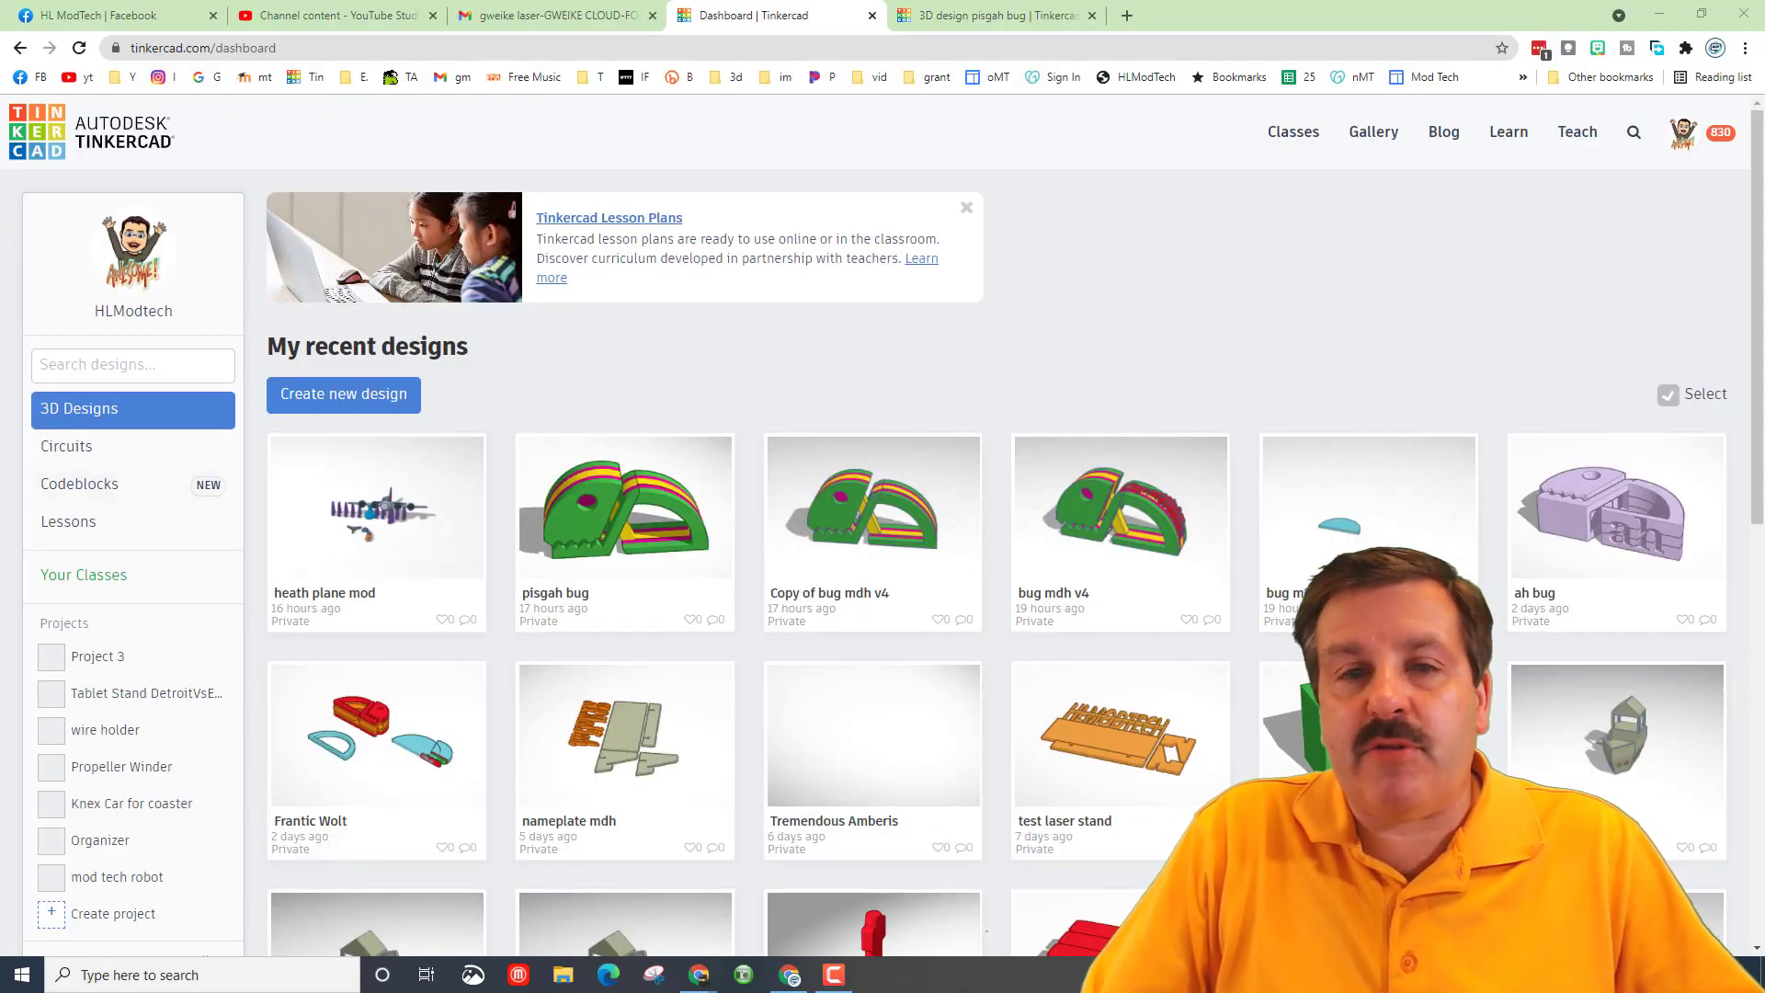
Duplicate the bug mdh v4 design and open the copy for editing
mouse_move(1154, 471)
click(1207, 457)
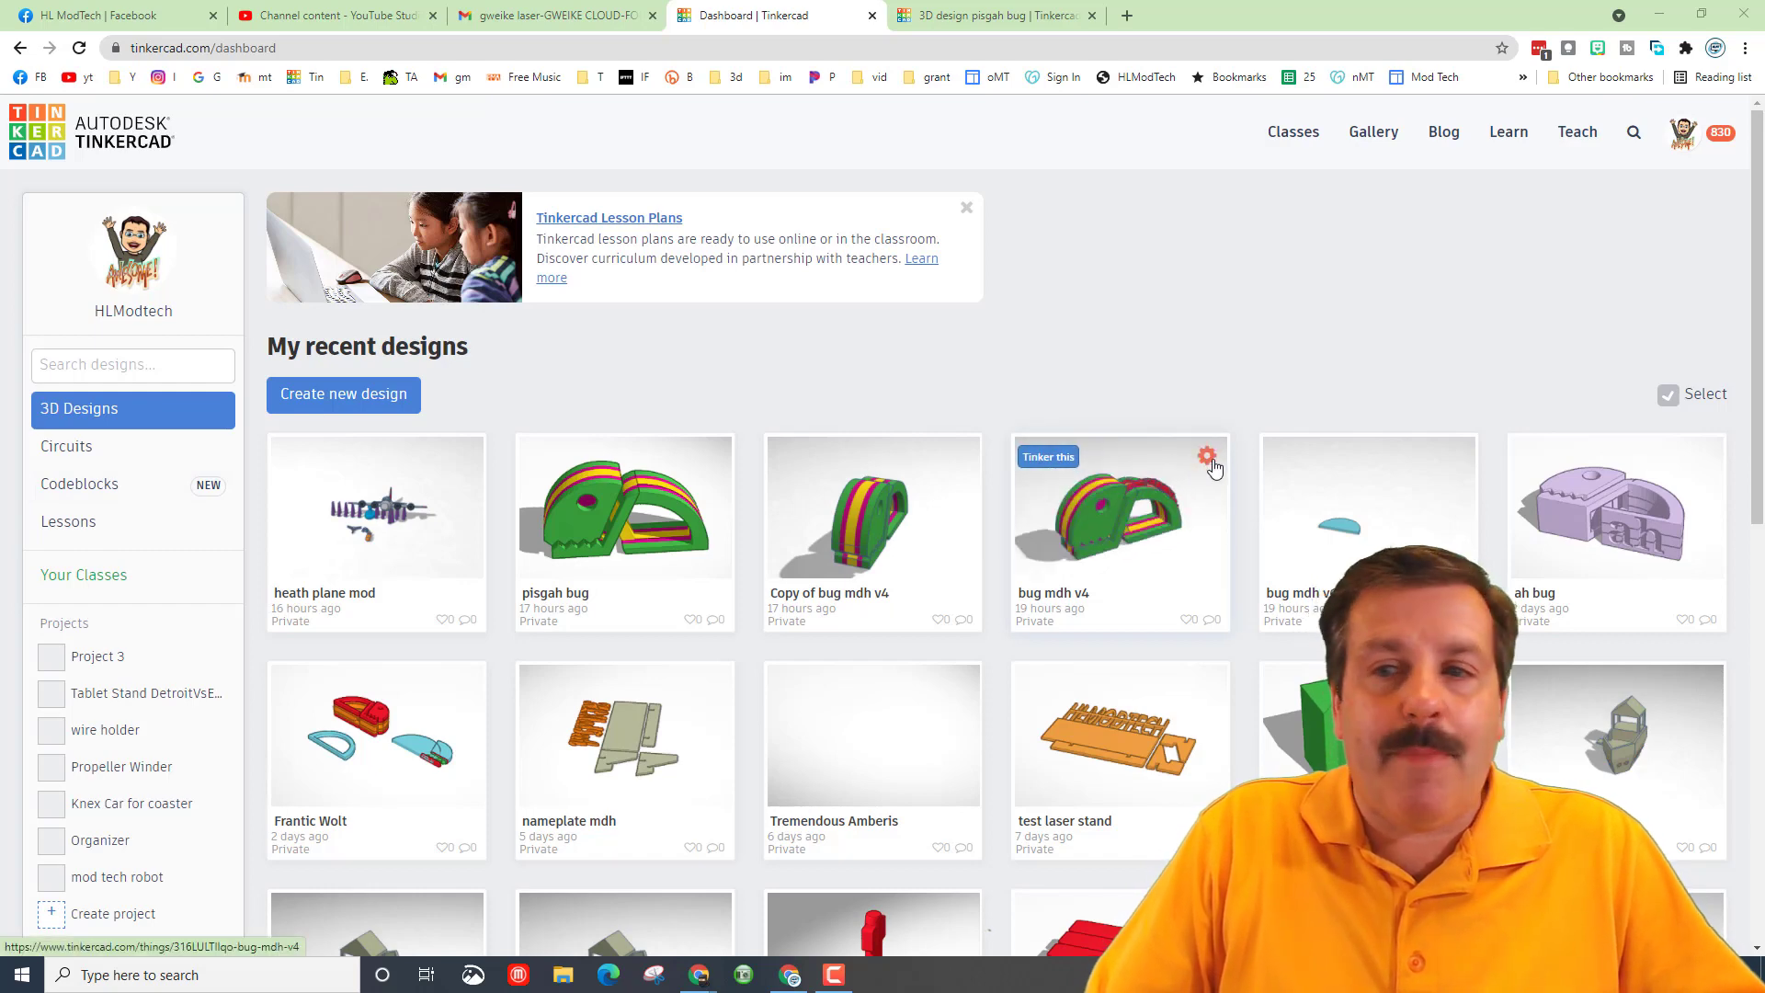
click(1215, 503)
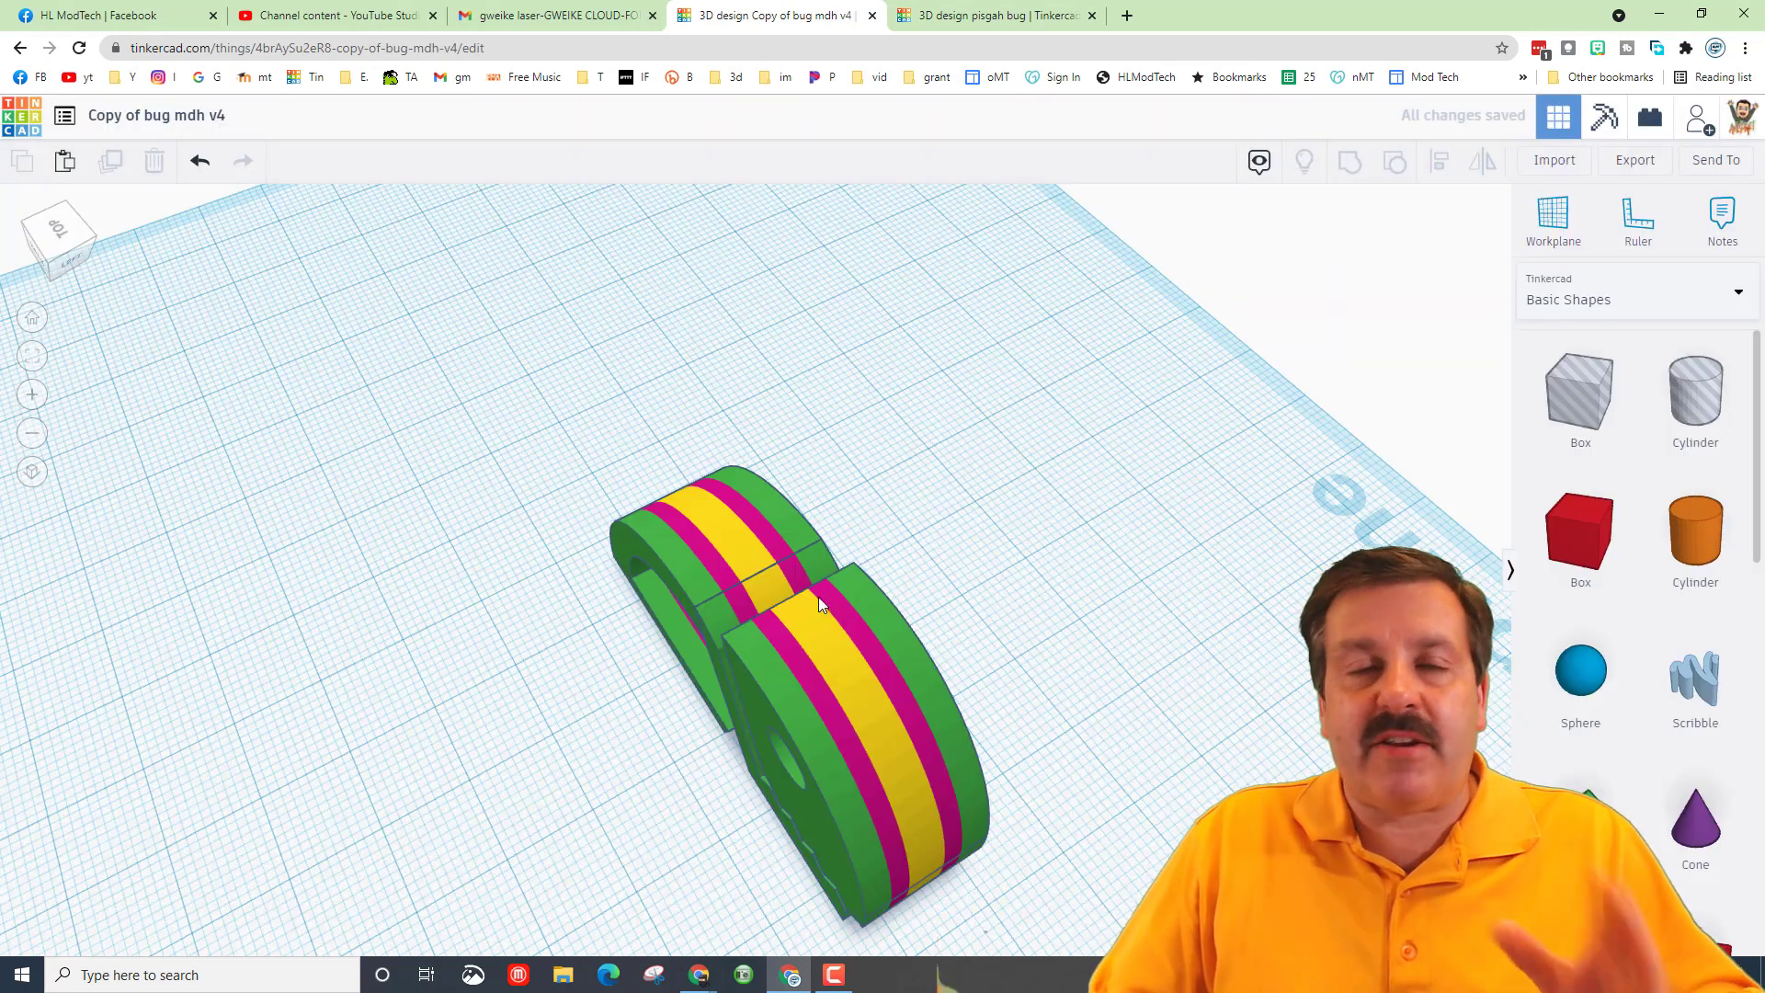
Lay the whole bug on its side by rotating it -90°, and drop it to the workplane
right_drag(410, 724, 806, 402)
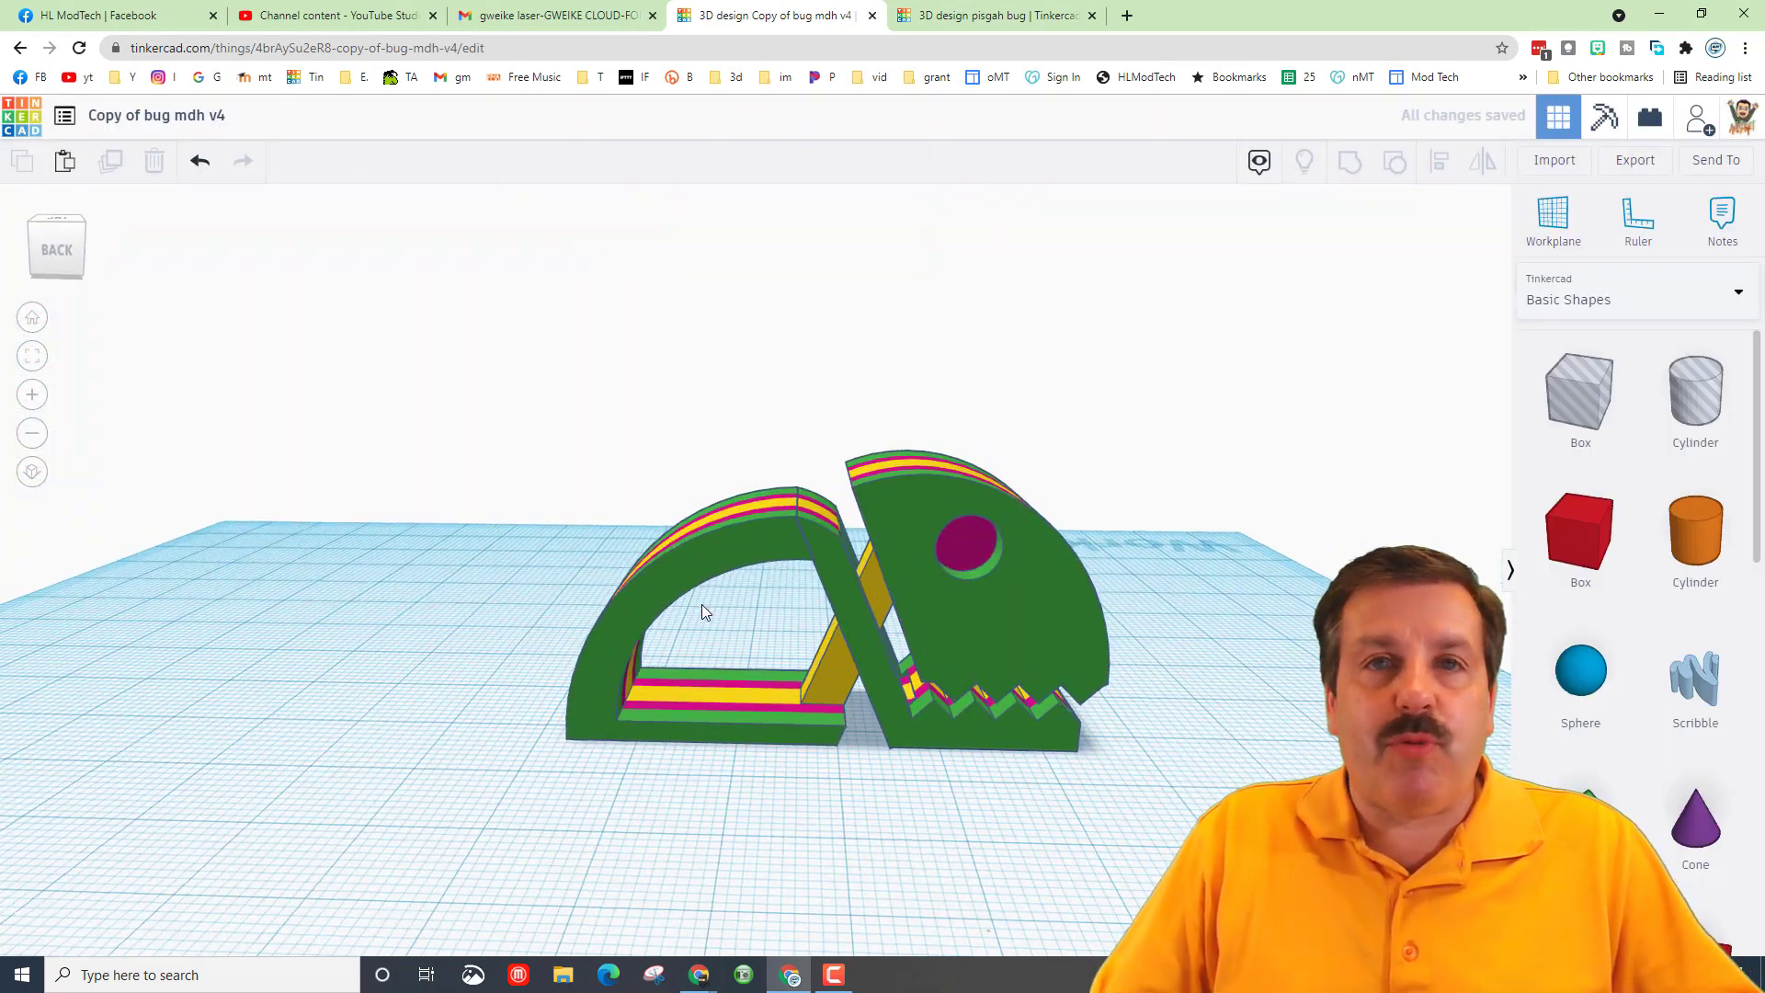
right_drag(1266, 665, 401, 611)
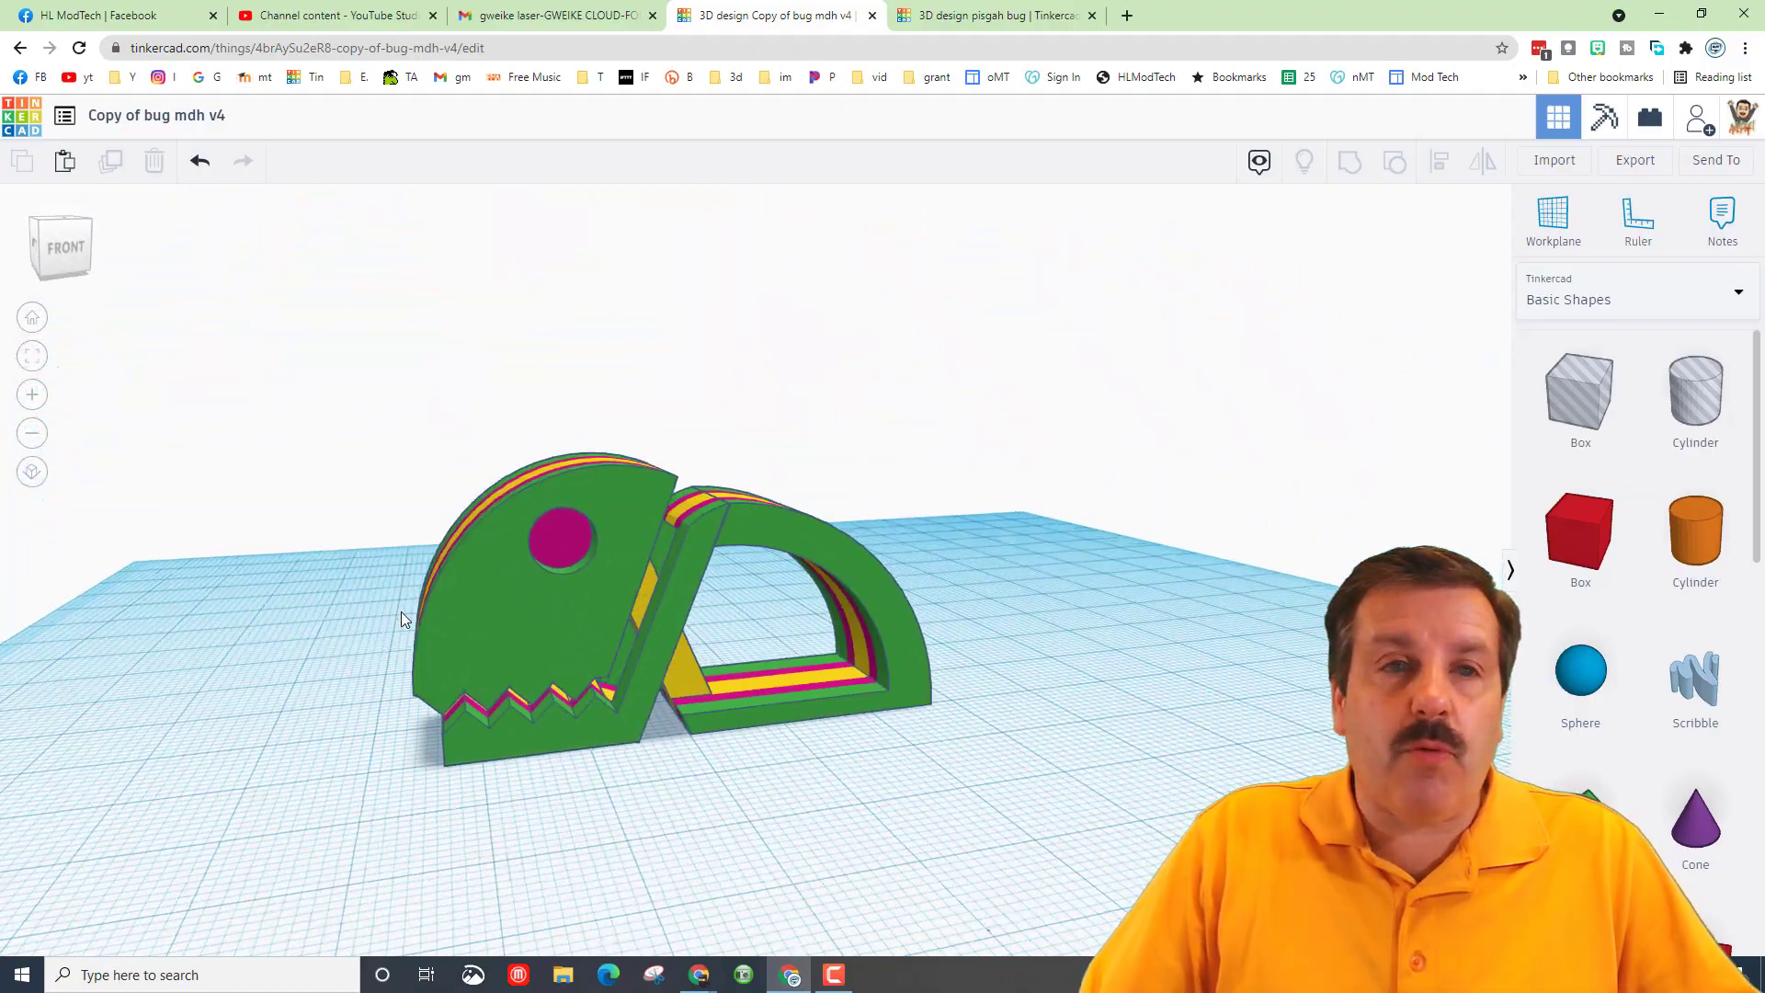
right_drag(708, 827, 660, 504)
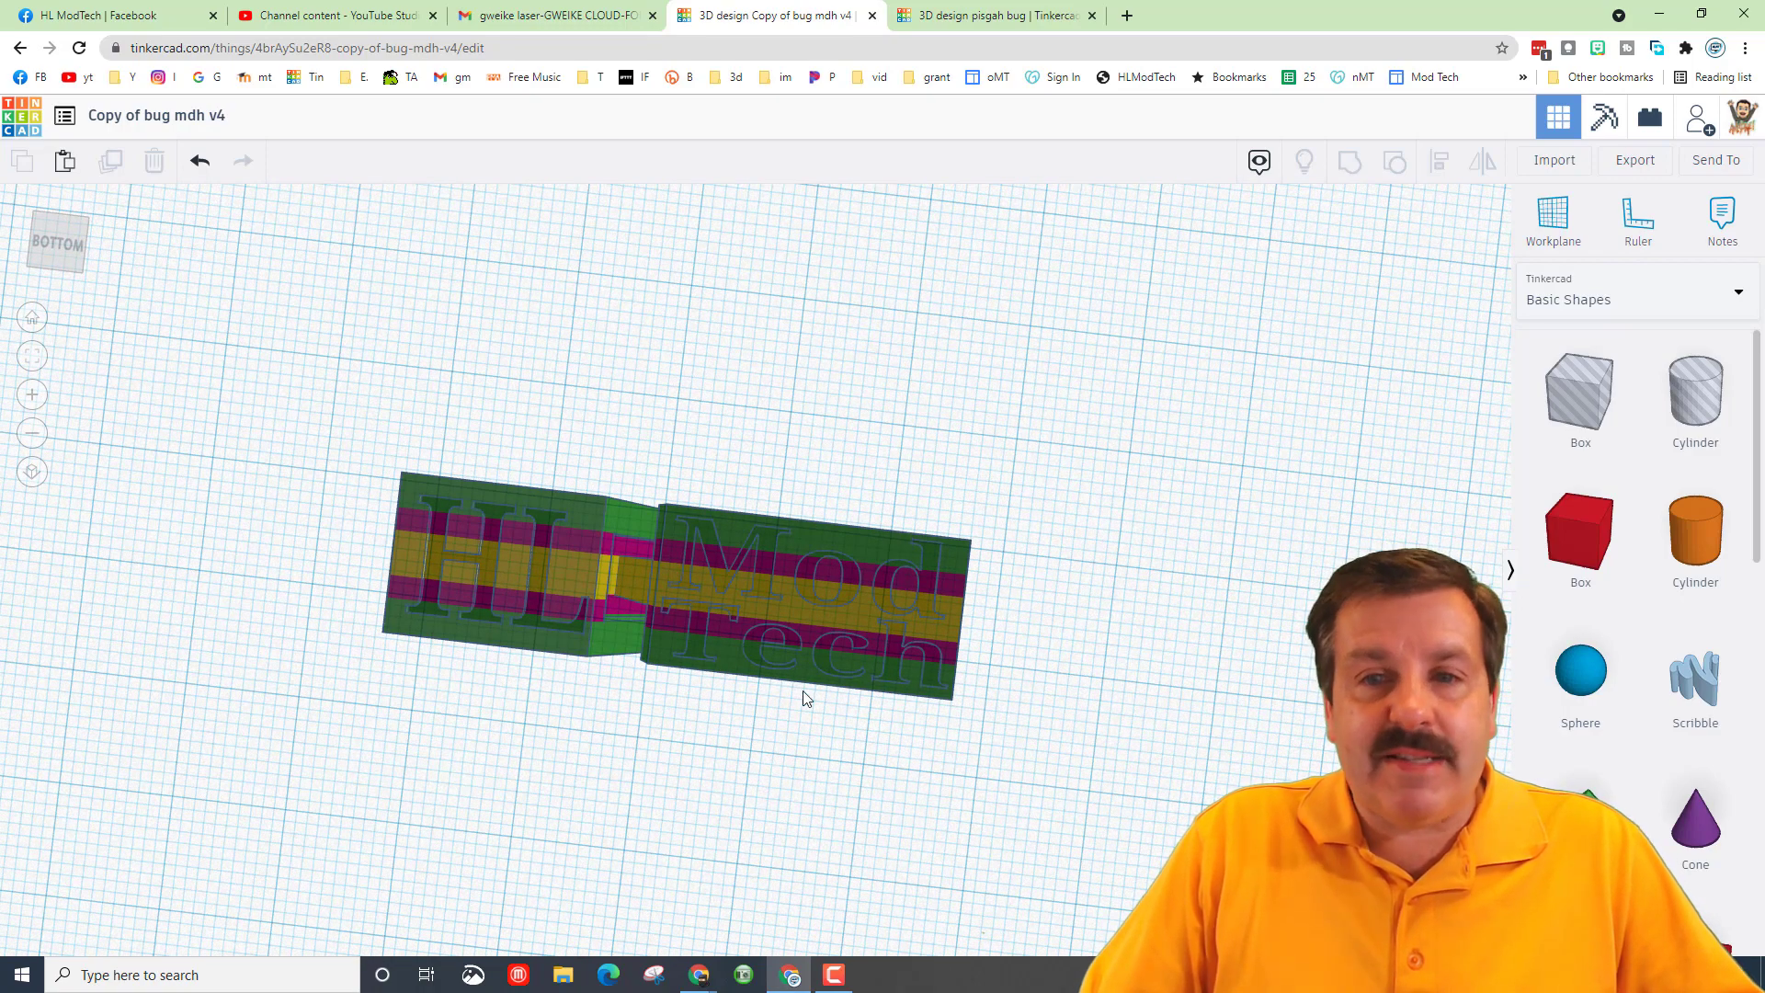
right_drag(807, 545, 714, 623)
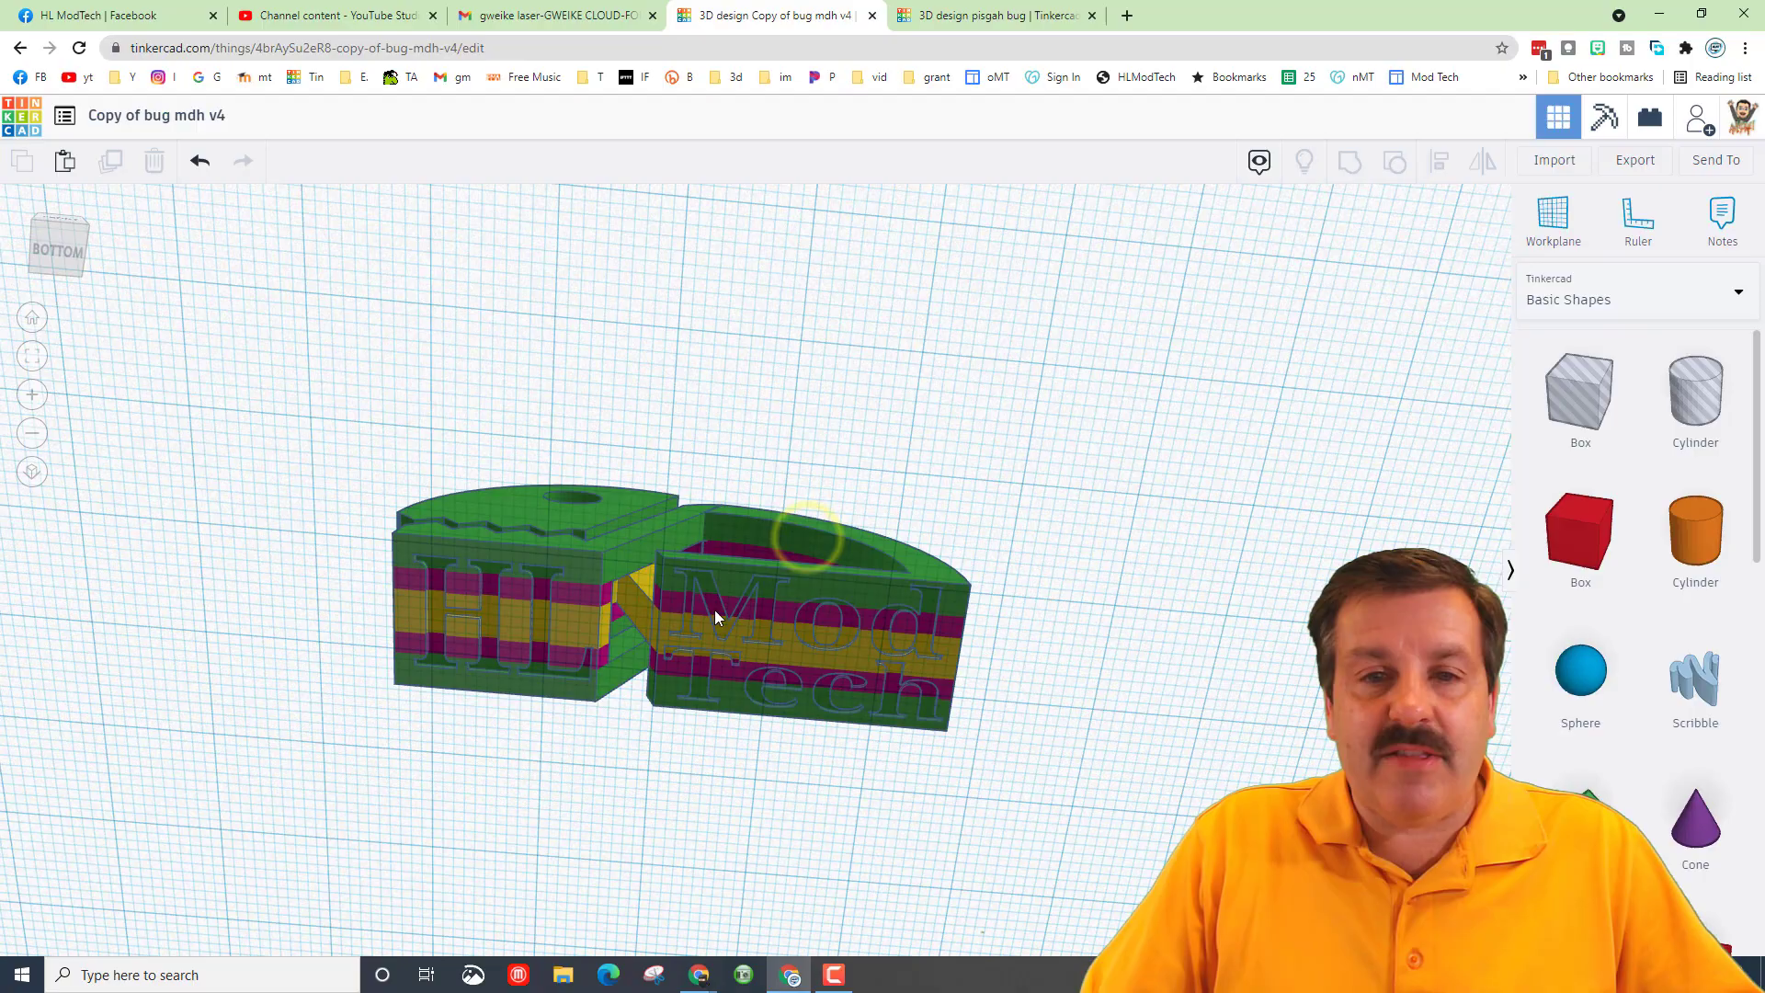
right_drag(777, 397, 610, 487)
drag(598, 451, 874, 947)
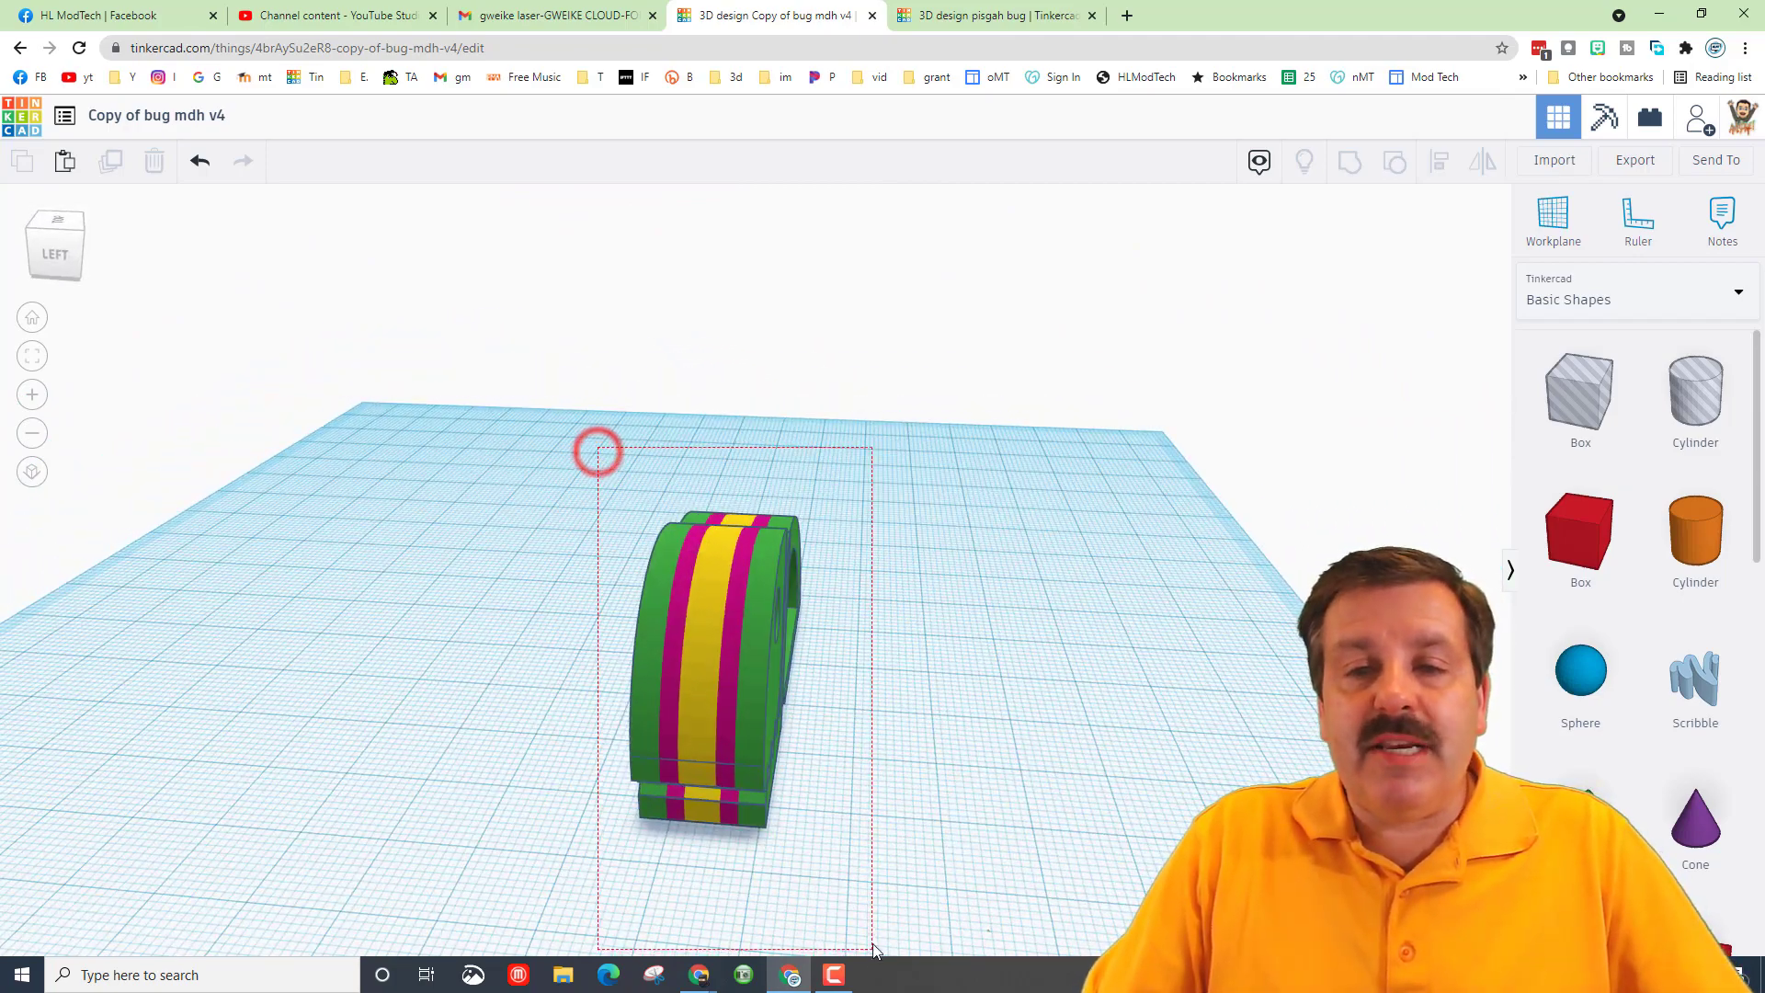
drag(860, 861, 863, 864)
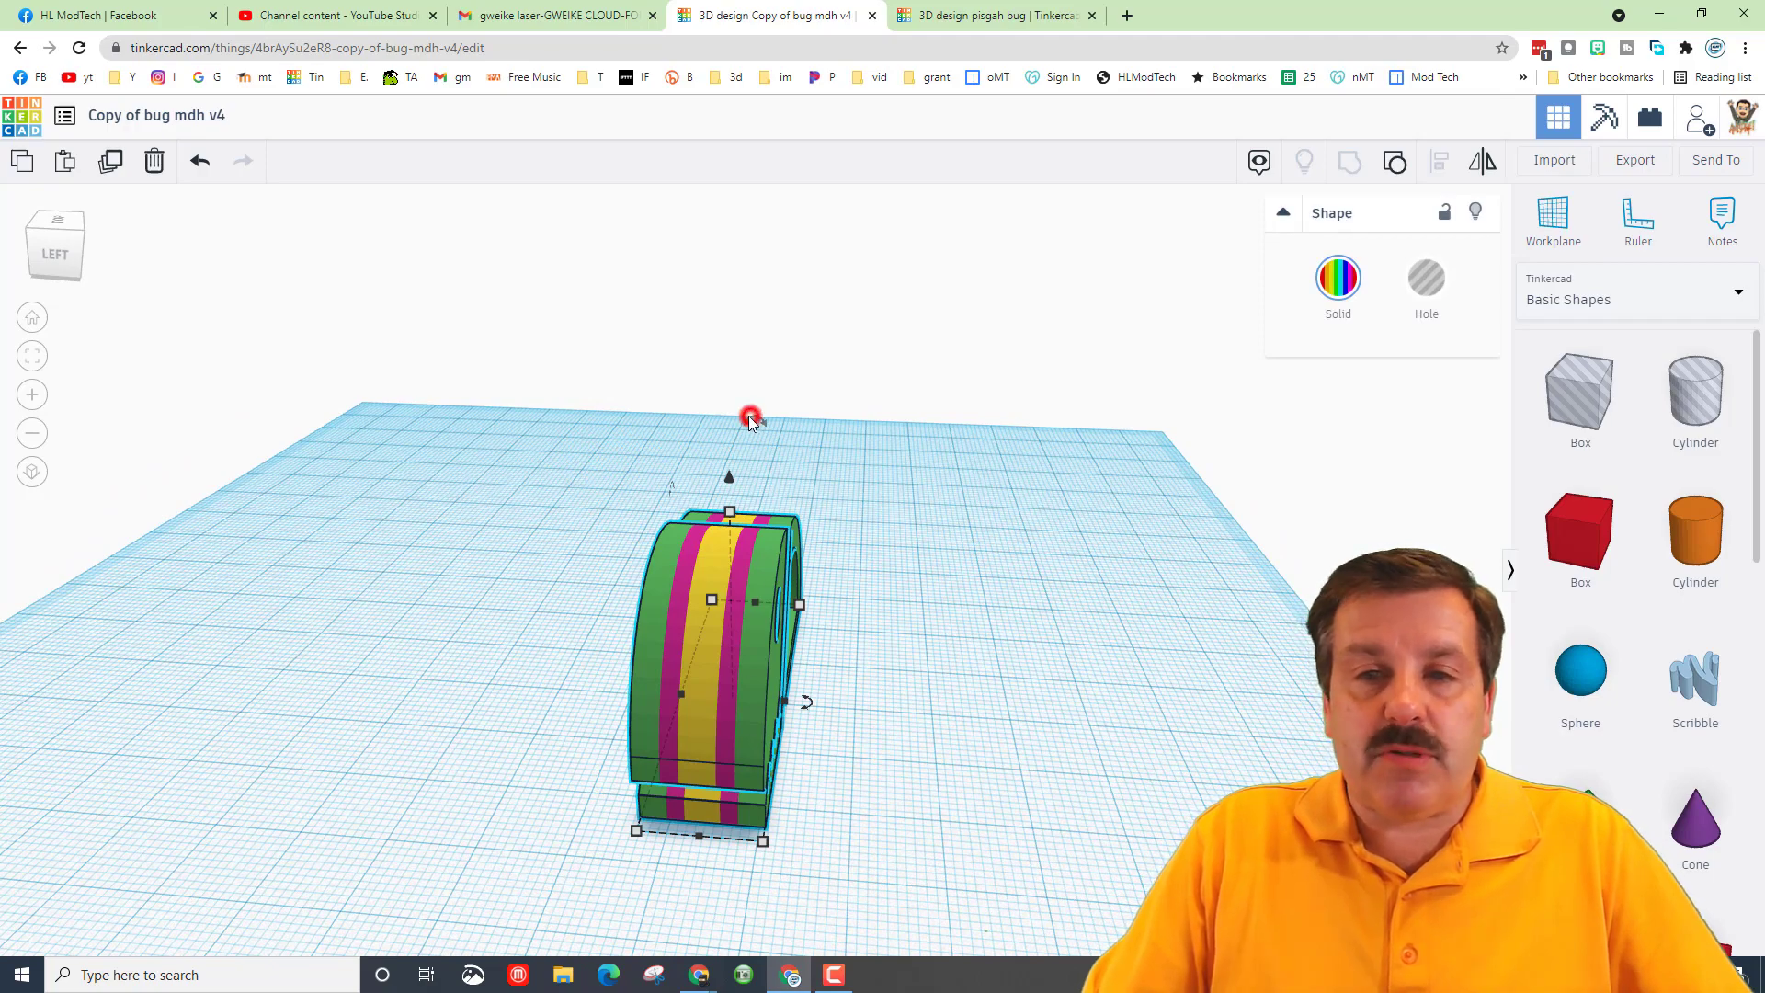
drag(750, 419, 598, 517)
key(d)
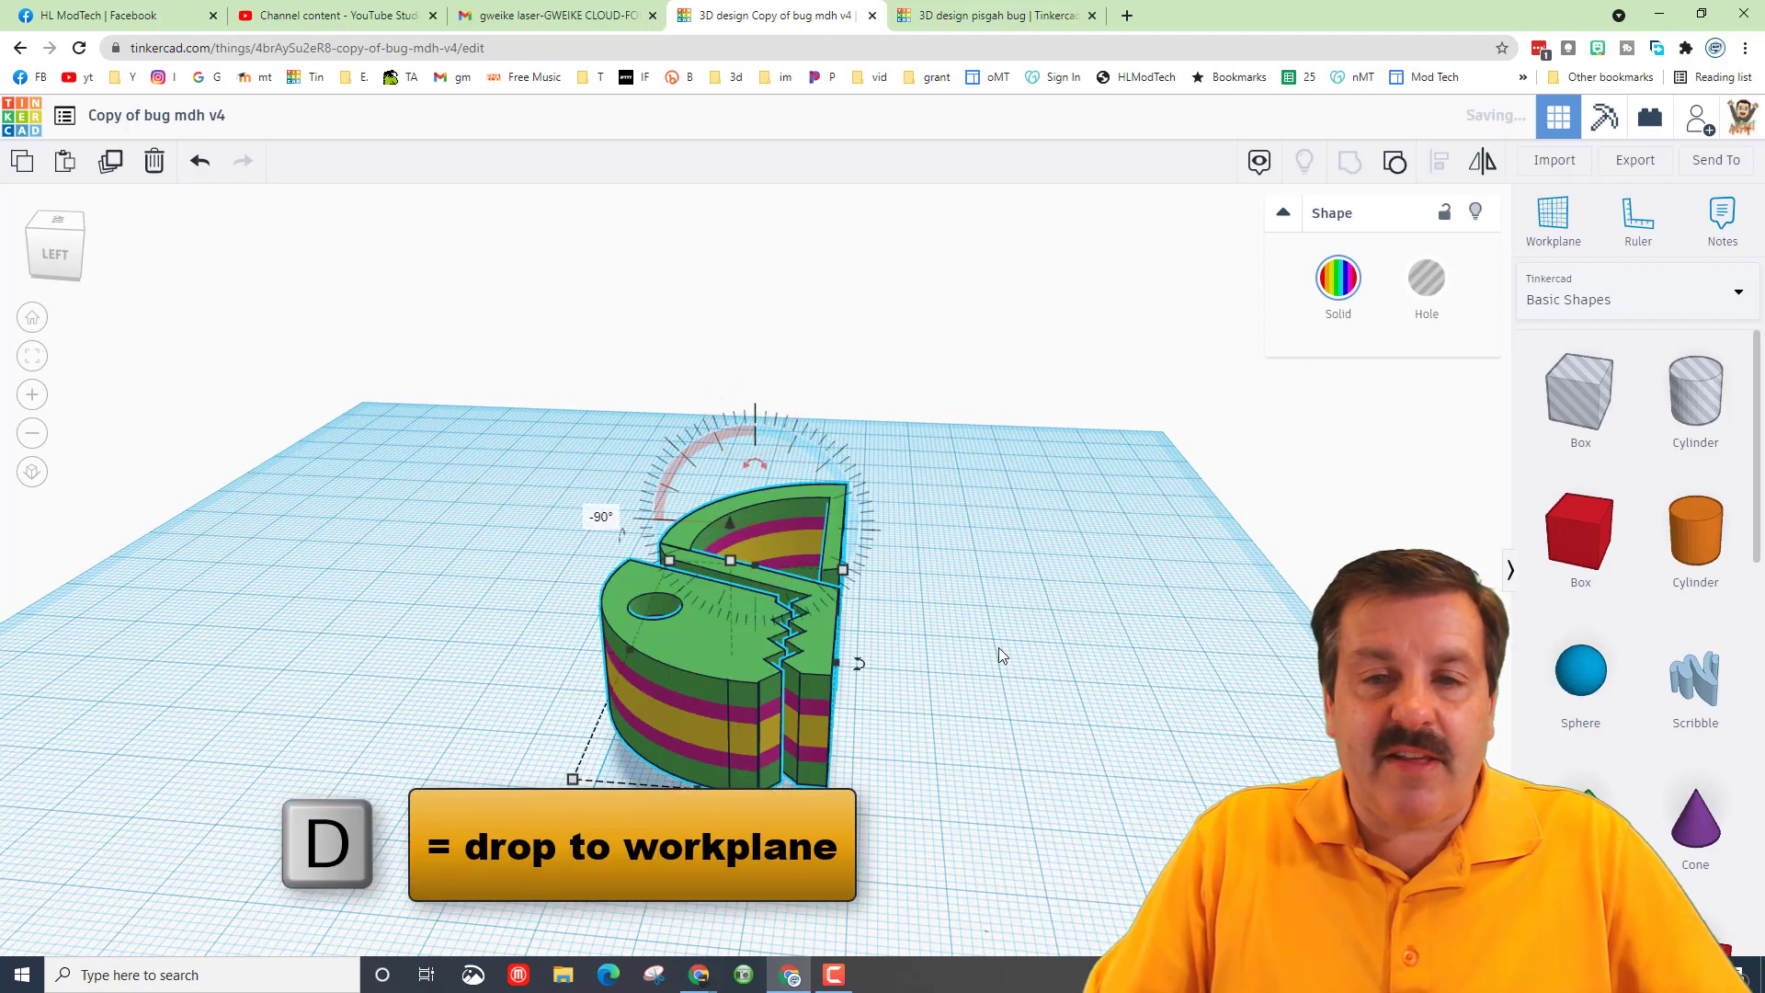
Place a cone on the workplane beside the bug's head and rotate it 90° so that its tip points away from the head
right_drag(1103, 643, 758, 599)
right_drag(823, 772, 660, 698)
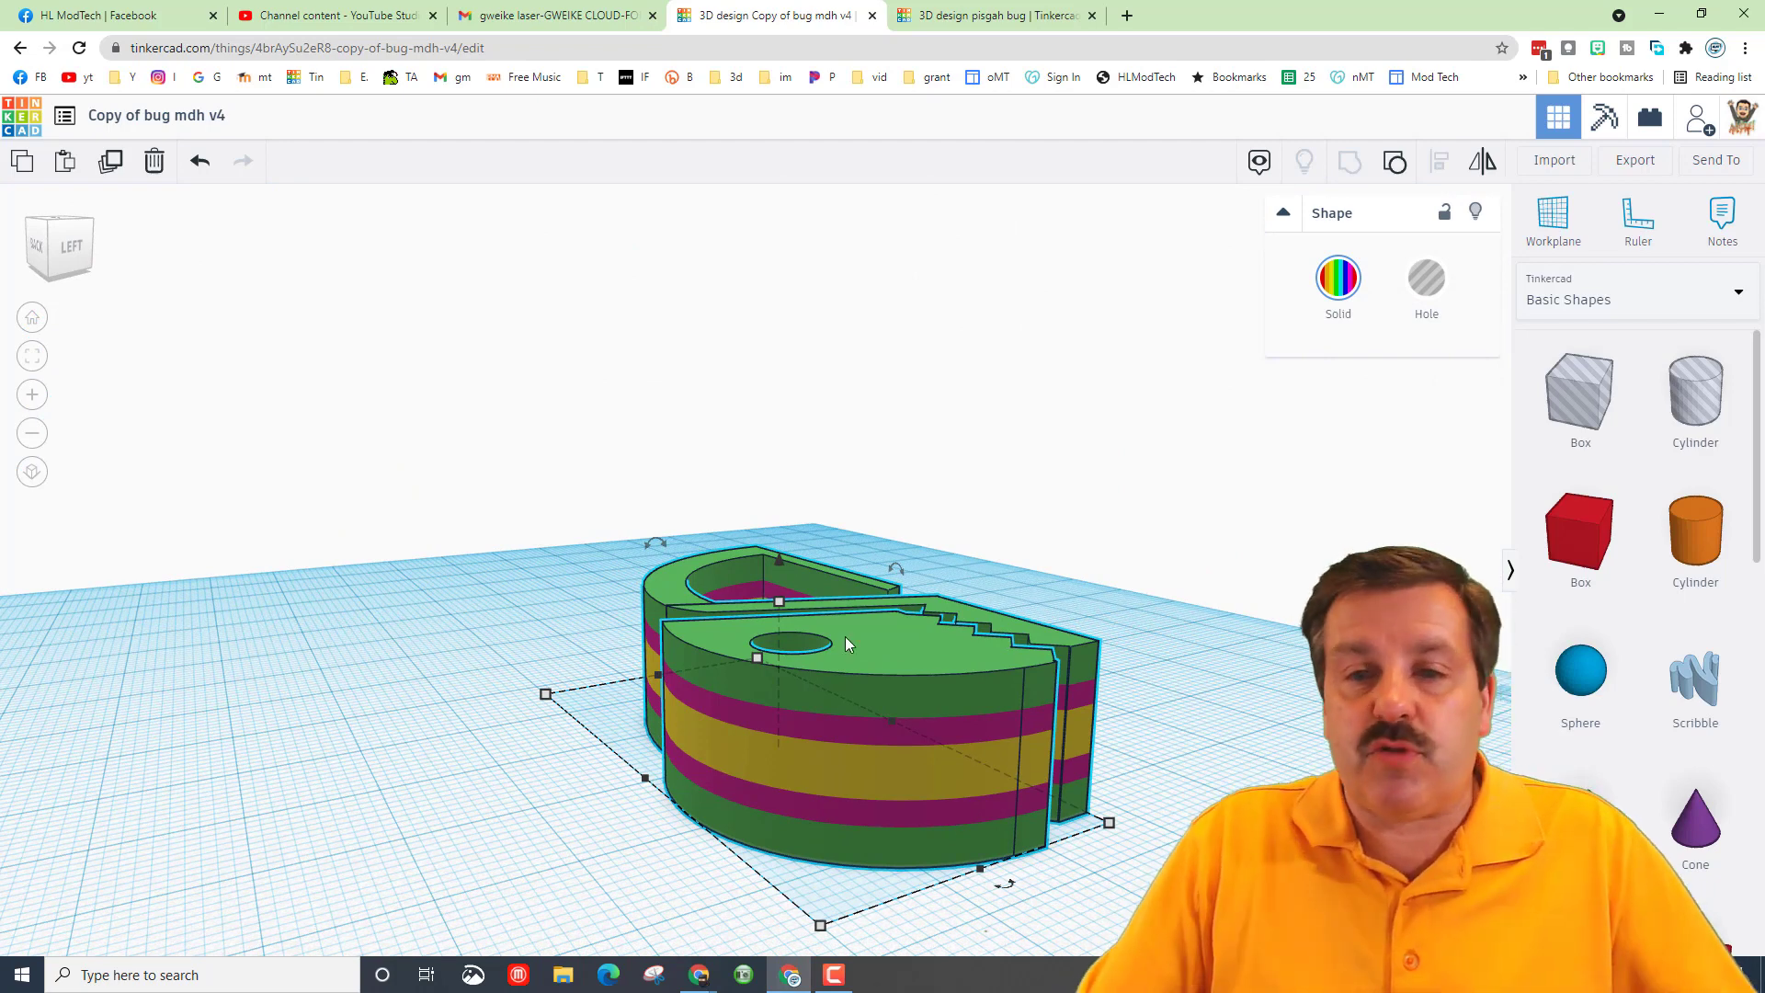
scroll(1599, 662, down, 2)
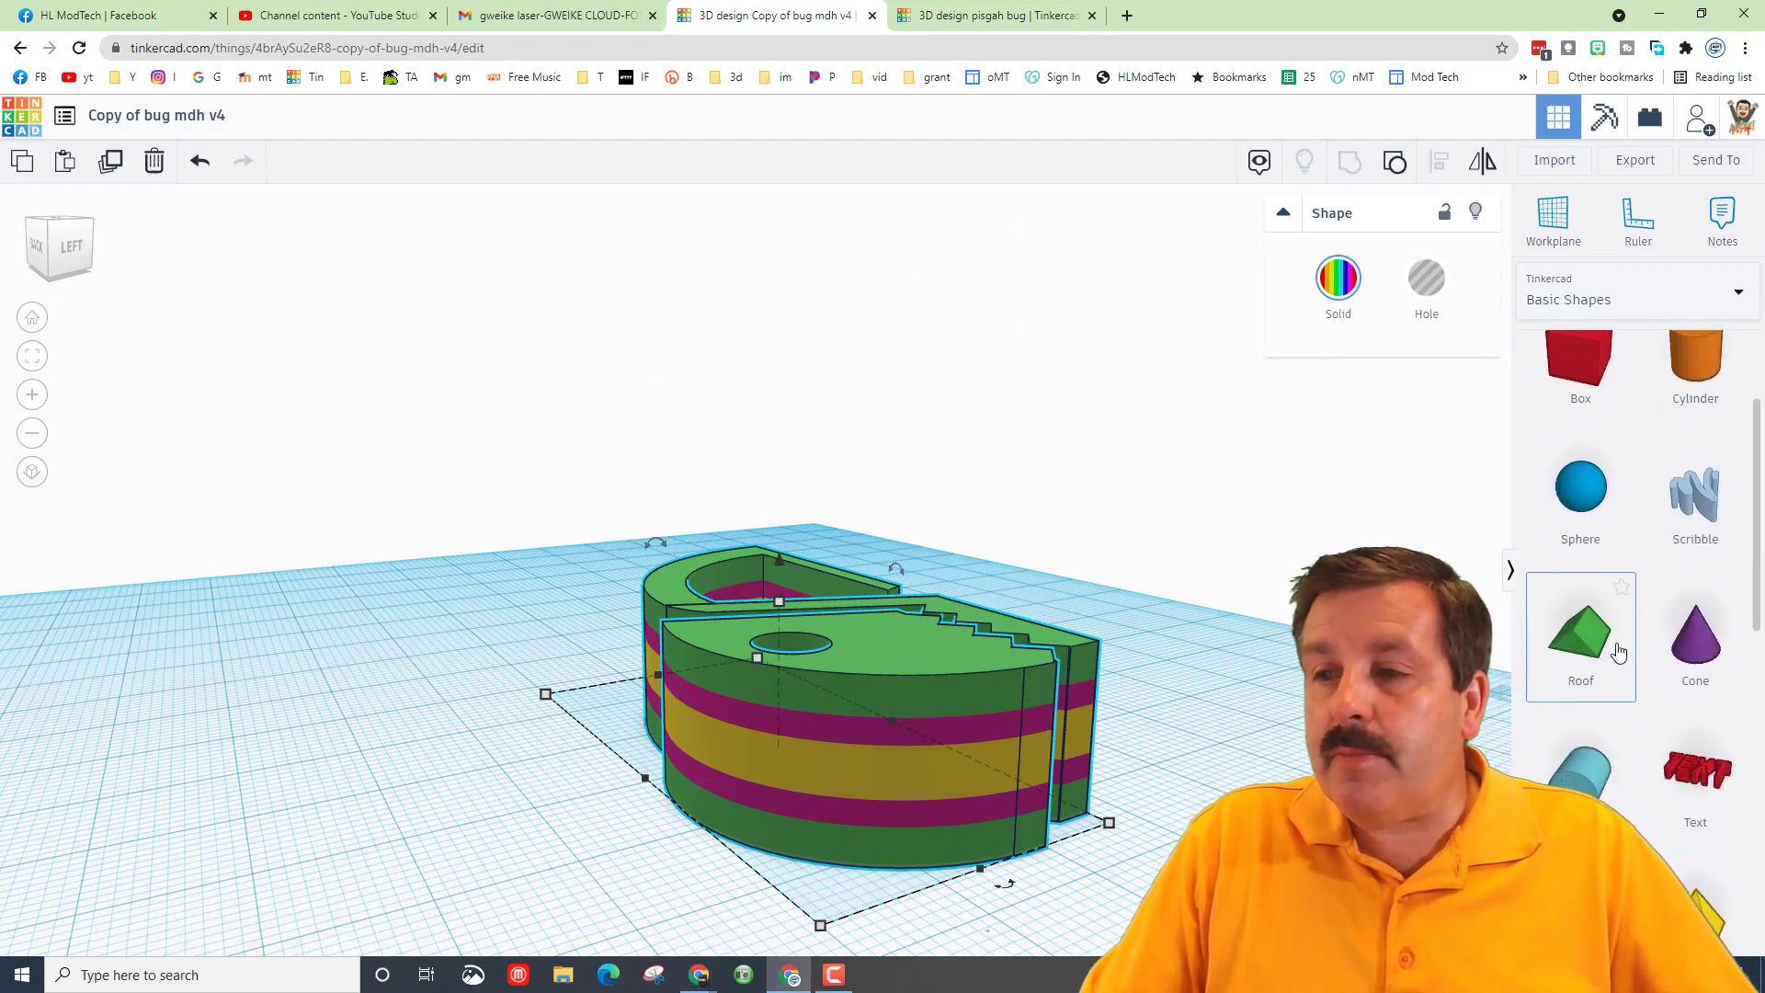
drag(1692, 639, 469, 791)
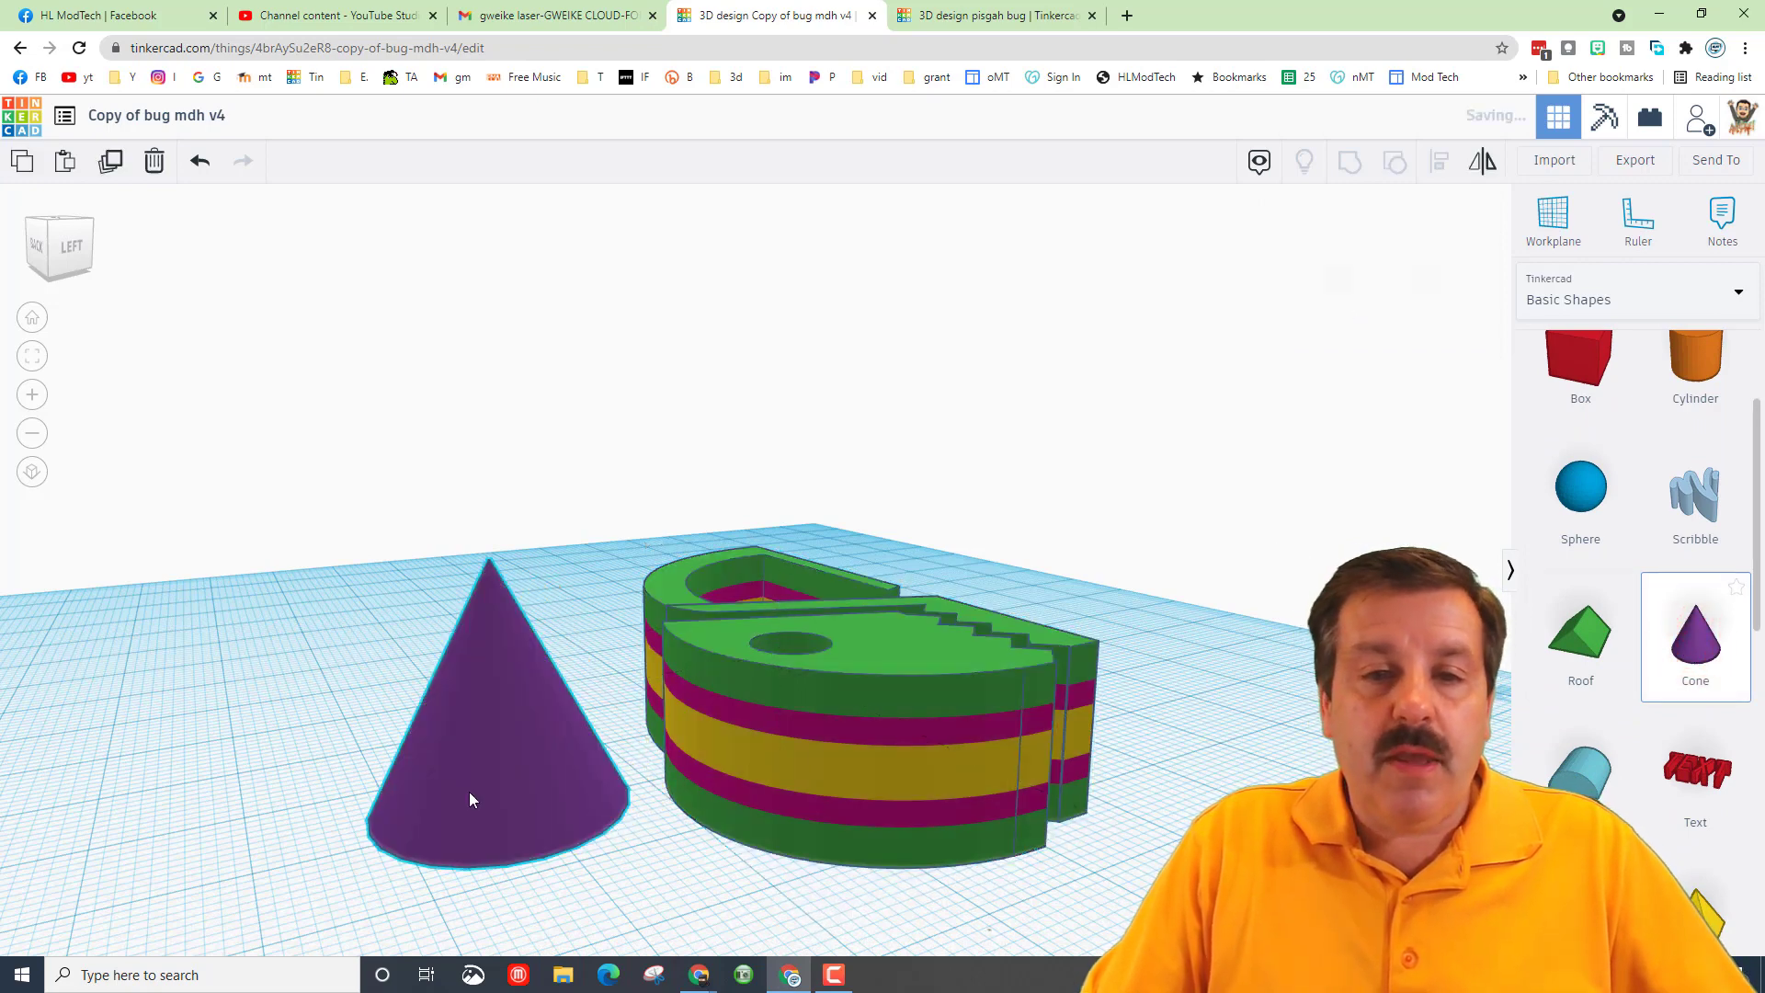
click(46, 226)
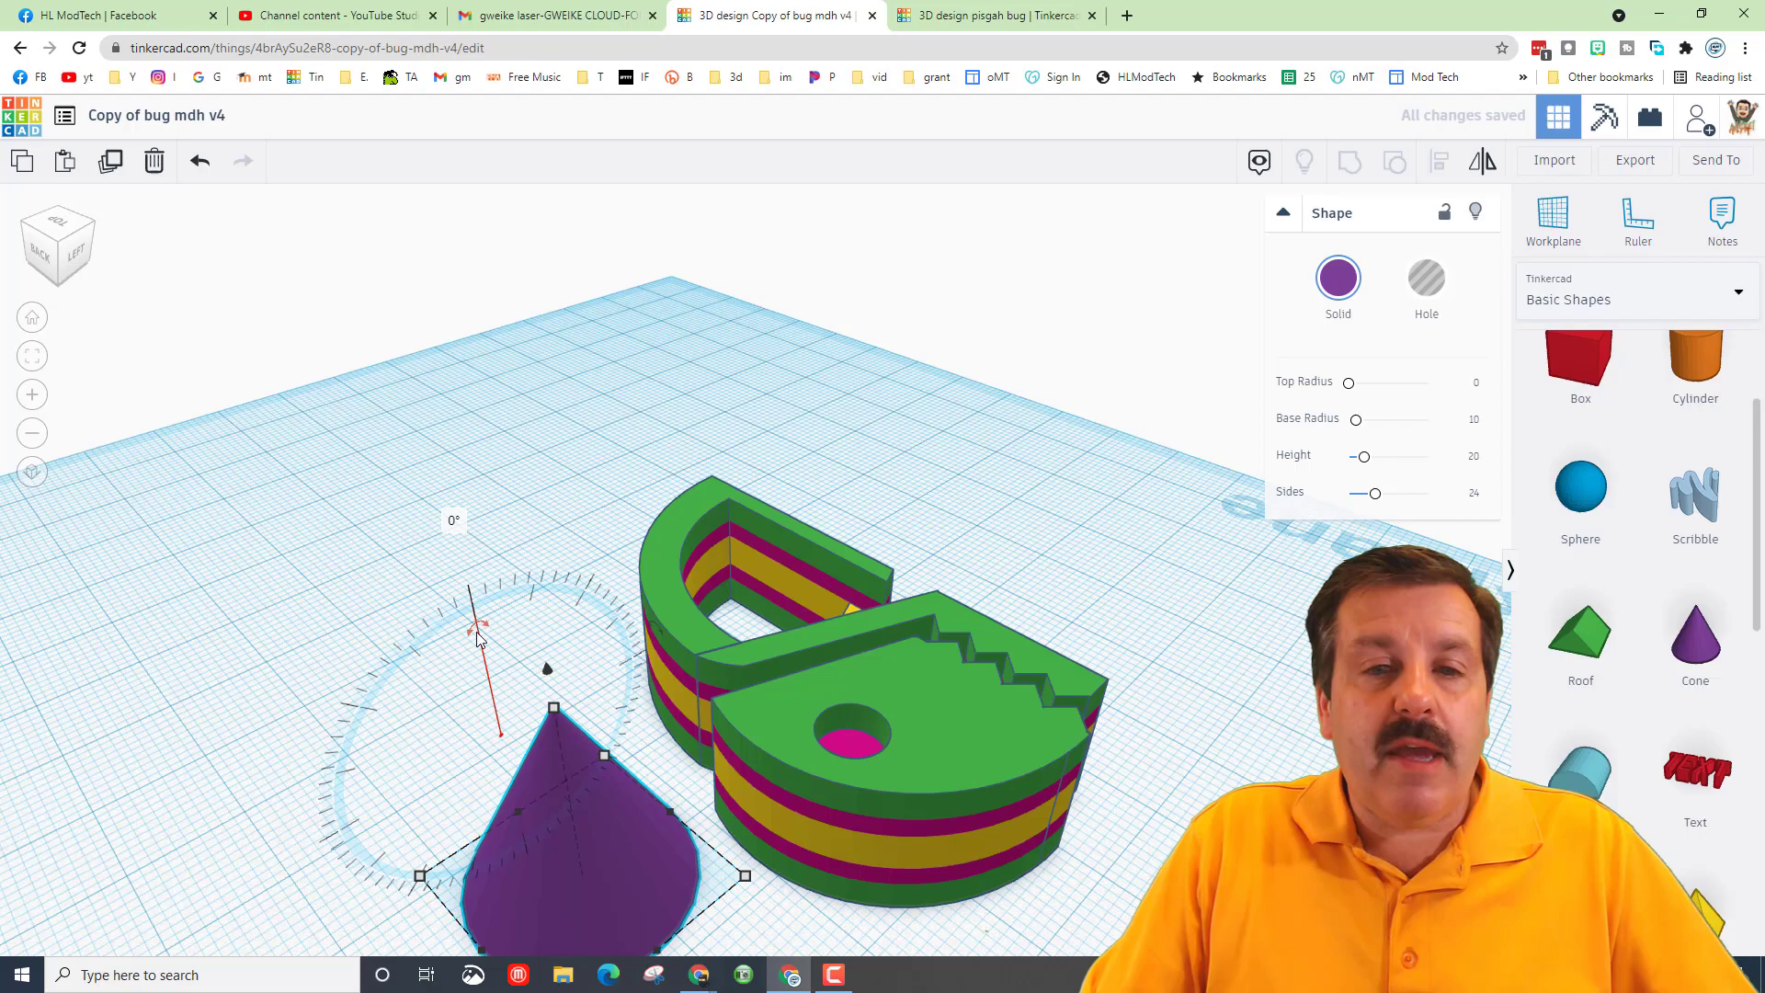
drag(479, 639, 419, 782)
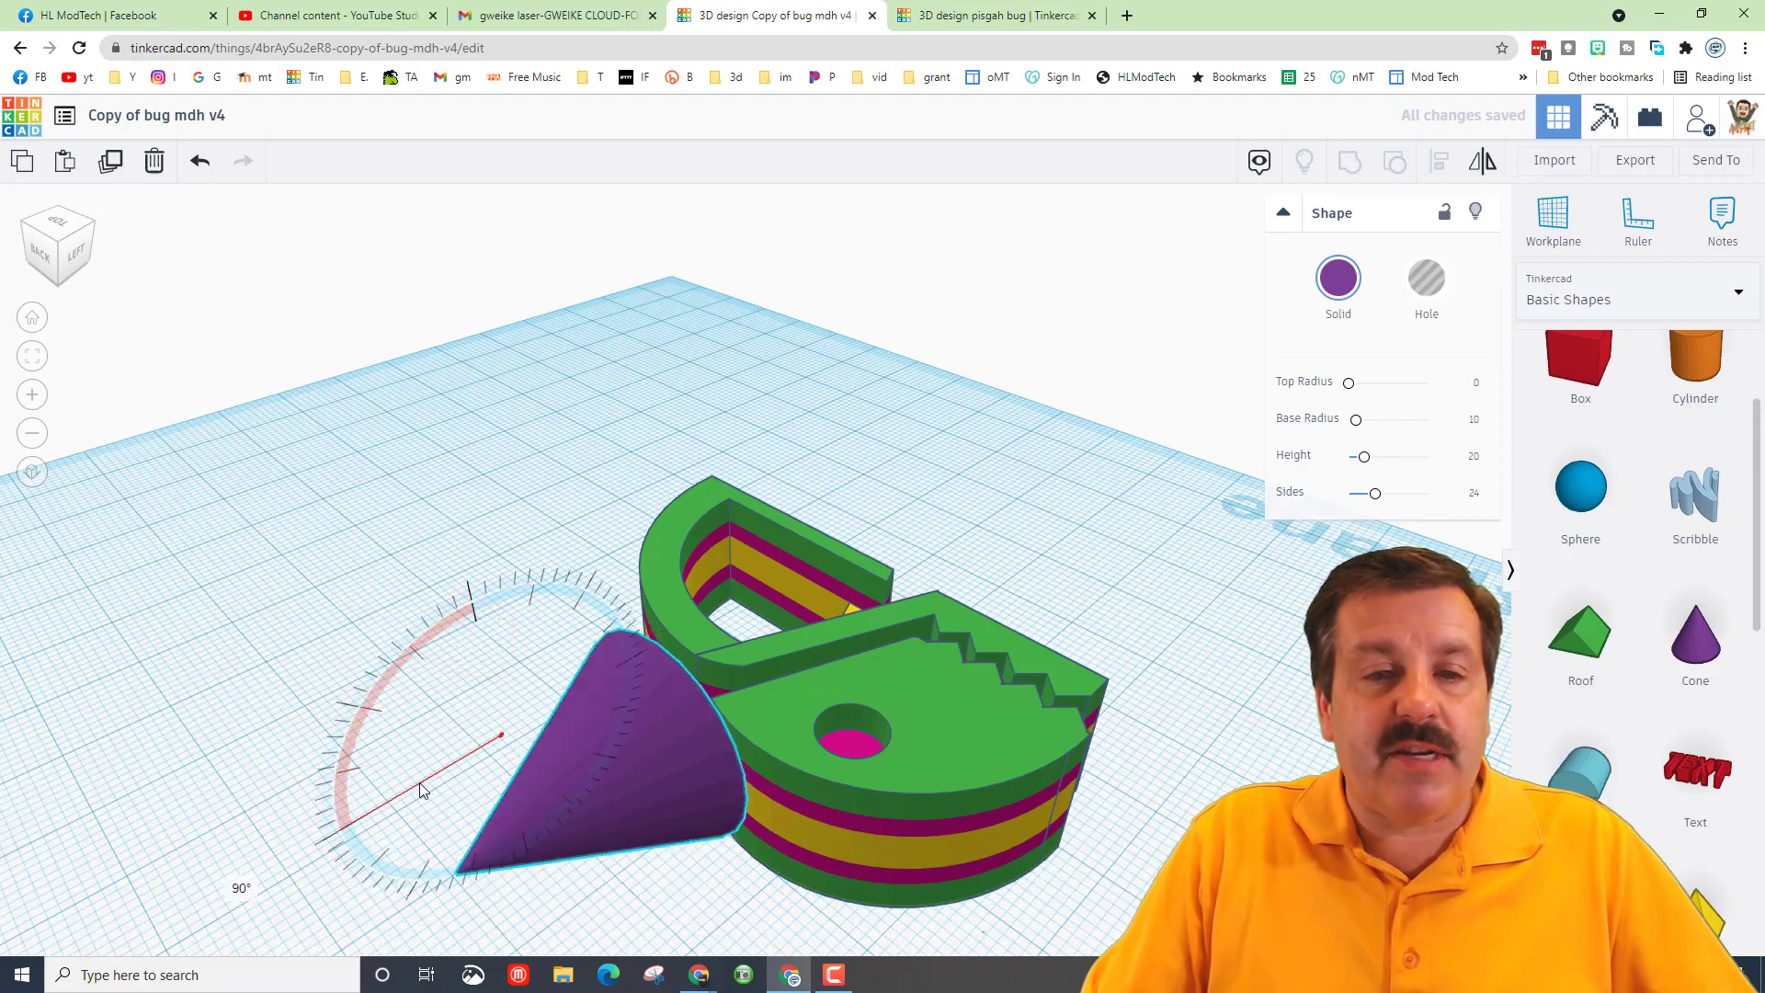
Shrink the tipped cone into a small, short spike about 6 mm high
right_drag(501, 794, 432, 662)
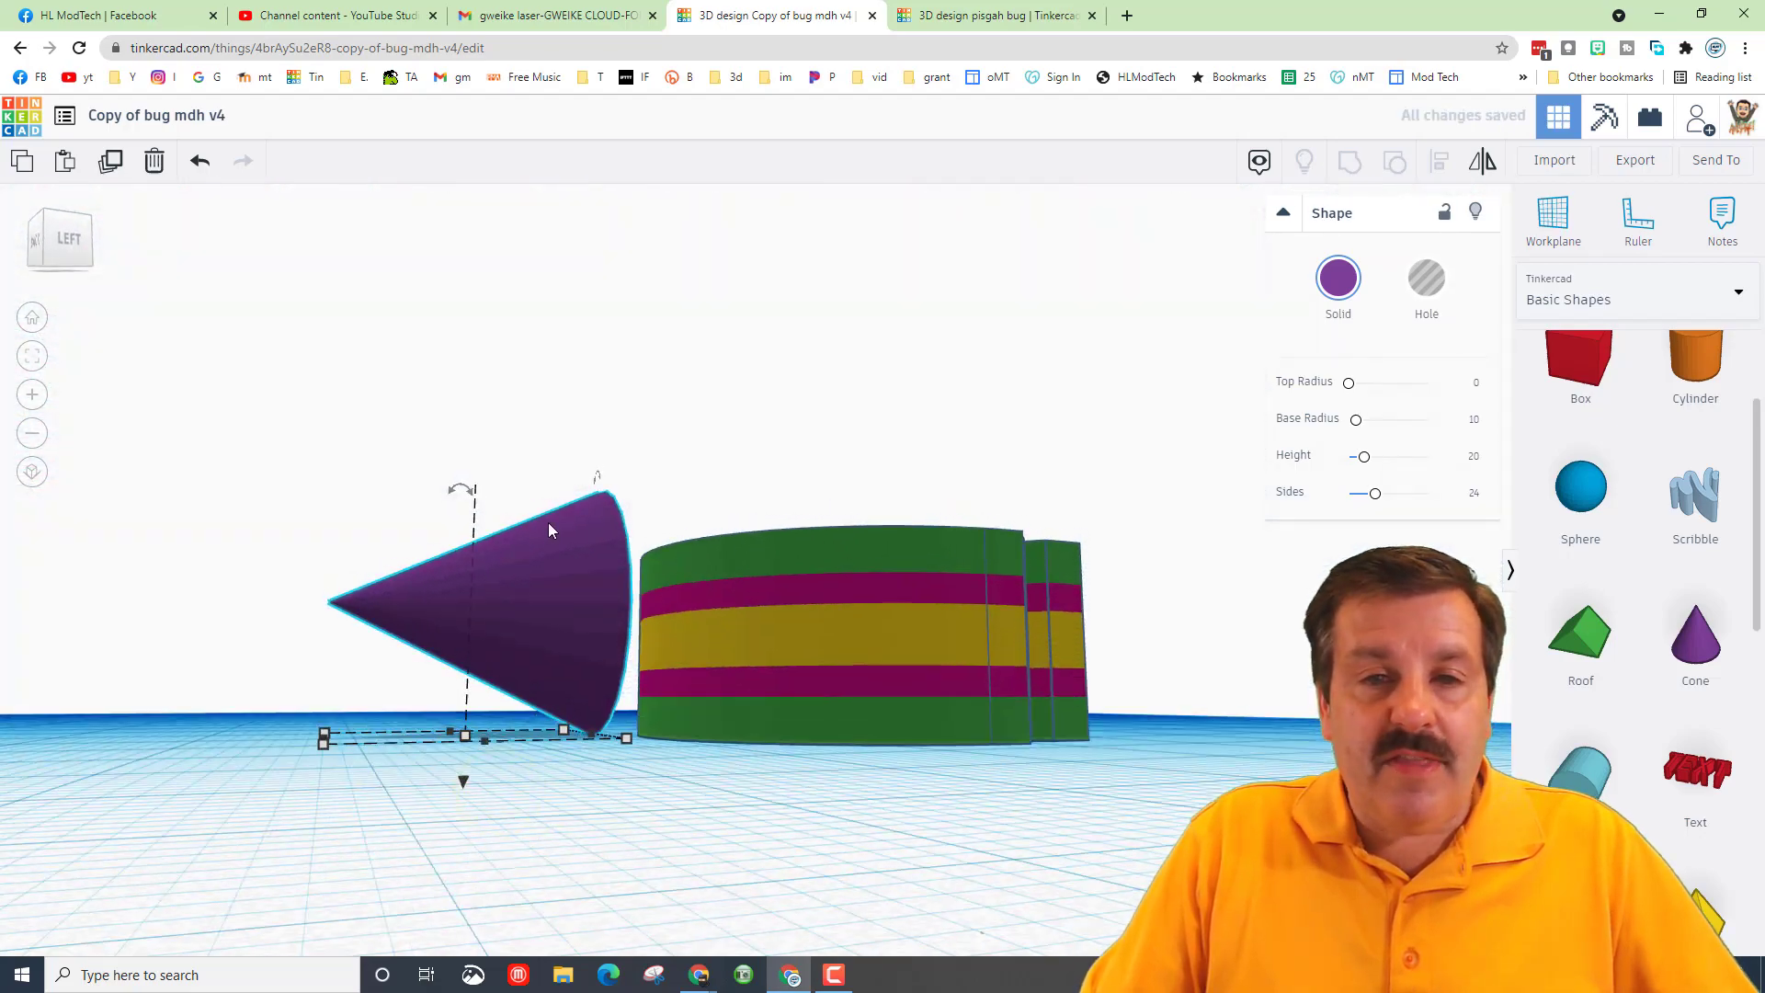
click(551, 574)
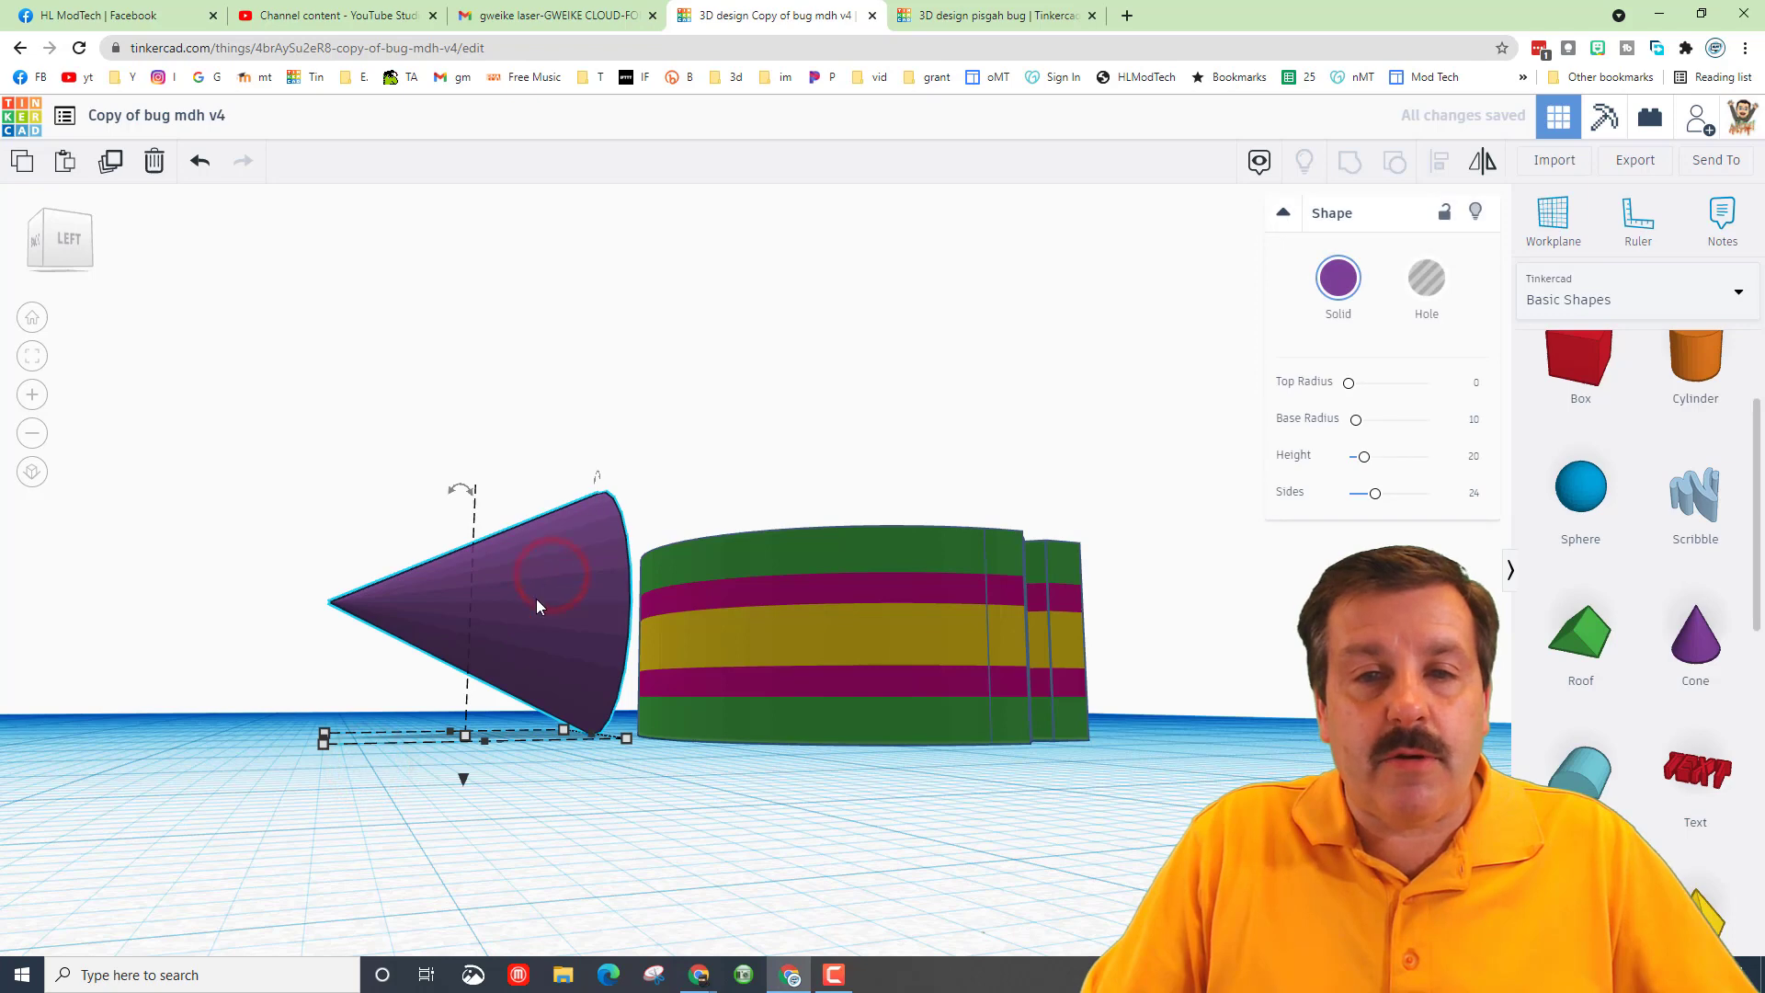
mouse_move(537, 599)
right_down()
mouse_move(533, 652)
mouse_move(559, 609)
right_up()
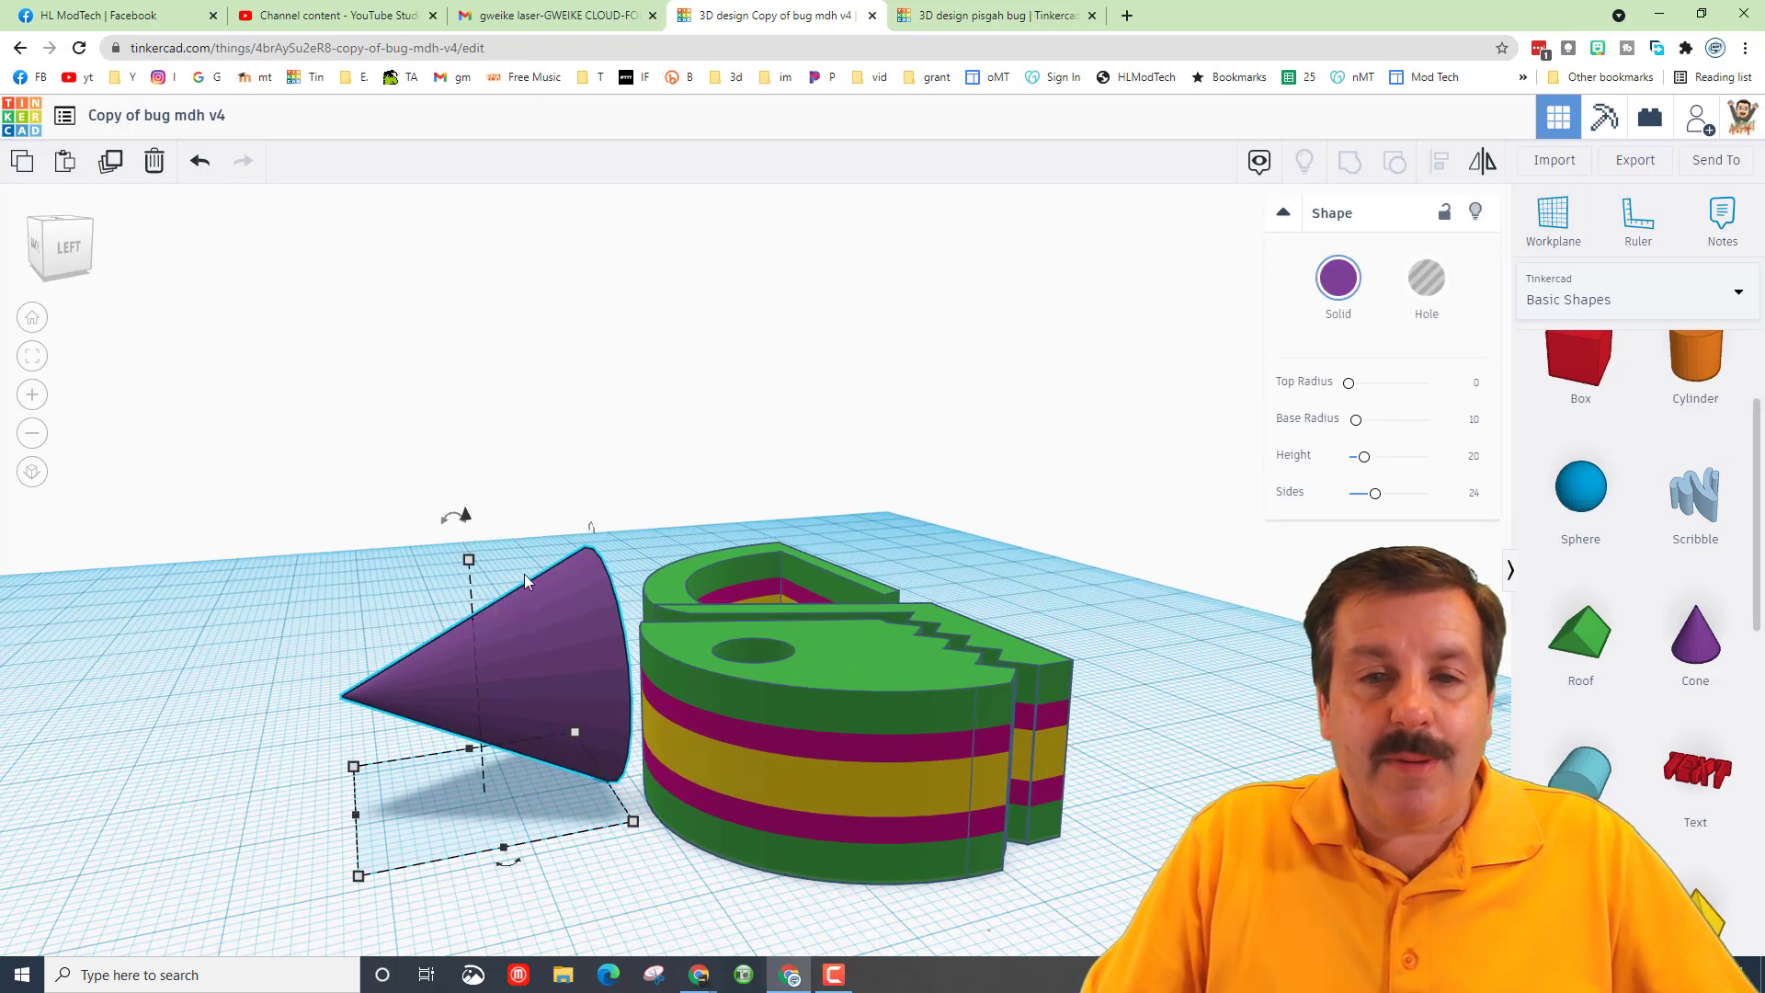
drag(467, 561, 455, 688)
mouse_move(453, 712)
right_down()
mouse_move(745, 676)
mouse_move(930, 788)
mouse_move(861, 772)
mouse_move(545, 783)
mouse_move(423, 693)
right_up()
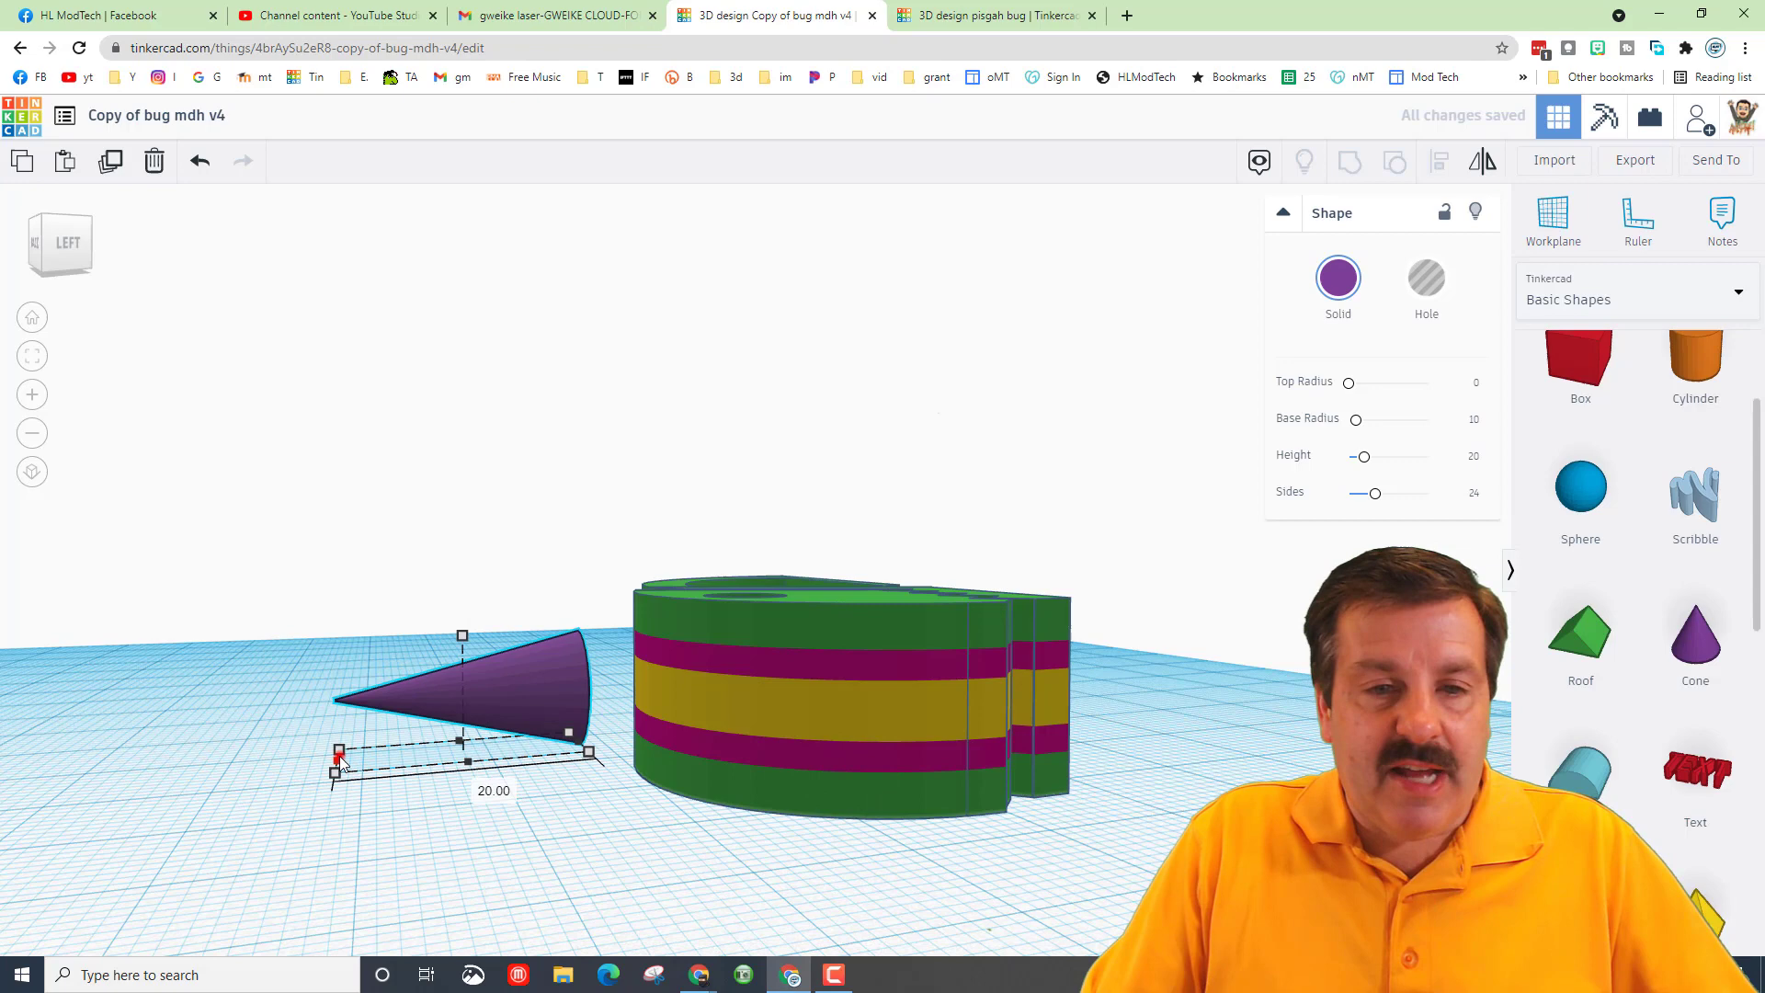
drag(339, 755, 493, 765)
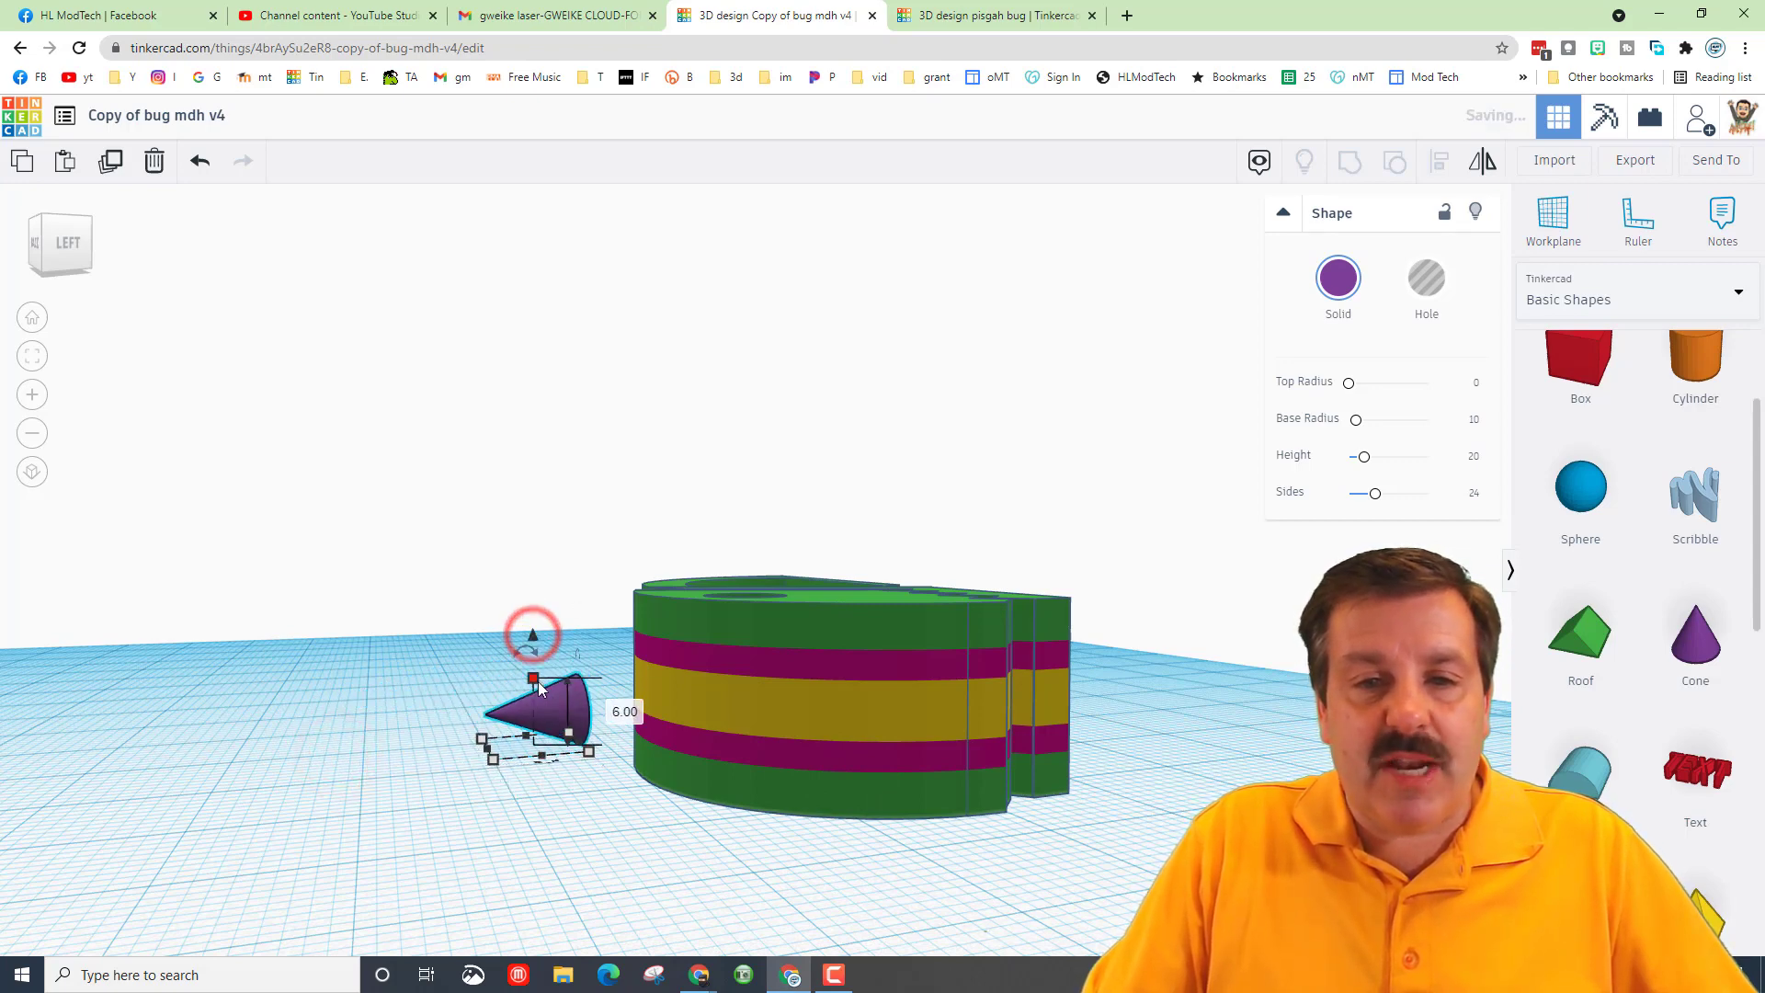
Move the small cone so its base sinks into the curved face of the bug's head, and raise it slightly
right_drag(588, 782, 592, 730)
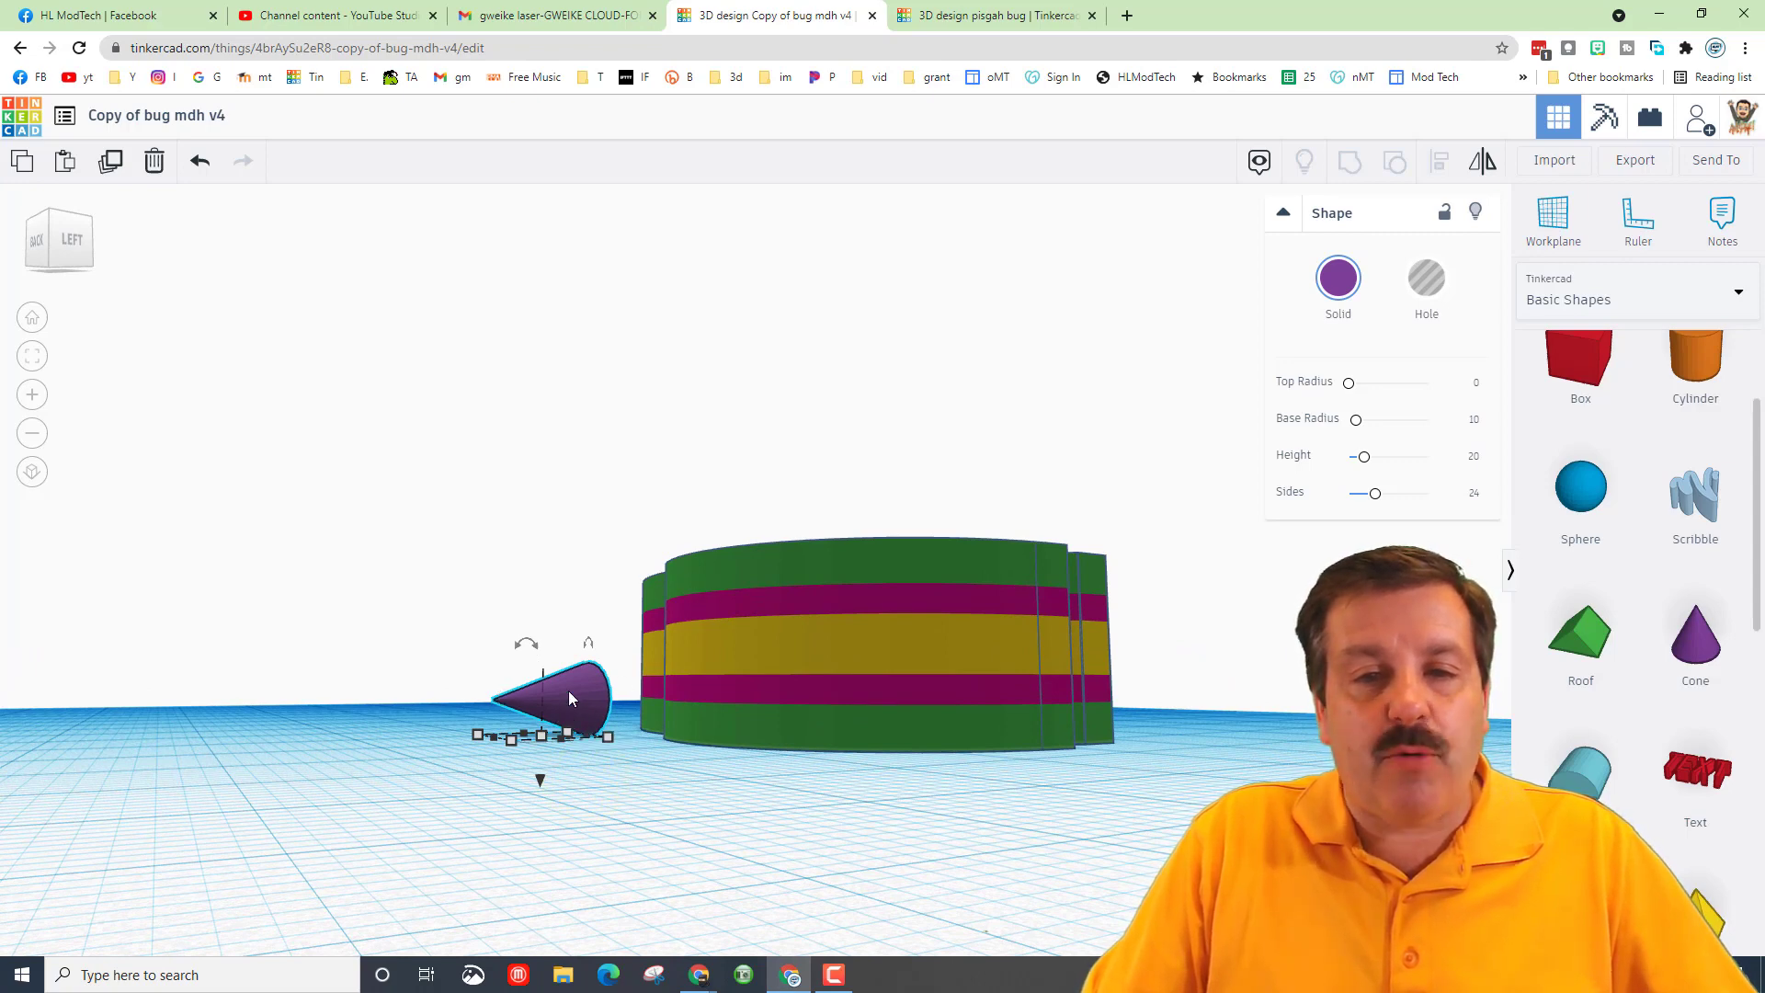
mouse_move(591, 736)
right_down()
mouse_move(602, 837)
mouse_move(609, 746)
right_up()
drag(608, 747, 708, 830)
right_drag(724, 886, 917, 797)
key(ctrl+Down)
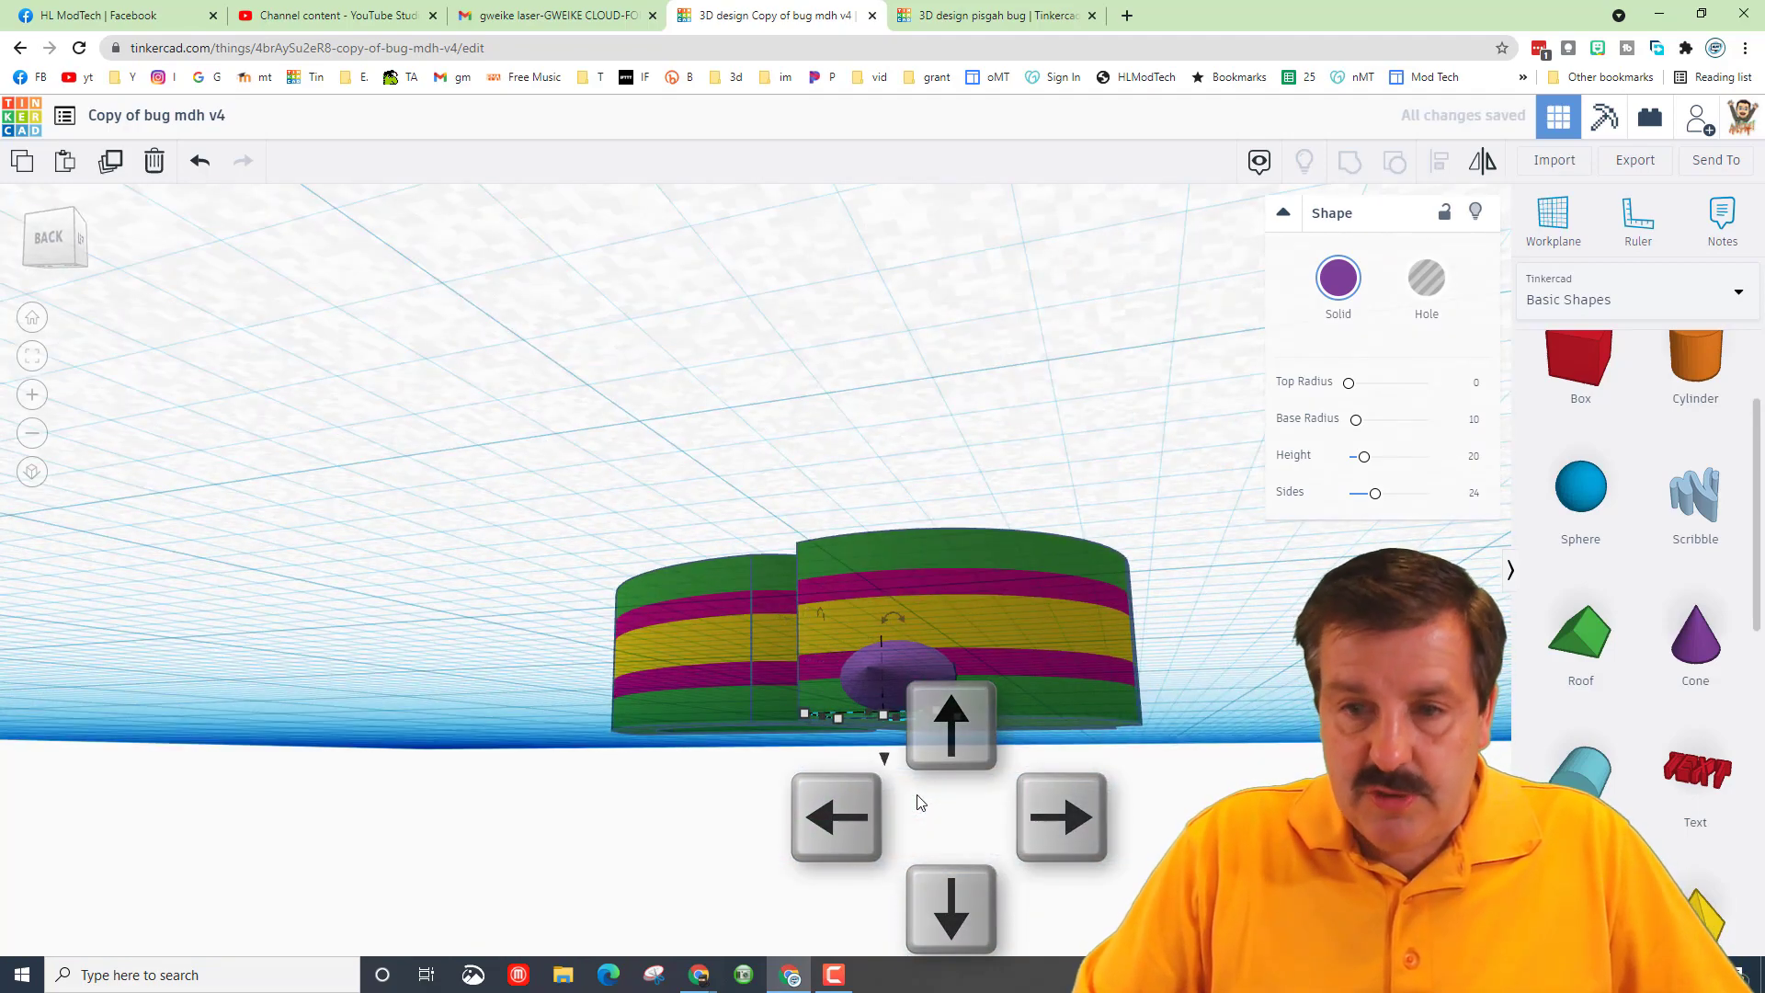
key(Up)
right_drag(918, 797, 590, 835)
key(Right)
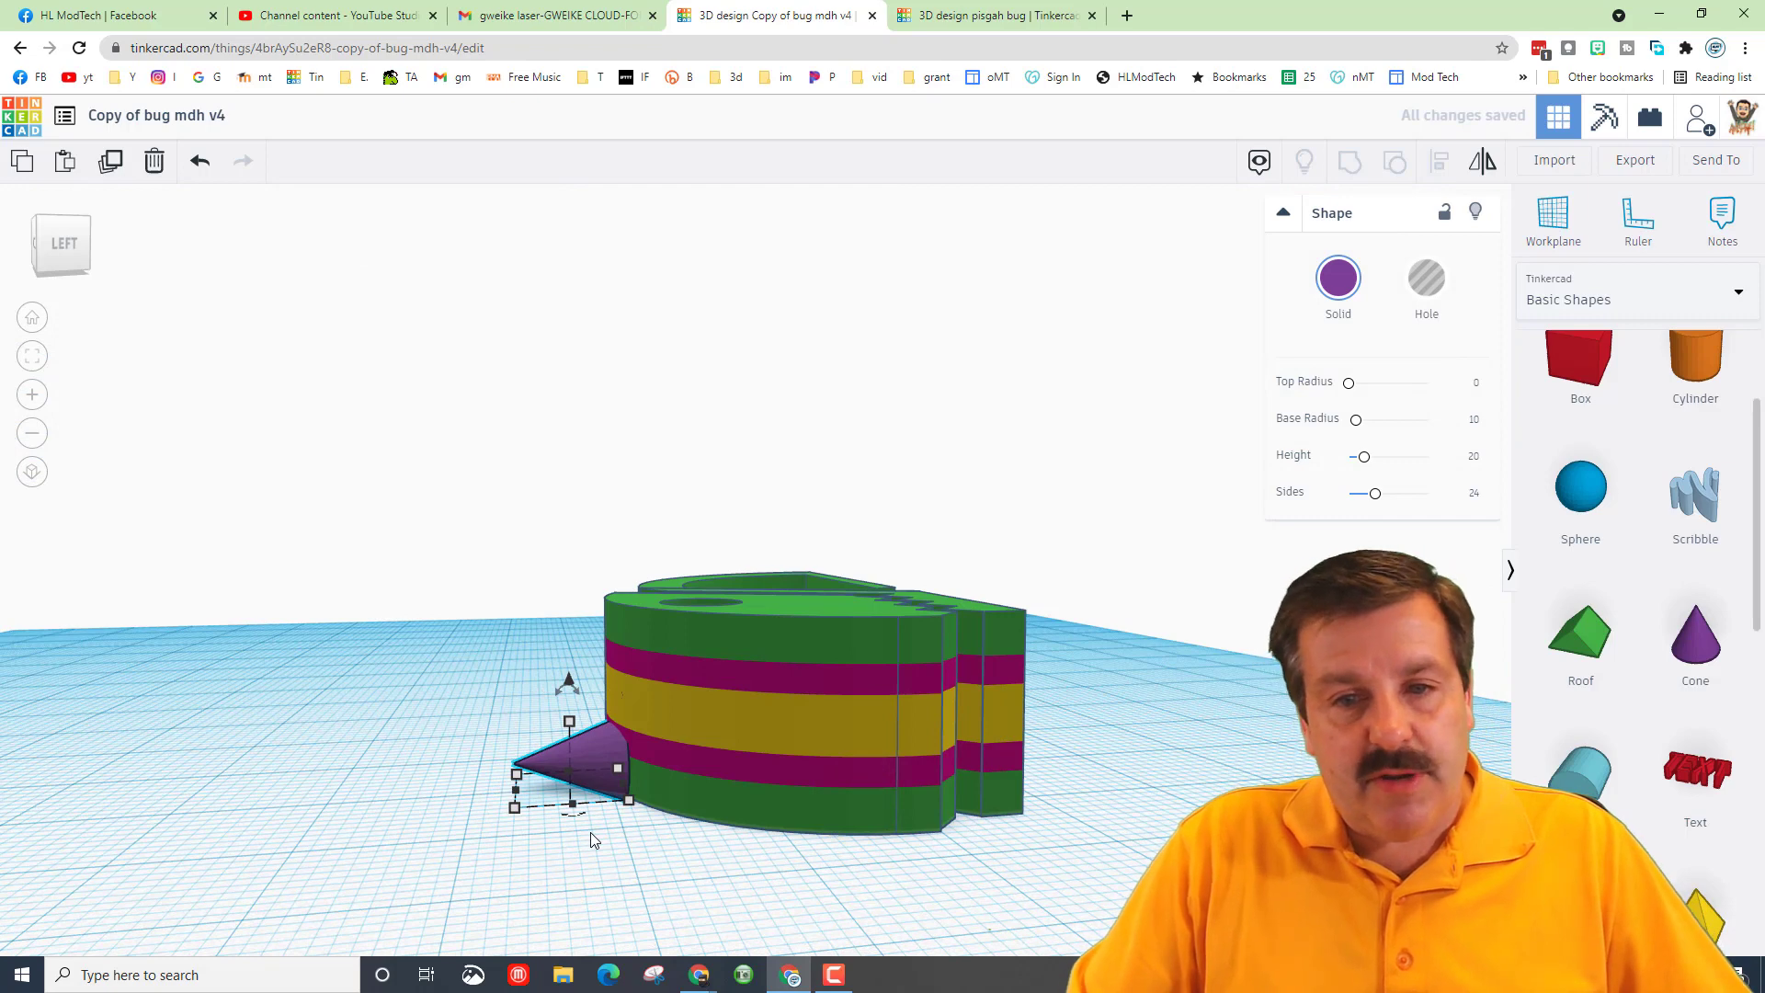
key(Up)
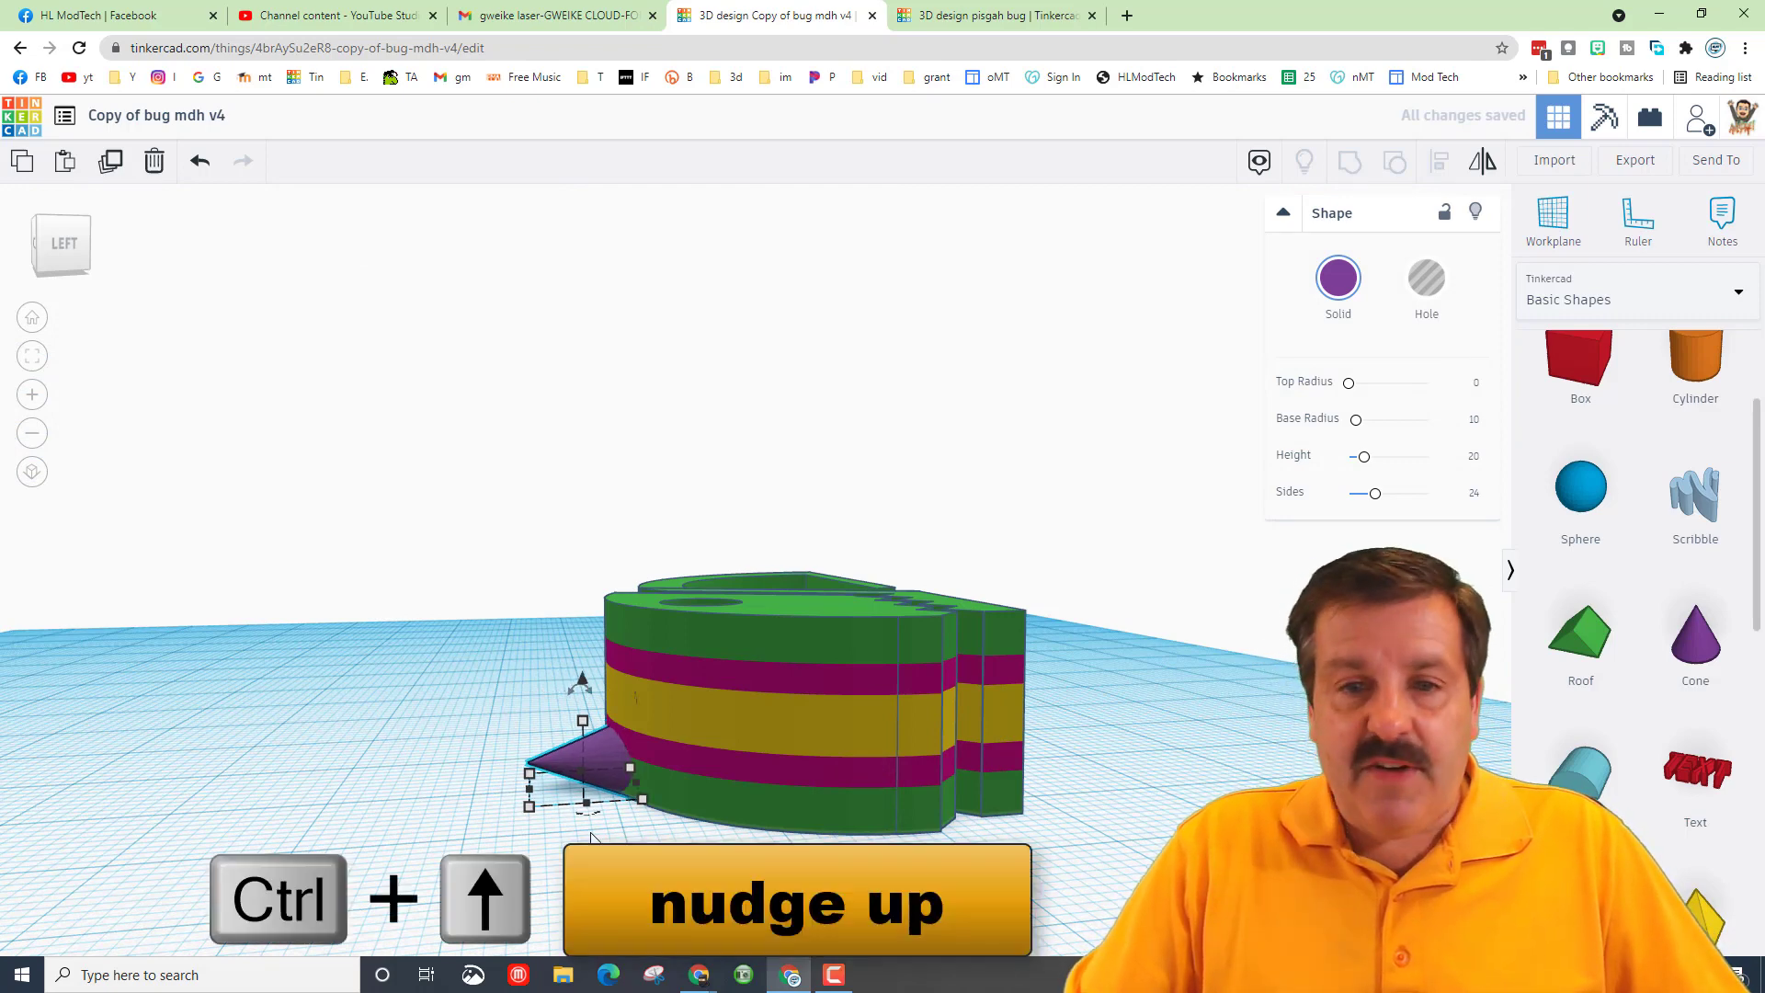
key(ctrl+Up)
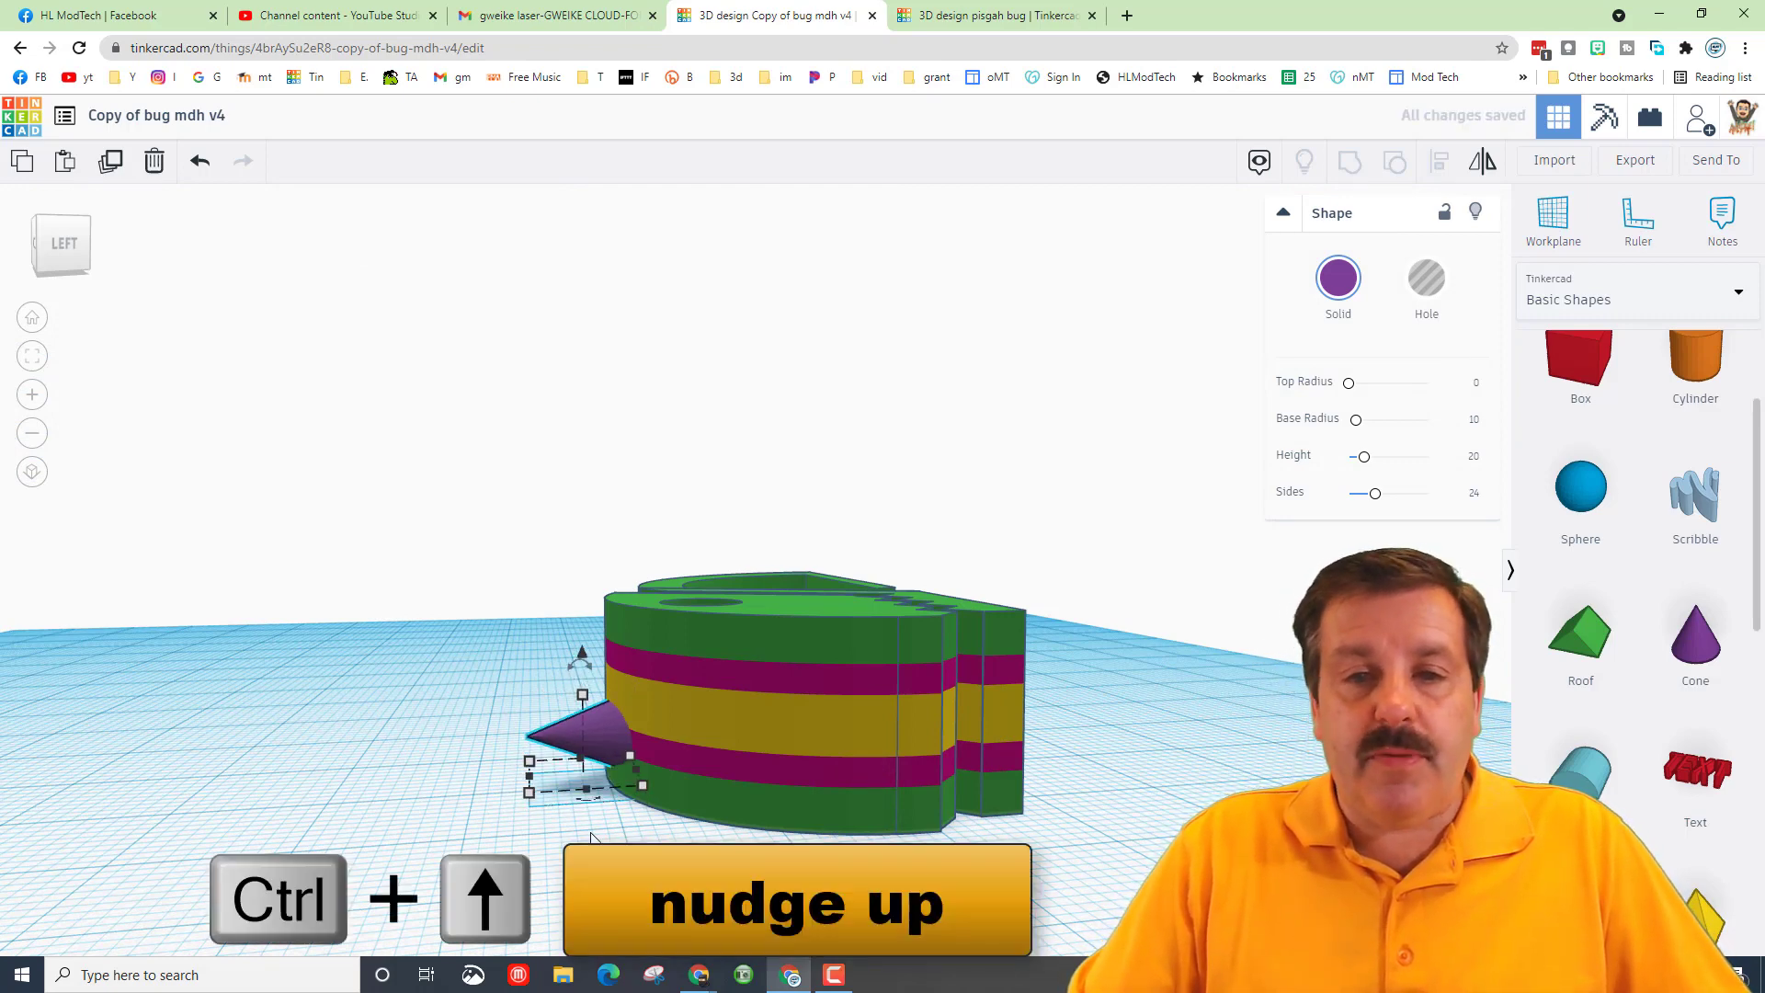
Duplicate the cone and raise the copy straight above the original as a second spike
key(ctrl+d)
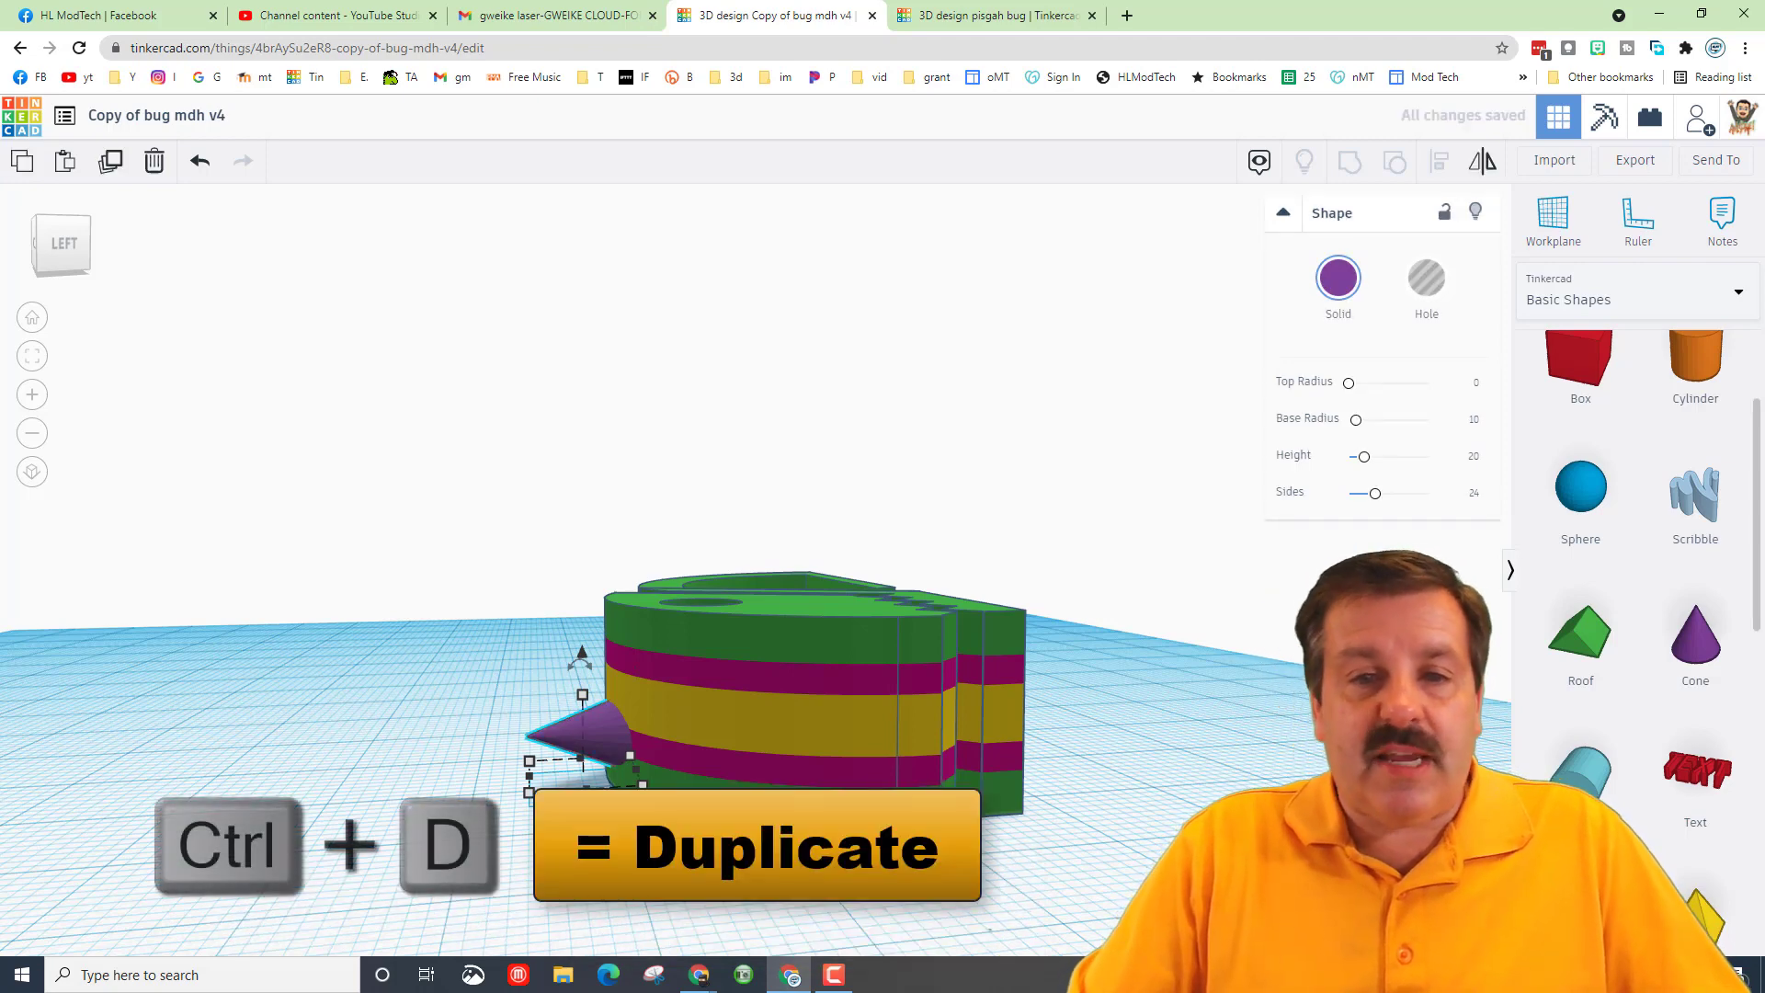
key(ctrl+Up)
key(ctrl+Up)
key(ctrl+Up)
key(ctrl+Up)
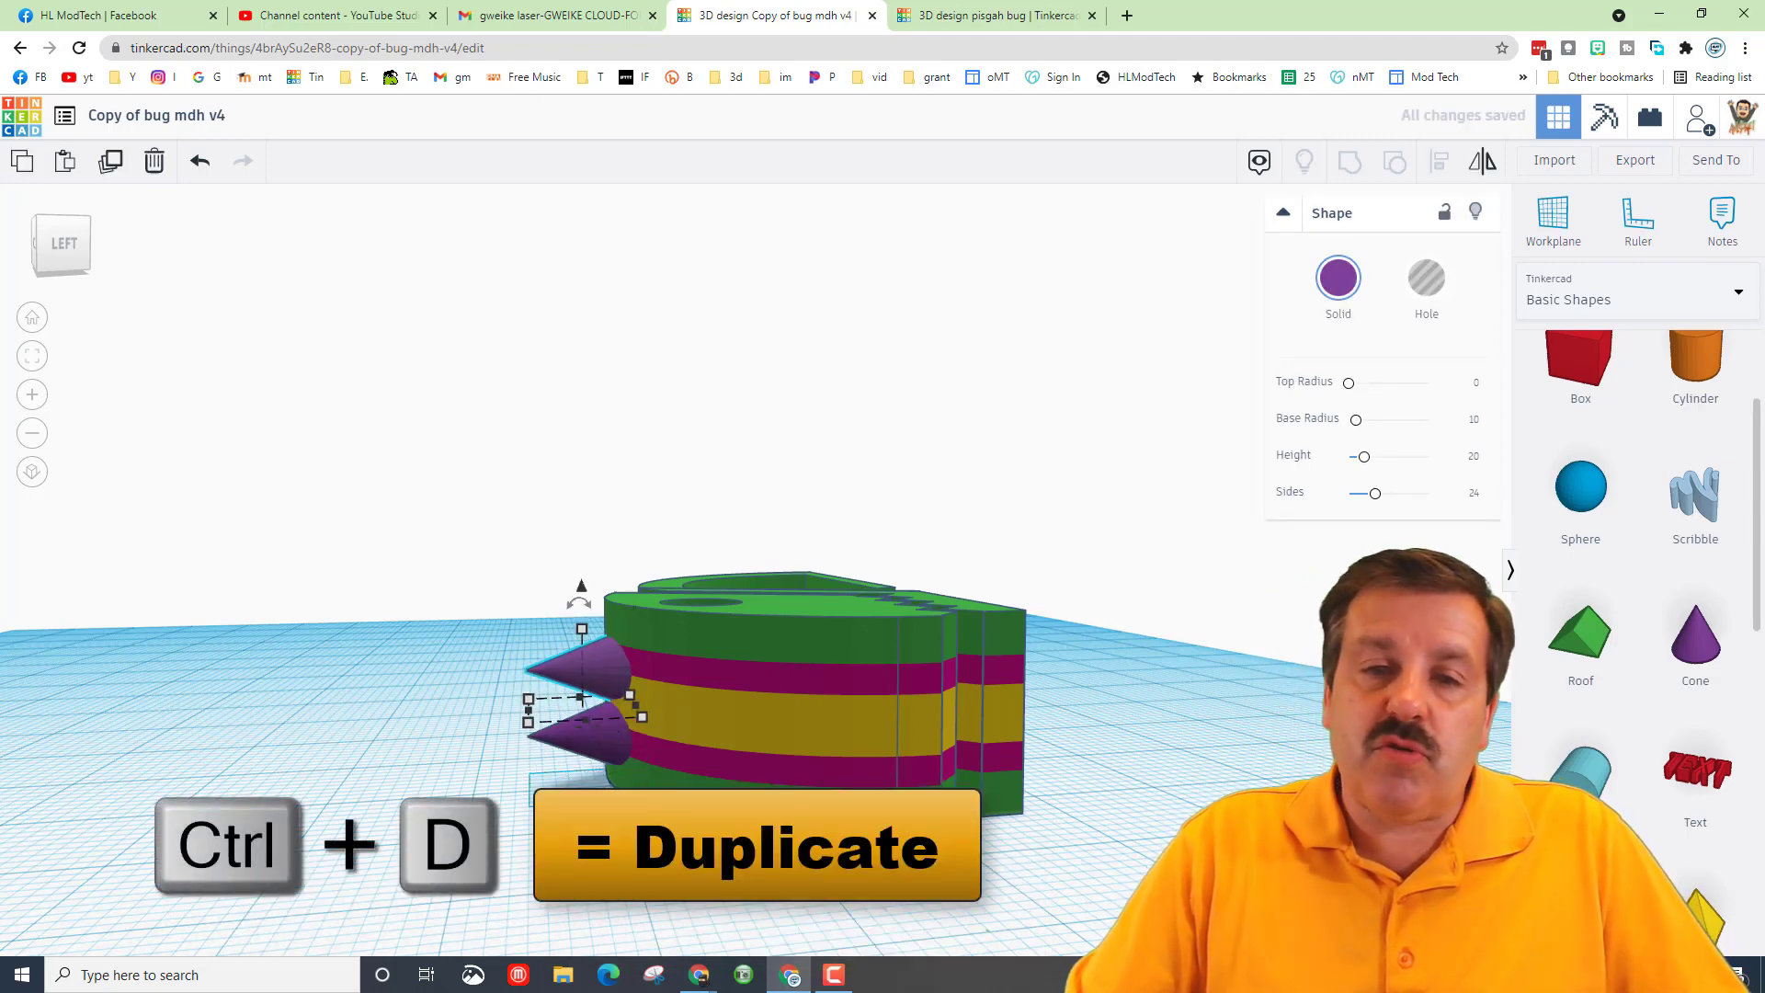
Select both cone spikes and group them into one shape
right_drag(372, 841, 335, 834)
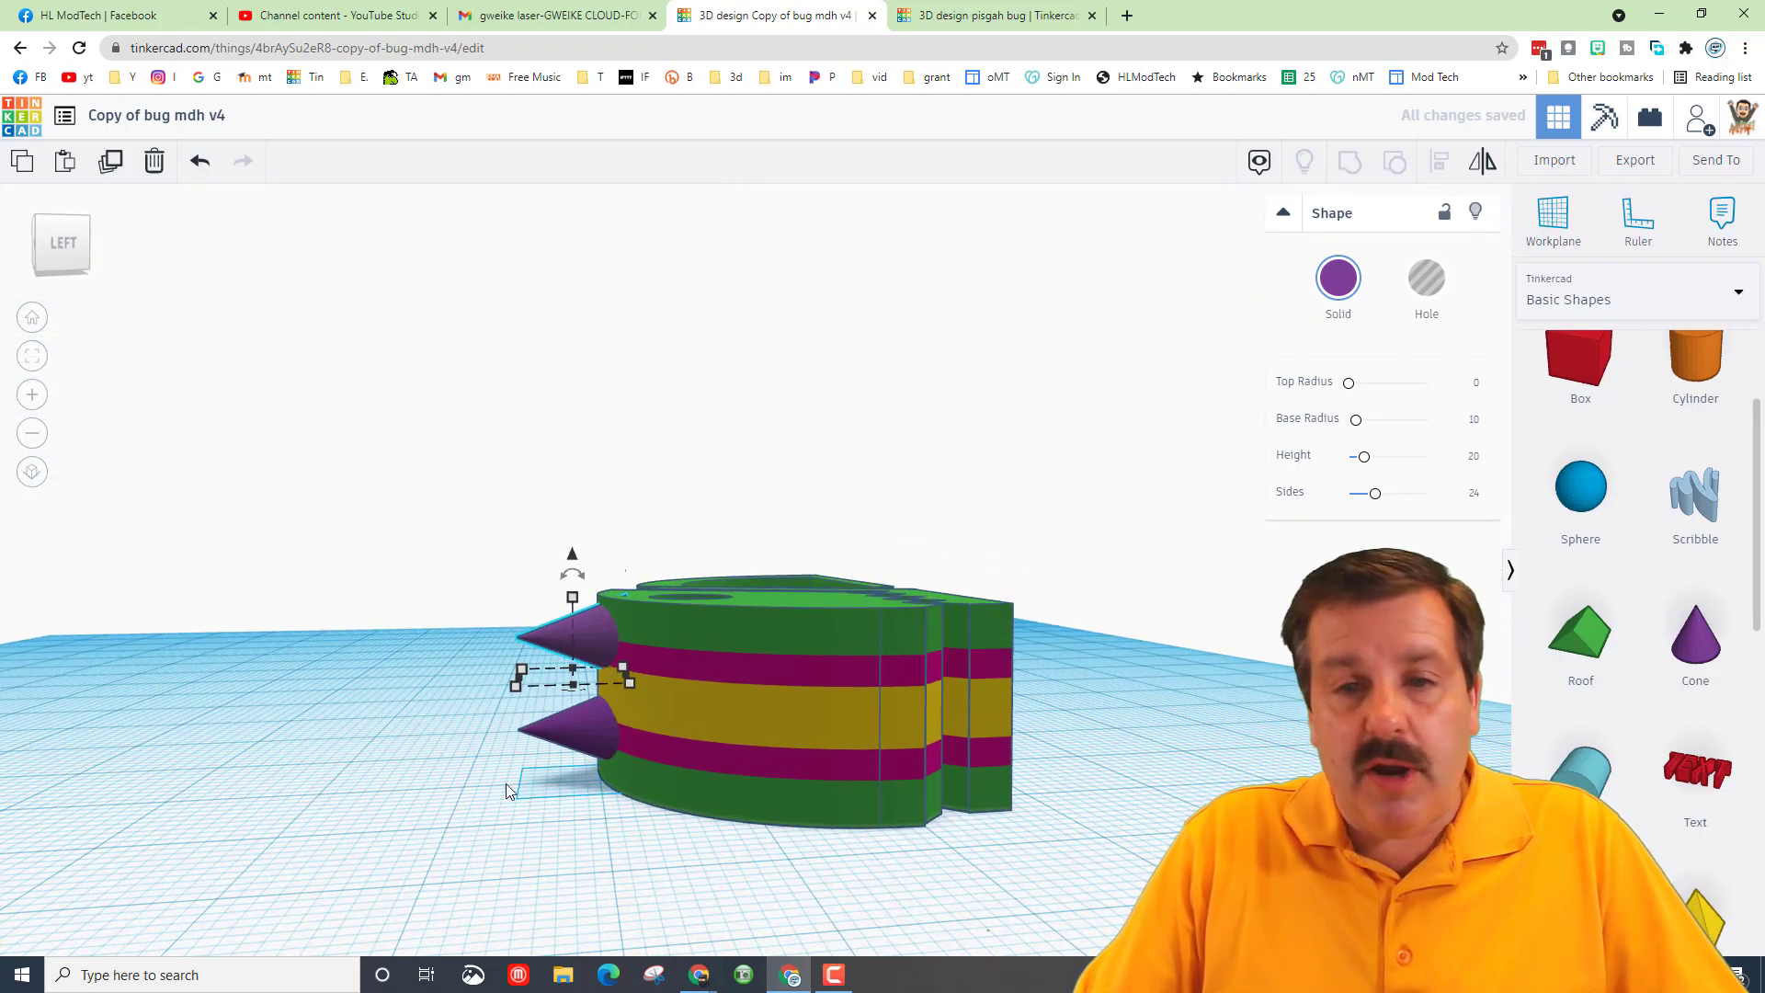
shift+click(561, 735)
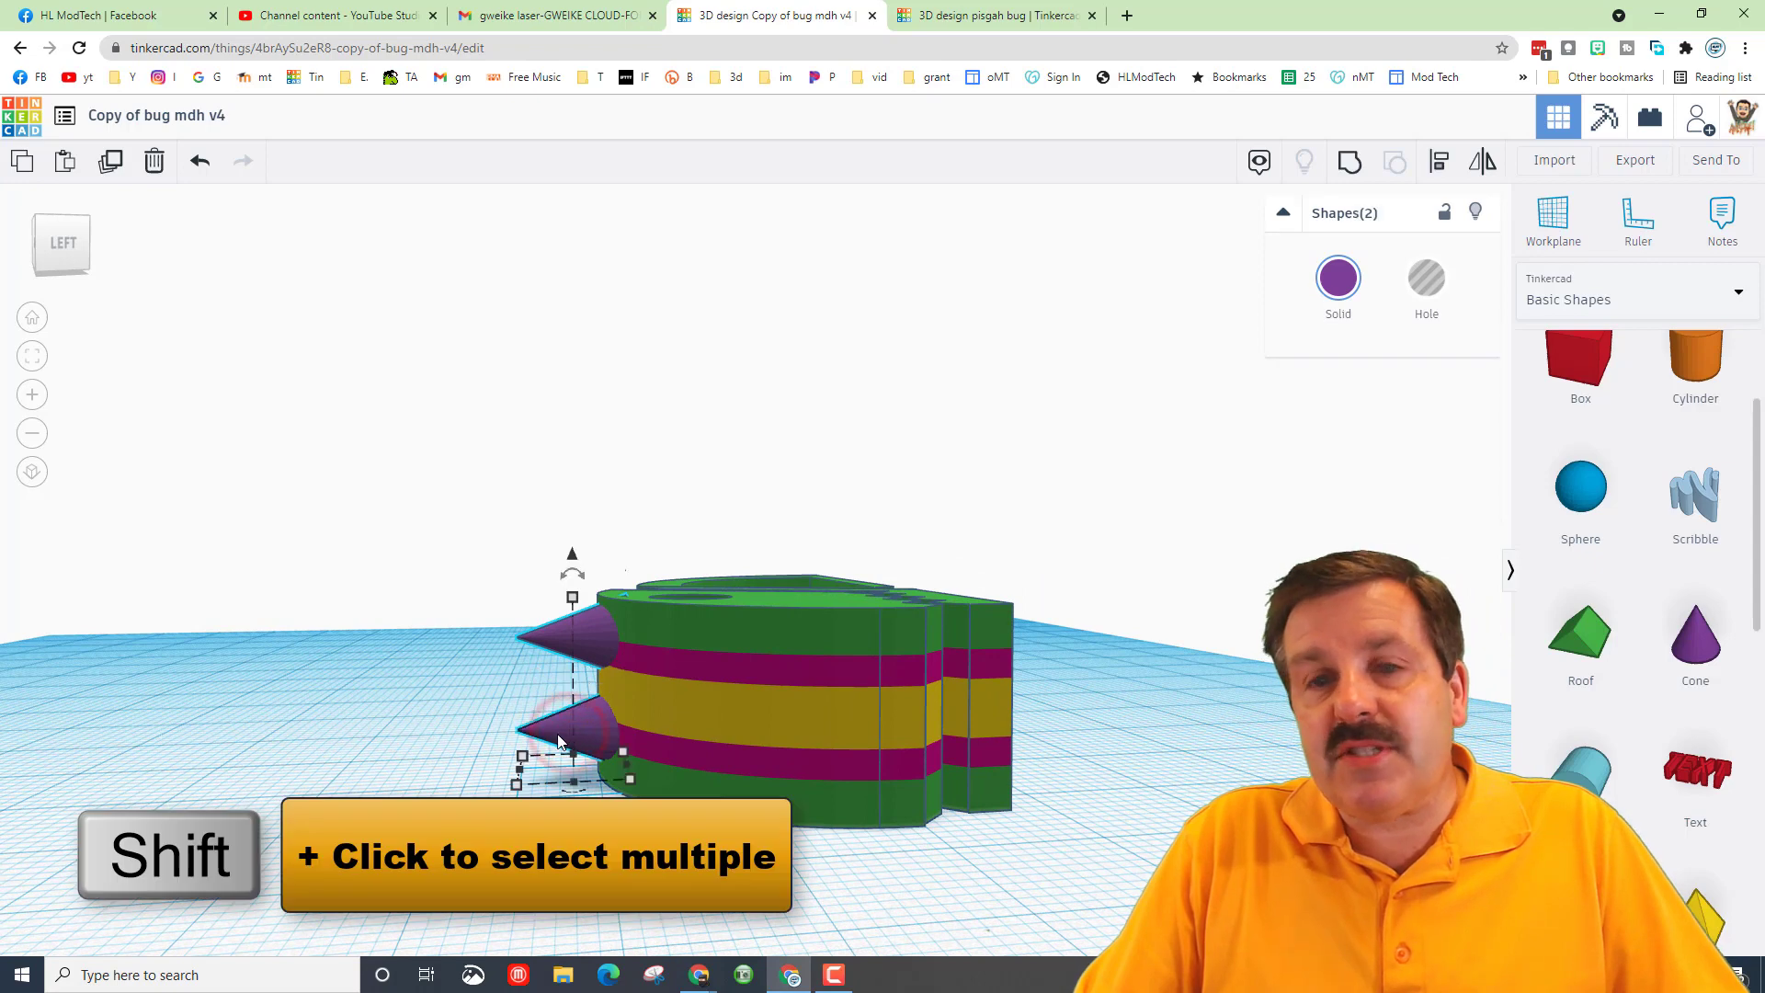
click(1351, 164)
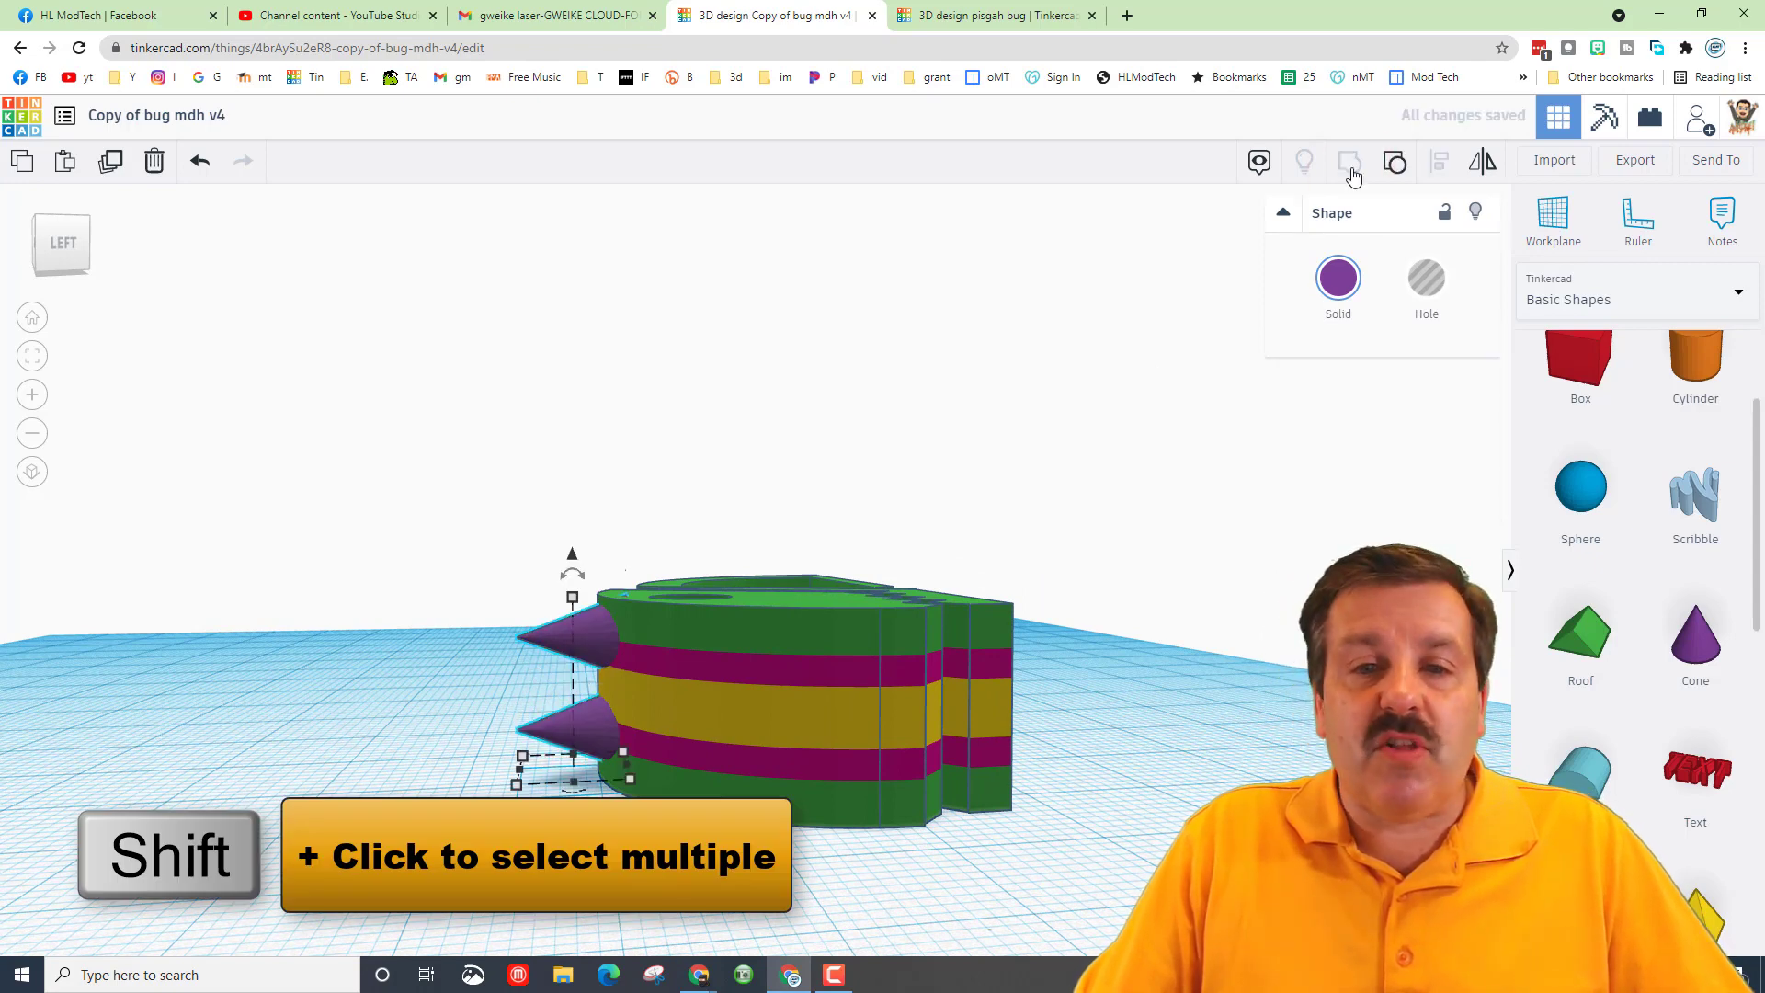
Select the grouped spikes together with the bug and align them to the same centre height
click(414, 585)
drag(426, 478, 503, 771)
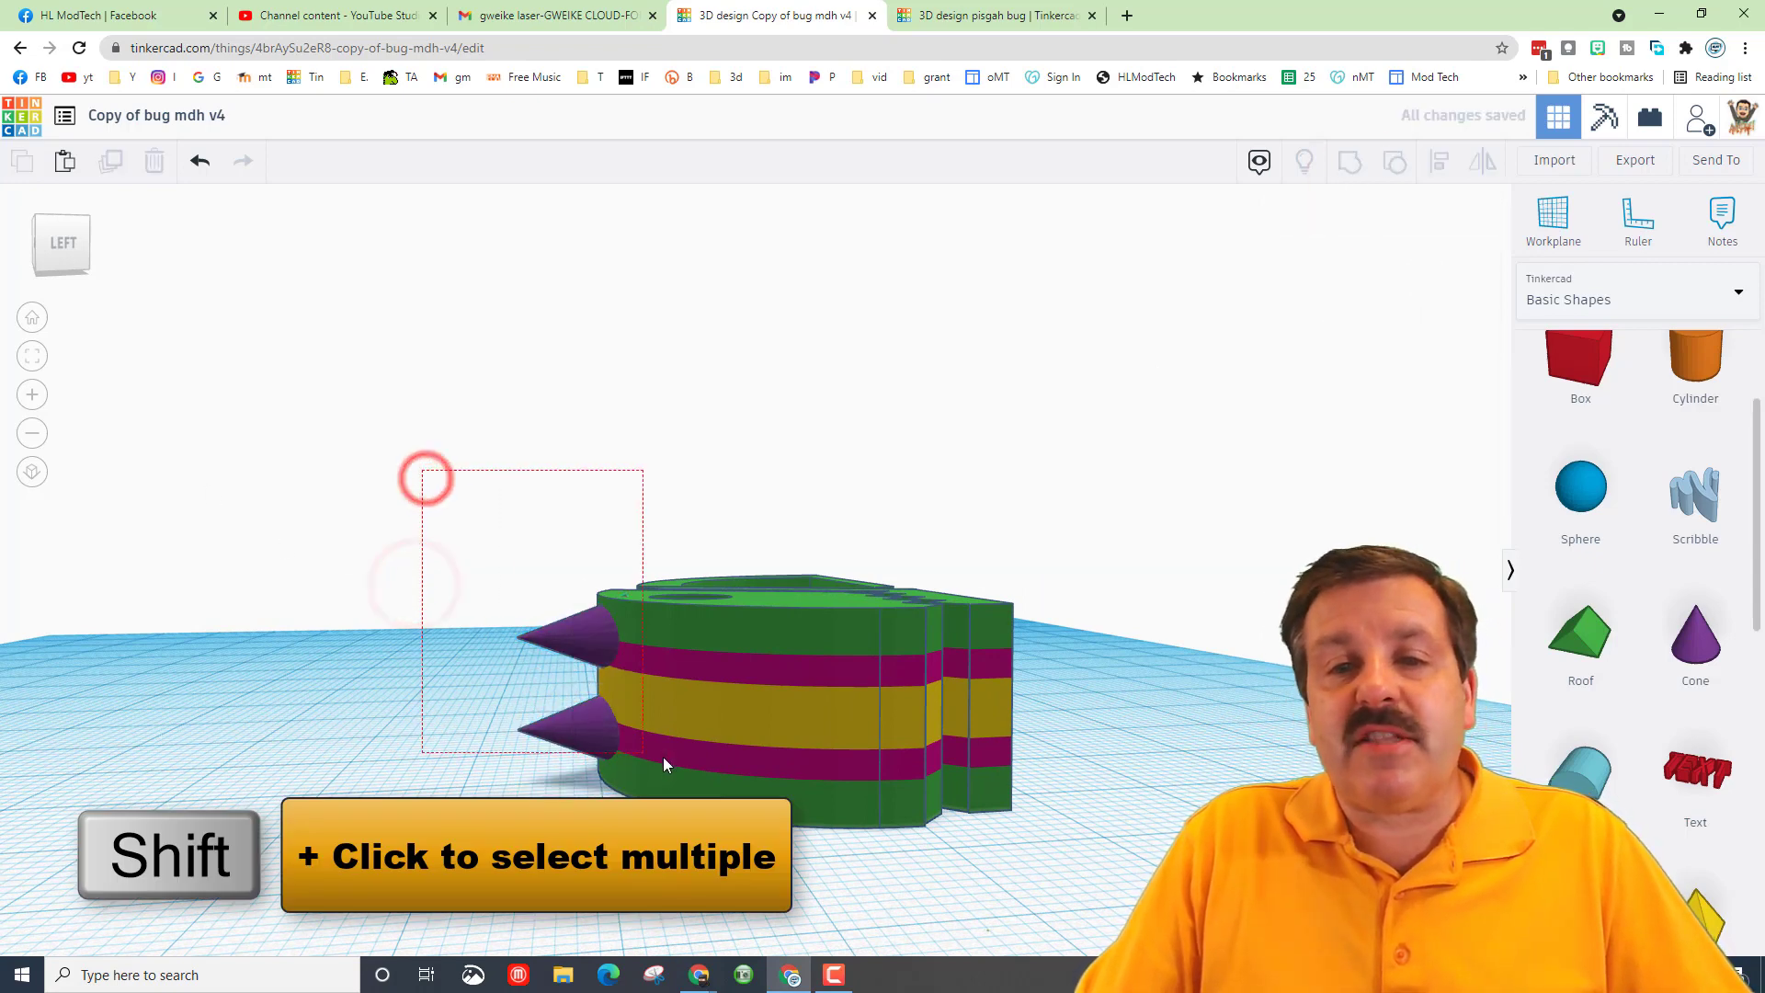
drag(663, 757, 722, 780)
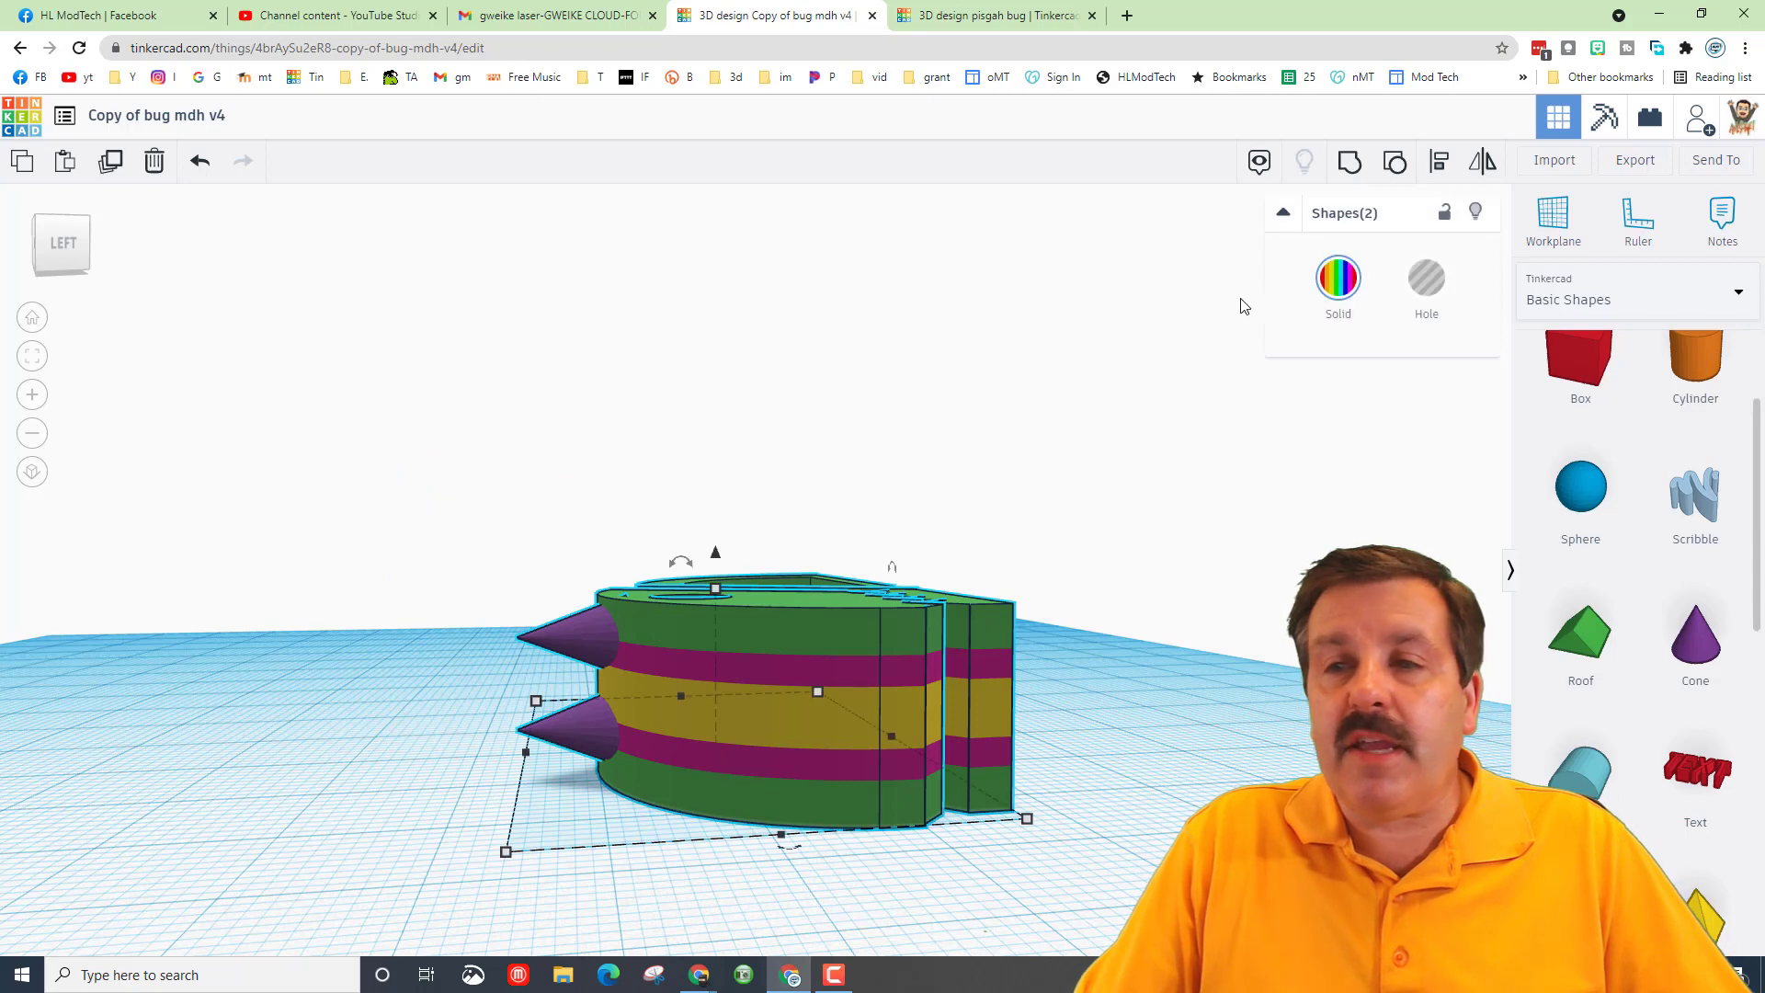
click(1439, 163)
click(787, 706)
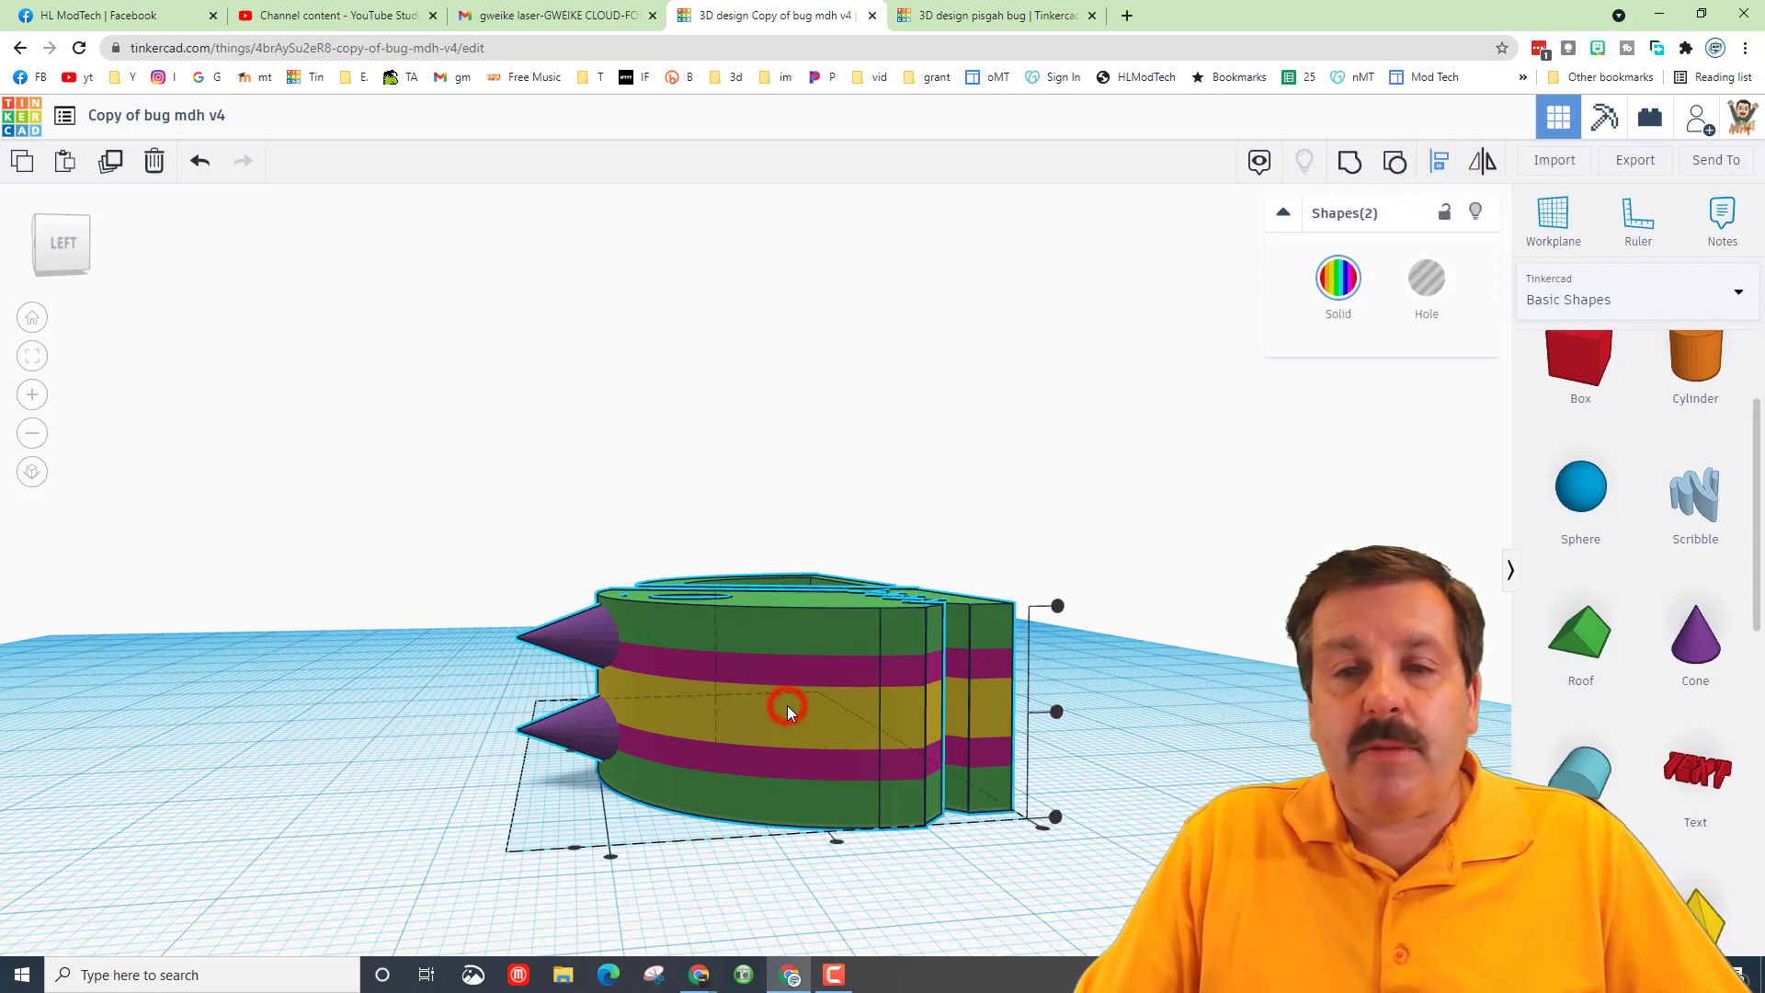
click(1057, 711)
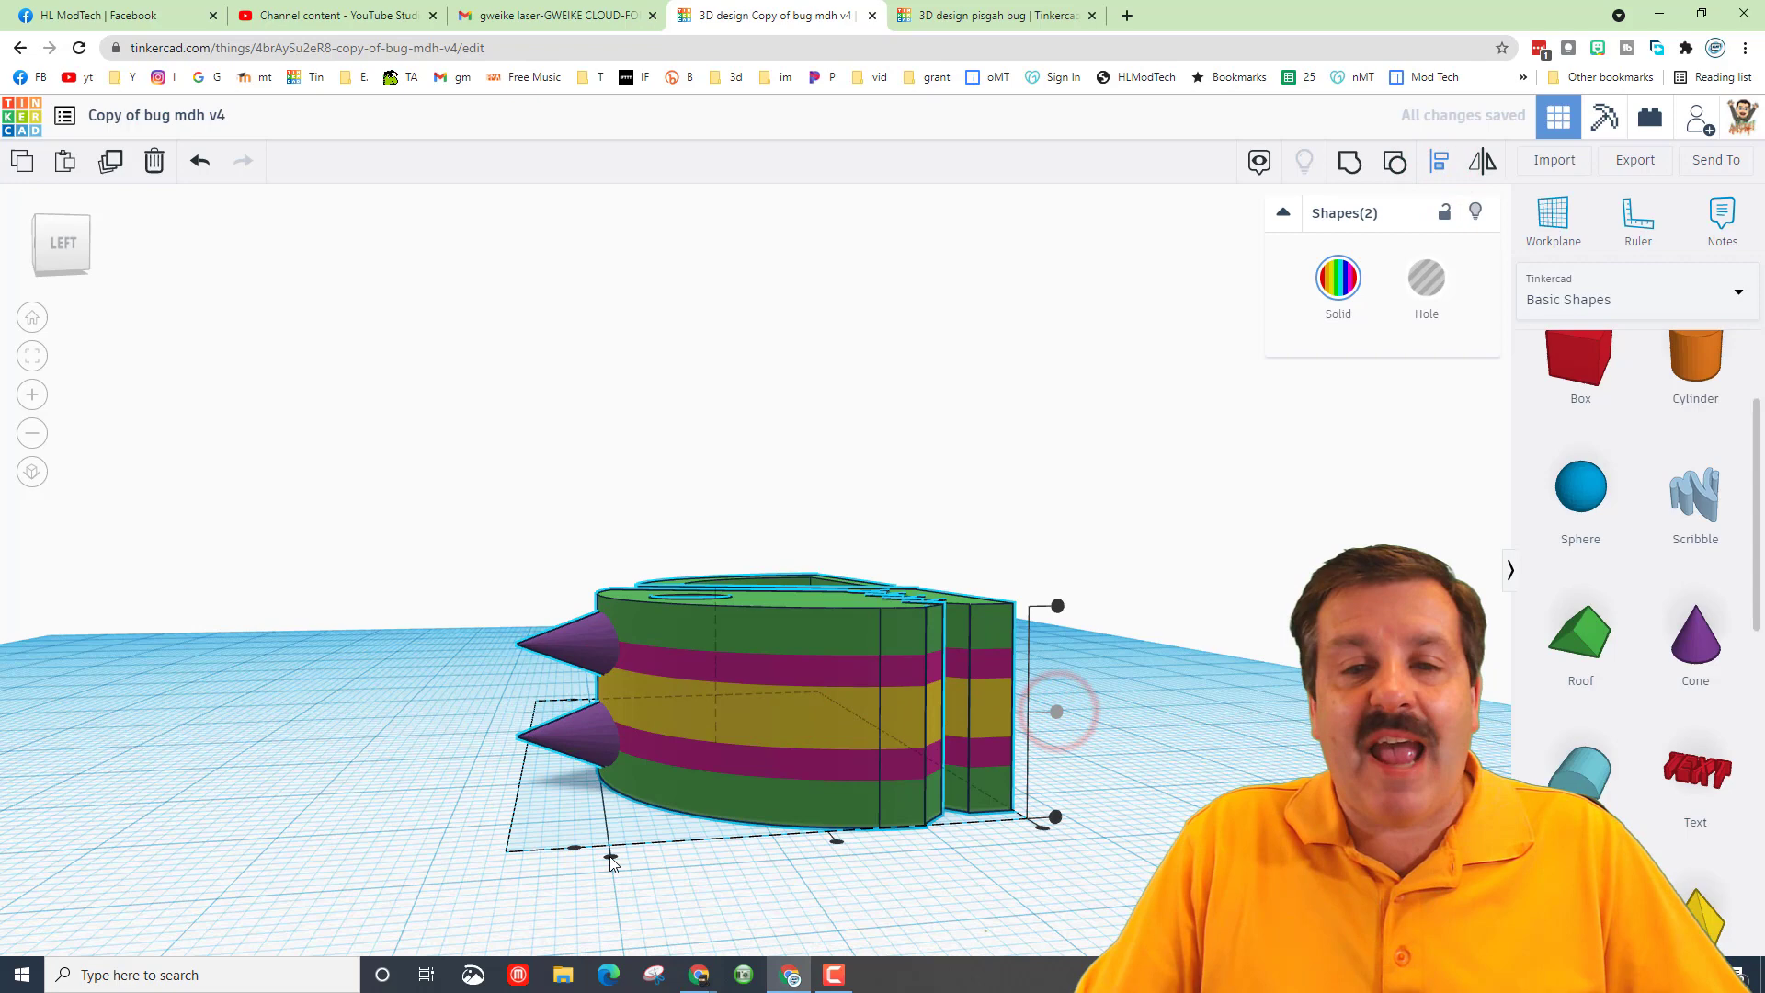
click(572, 855)
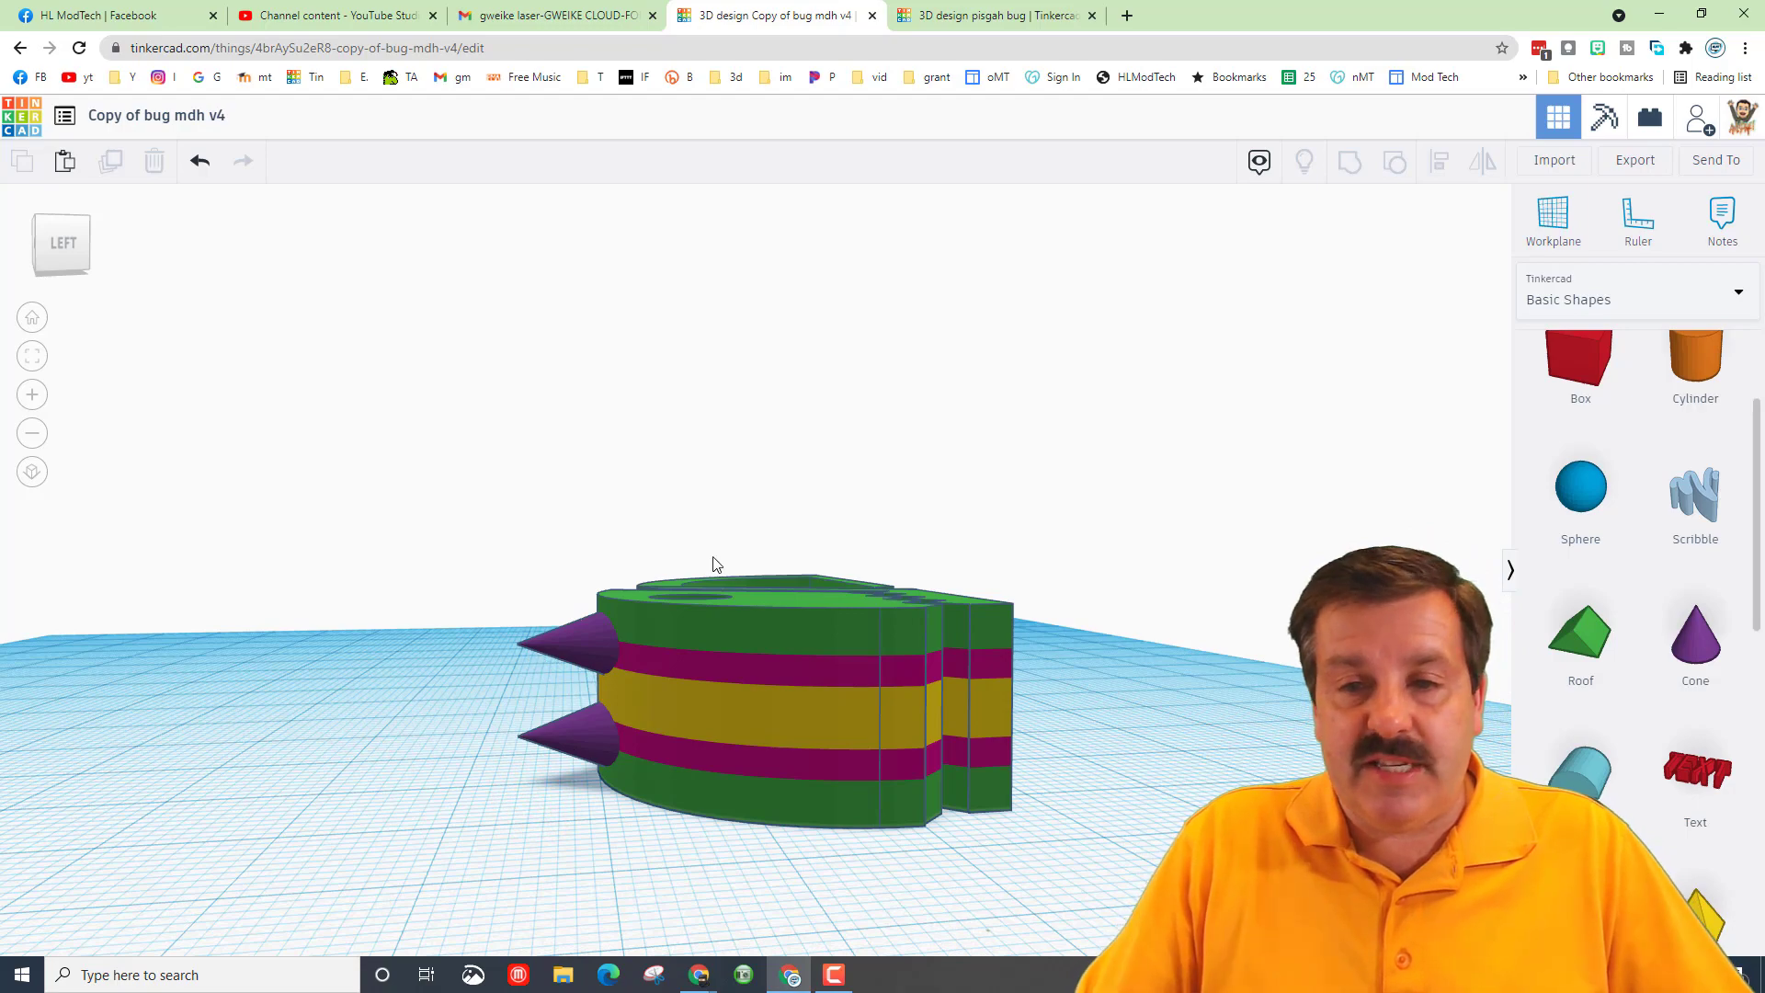
right_drag(713, 567, 728, 741)
scroll(728, 741, down, 3)
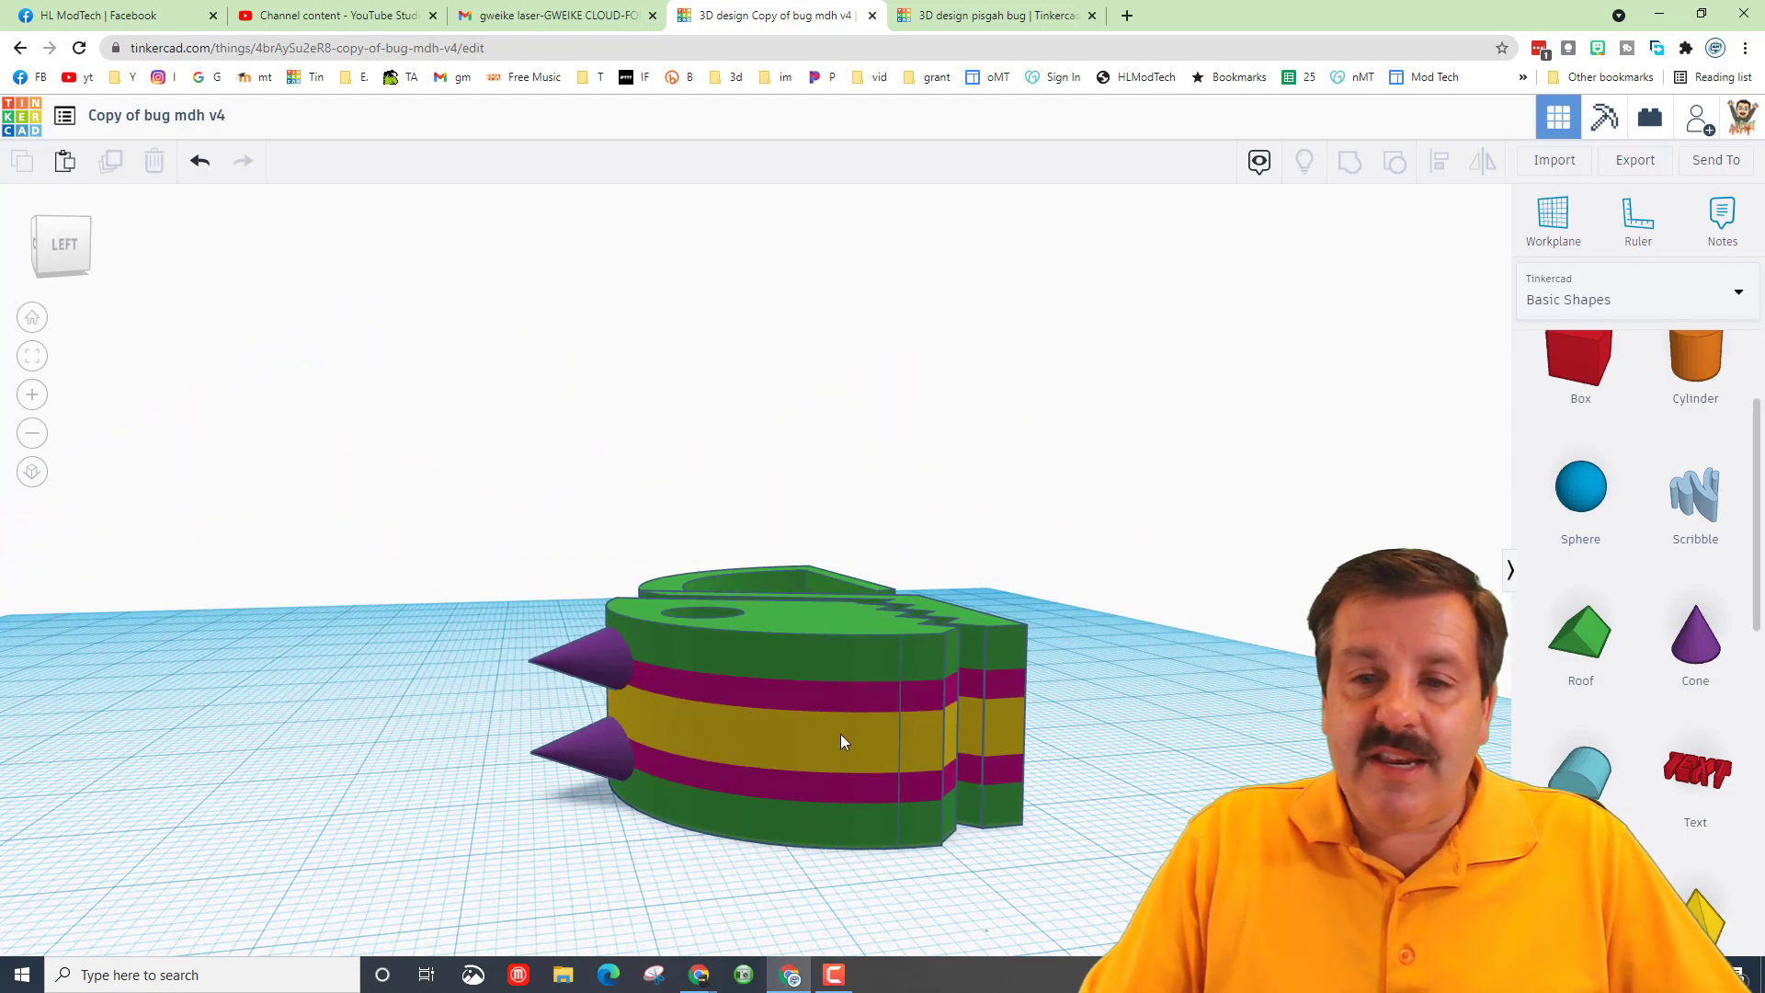
Place a hole cylinder on the workplane beside the bug and scale it down proportionally to 4 mm
scroll(1709, 371, up, 2)
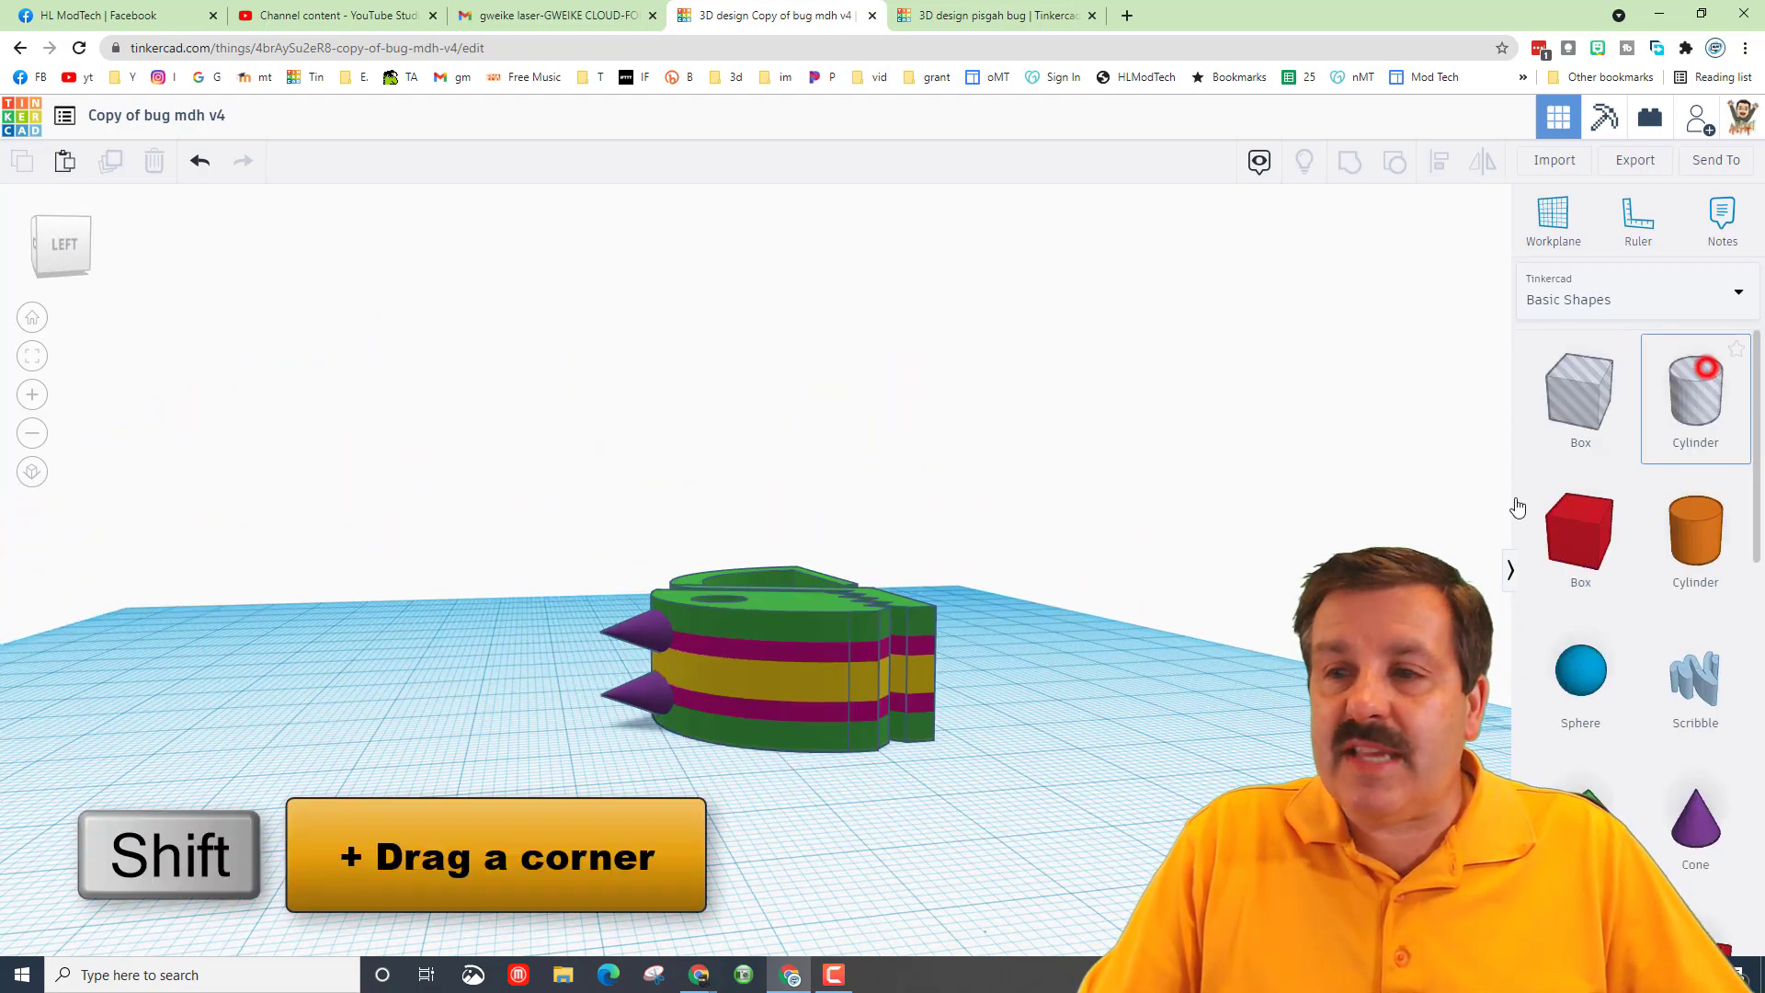
drag(1709, 371, 1181, 727)
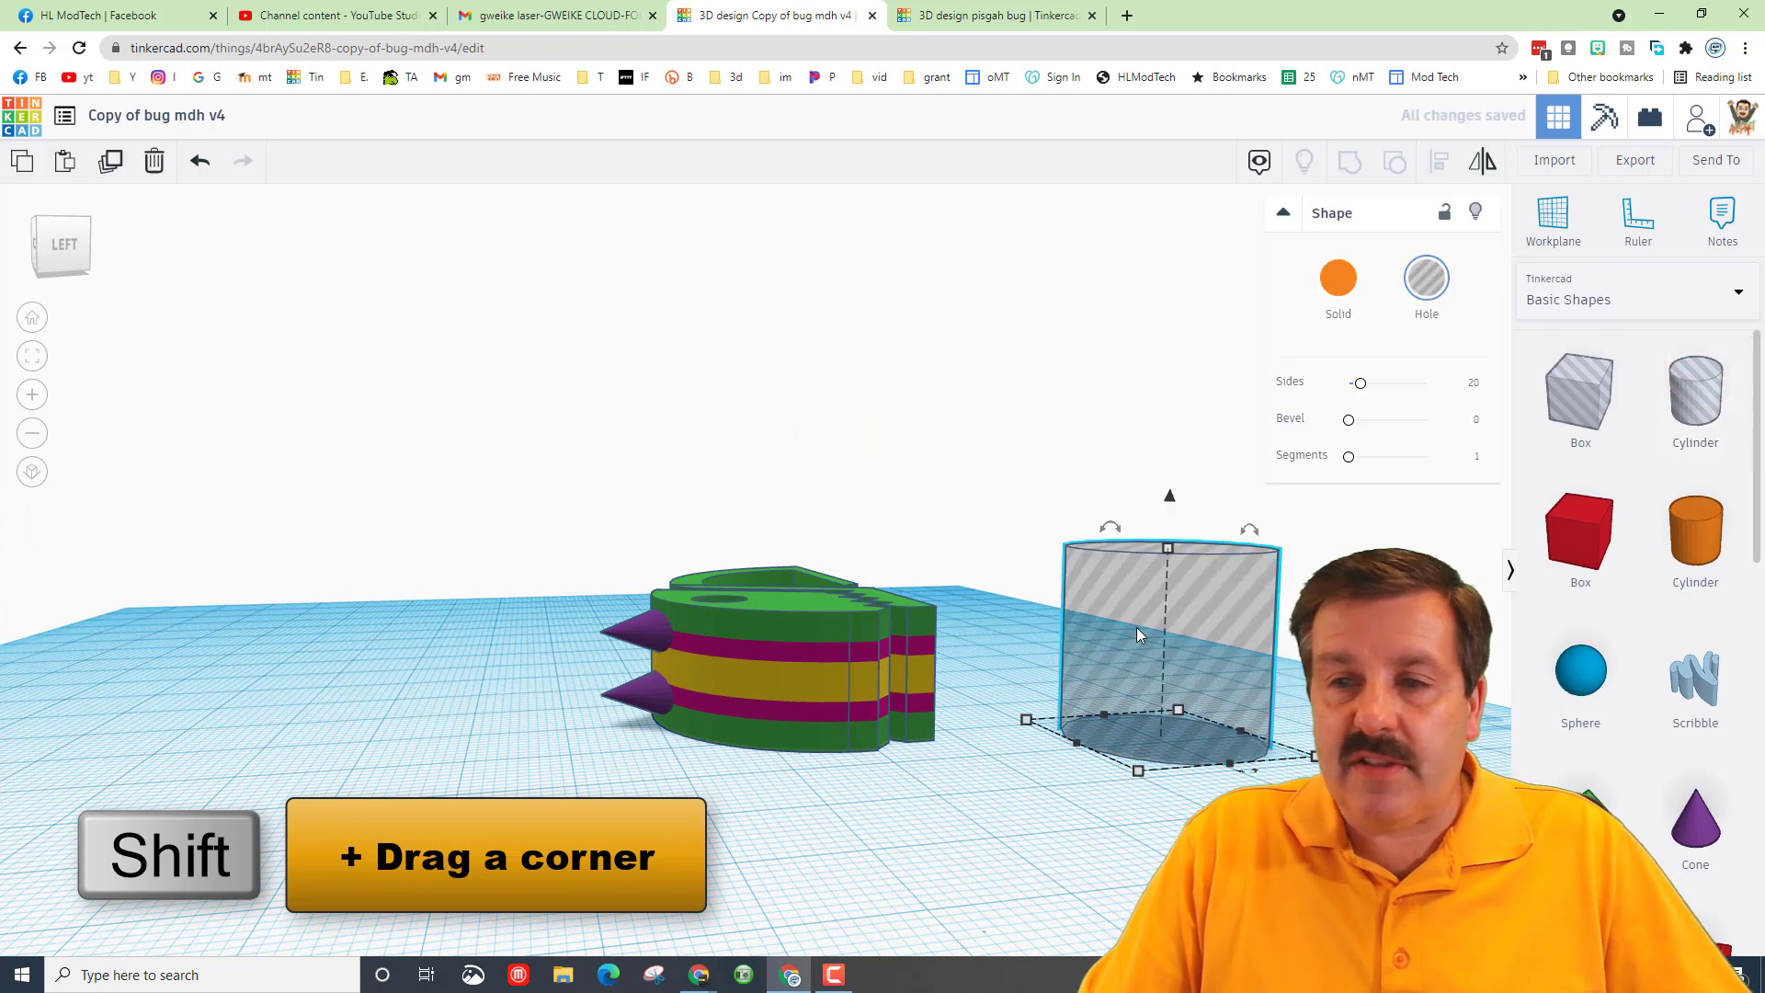
shift+drag(1171, 549, 1168, 693)
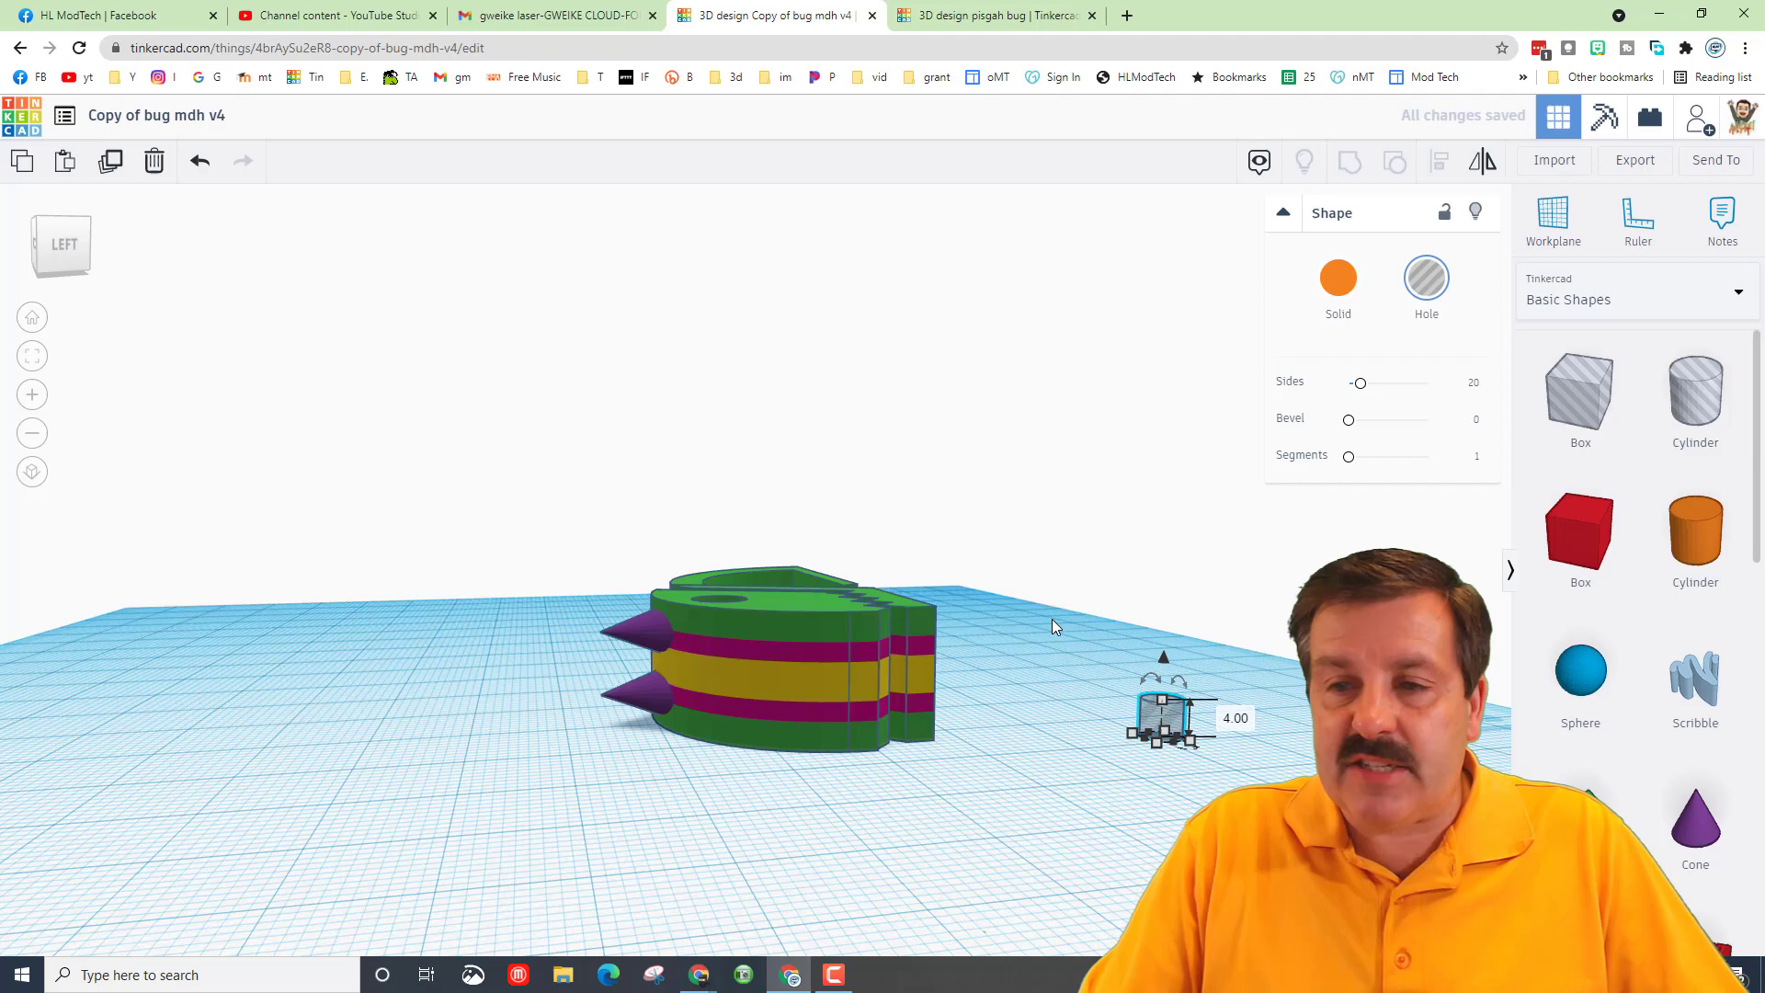
Rotate the small hole cylinder 90° so it lies on its side
click(32, 356)
right_drag(1000, 678, 1000, 680)
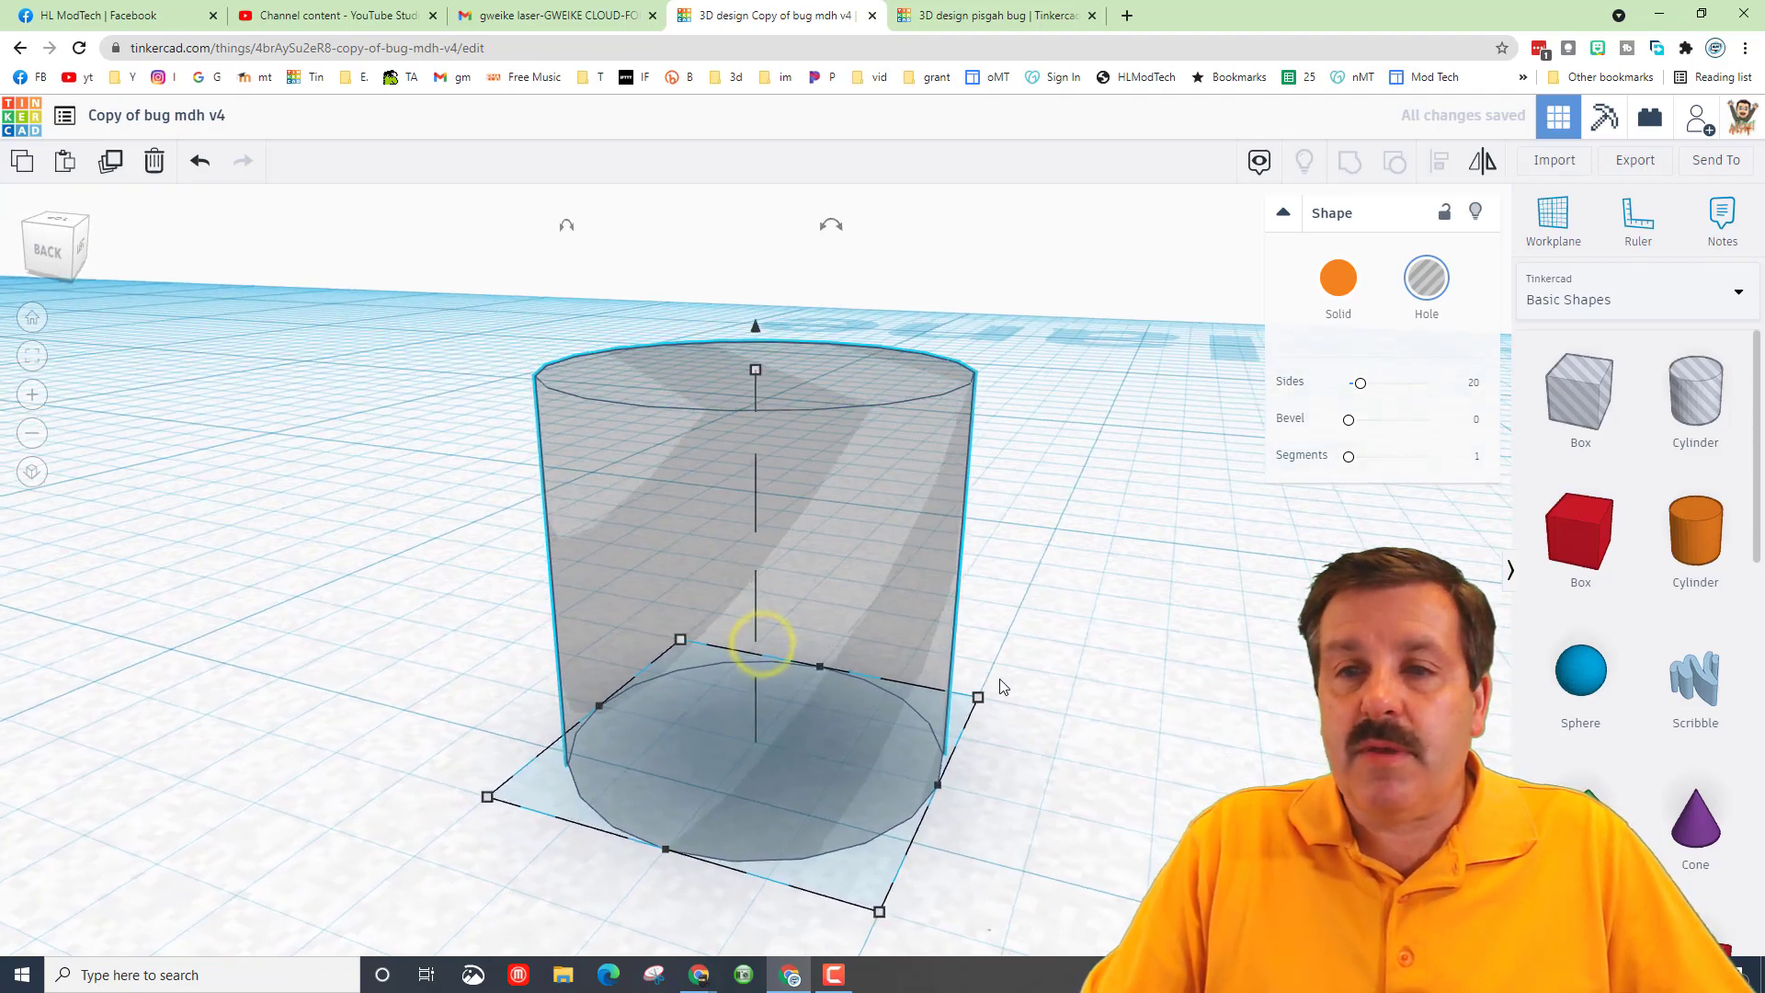
scroll(858, 445, down, 3)
mouse_move(804, 345)
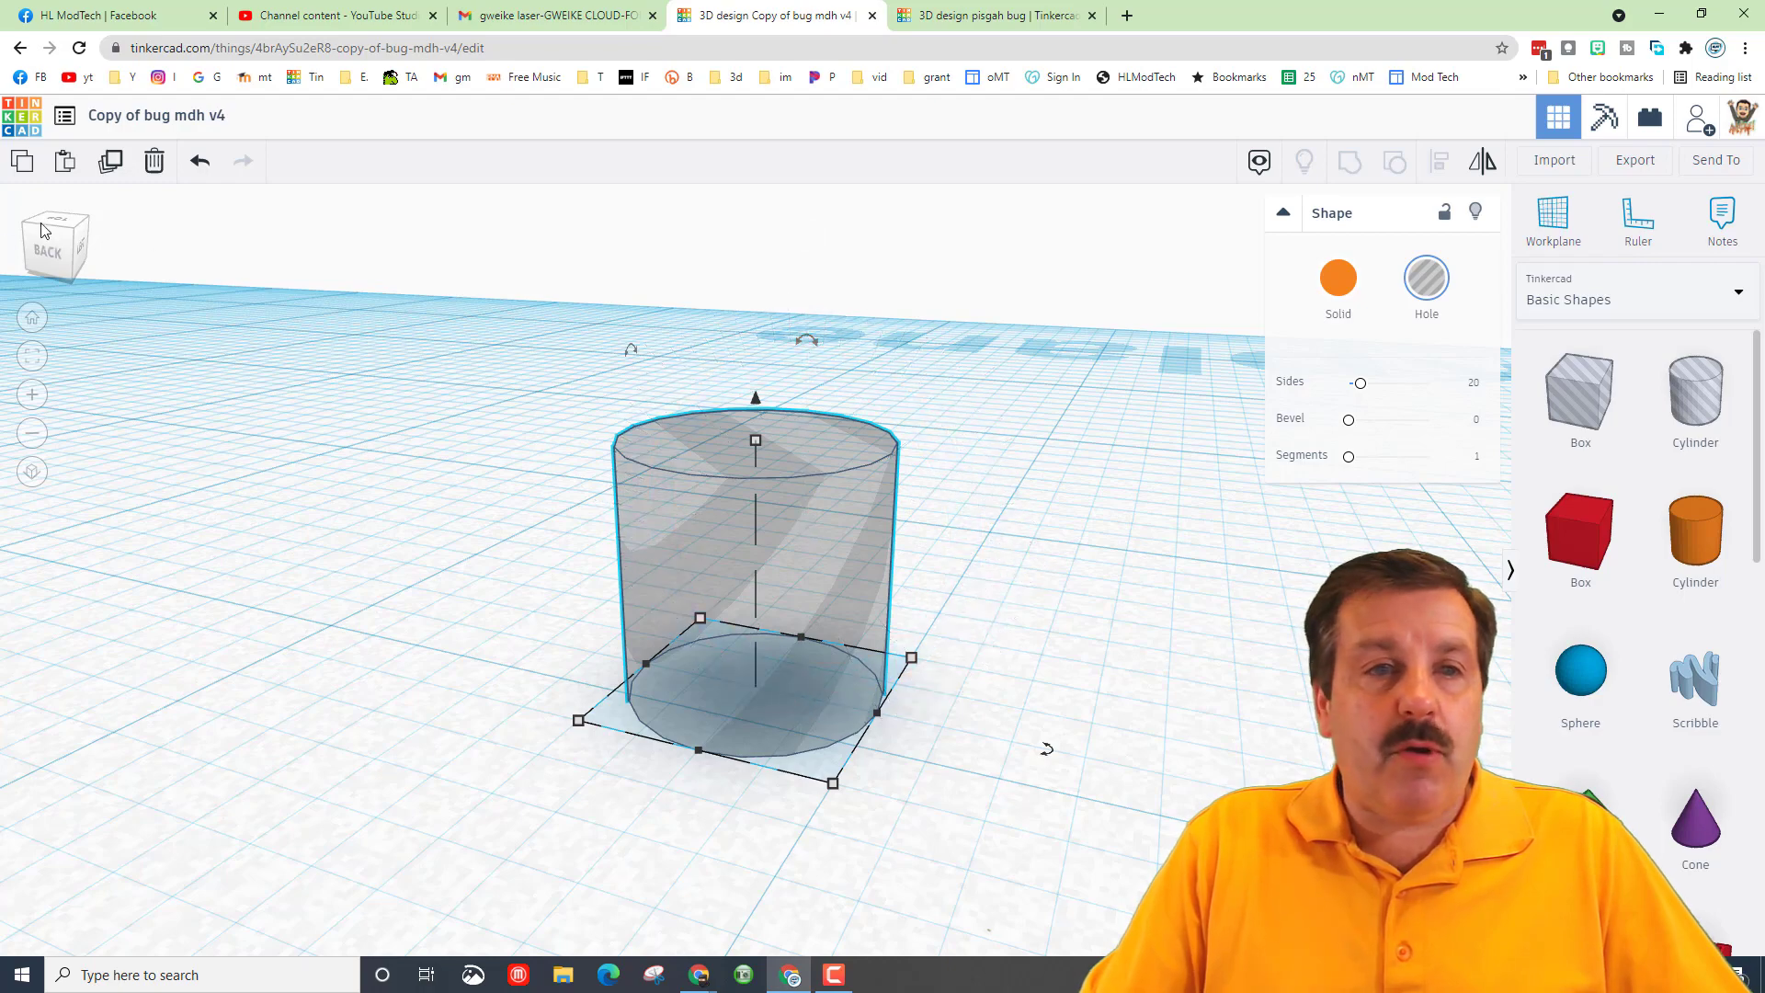
click(78, 234)
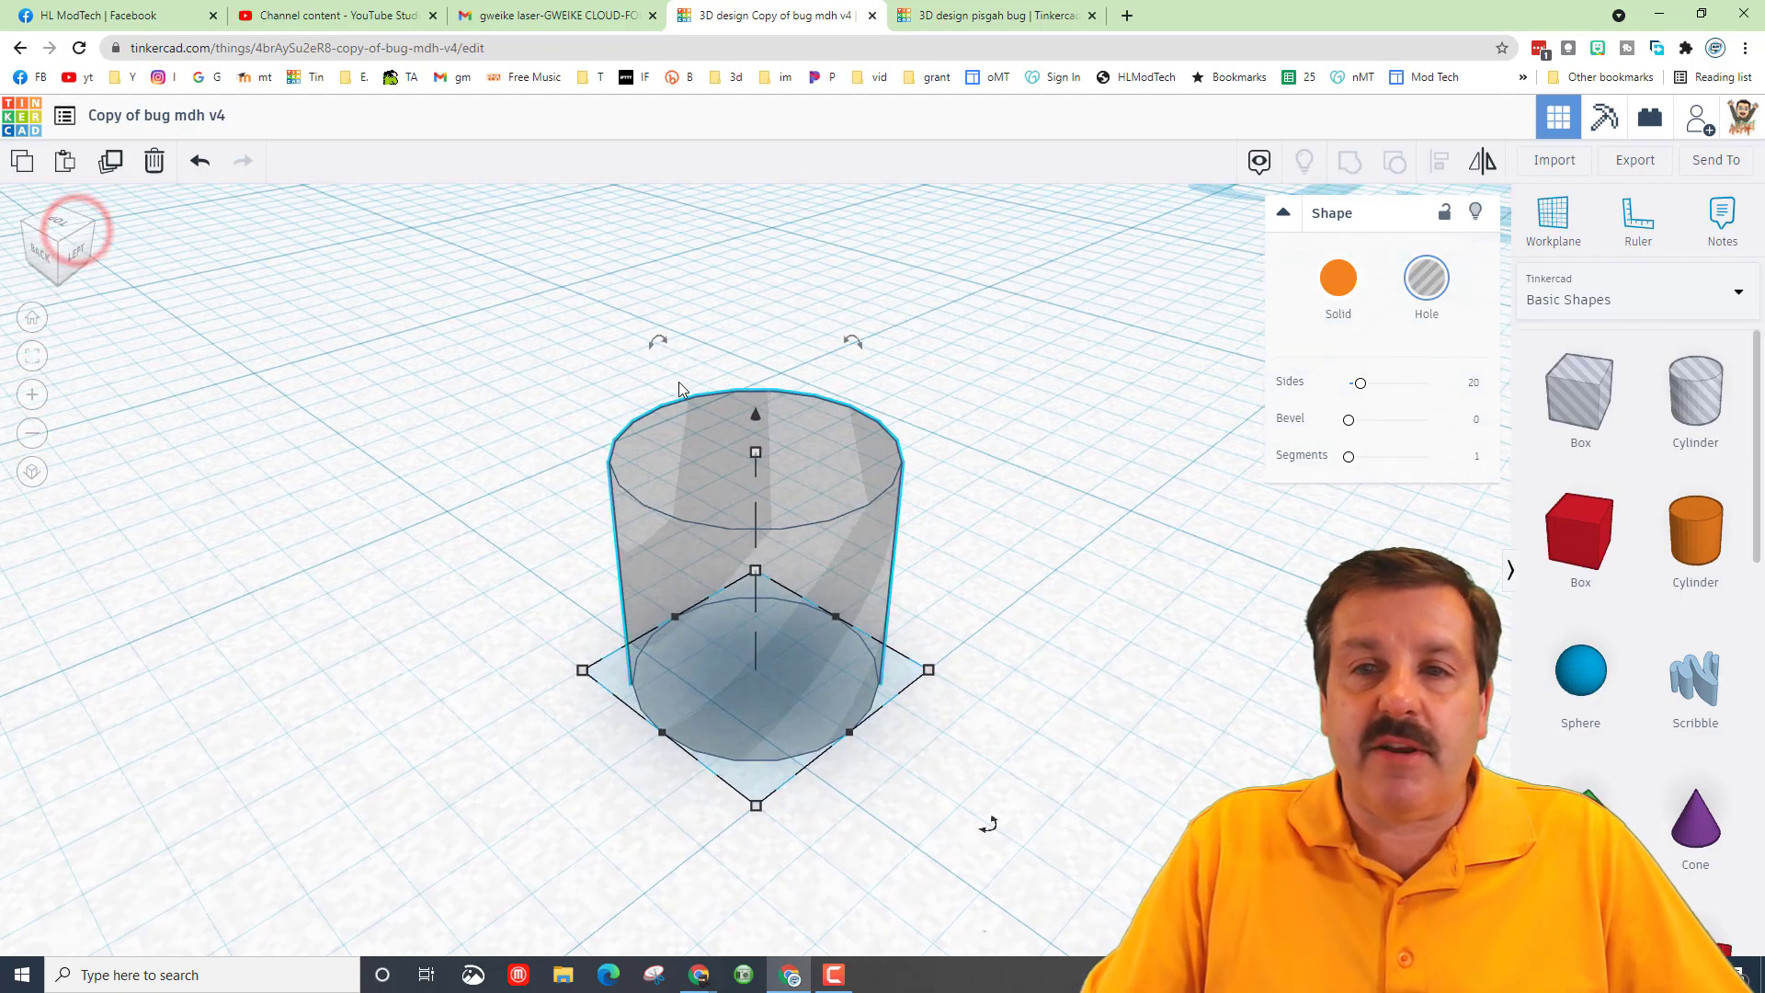
click(853, 348)
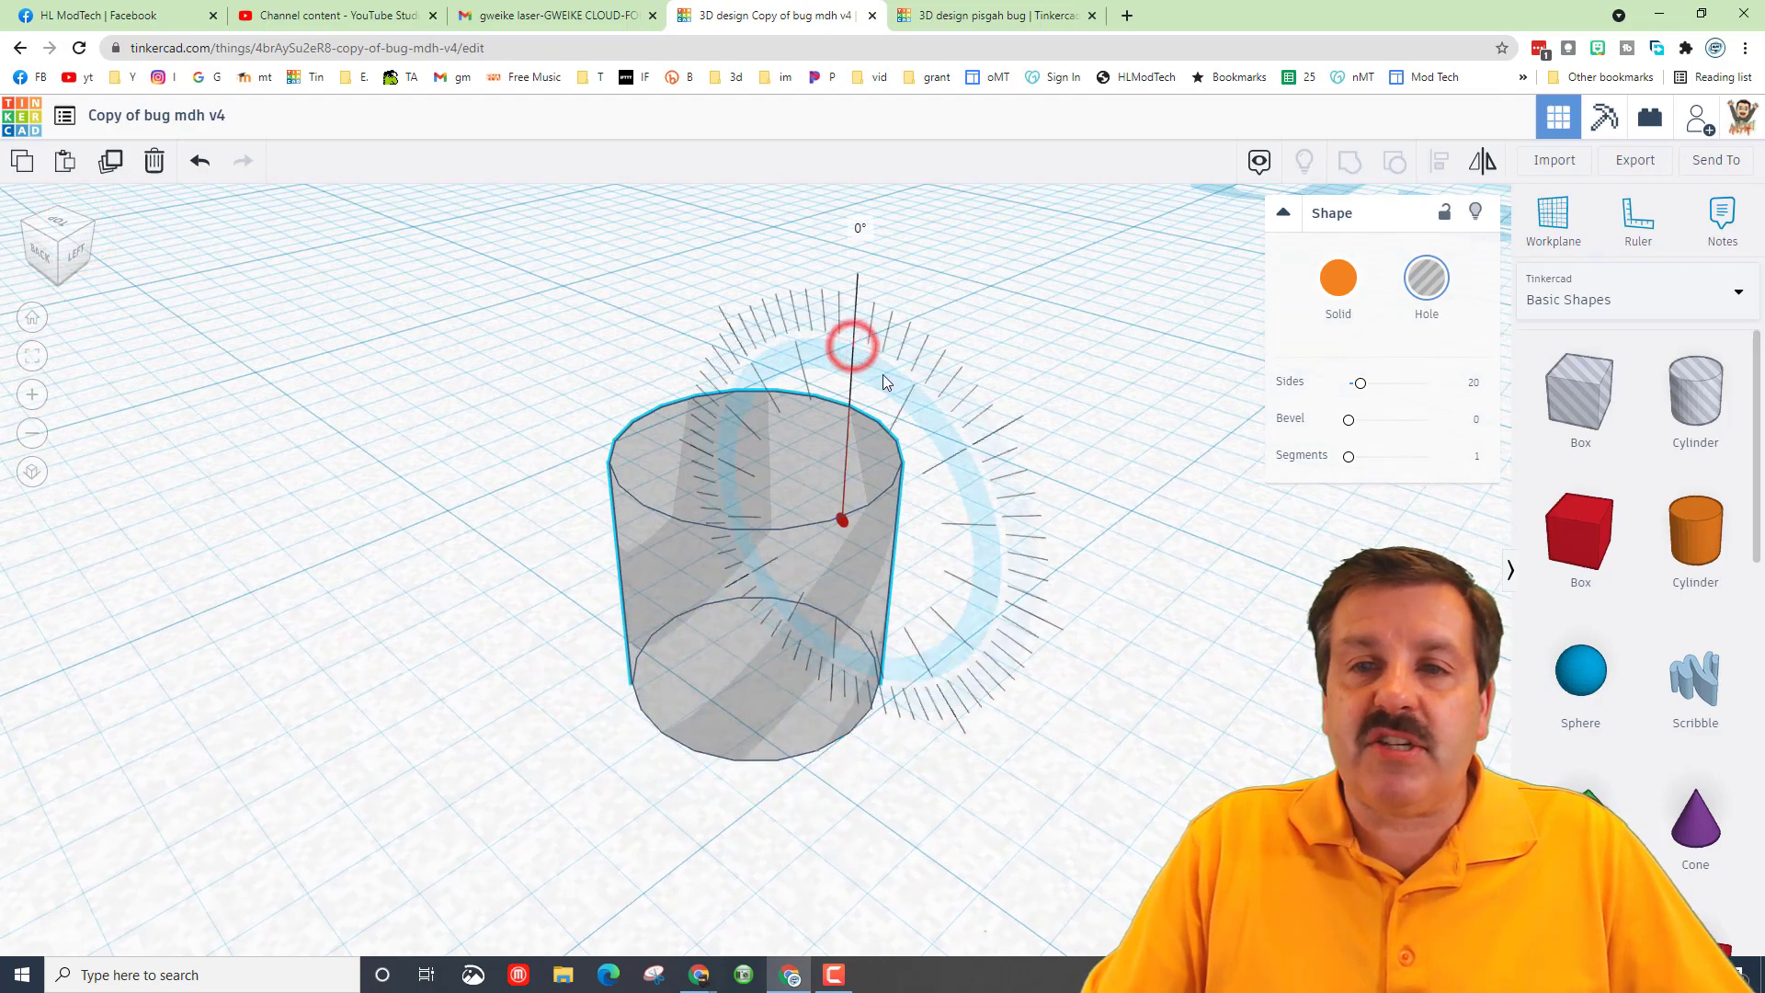
drag(883, 376, 926, 604)
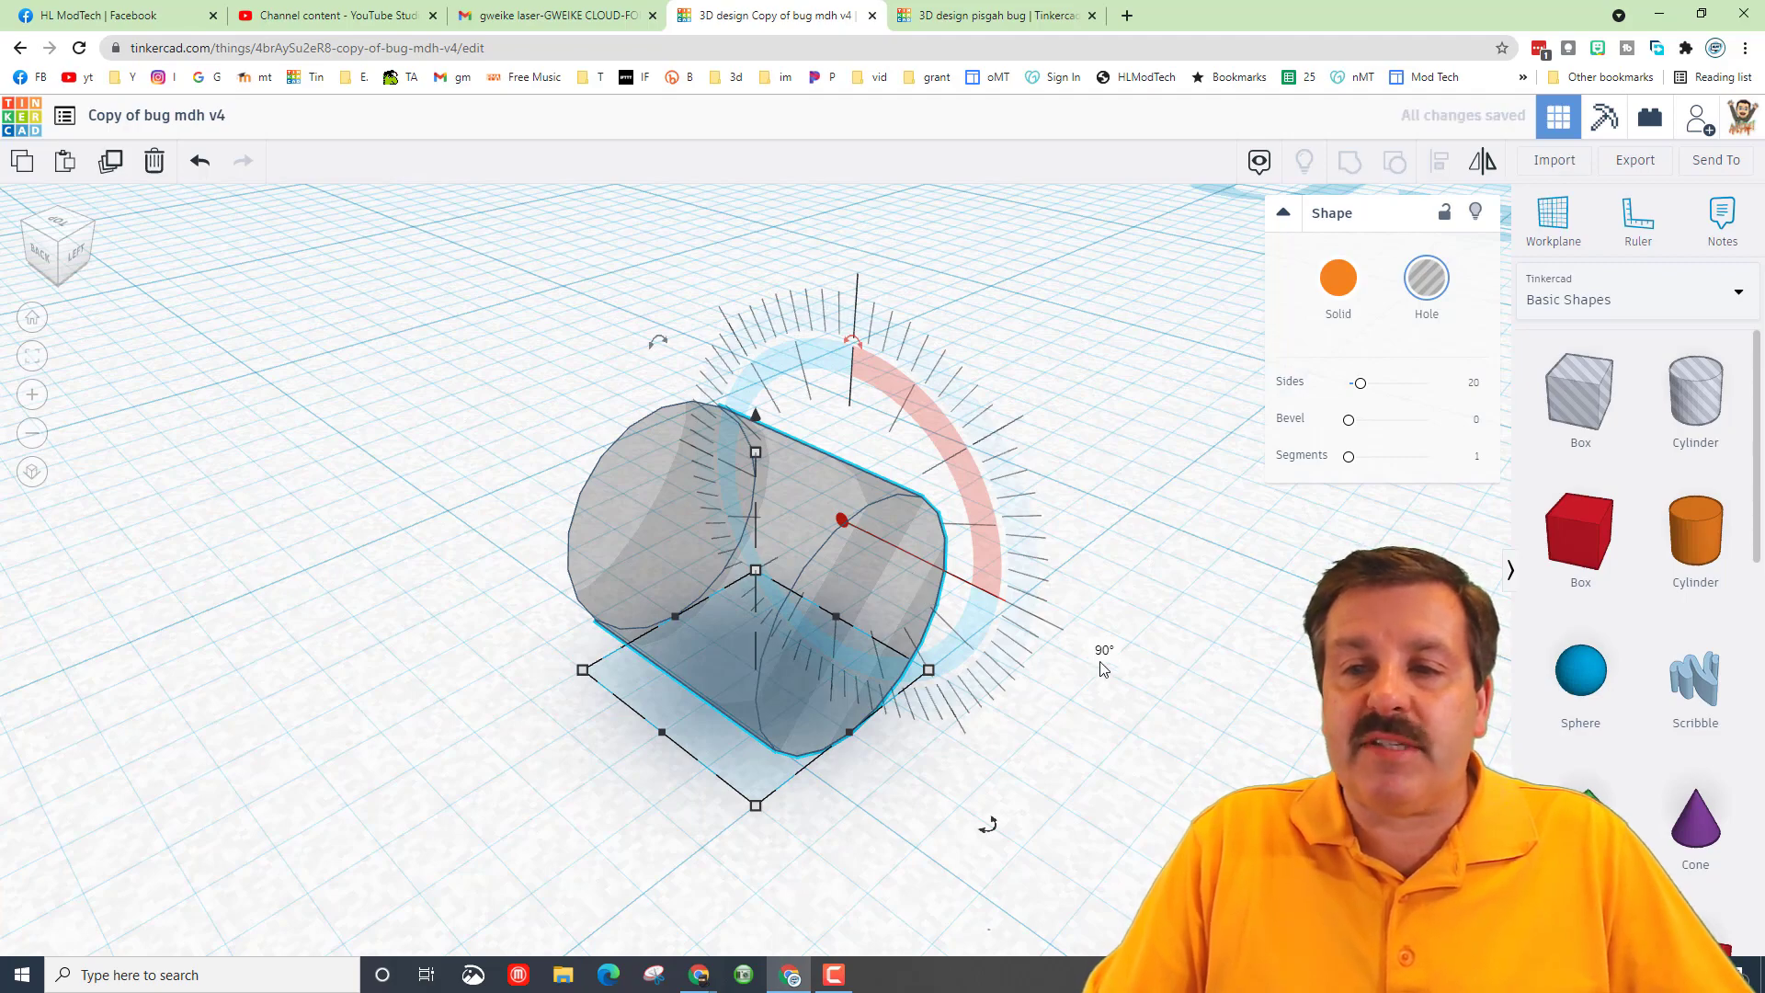
Move the hole cylinder into the curved face of the head between the spikes and the mouth, and raise it slightly
scroll(1057, 644, down, 10)
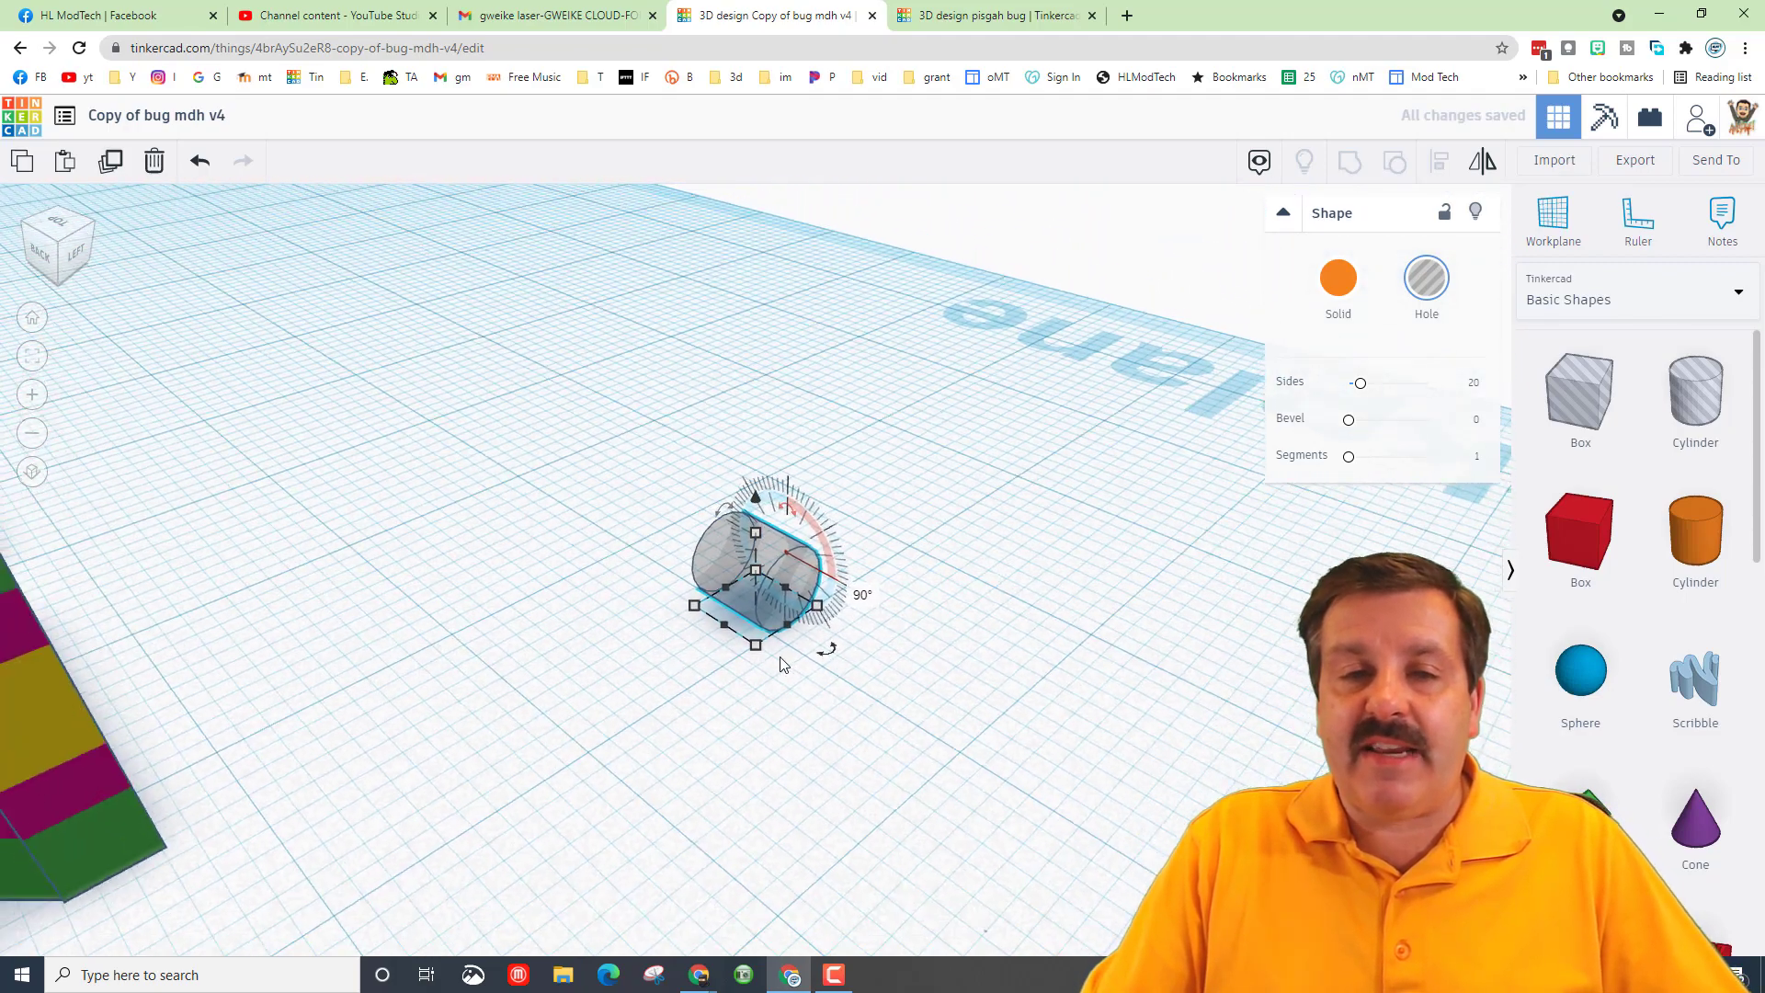
scroll(735, 657, down, 5)
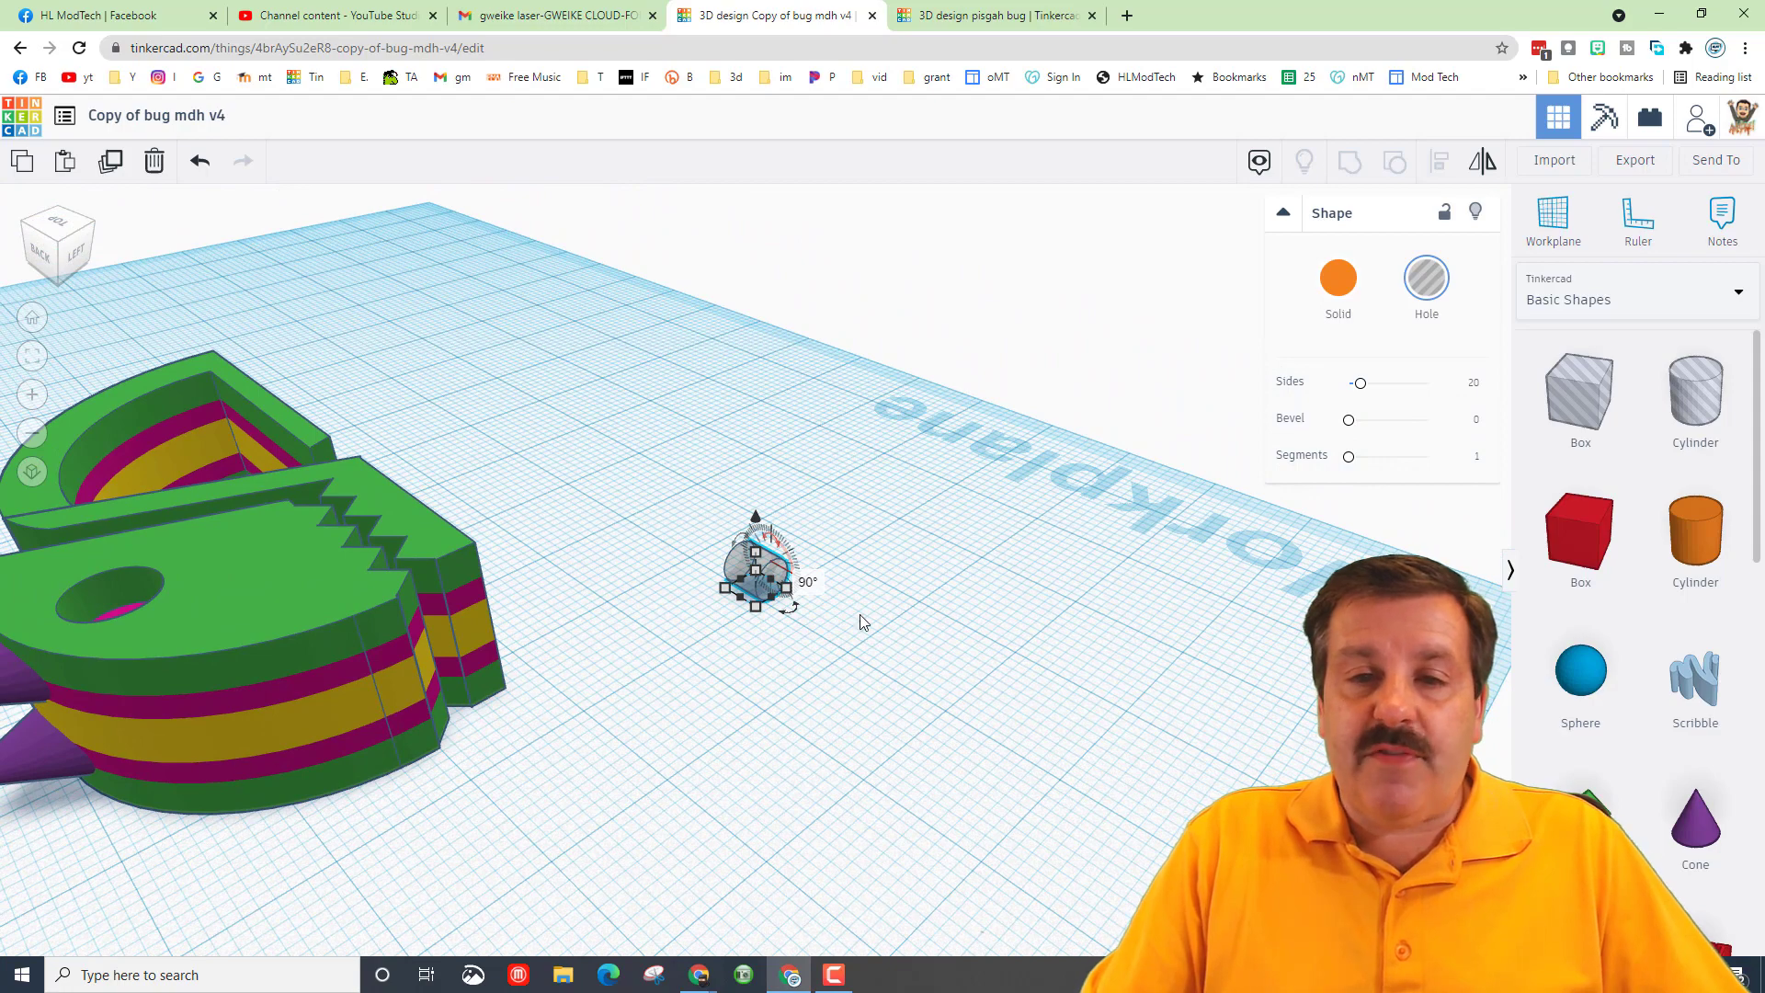
click(752, 687)
drag(758, 572, 334, 780)
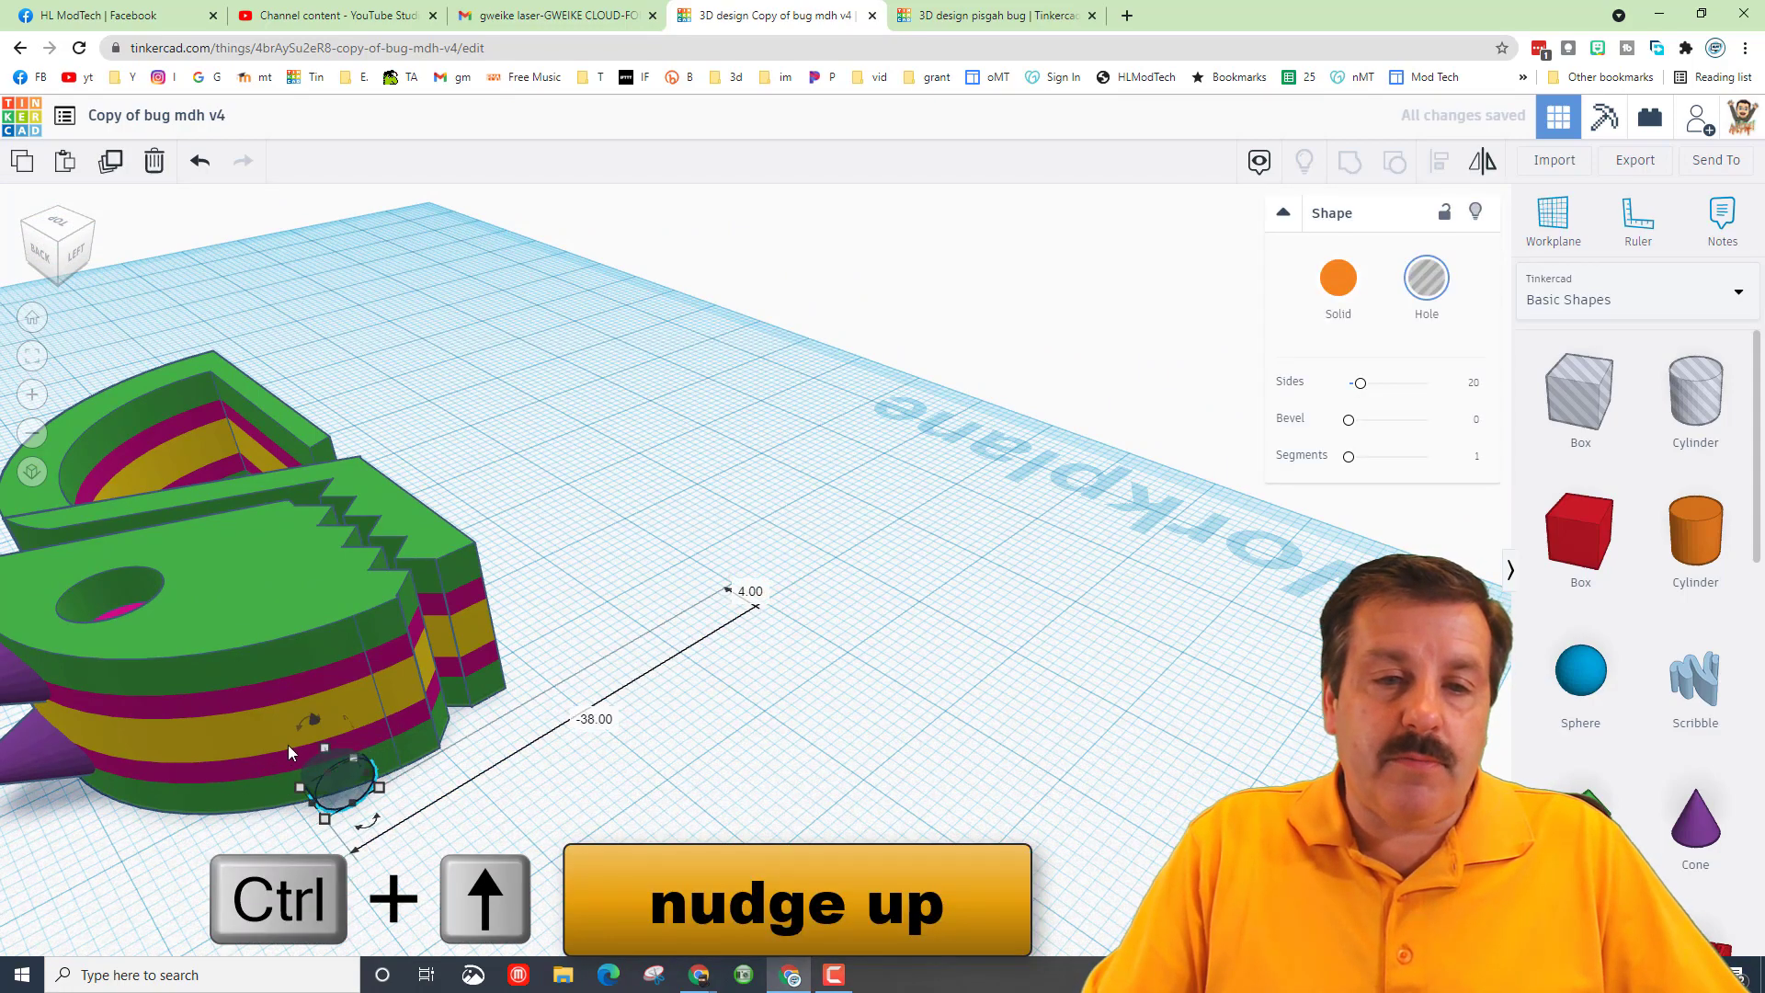
key(ctrl+Up)
key(ctrl+Up)
key(ctrl+Up)
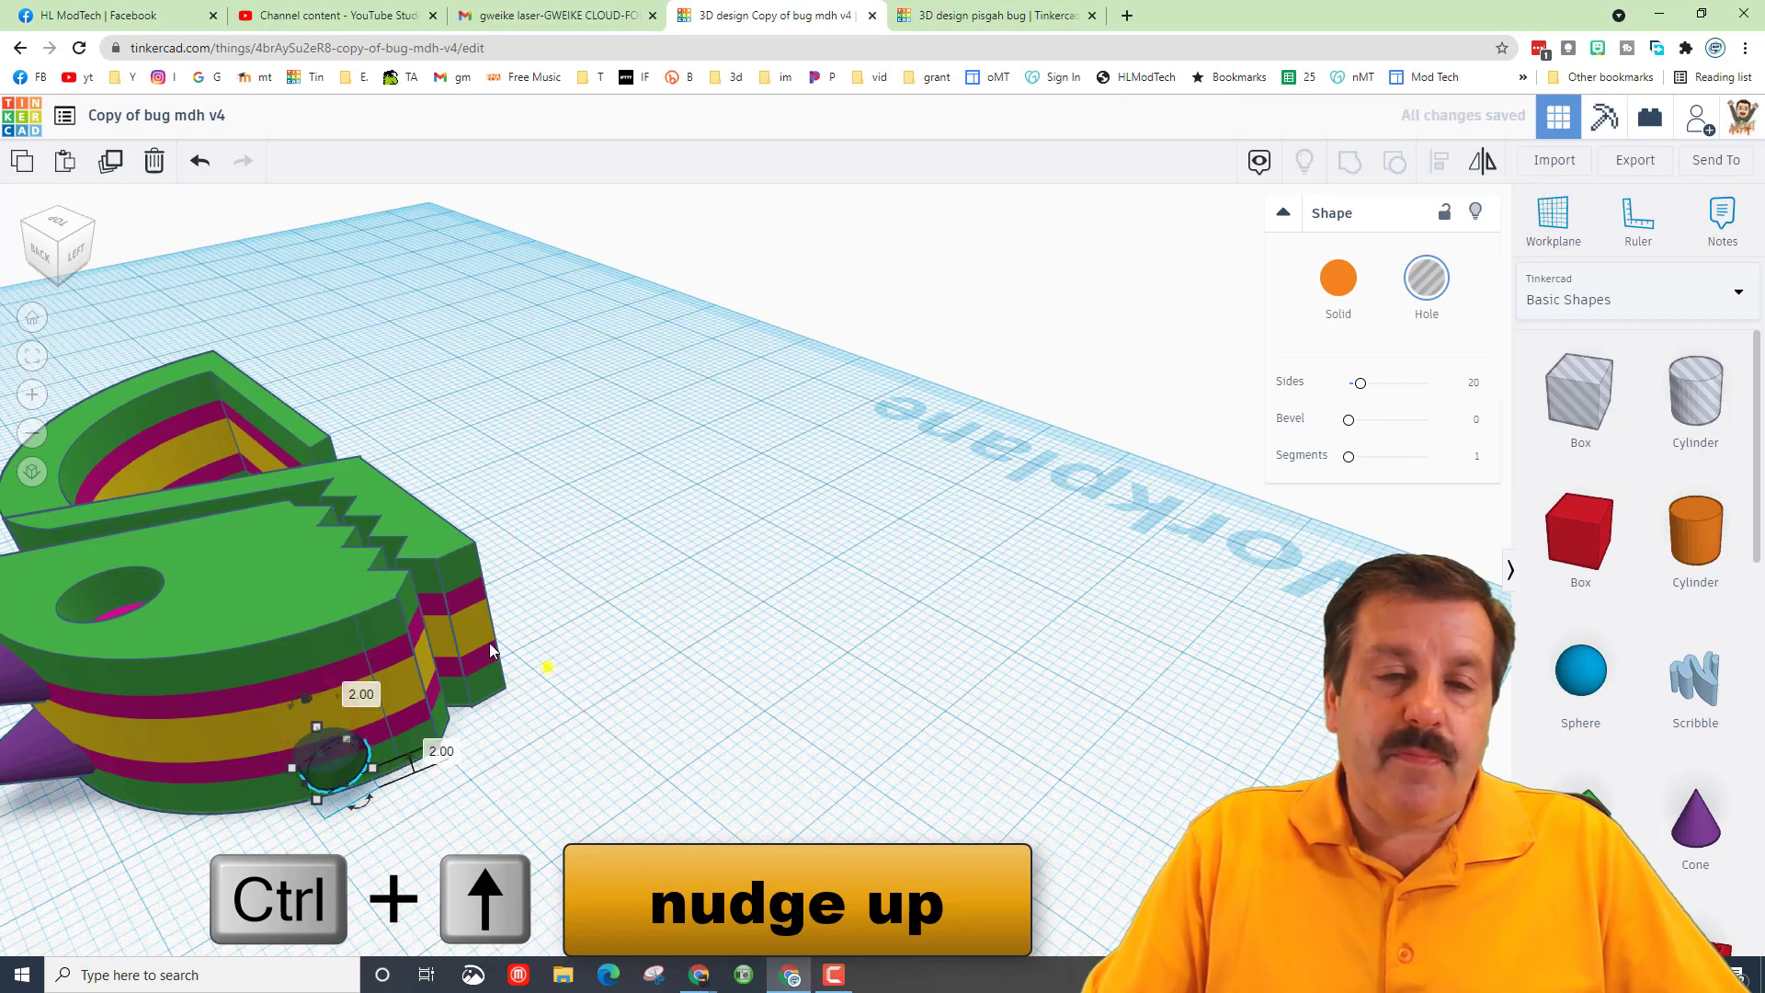
Duplicate the hole cylinder and raise the copy straight above the original on the bug's curved face
right_drag(547, 667, 461, 631)
click(311, 629)
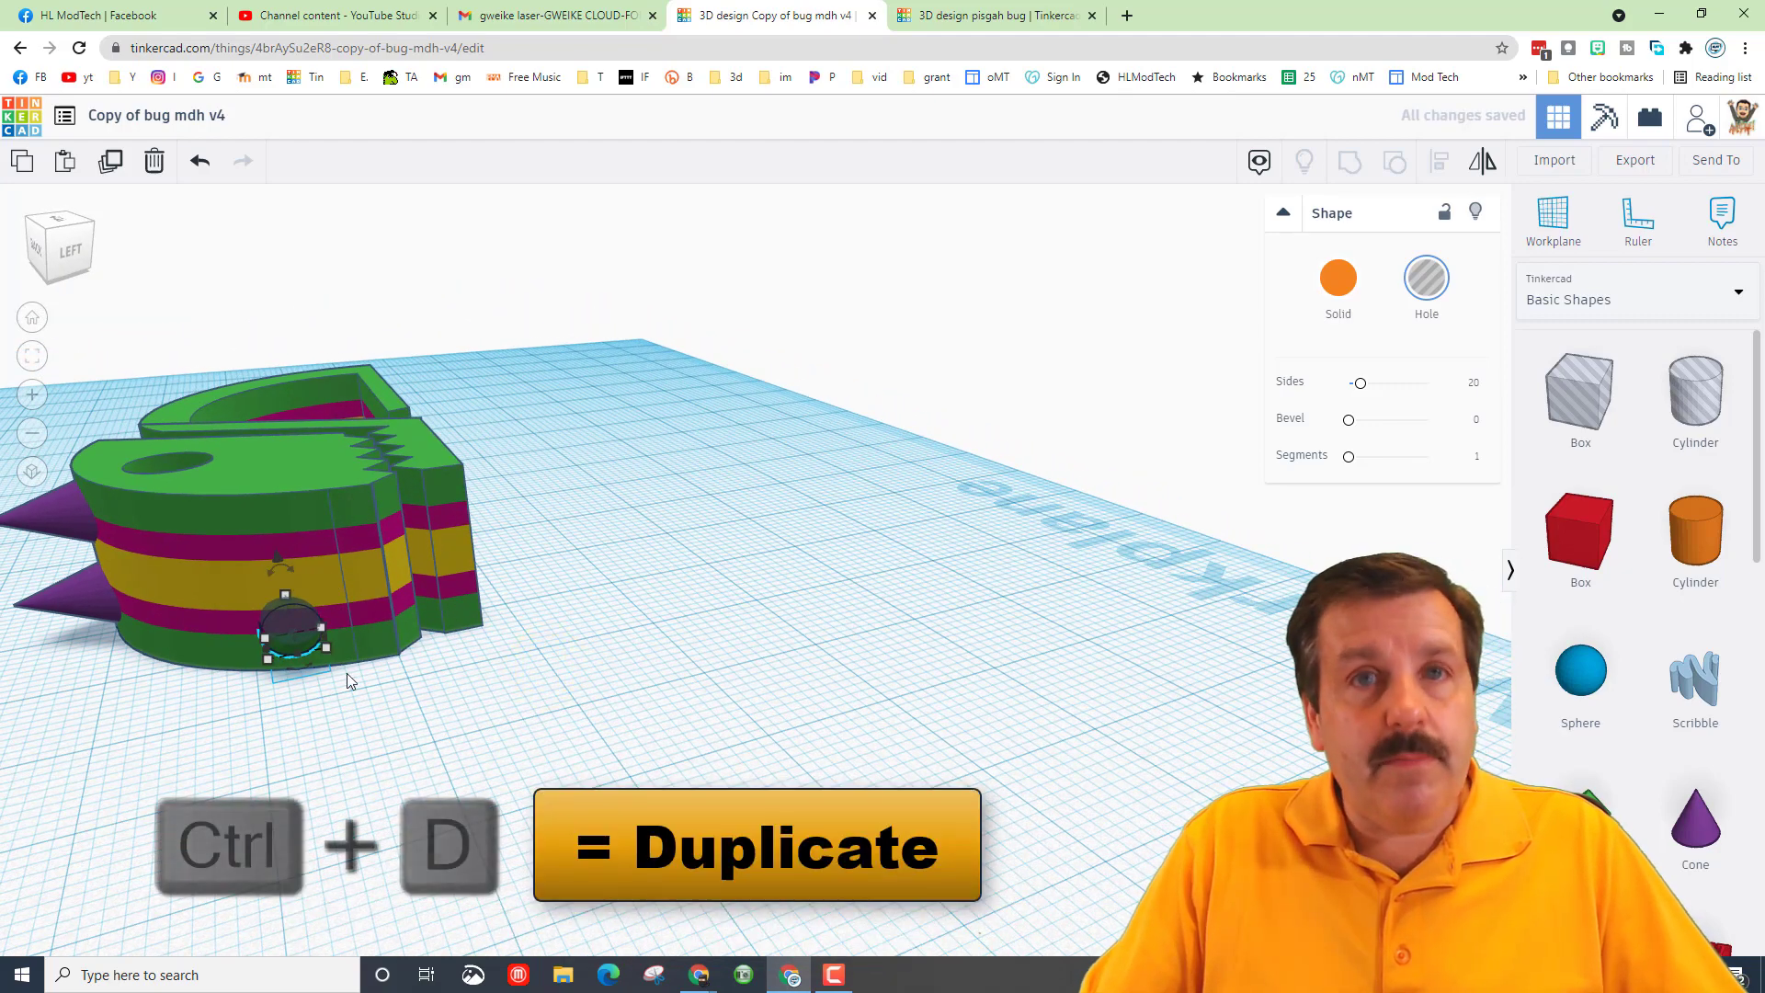
key(ctrl+d)
key(ctrl+Up)
key(ctrl+Up)
key(ctrl+Up)
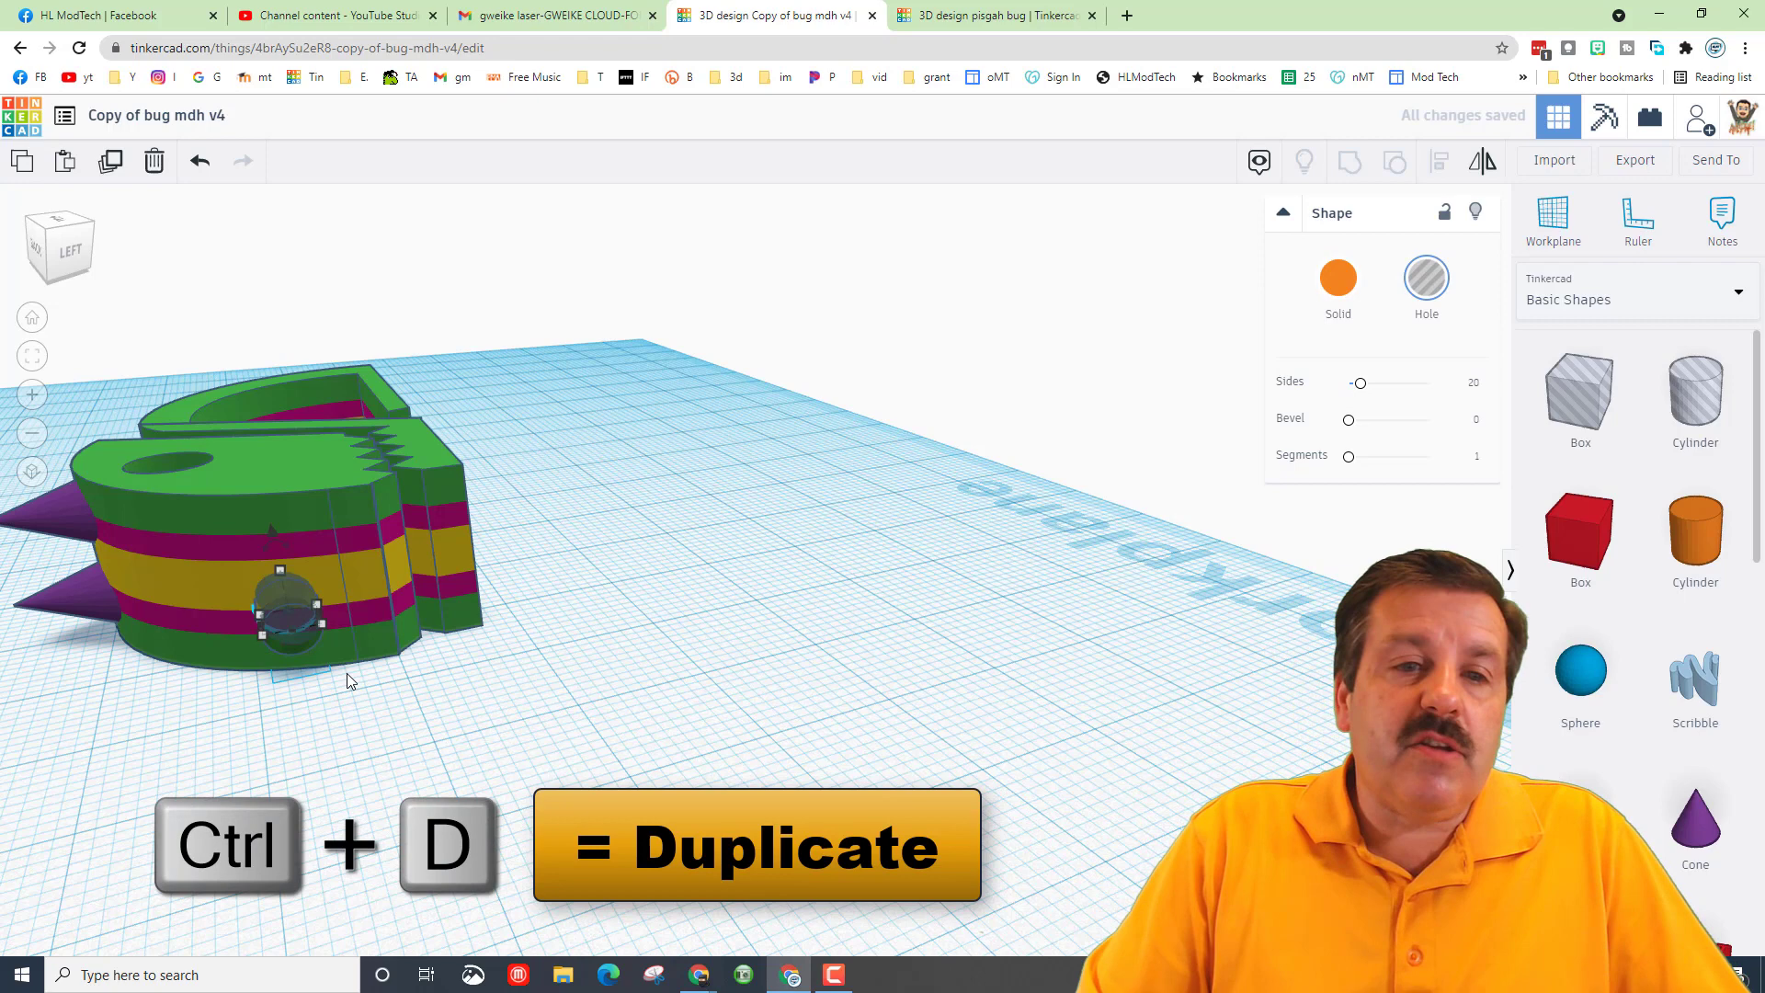
key(ctrl+Up)
key(ctrl+Up)
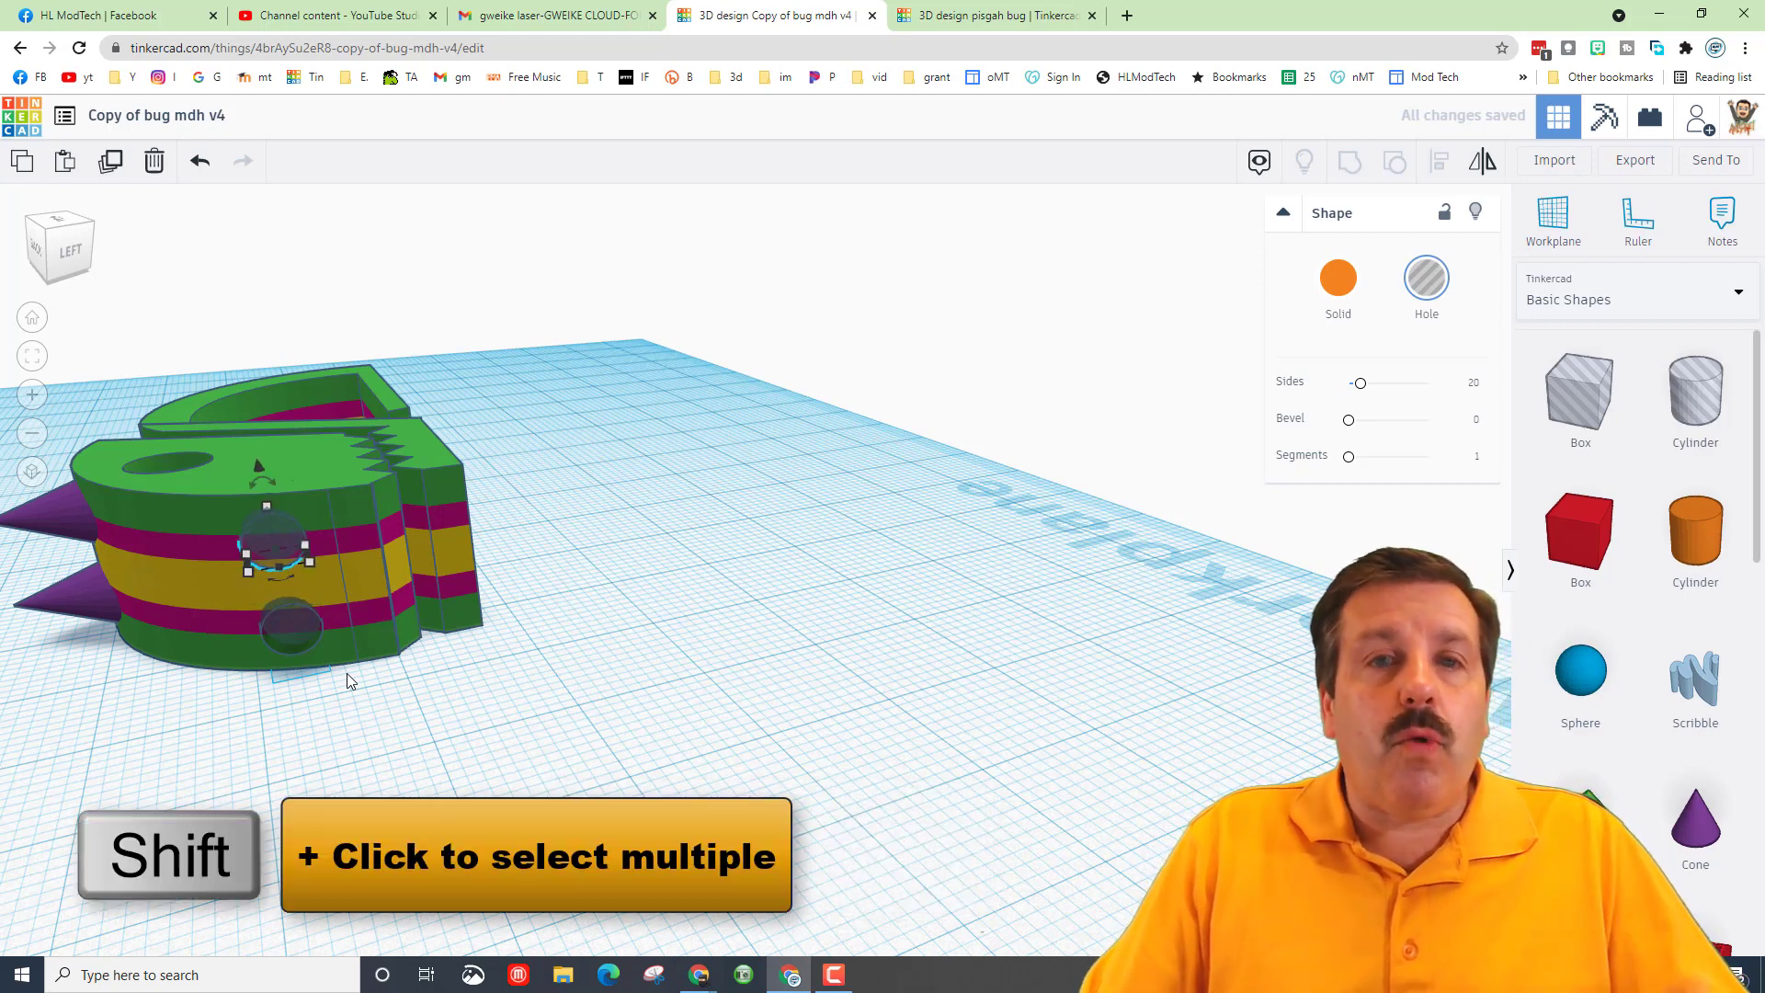
Group the two hole cylinders and align them with the bug to the same centre height
shift+click(303, 644)
click(1348, 162)
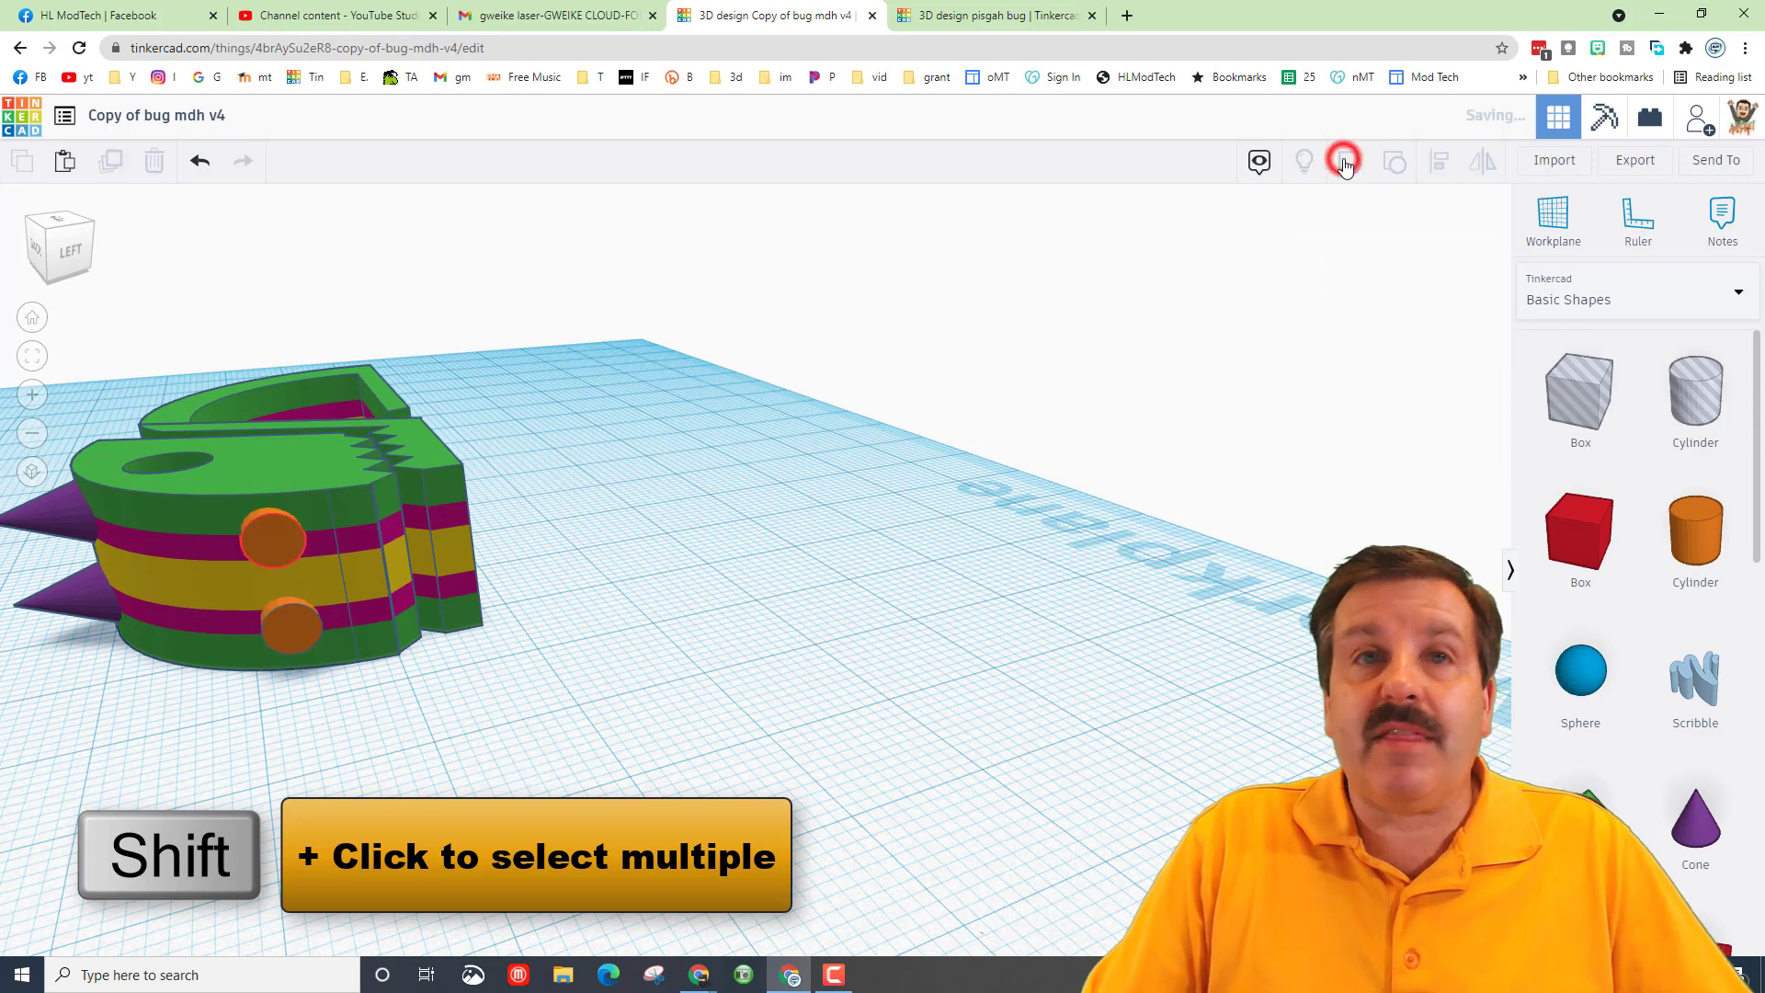
click(350, 769)
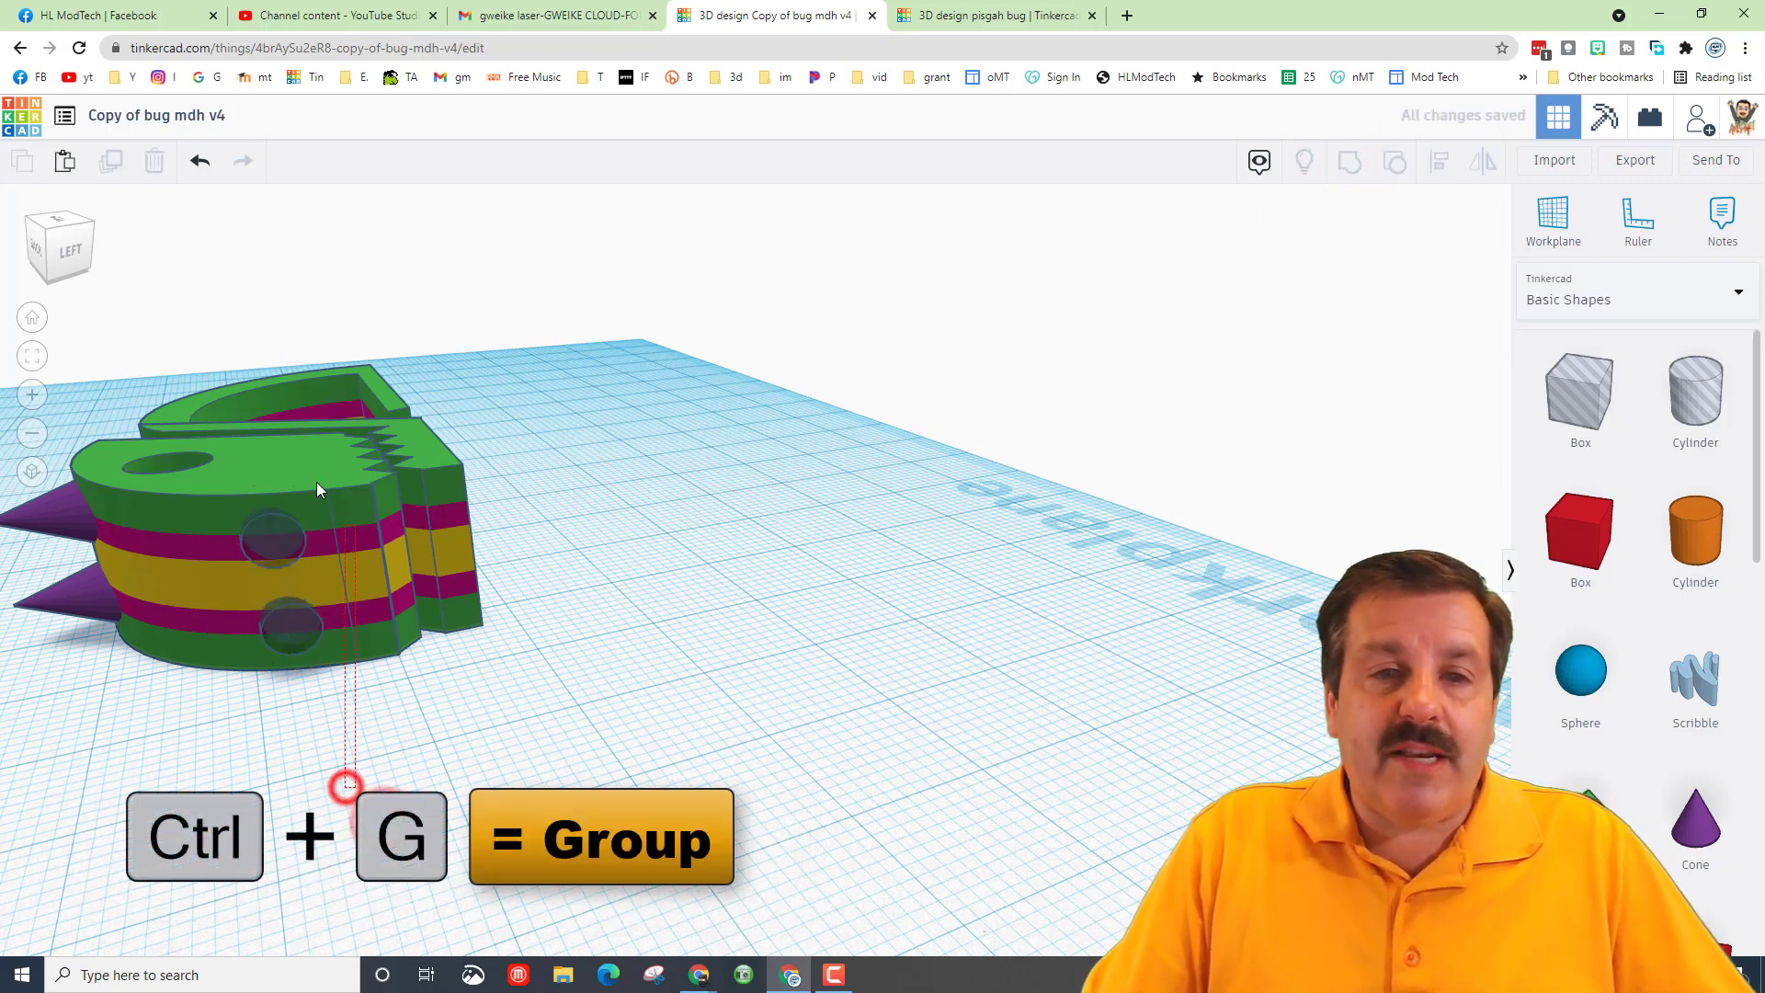
click(252, 469)
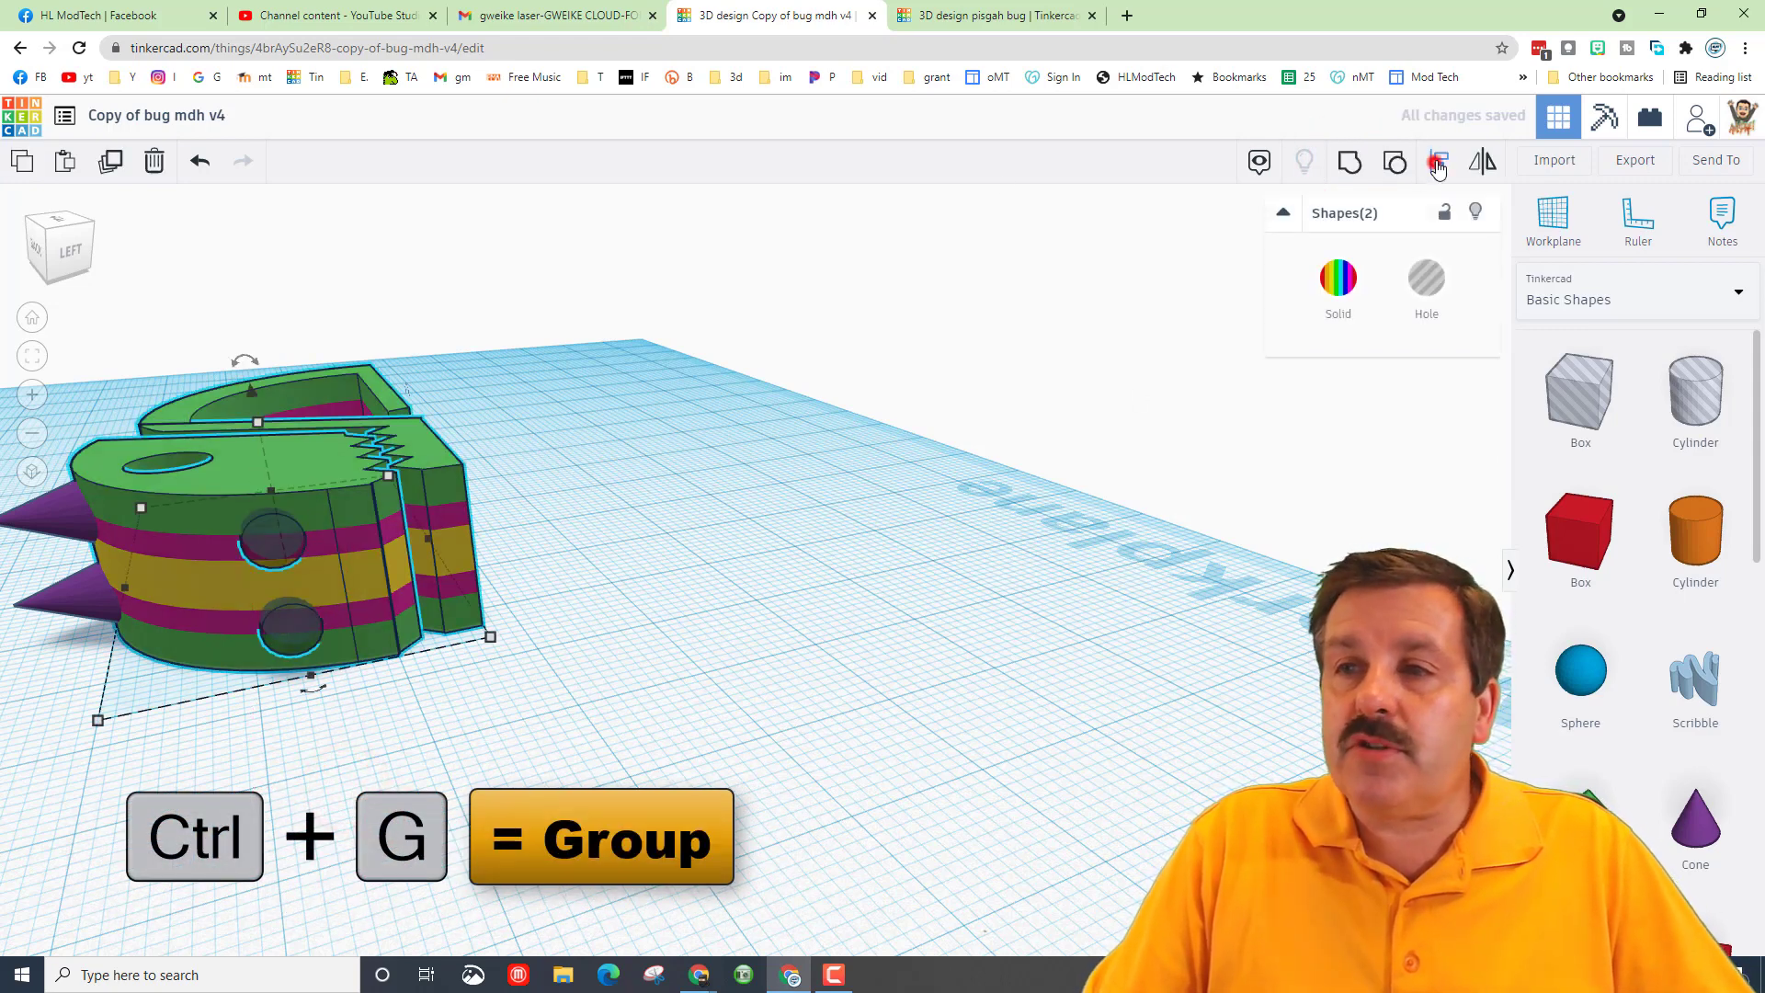
click(342, 589)
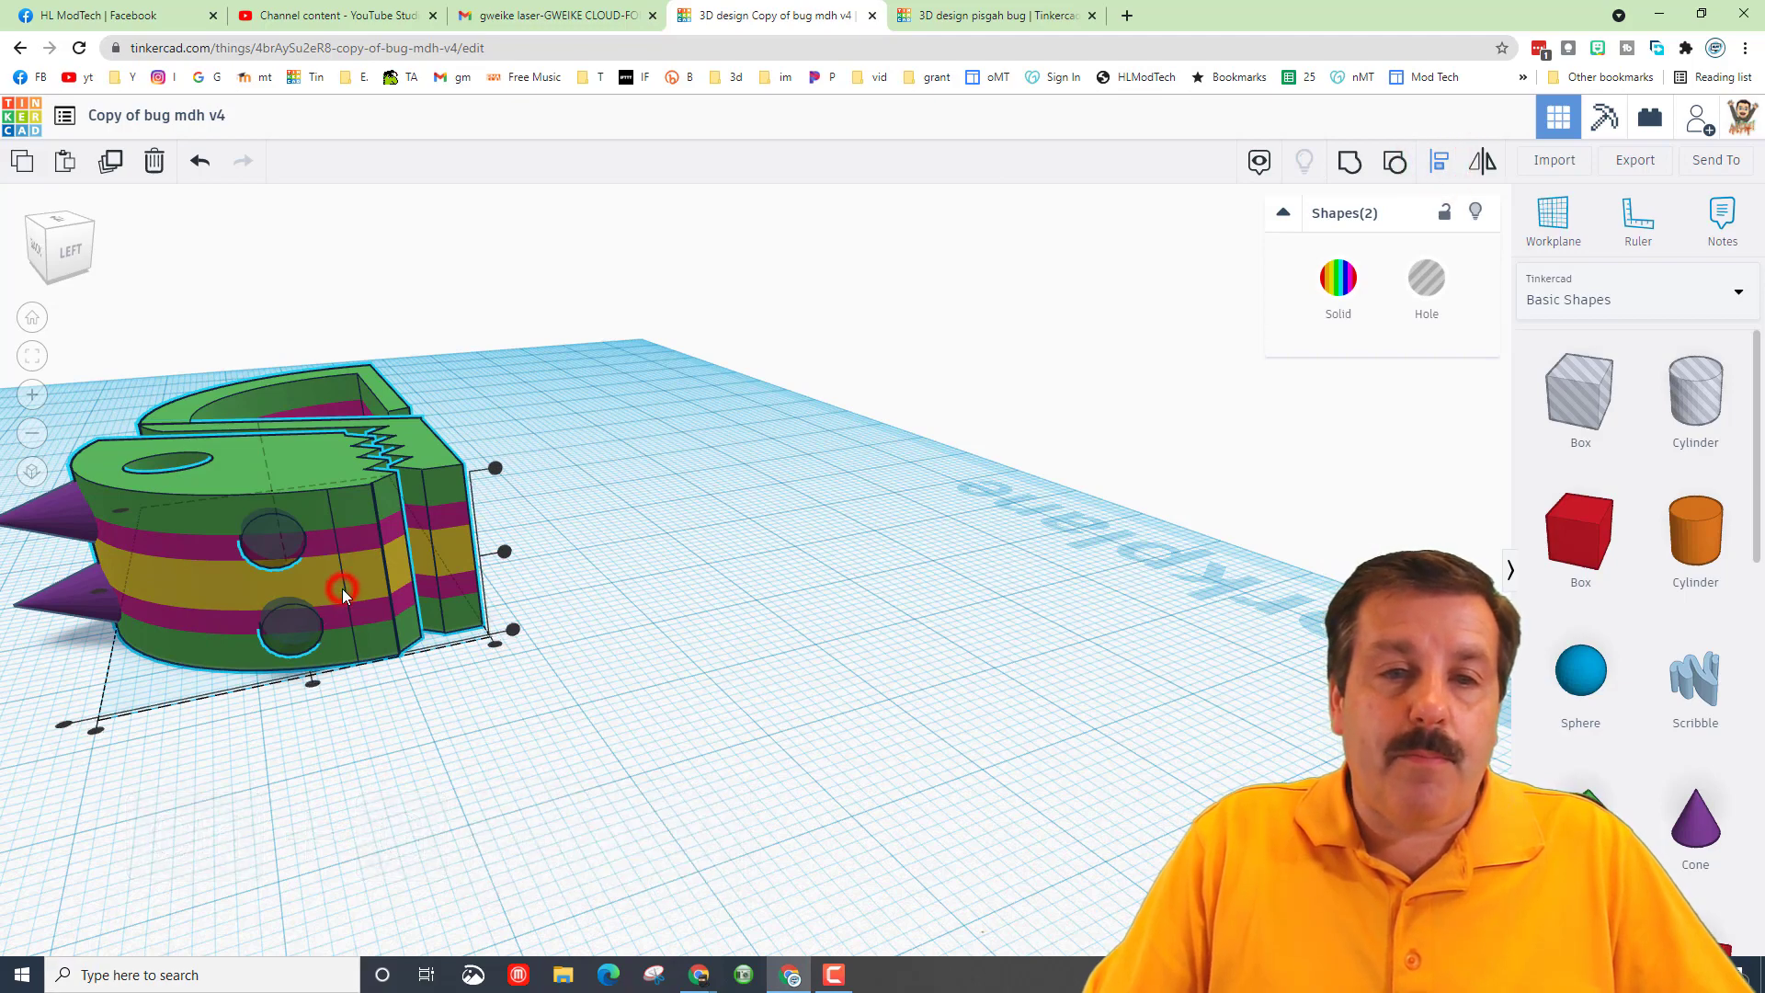
click(505, 552)
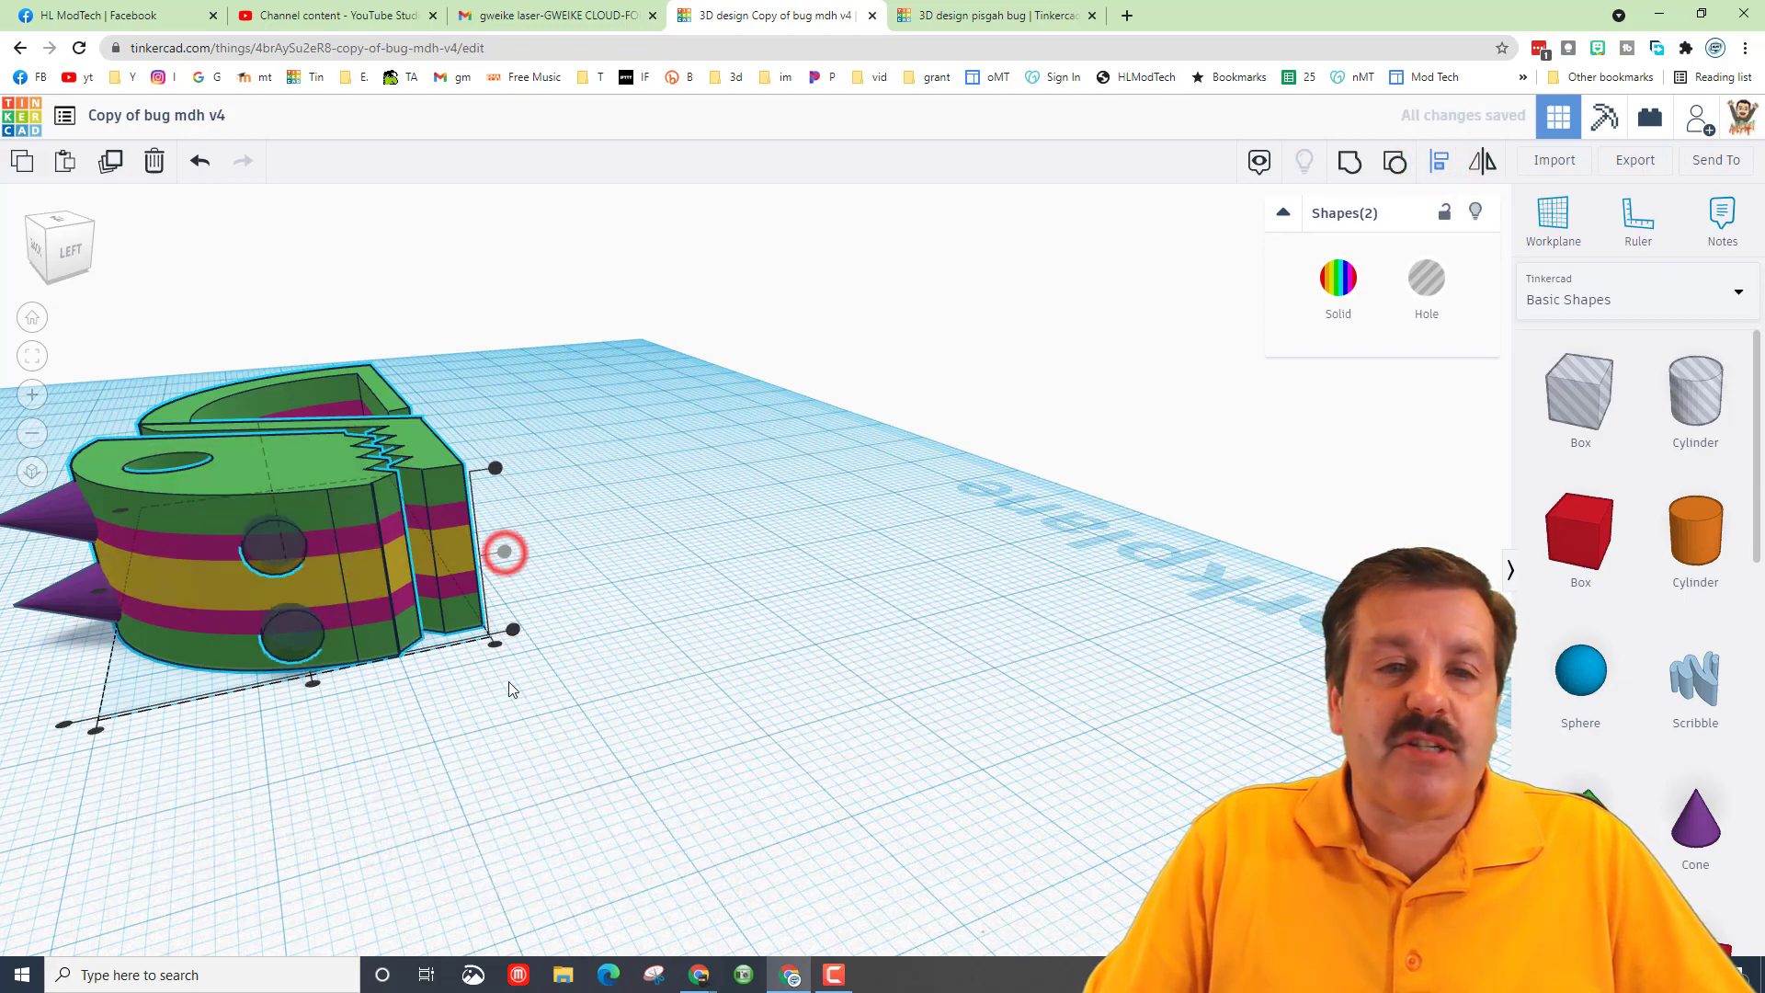
click(516, 756)
Rotate the grouped holes about 21° around the vertical axis so they enter the curved face squarely
right_drag(374, 686, 272, 597)
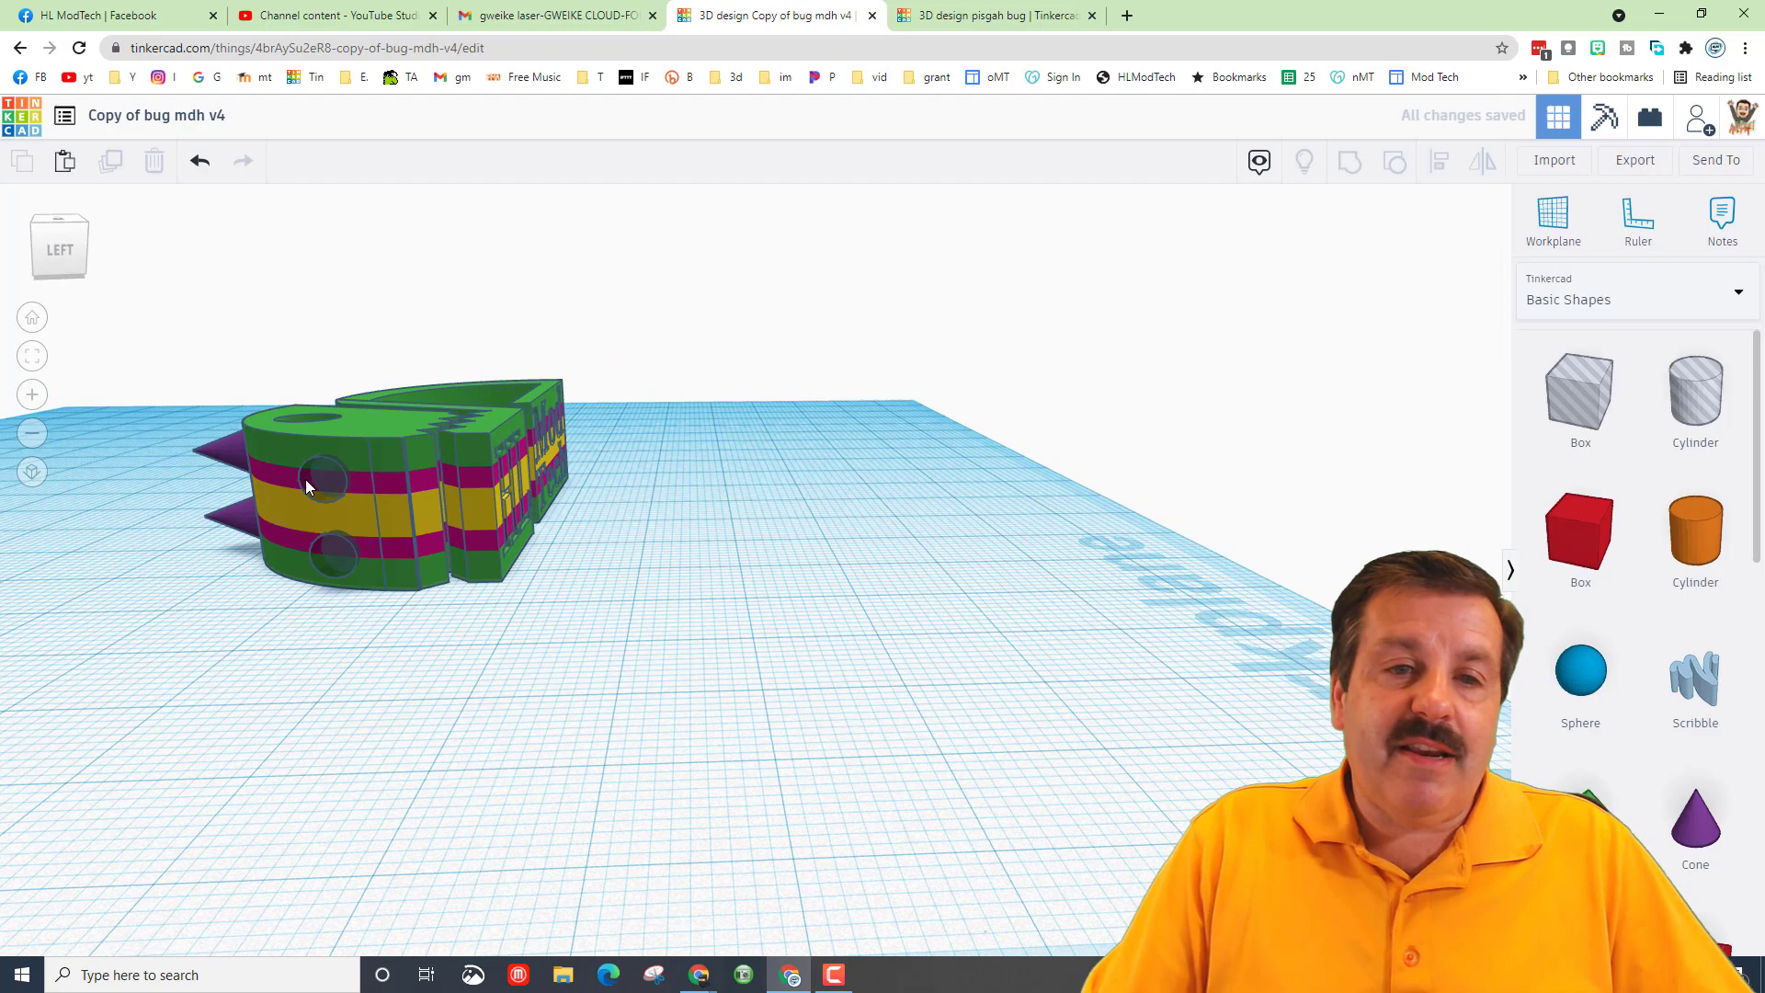
click(329, 562)
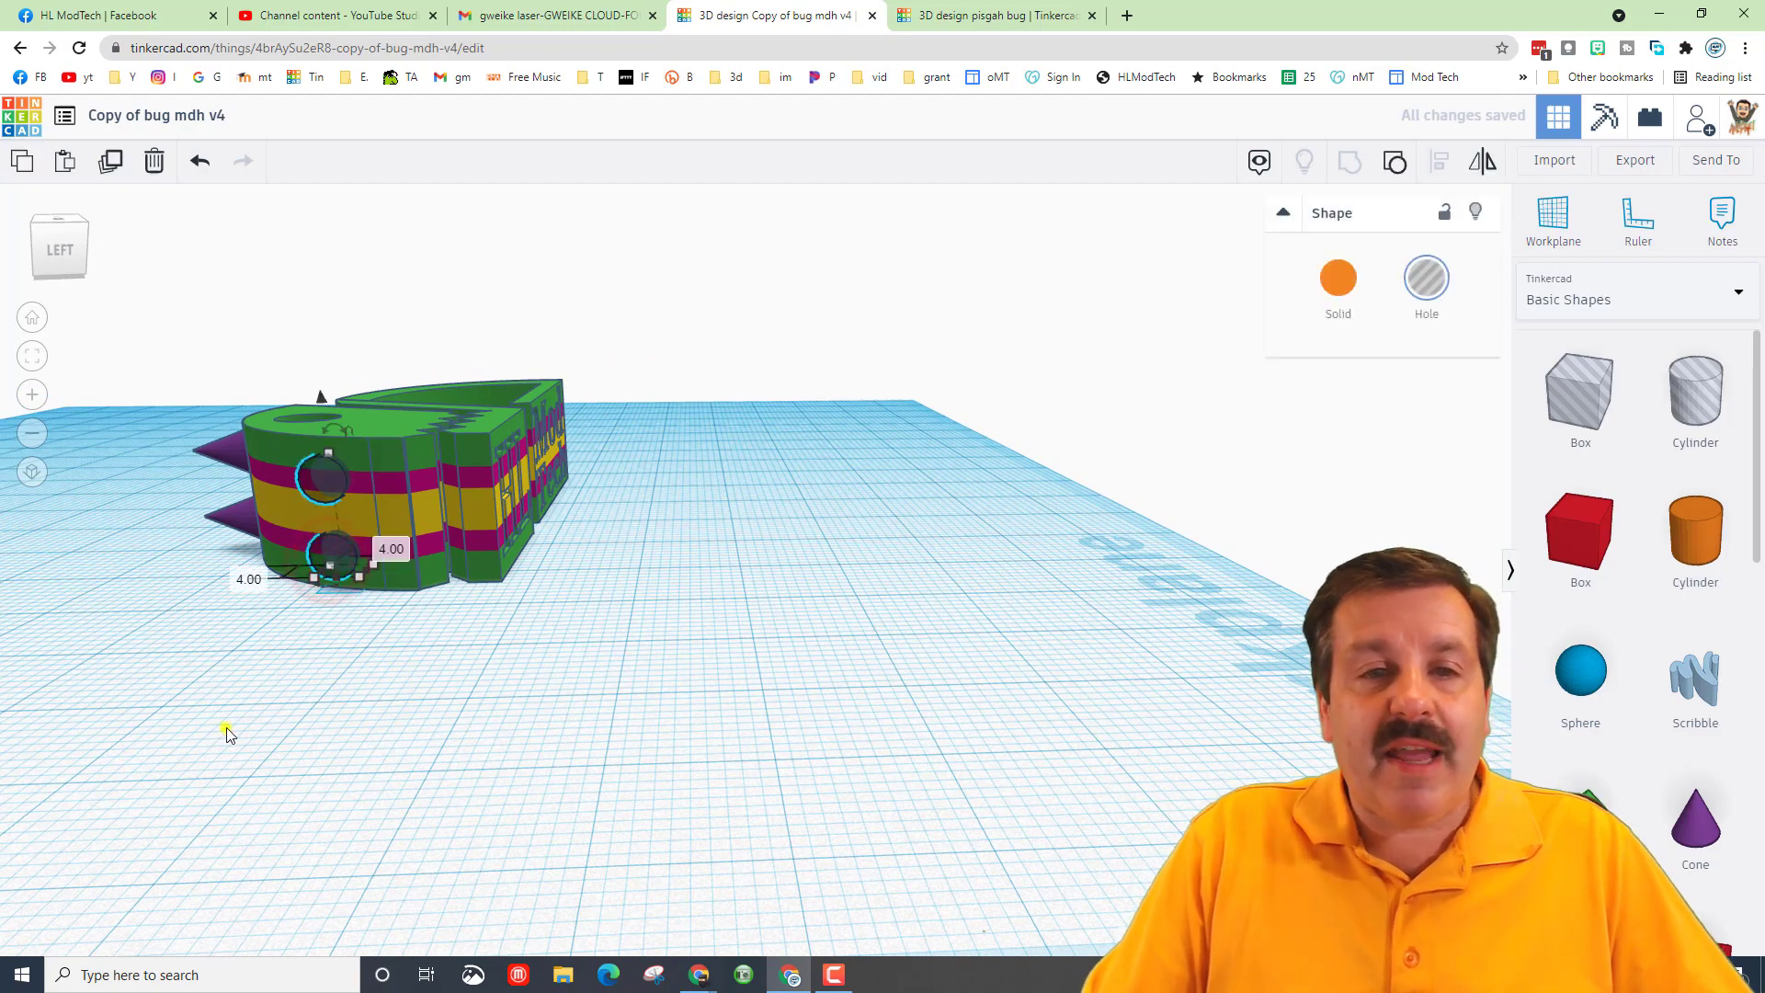
right_drag(227, 733, 284, 779)
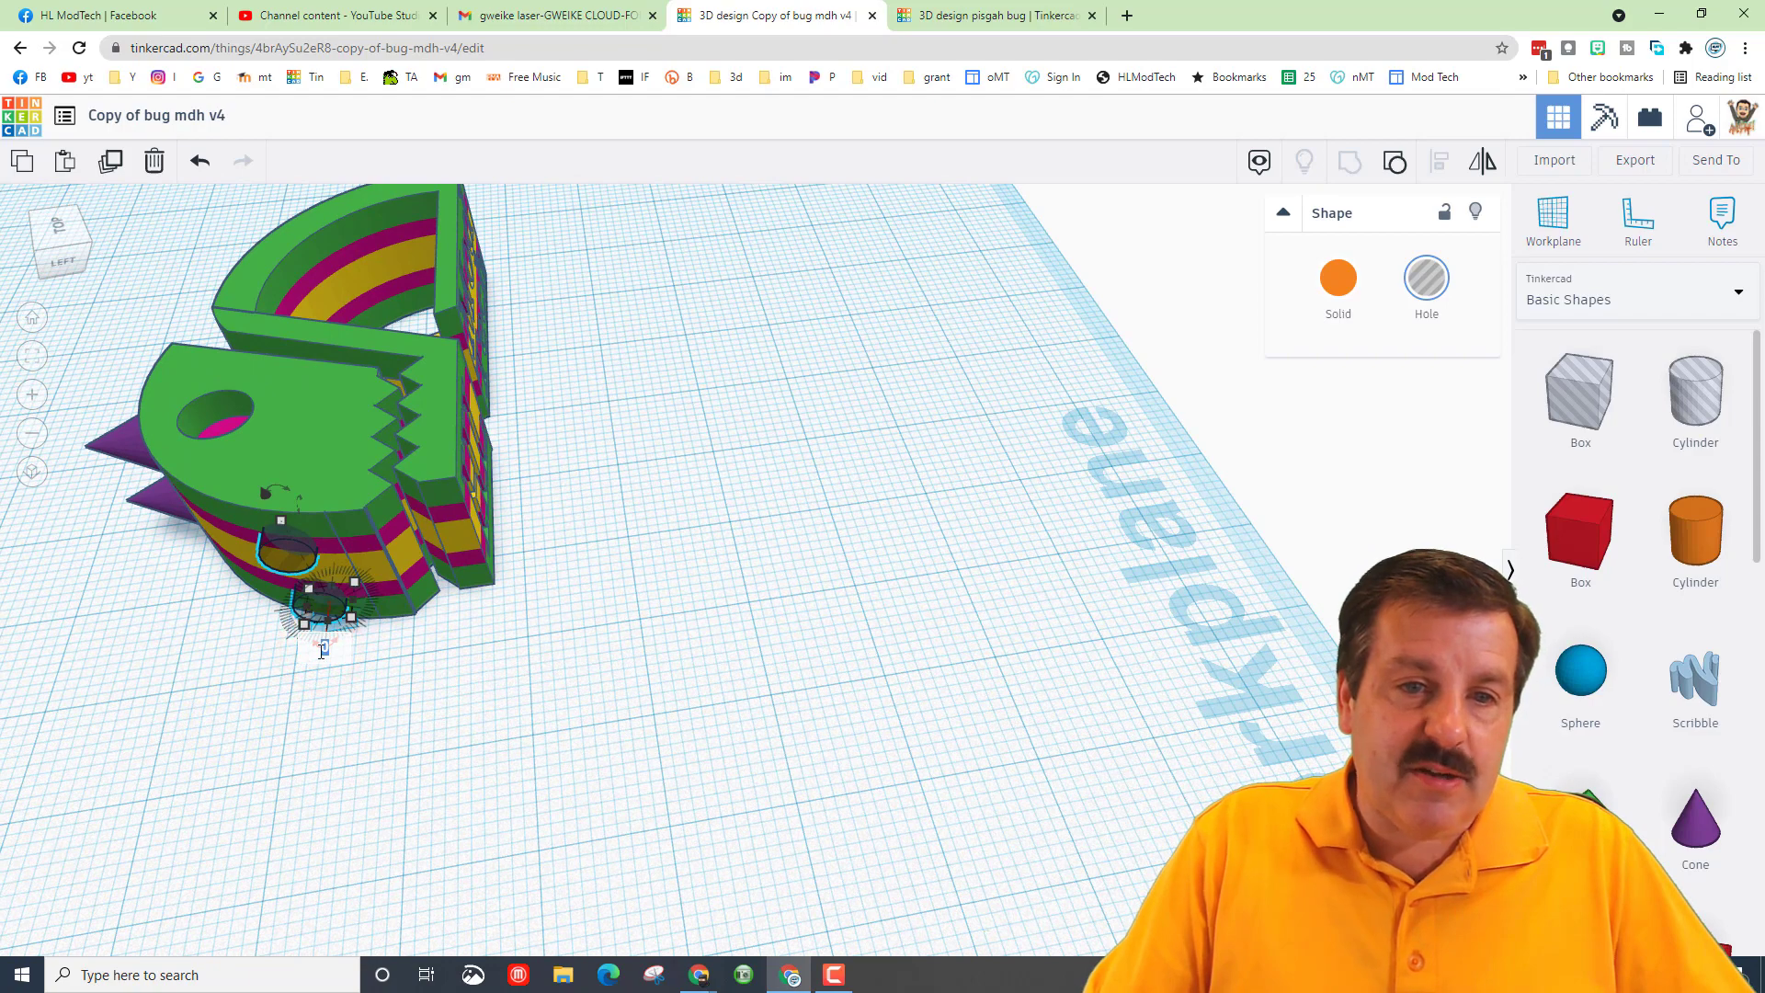
click(31, 395)
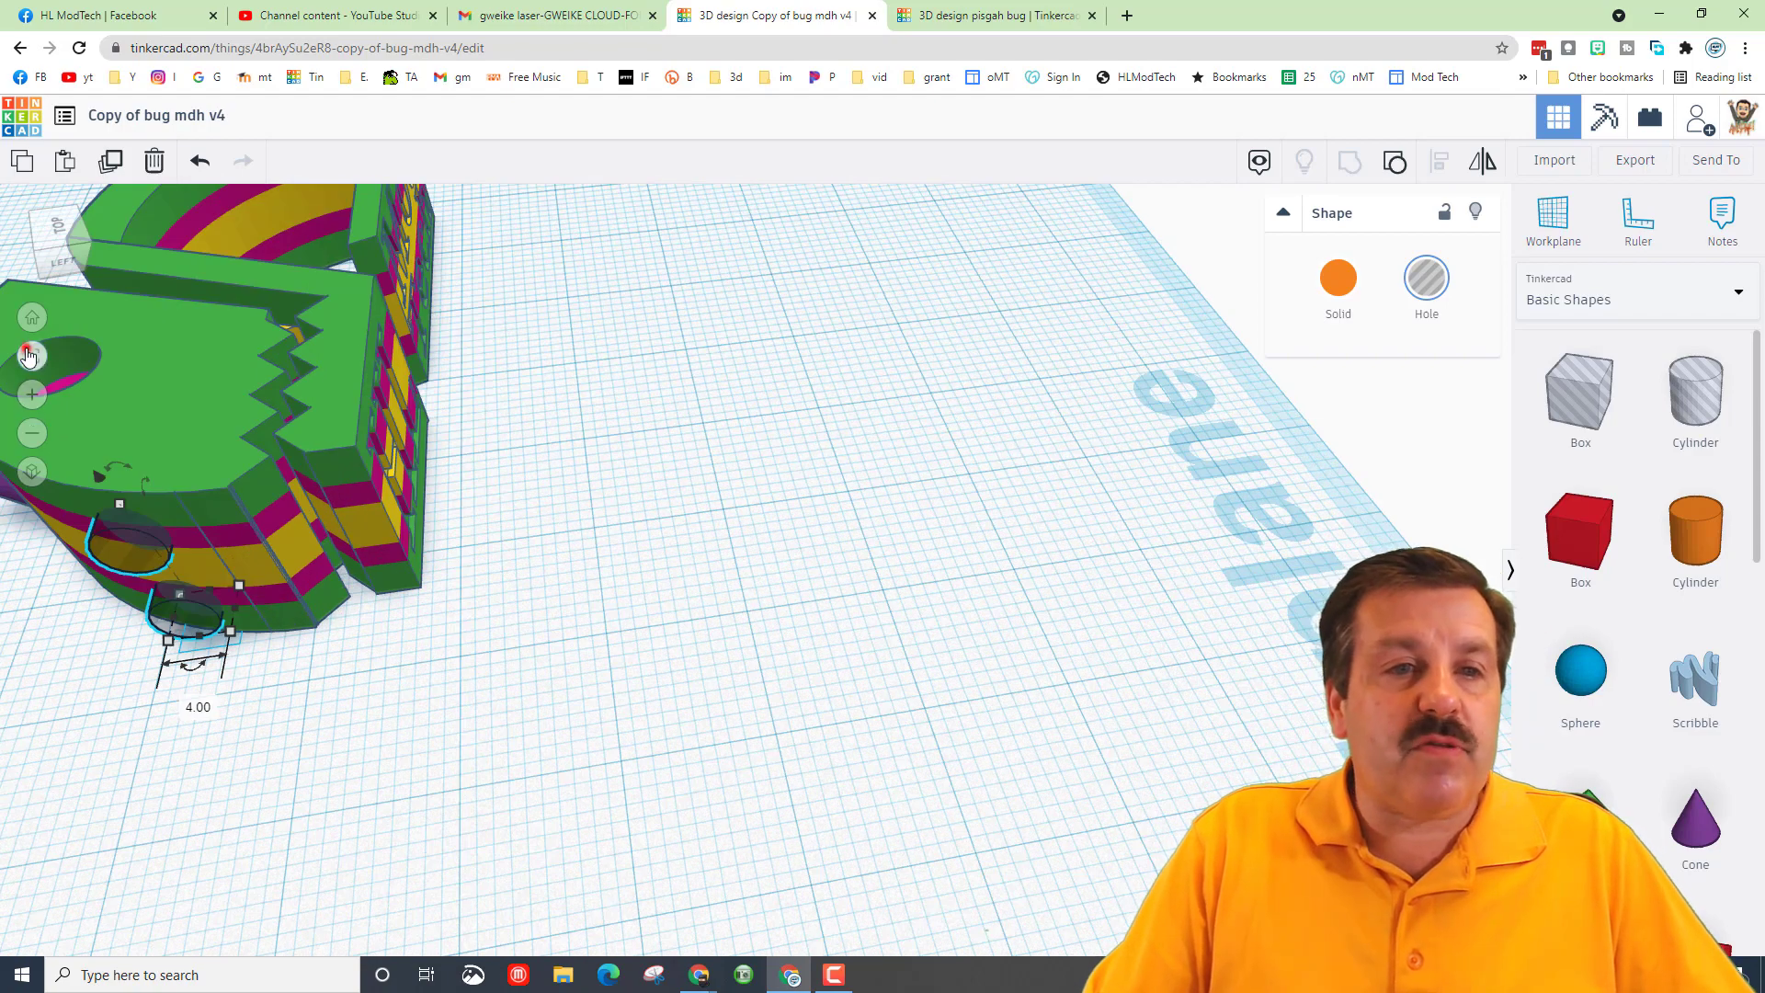
click(31, 356)
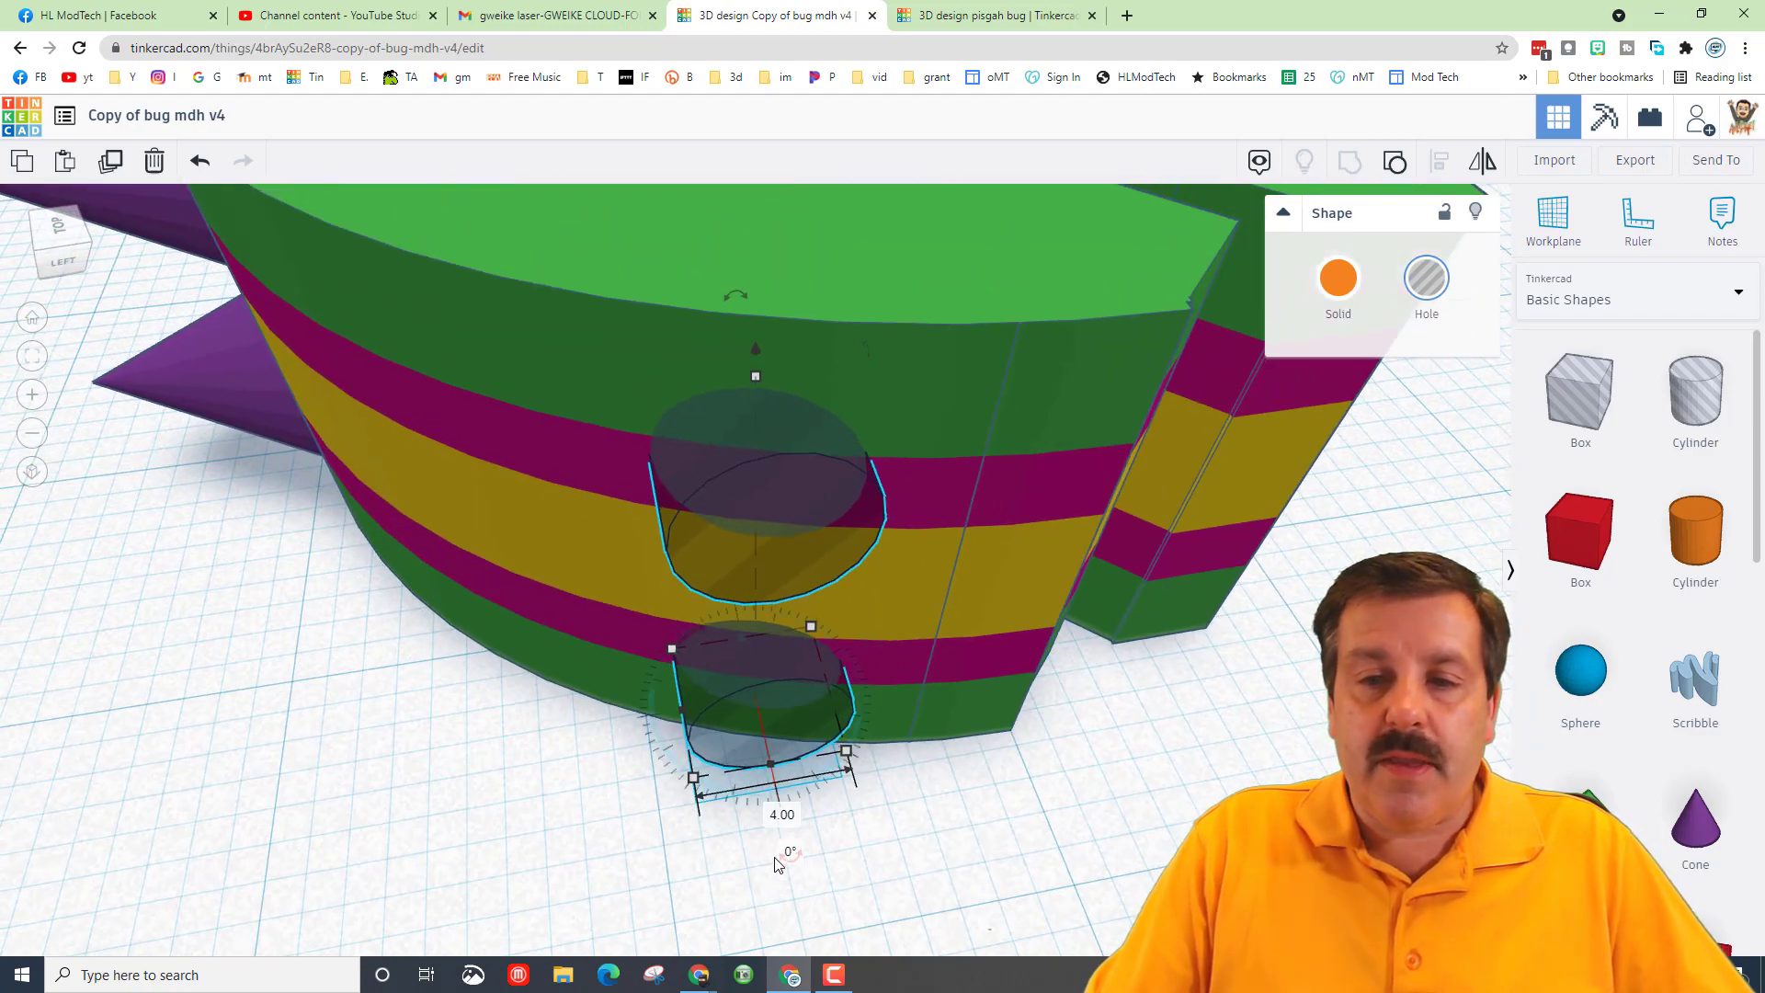
drag(777, 860, 702, 900)
scroll(702, 882, down, 3)
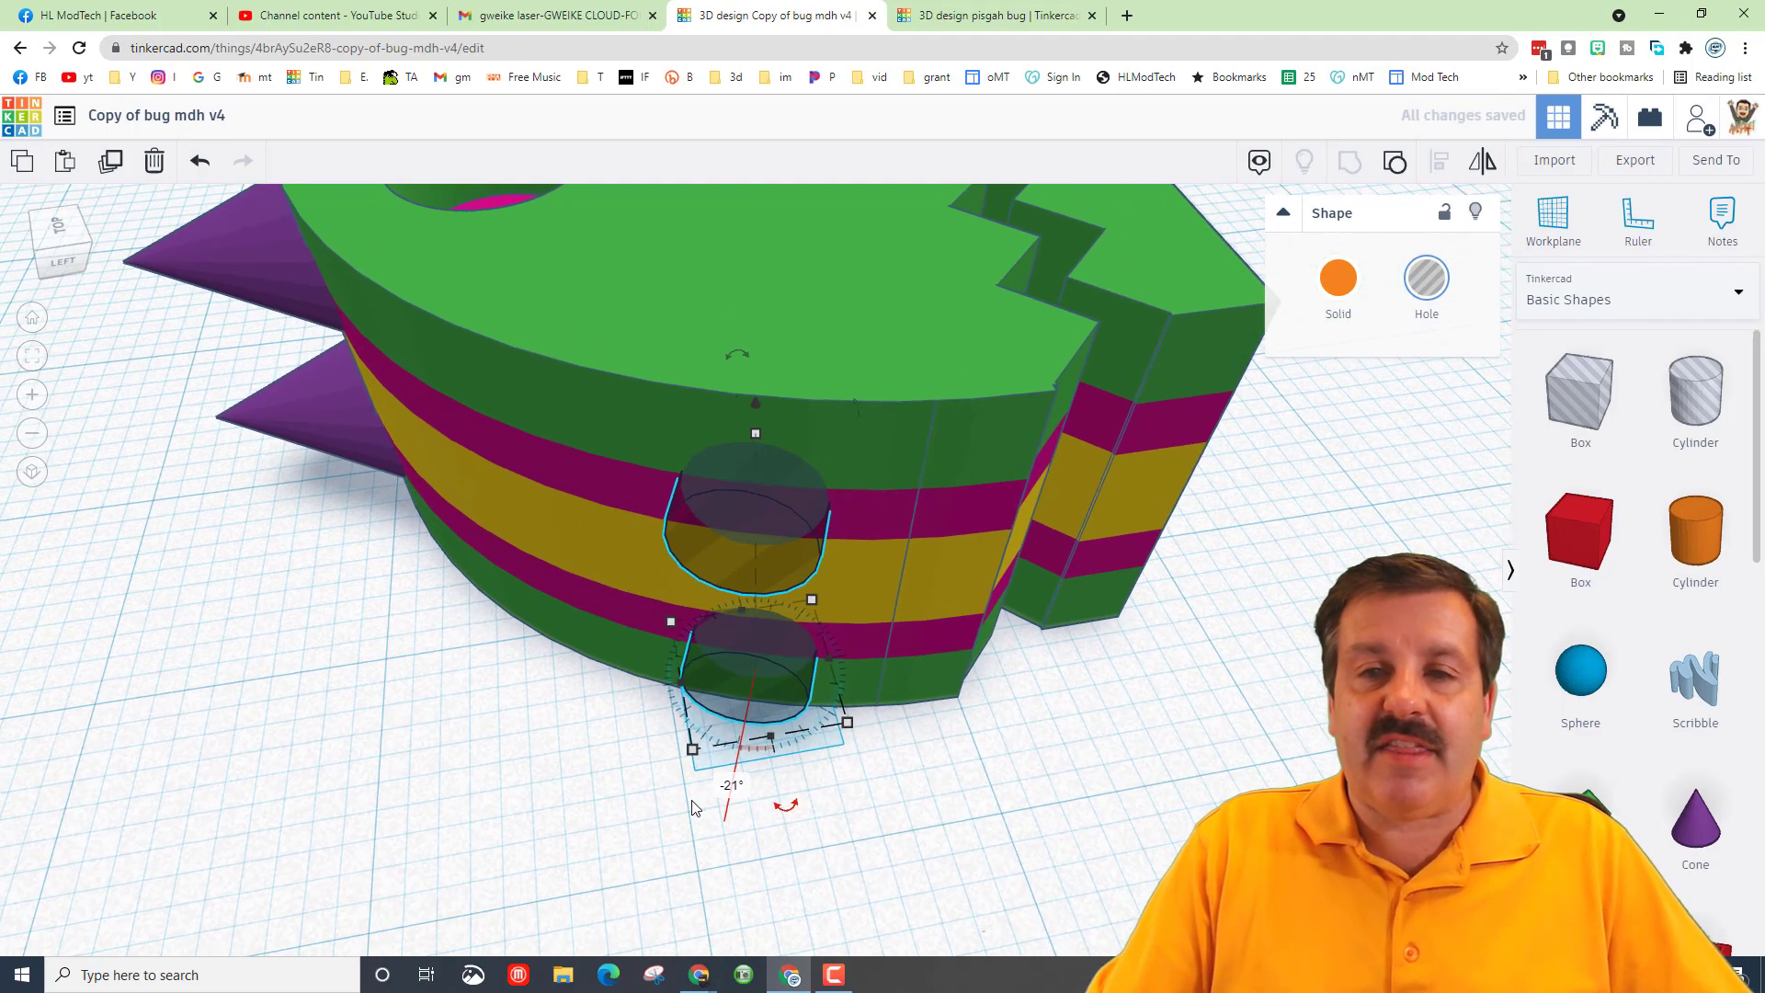
right_drag(697, 806, 647, 713)
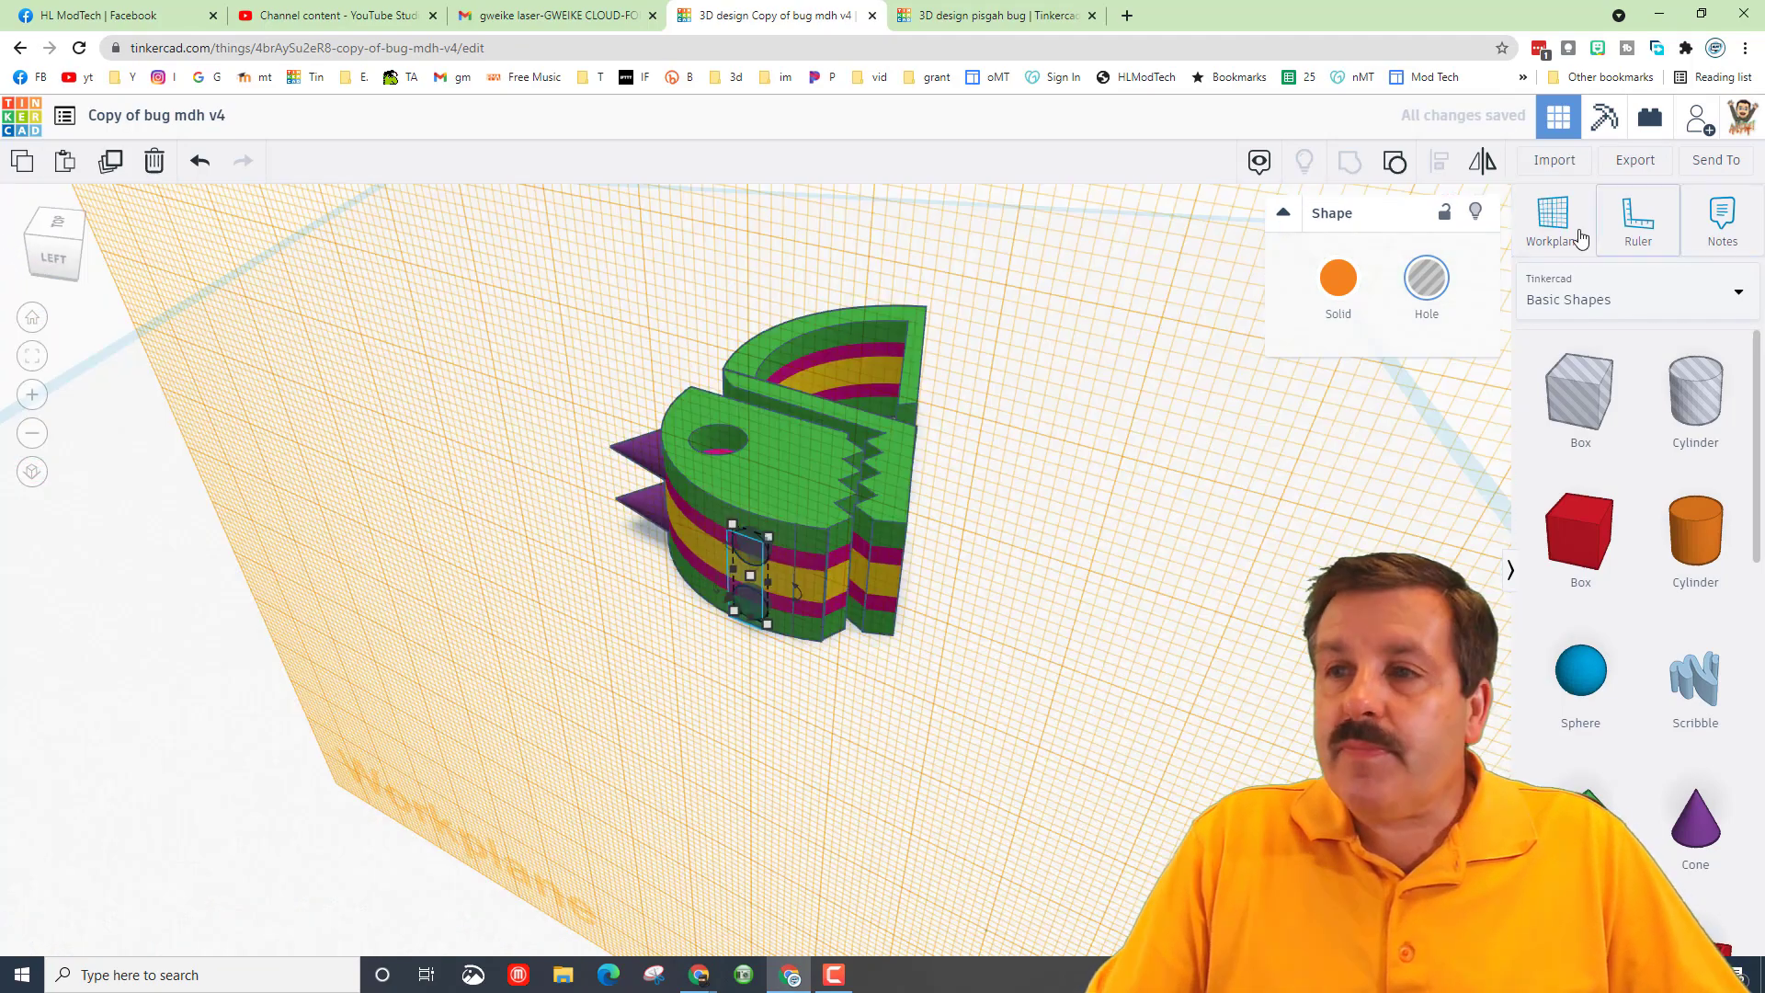
Reset the workplane and group the hole cylinders with the bug to cut two round recesses into its head
click(1233, 544)
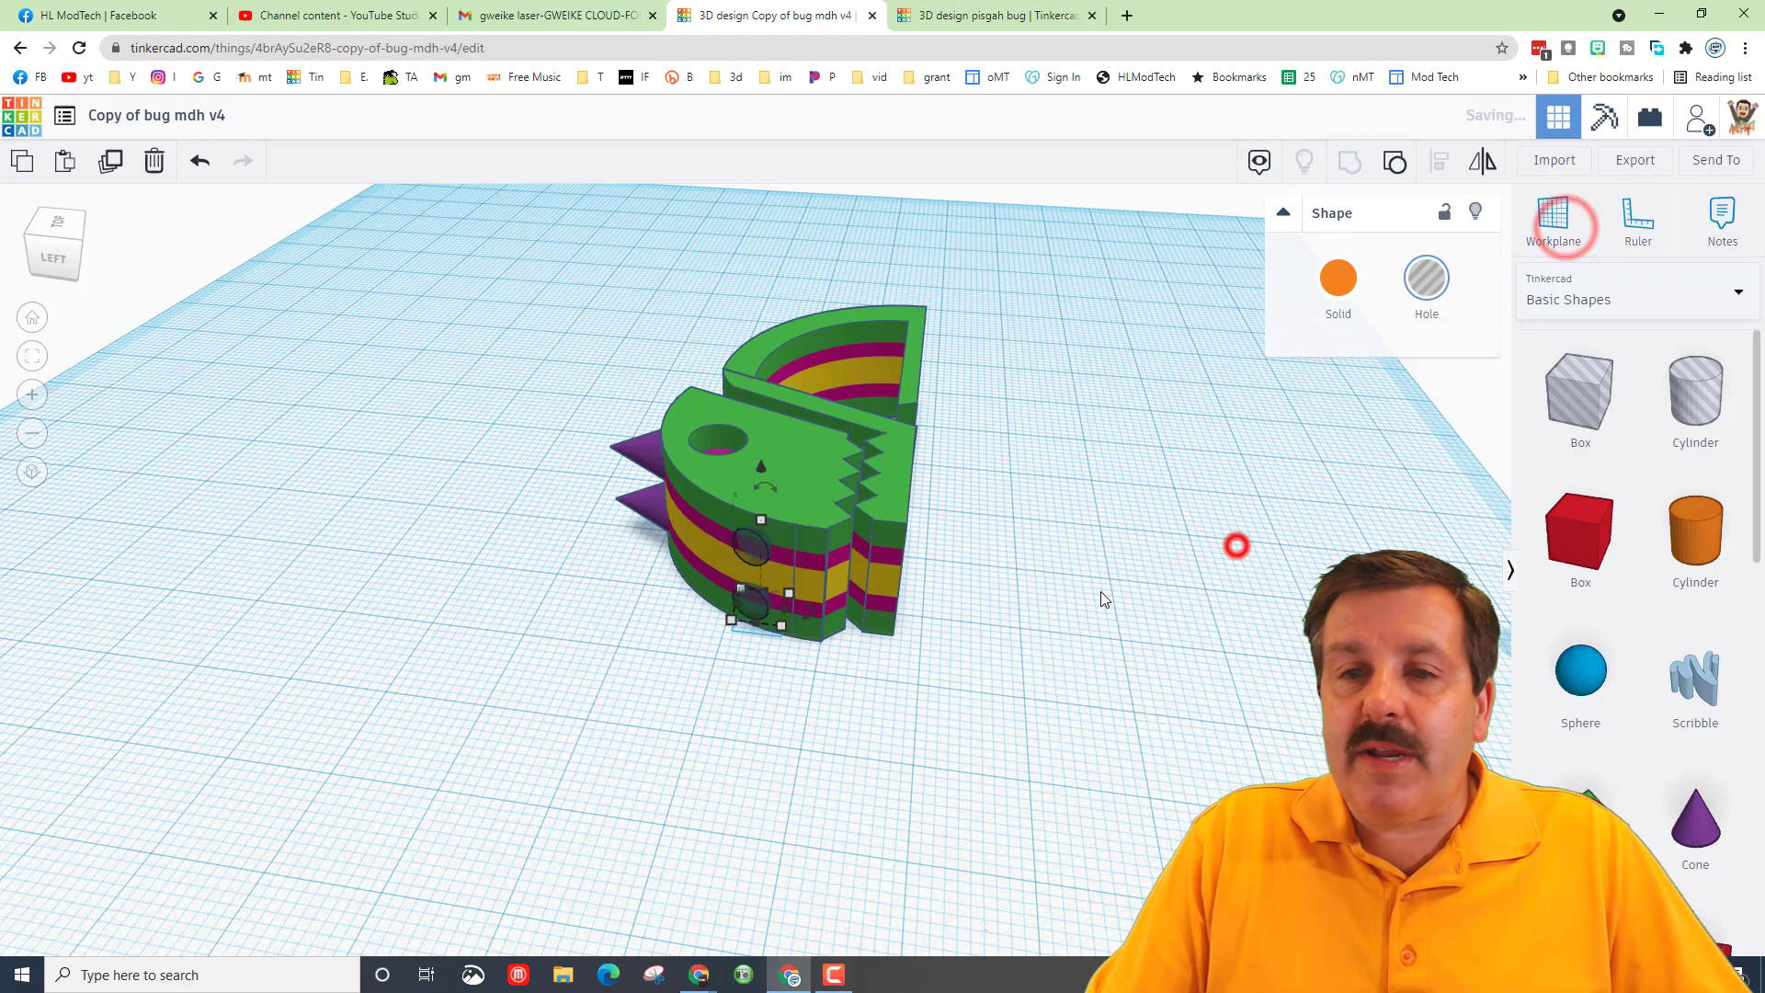
drag(662, 659, 1000, 728)
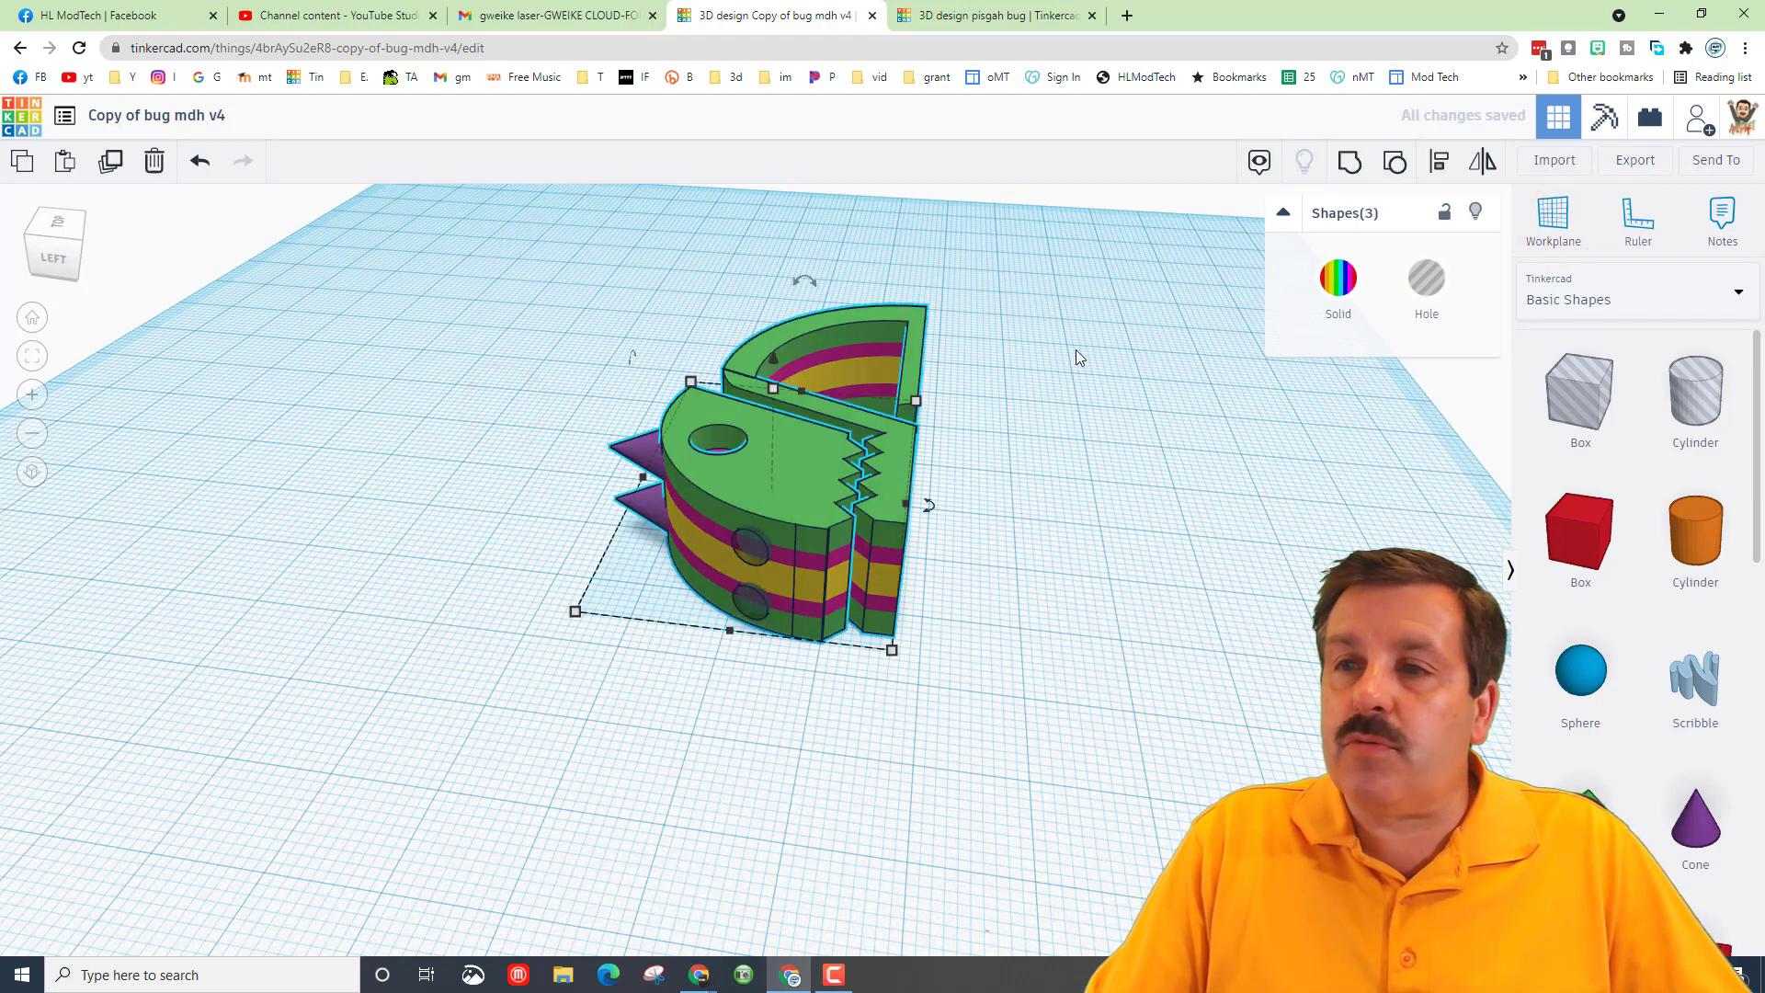
key(ctrl+g)
Undo the last change, and group the bug and its spikes into a single shape
right_drag(940, 567, 944, 682)
scroll(943, 683, down, 3)
key(ctrl+z)
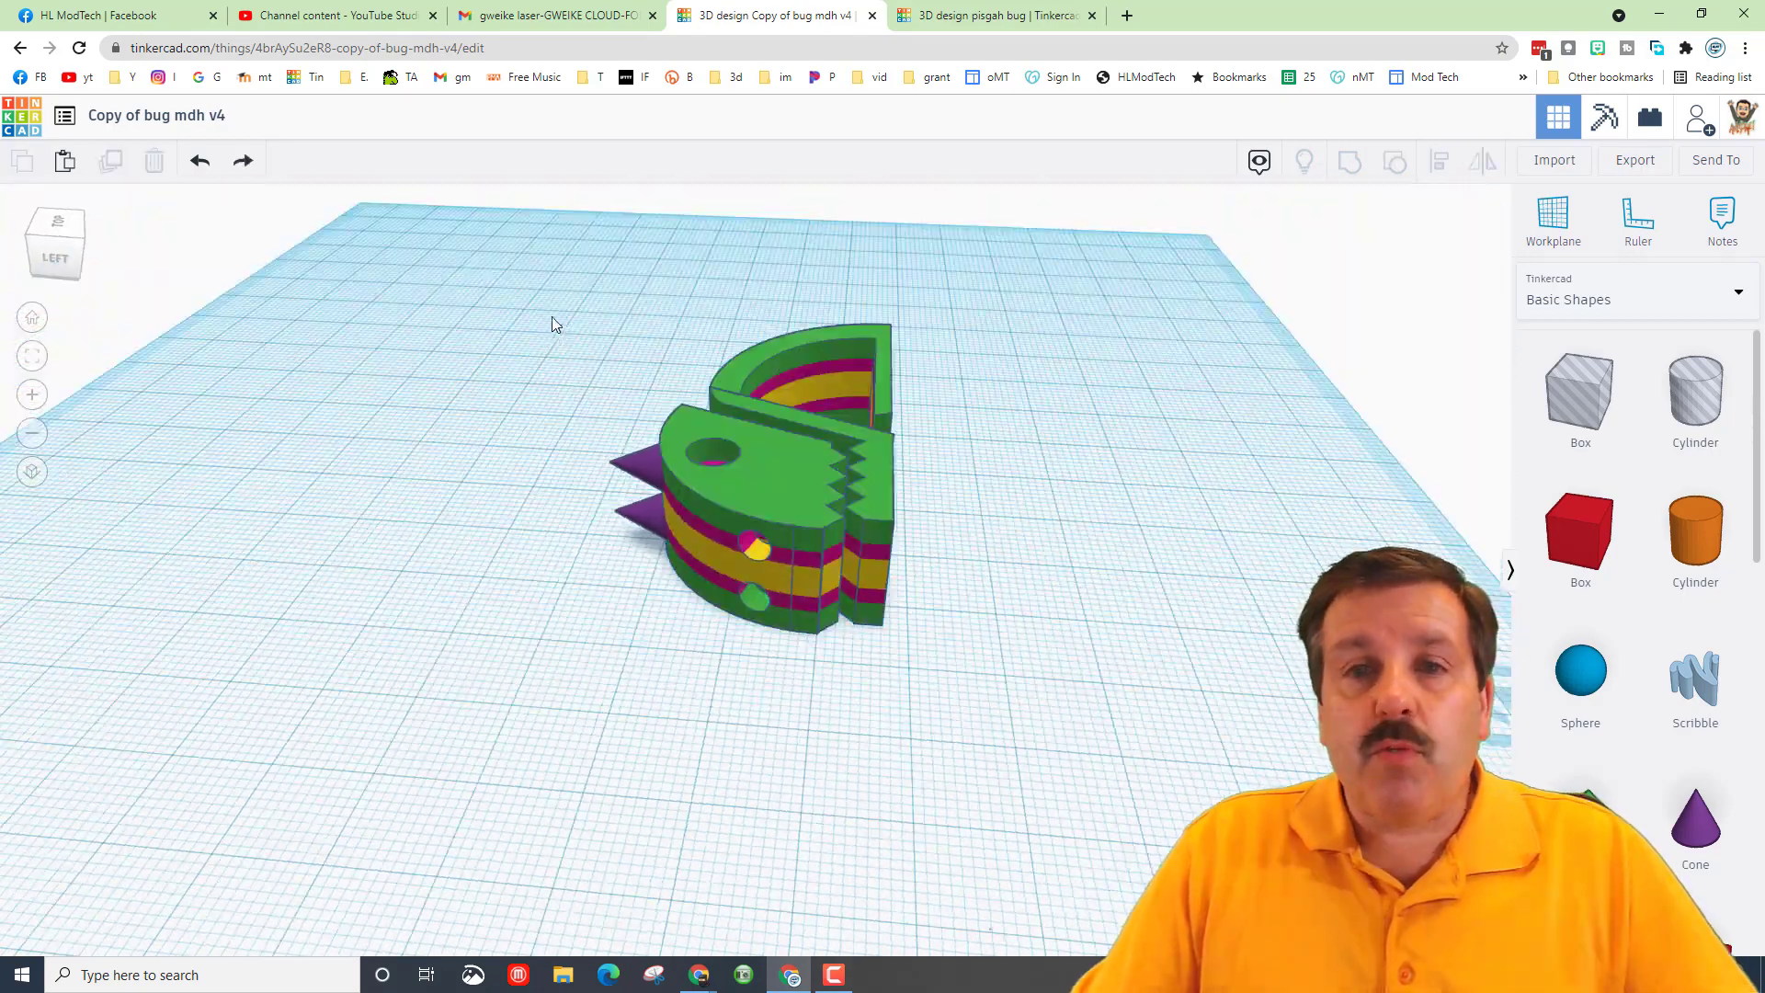
drag(563, 299, 1019, 750)
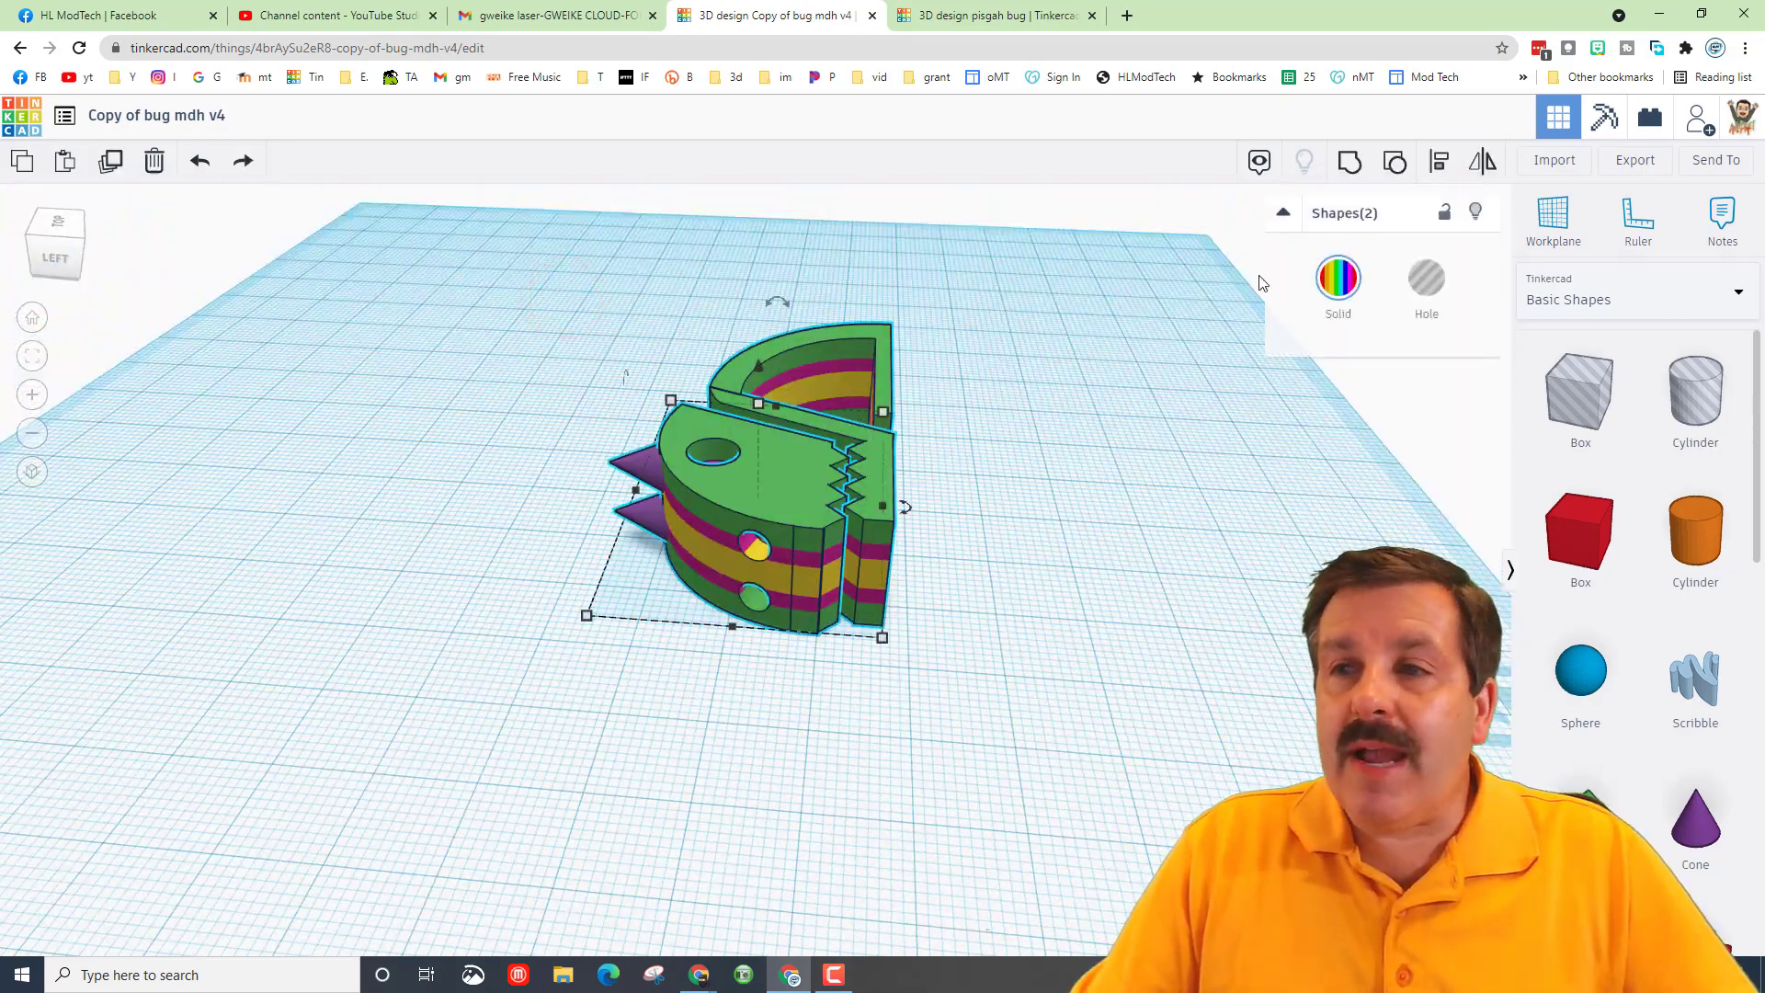
click(1351, 161)
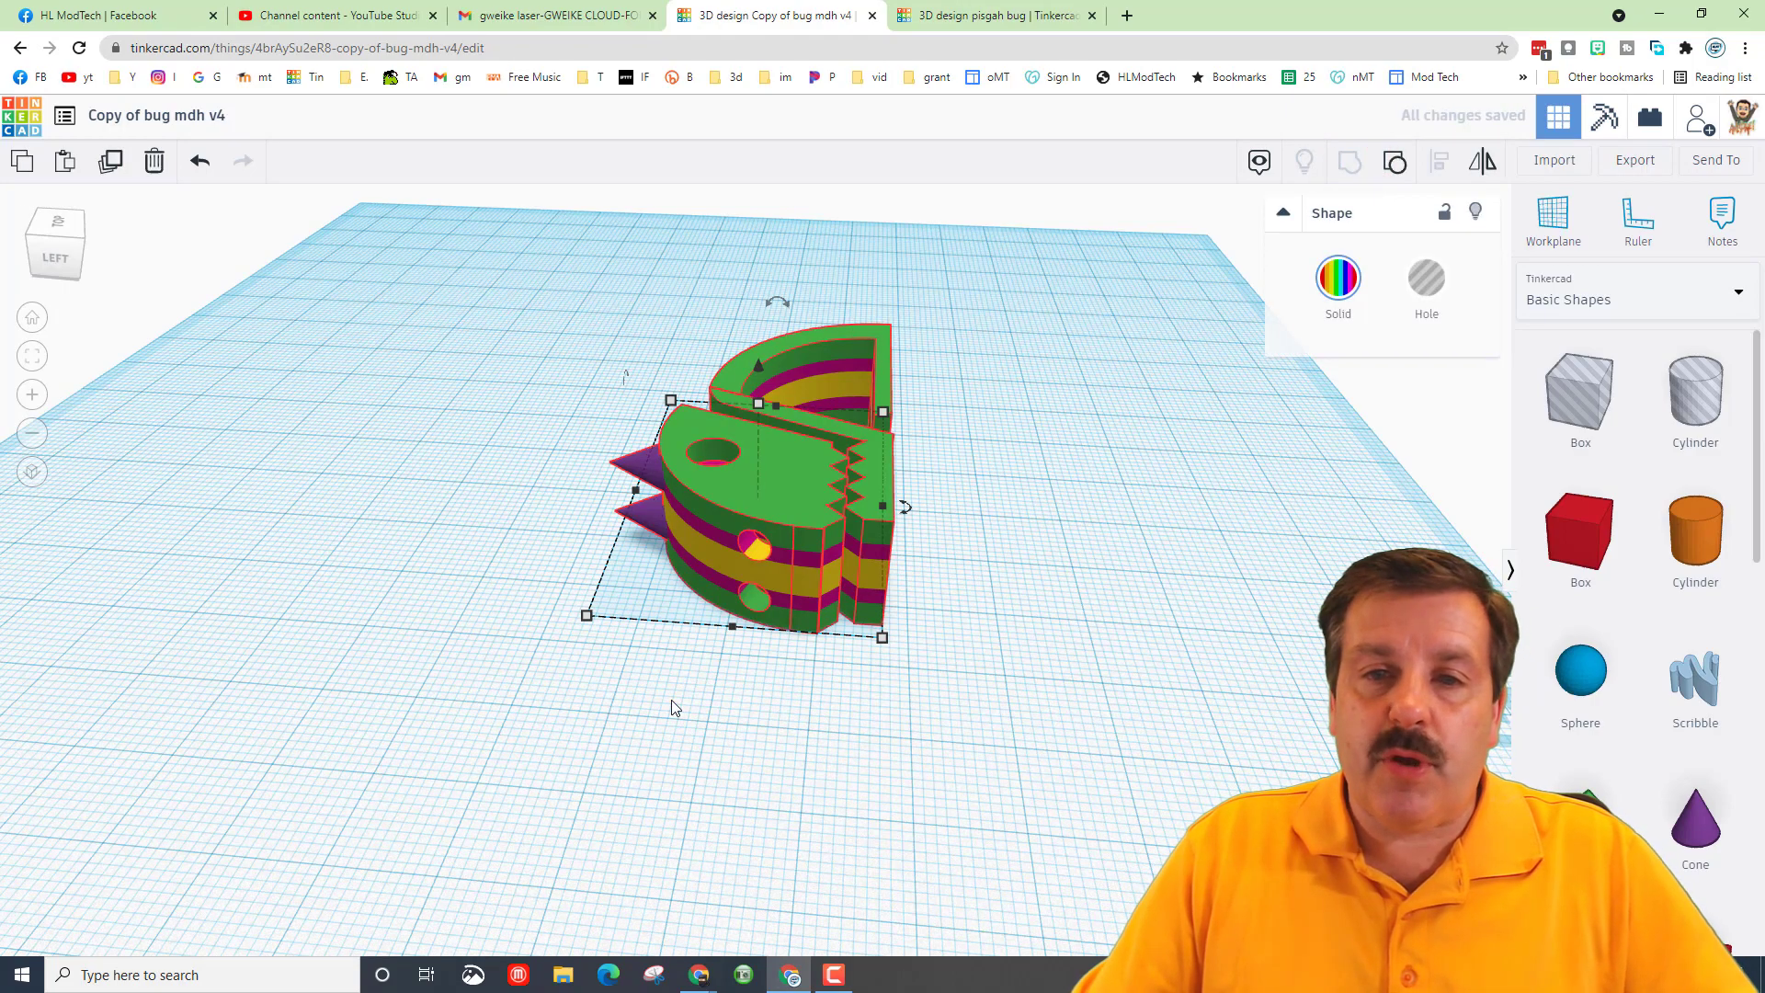
Check the grouped bug from the side and inspect its solid colour options for the Multicolor setting
right_drag(671, 699, 1195, 404)
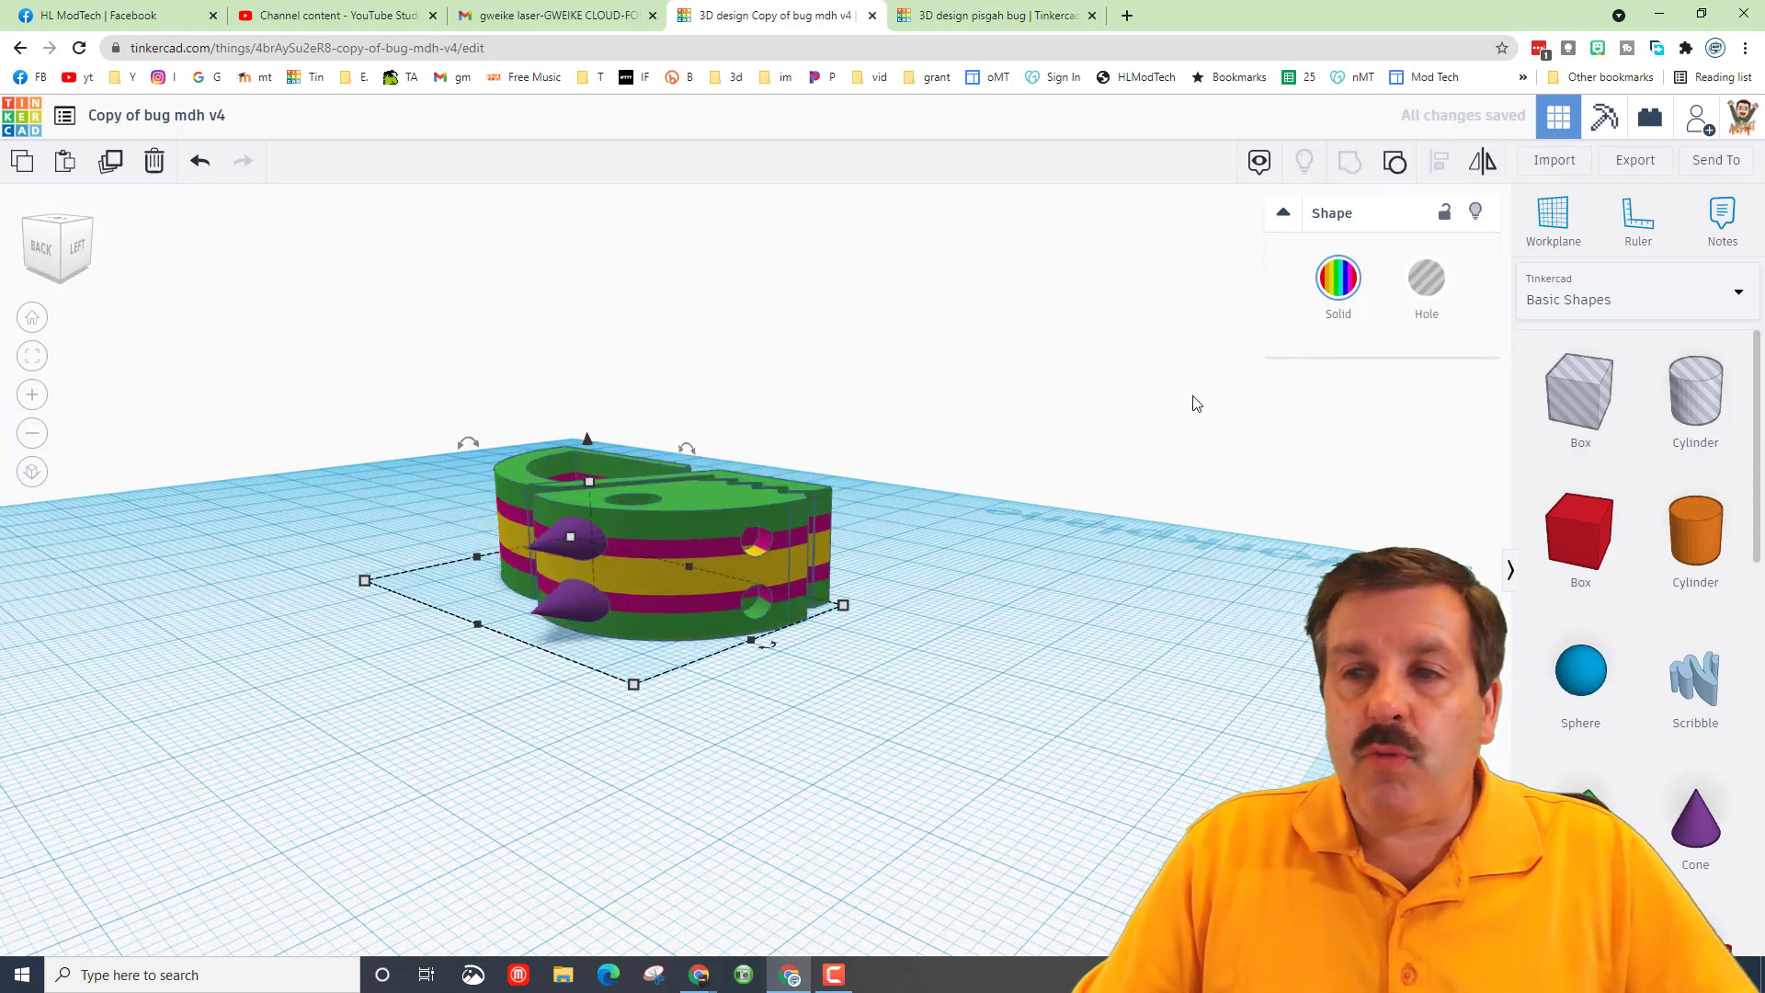
right_drag(1028, 712, 935, 665)
click(1348, 302)
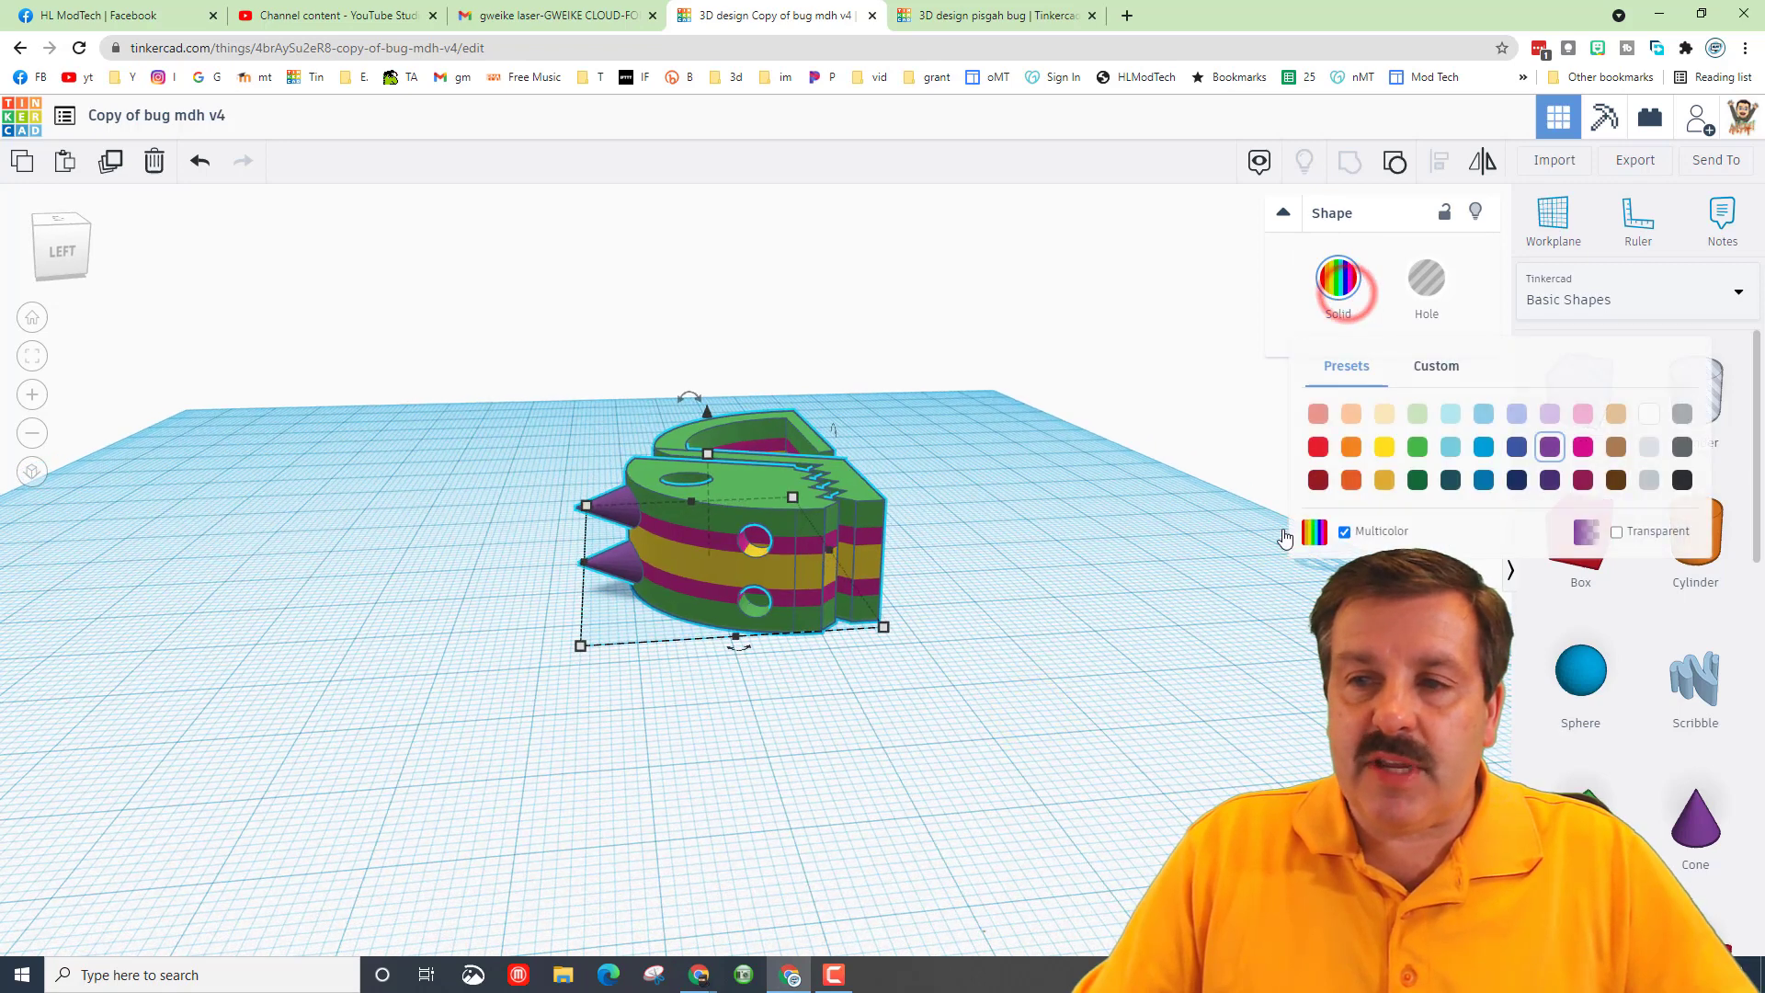
click(792, 658)
Rotate the grouped bug so it stands upright on the workplane with its spikes pointing up, and deselect it
click(692, 556)
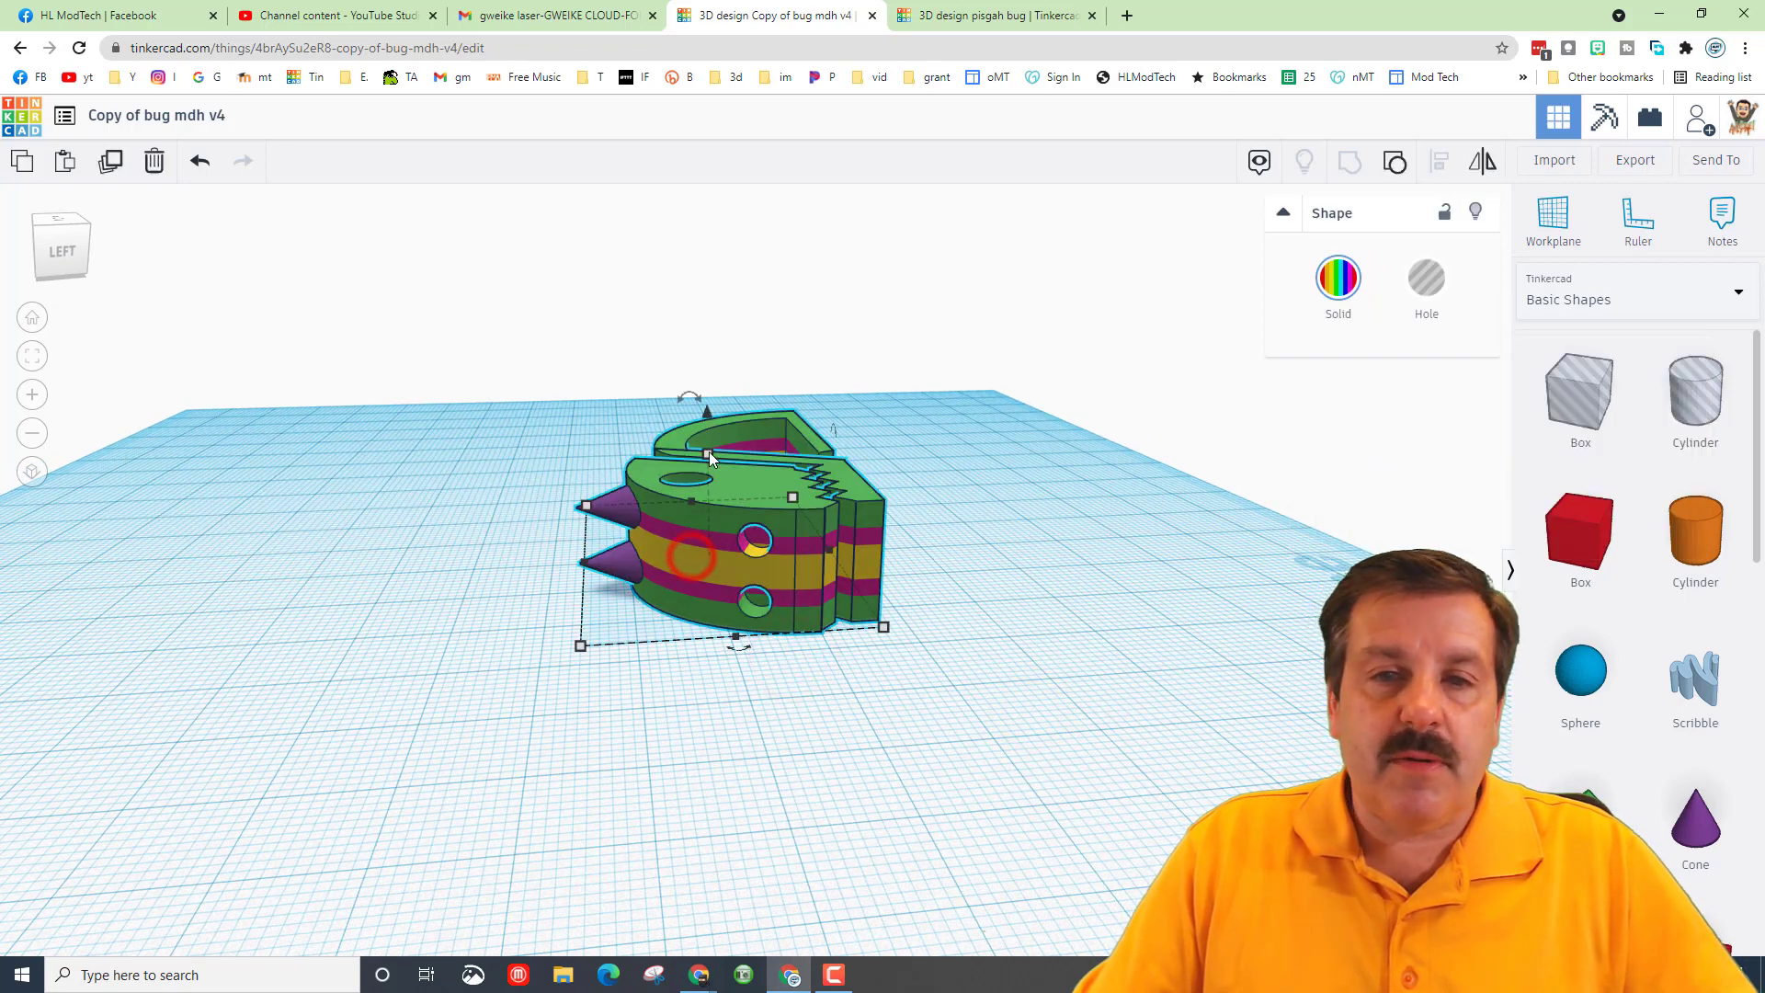
right_drag(709, 450, 695, 419)
drag(777, 418, 809, 480)
right_drag(1007, 662, 777, 753)
click(978, 749)
right_drag(978, 750, 939, 537)
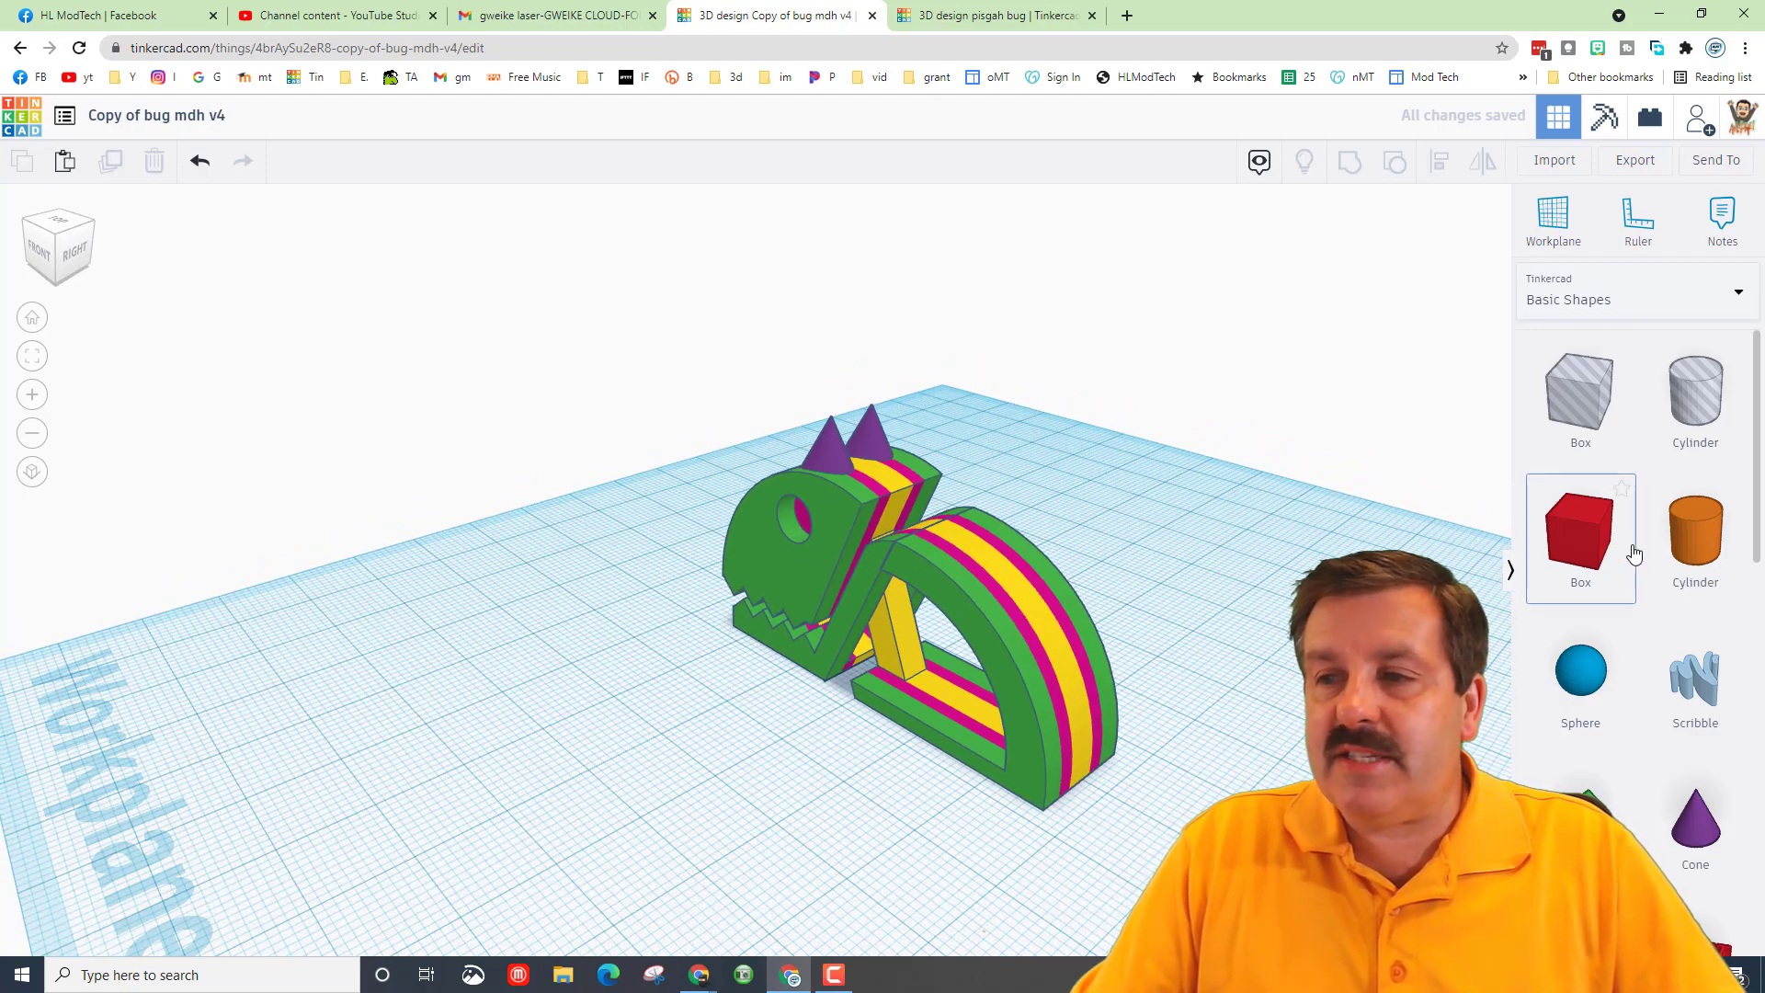
Place the workplane on the bug's flat side and add a solid cylinder there, projecting out from it
right_drag(1278, 654, 1180, 721)
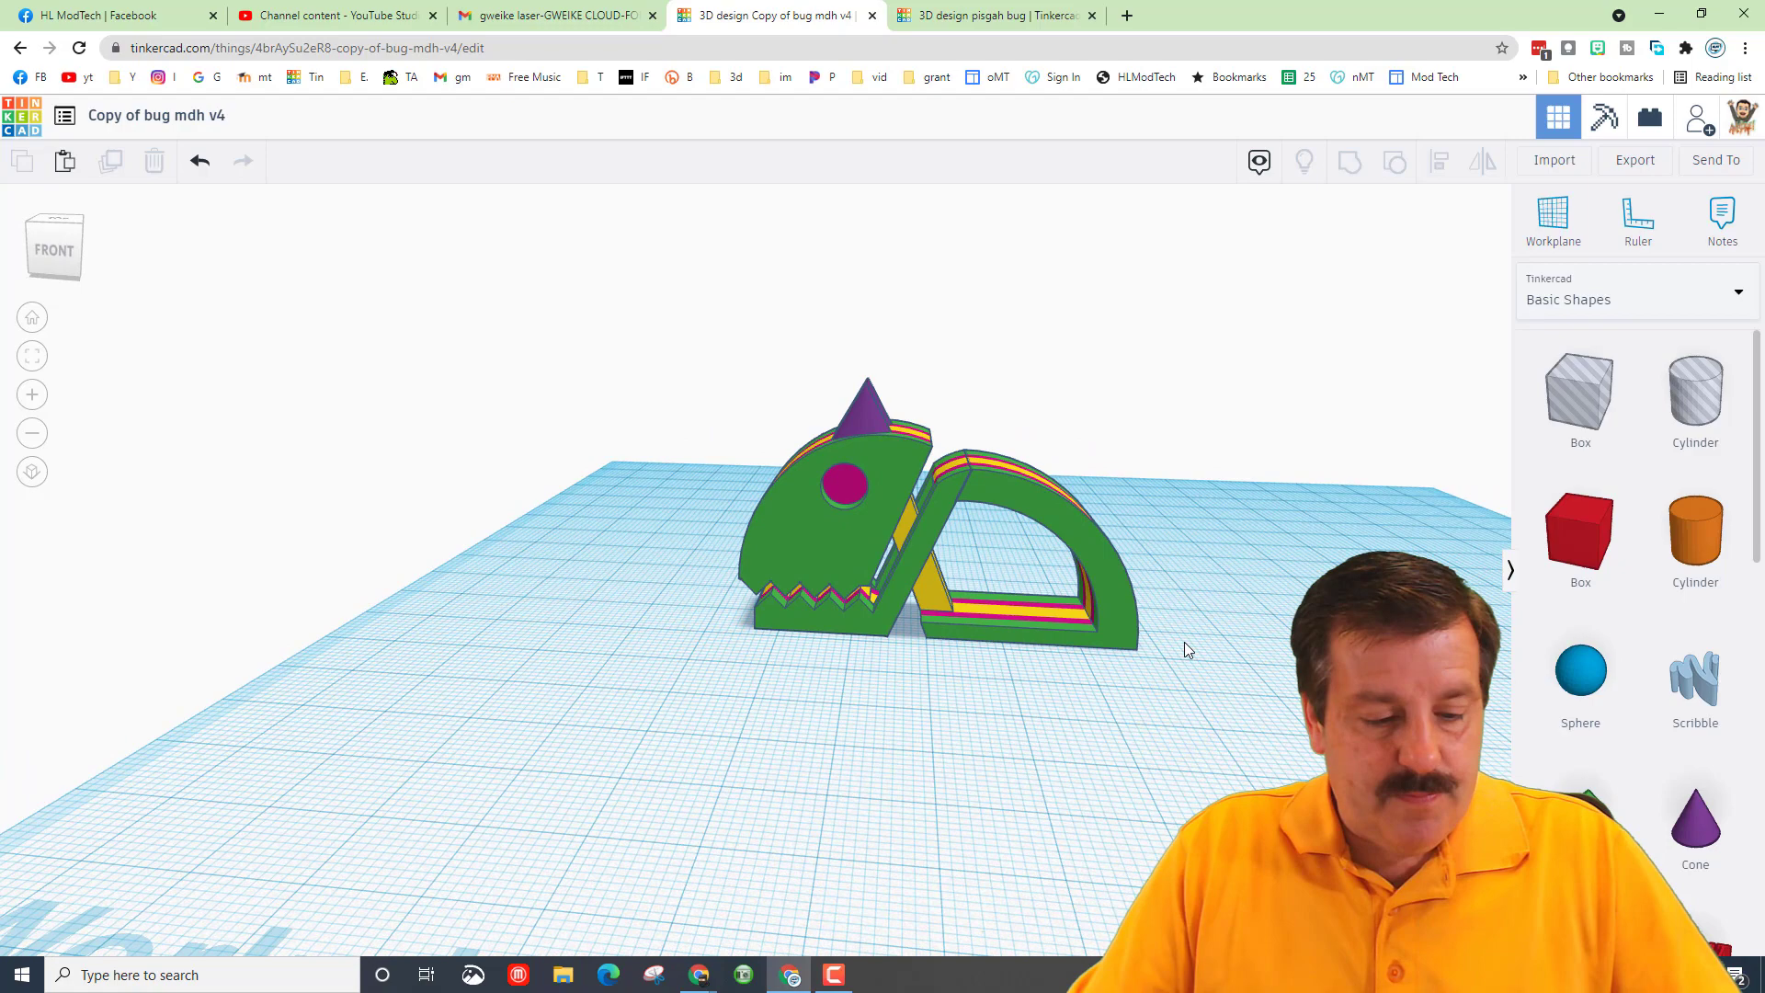
click(850, 531)
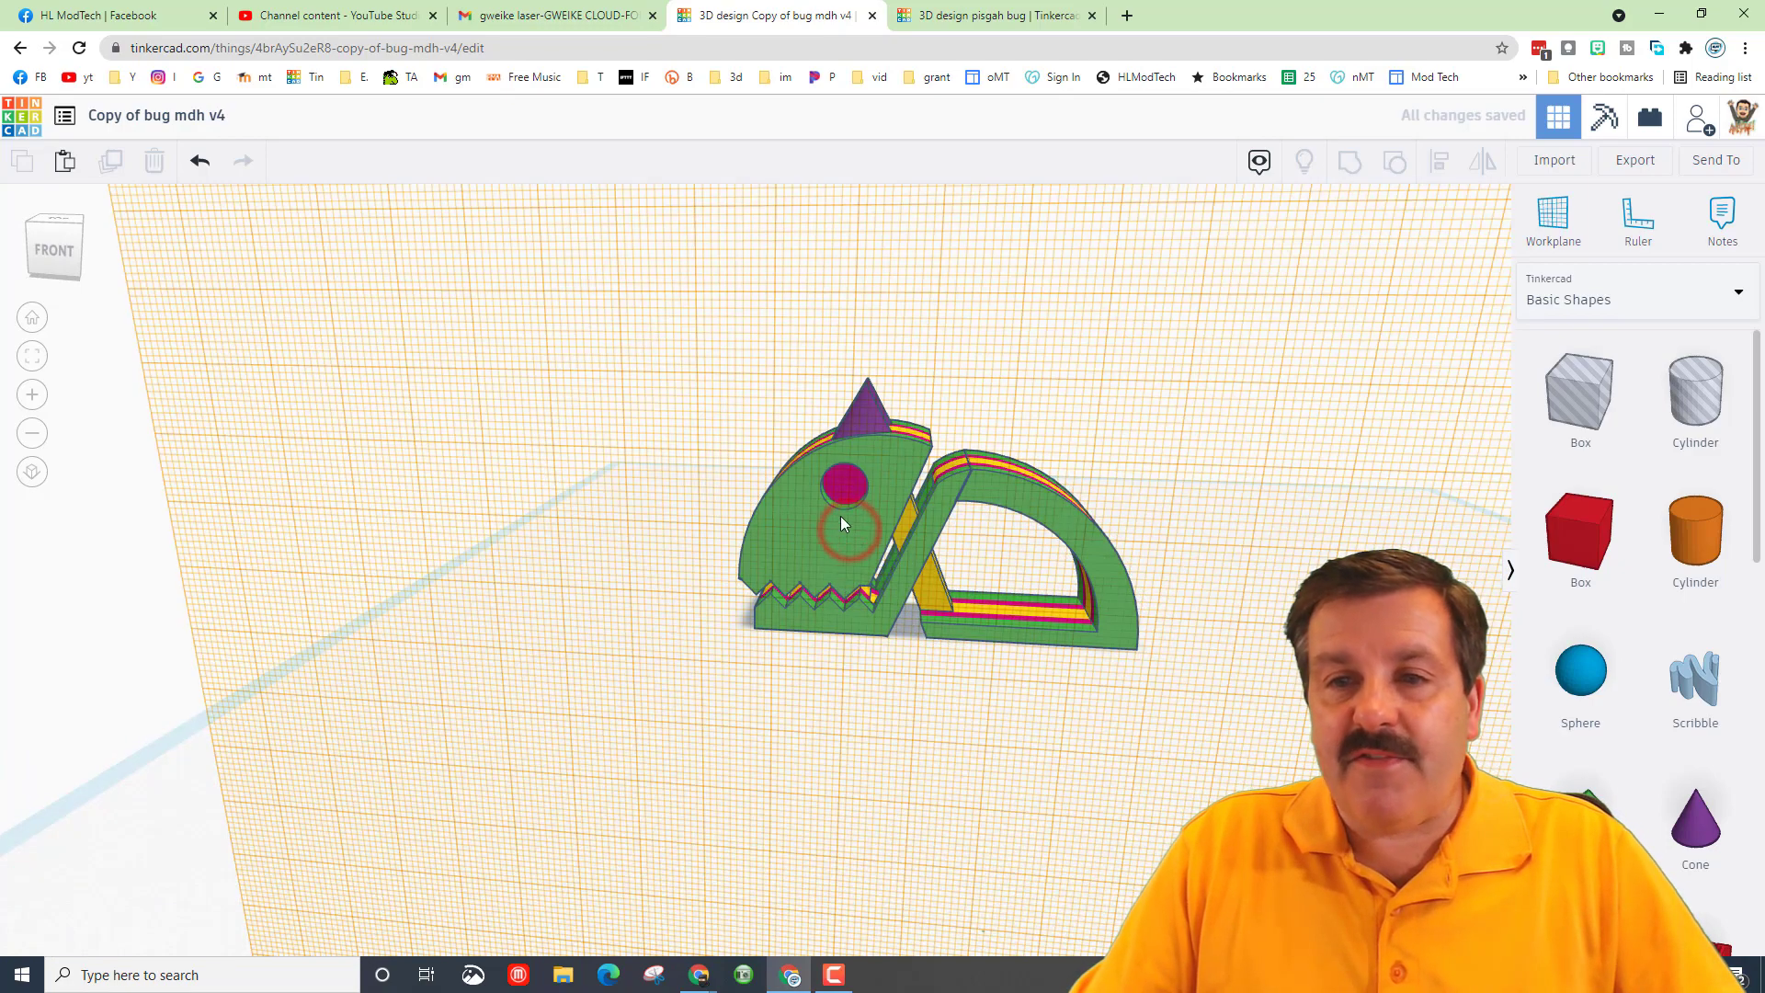
drag(1695, 534, 879, 574)
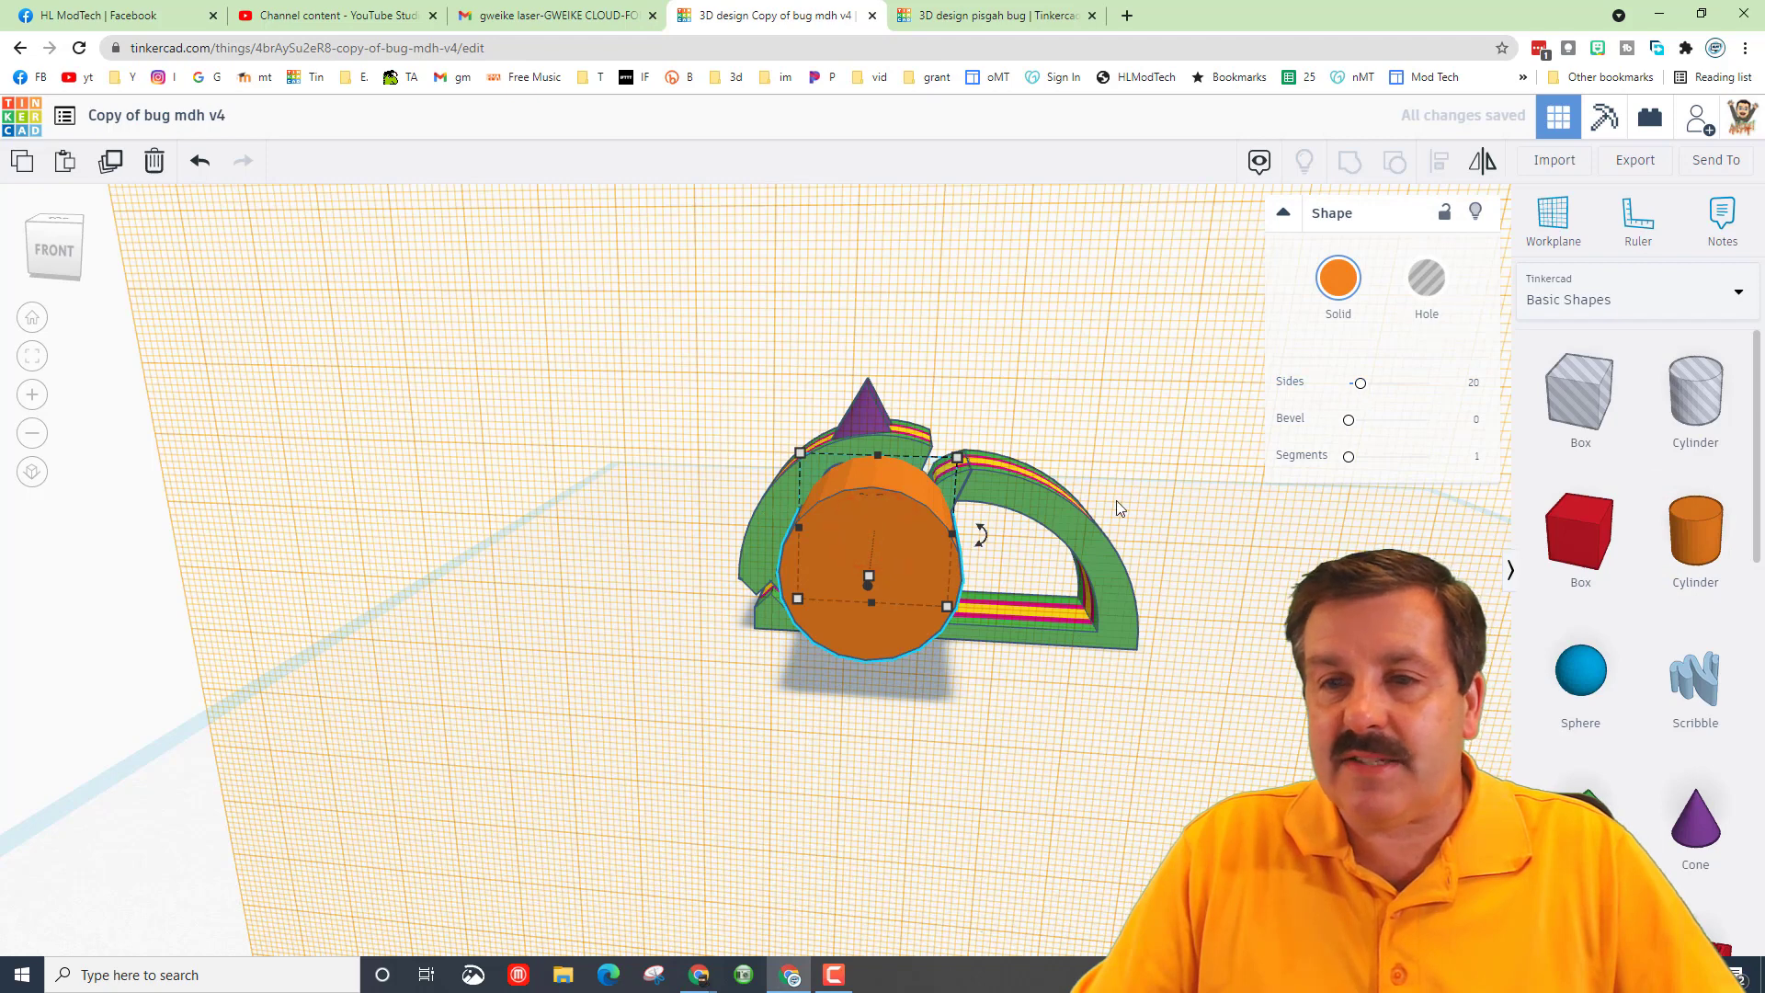
right_drag(1121, 508, 1111, 563)
Set the cylinder to 16 sides and scale it uniformly to 46 mm across
click(1475, 384)
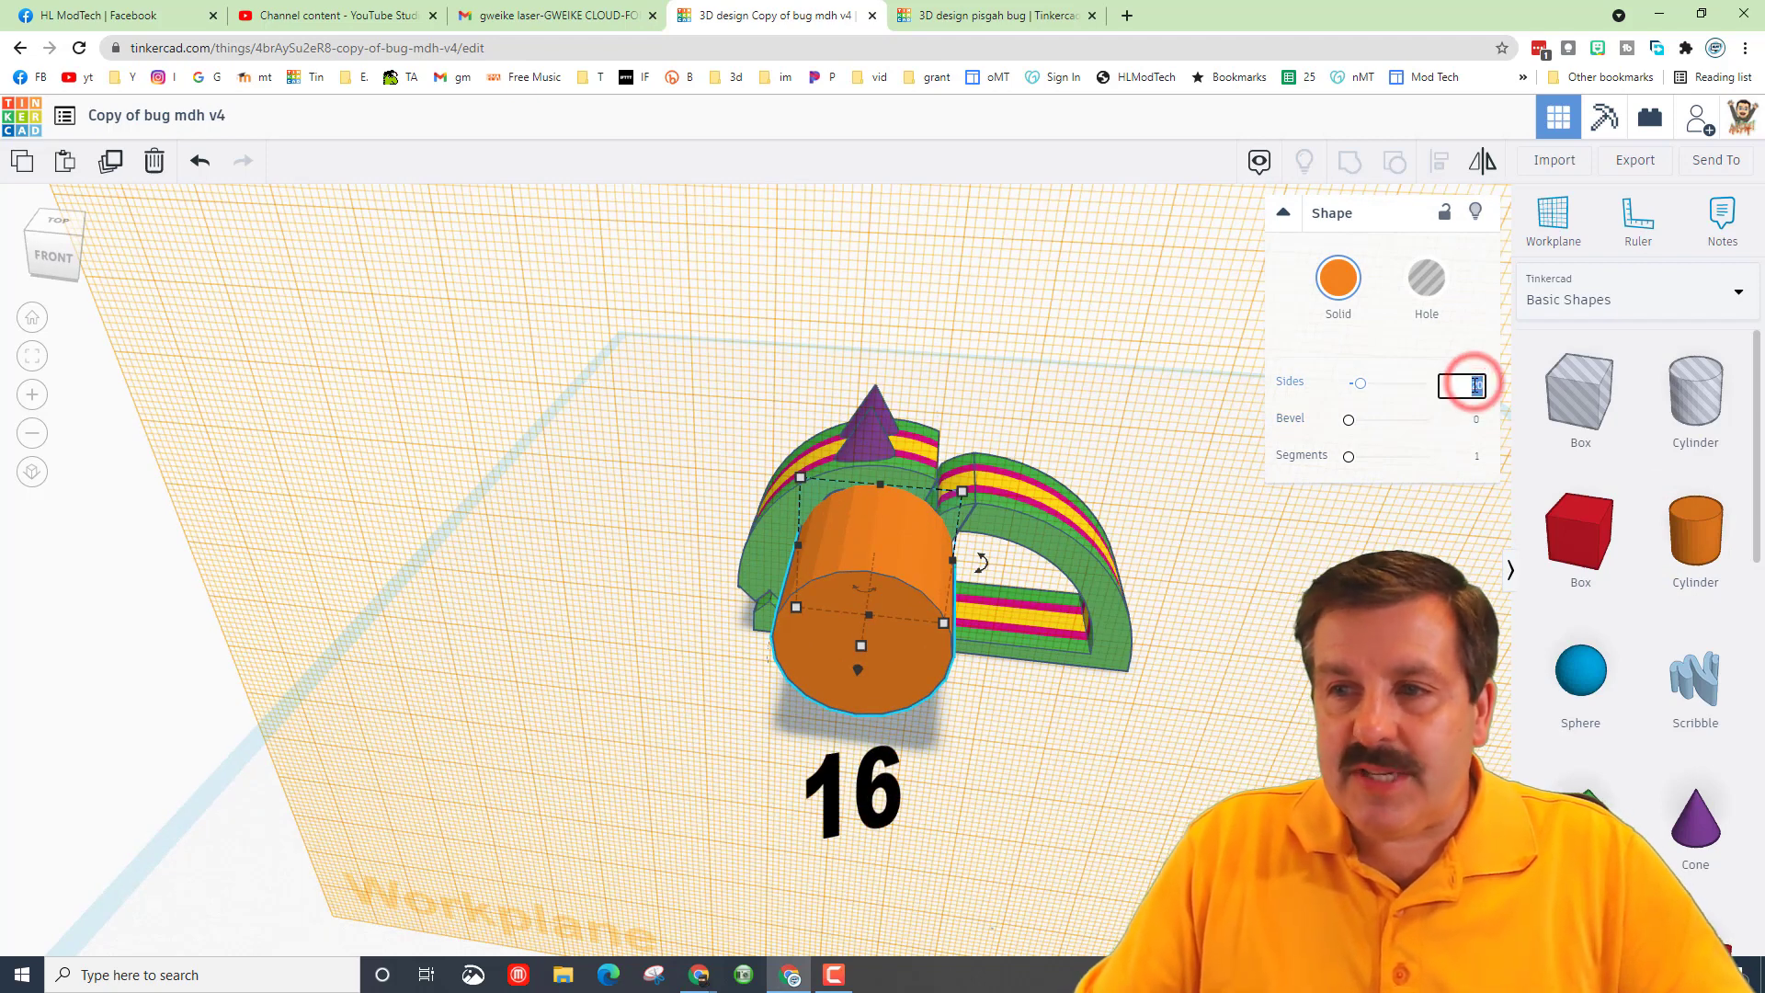
text(16)
key(Return)
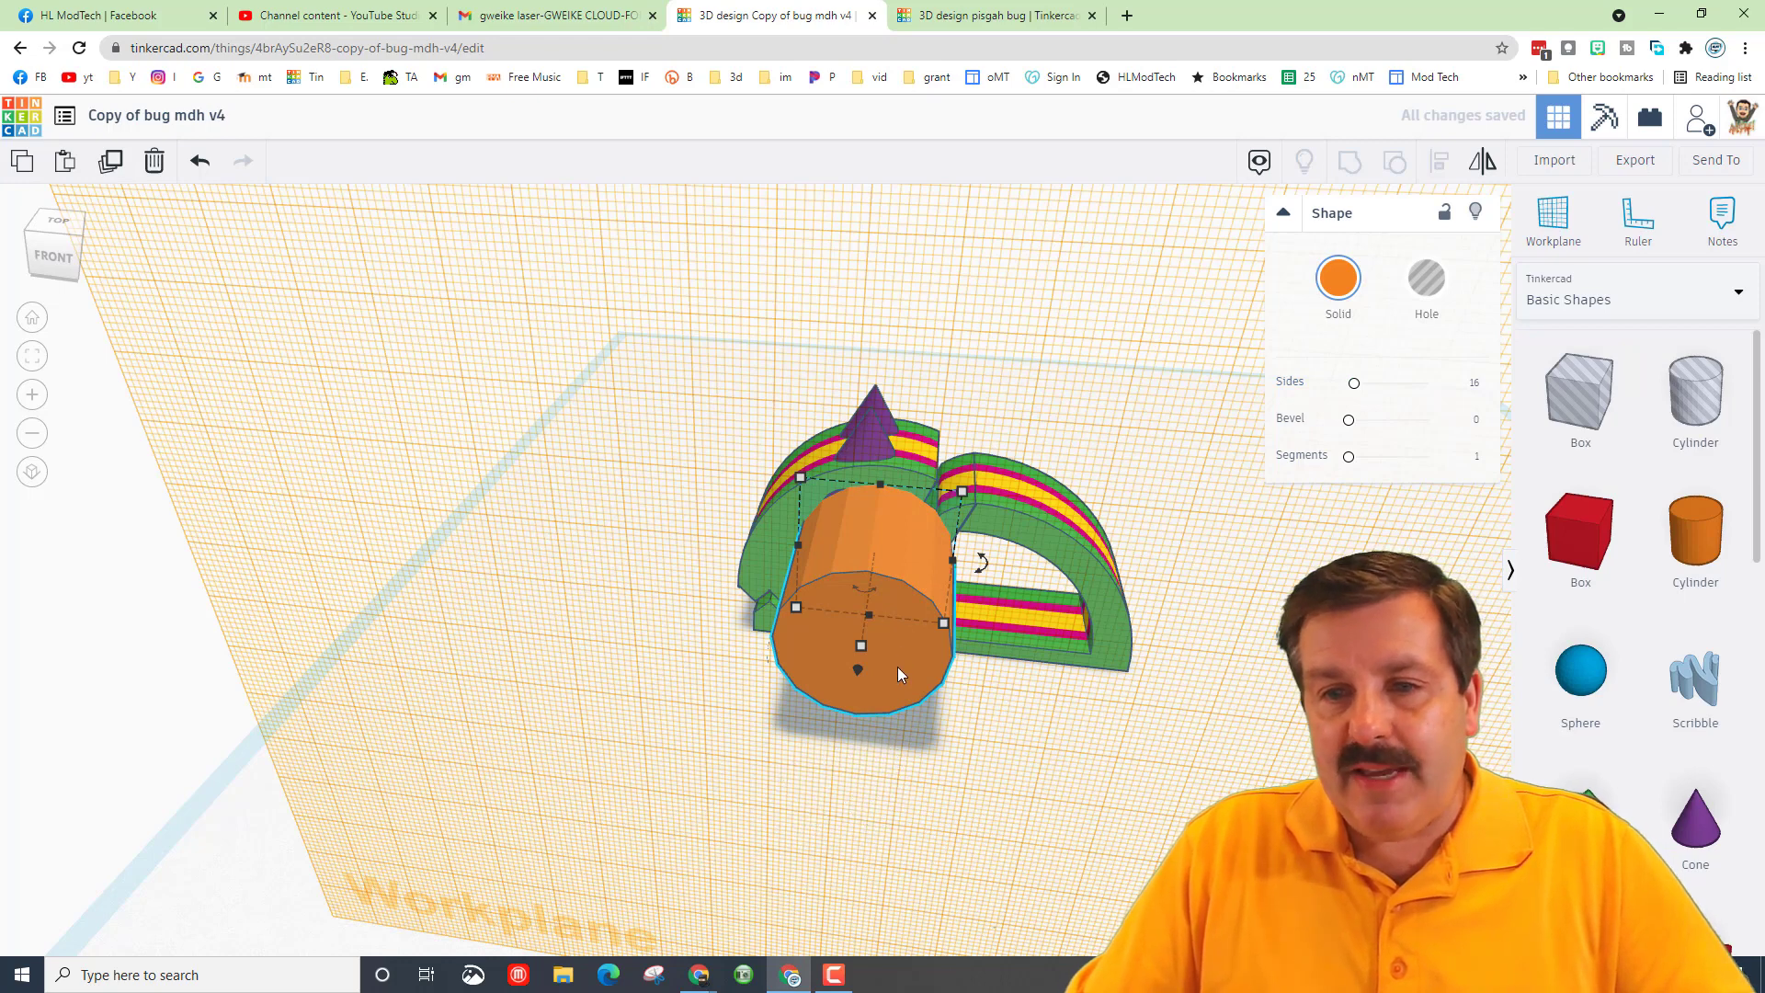
shift+drag(962, 491, 1088, 386)
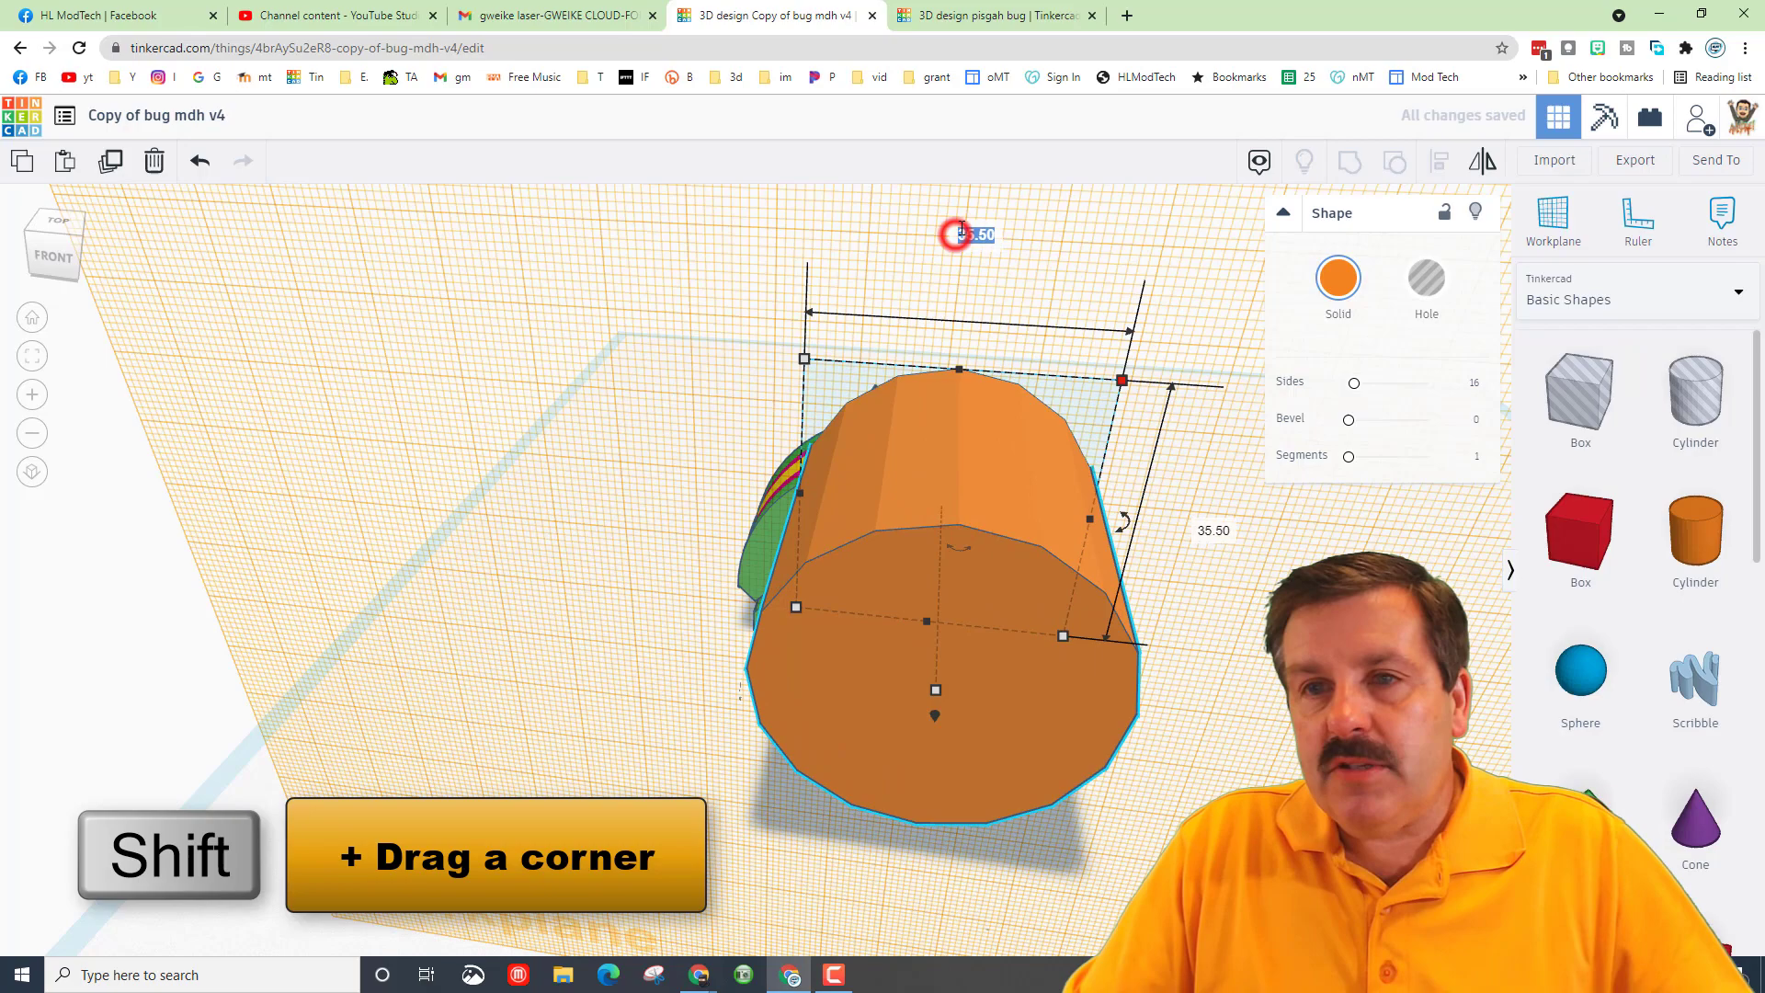
key(shift+Return)
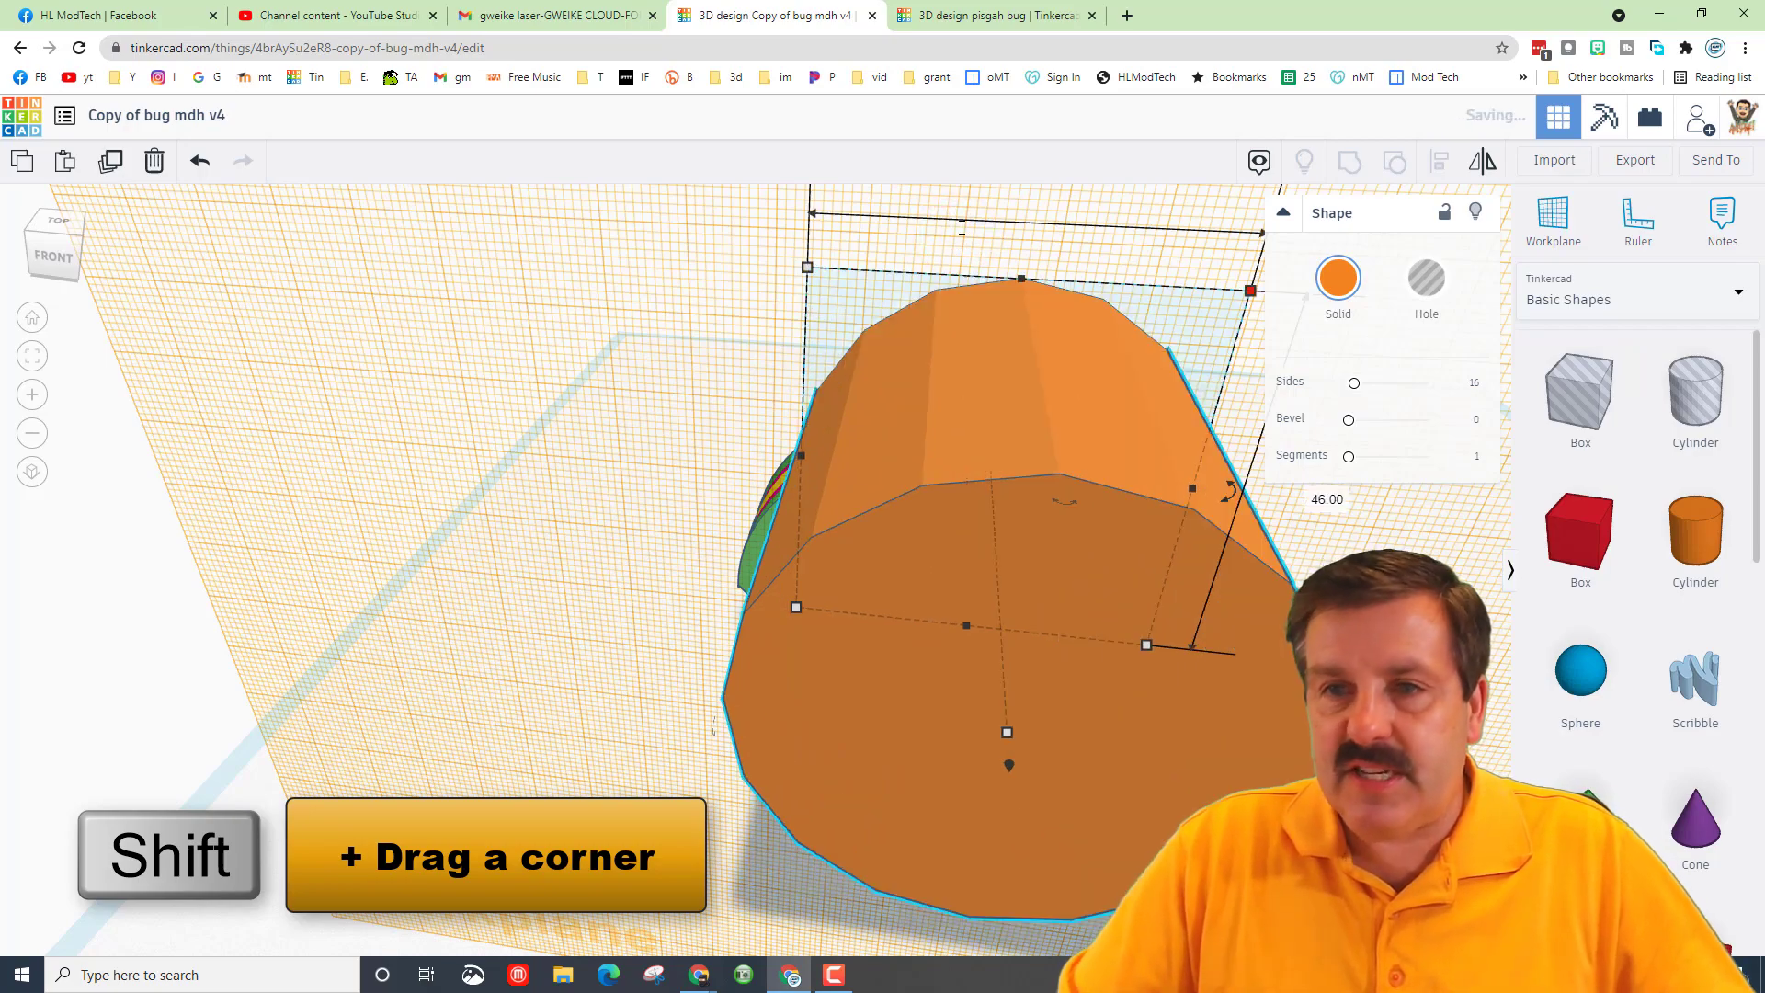
Move the cylinder down and slightly sideways so its faceted outline follows the bug's curved back
scroll(956, 441, down, 3)
right_drag(977, 554, 210, 430)
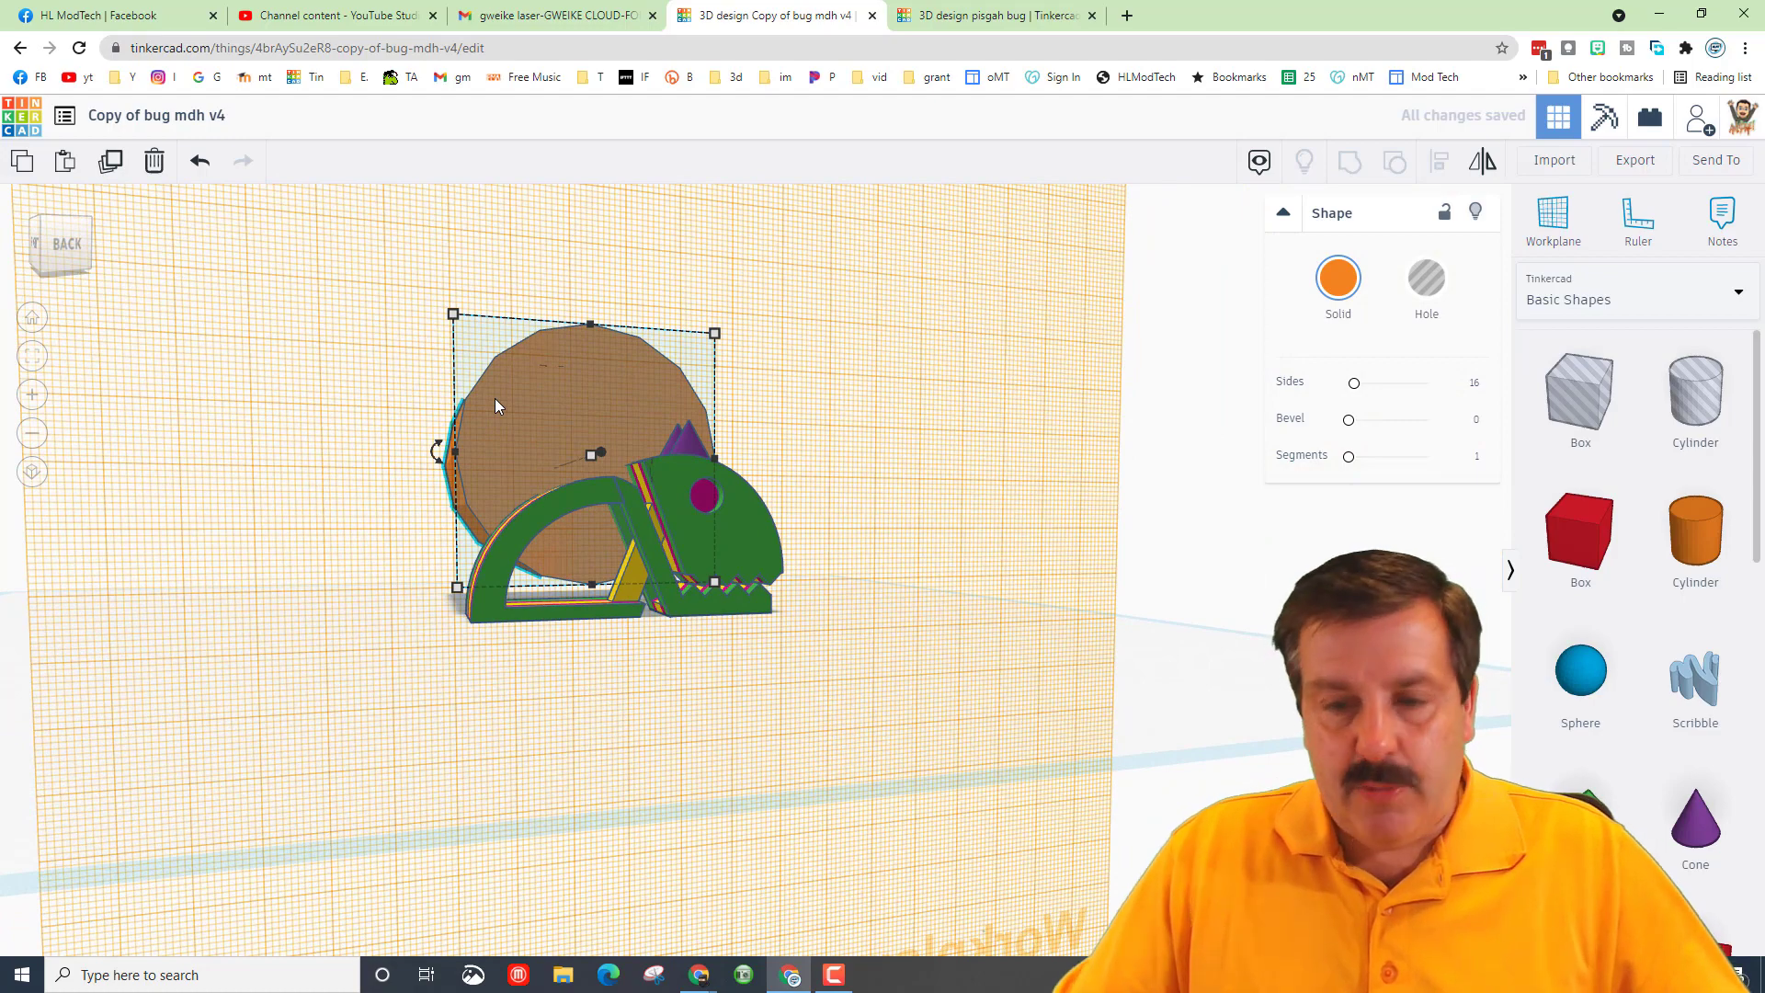
key(ctrl+Down)
key(ctrl+Down)
key(ctrl+Down)
key(ctrl+Down)
key(ctrl+Down)
key(ctrl+Down)
key(ctrl+Down)
key(ctrl+Down)
key(ctrl+Down)
key(ctrl+Down)
key(ctrl+Down)
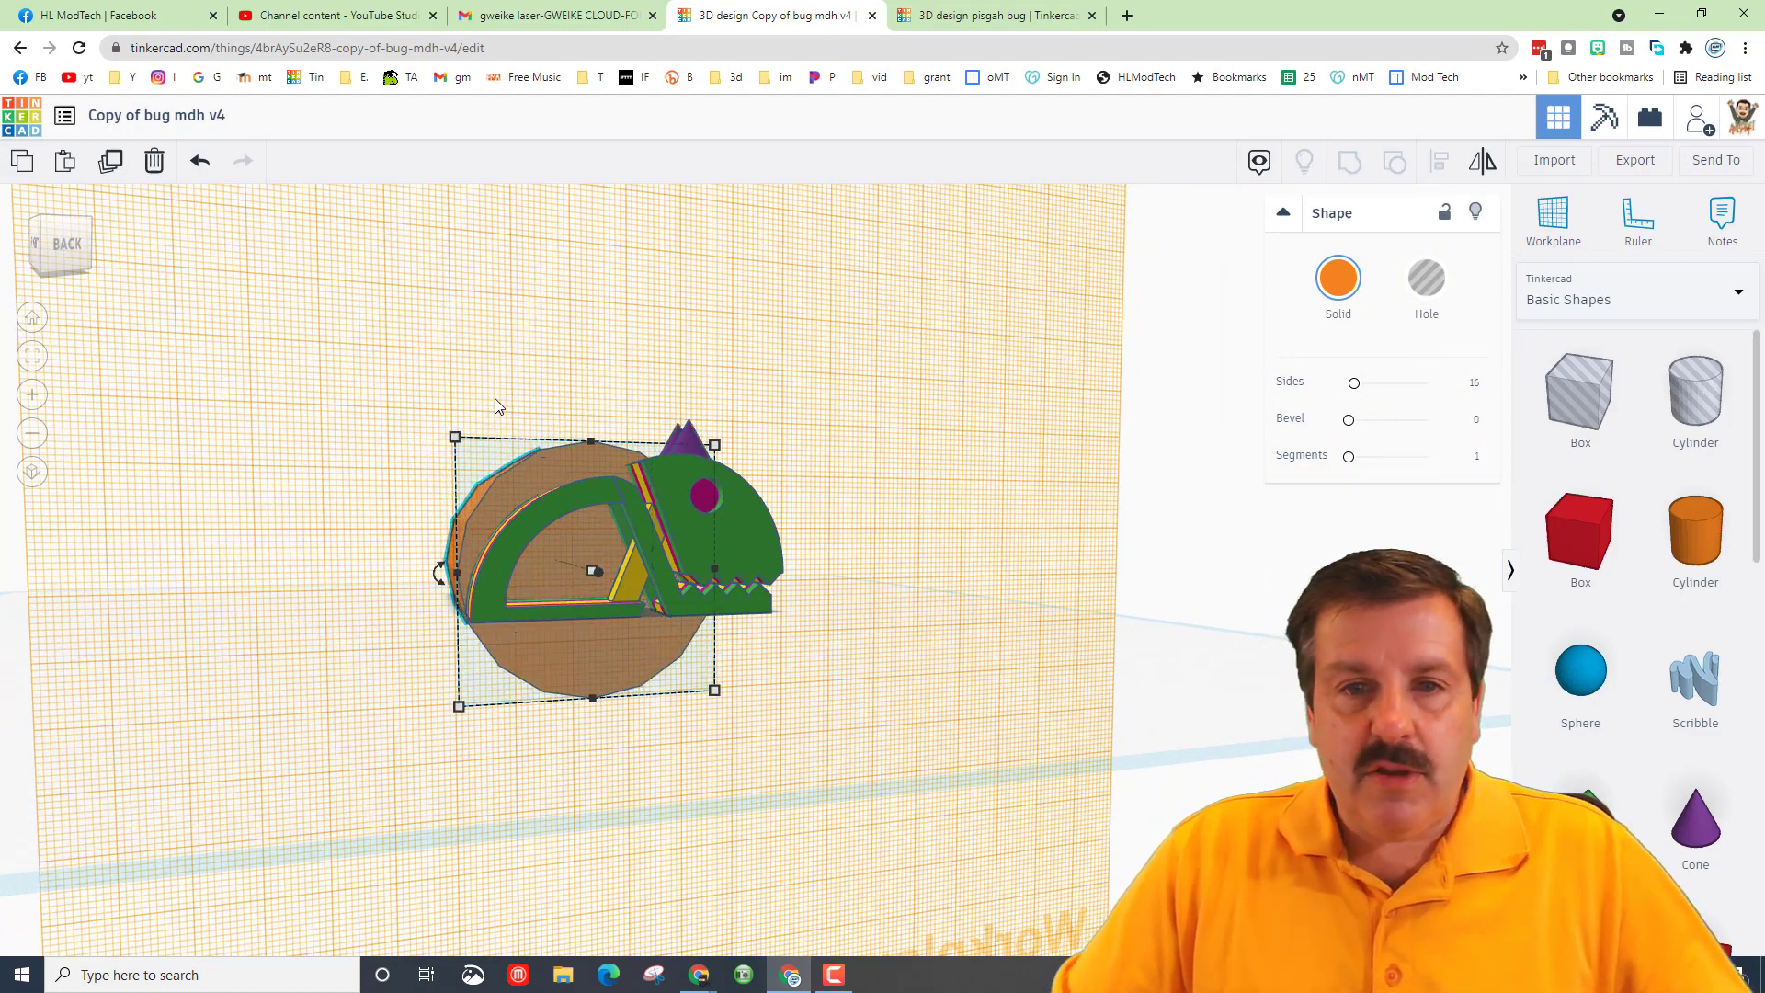
key(Right)
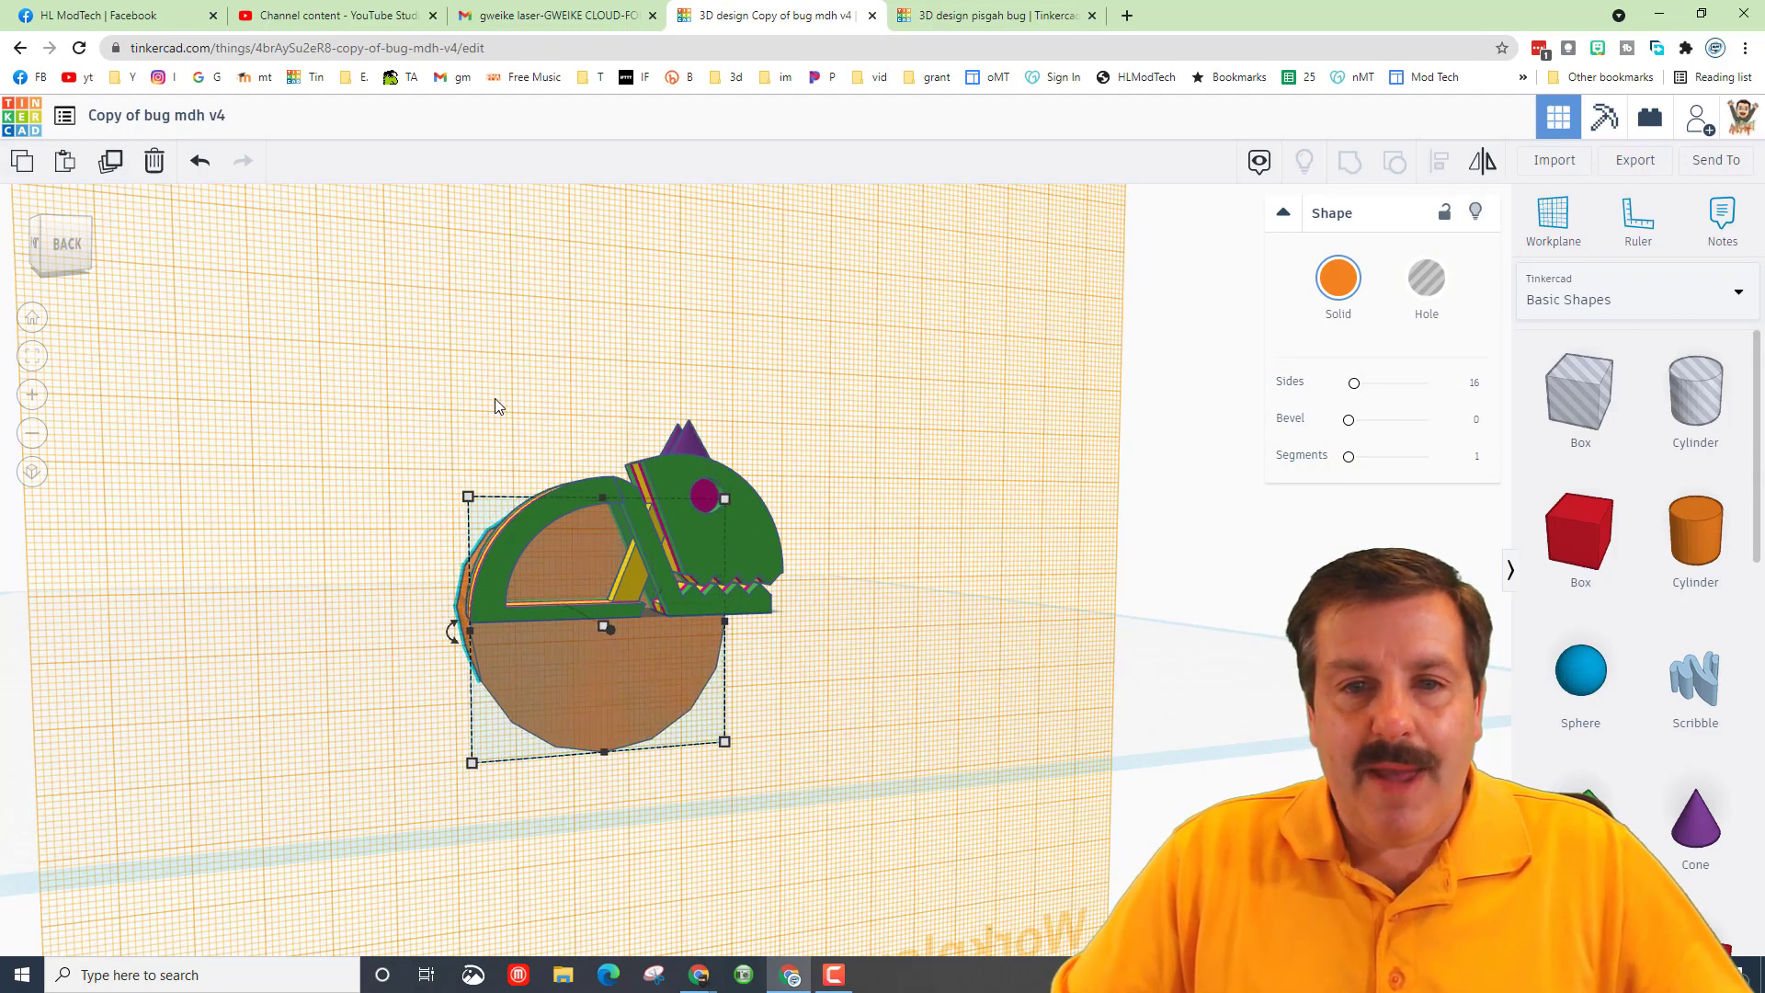
key(Up)
key(Up)
key(Right)
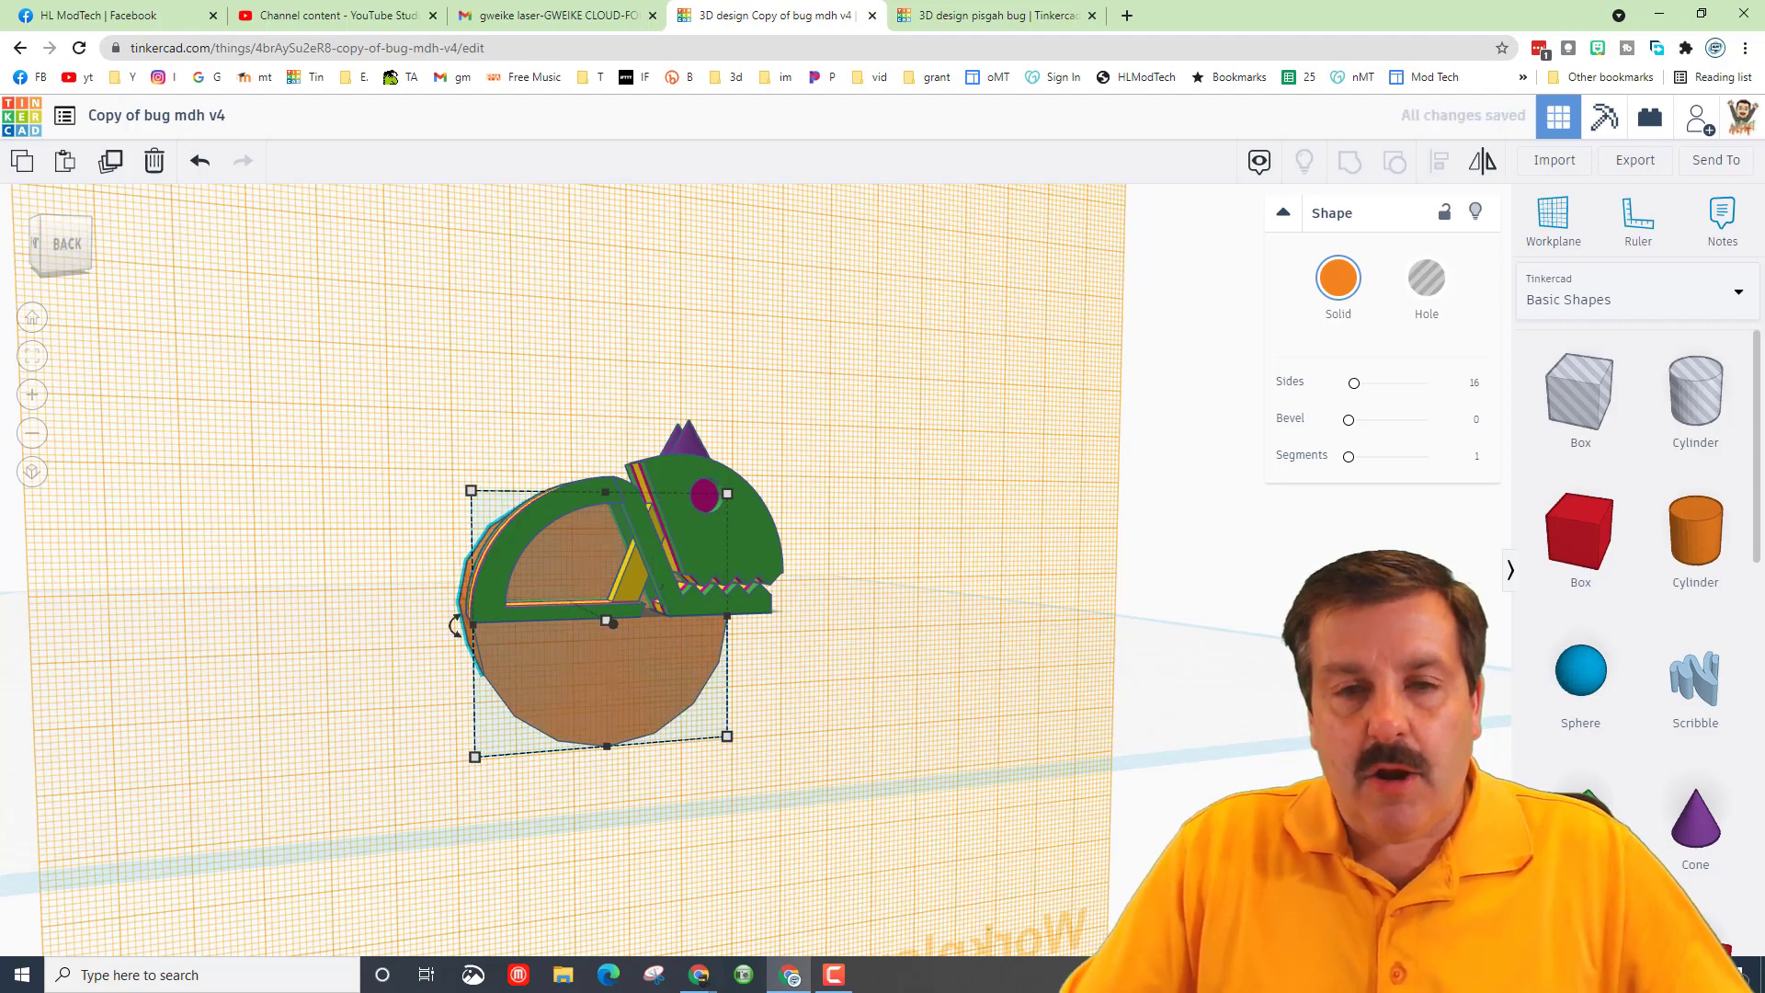
Move the cylinder along its axis through the bug so it extends beyond both sides of the body
right_drag(229, 733, 809, 579)
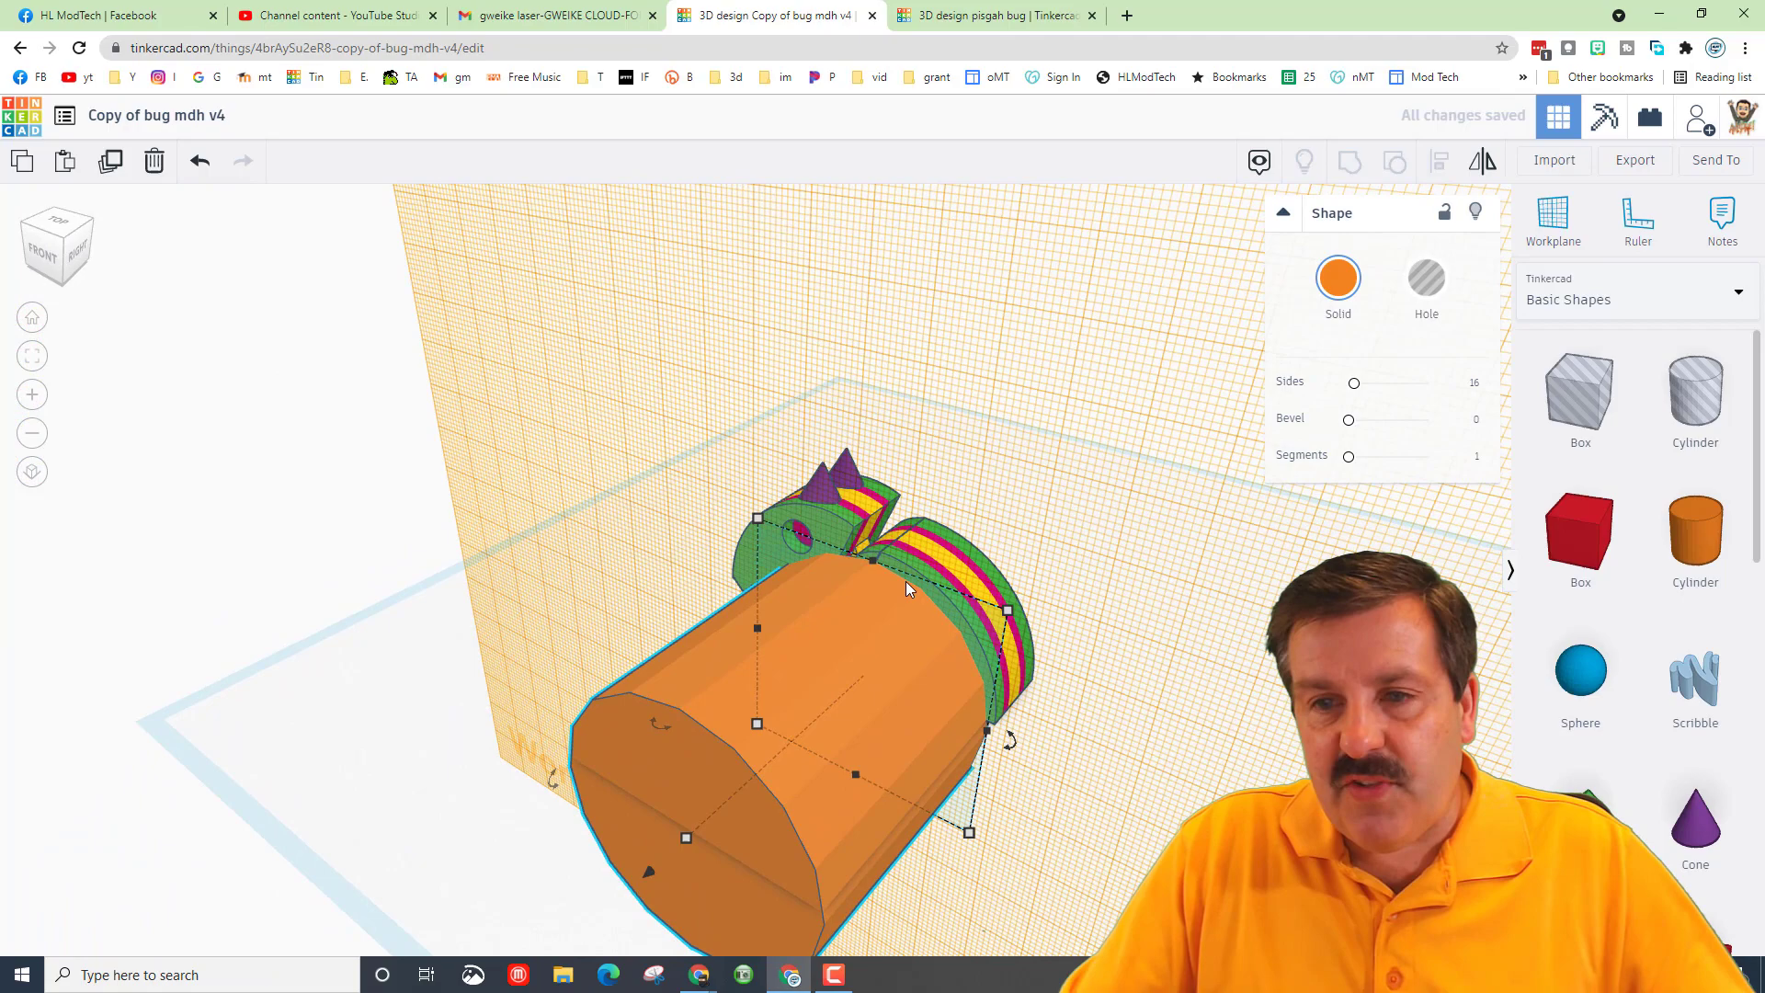
scroll(887, 653, up, 5)
right_drag(989, 607, 624, 622)
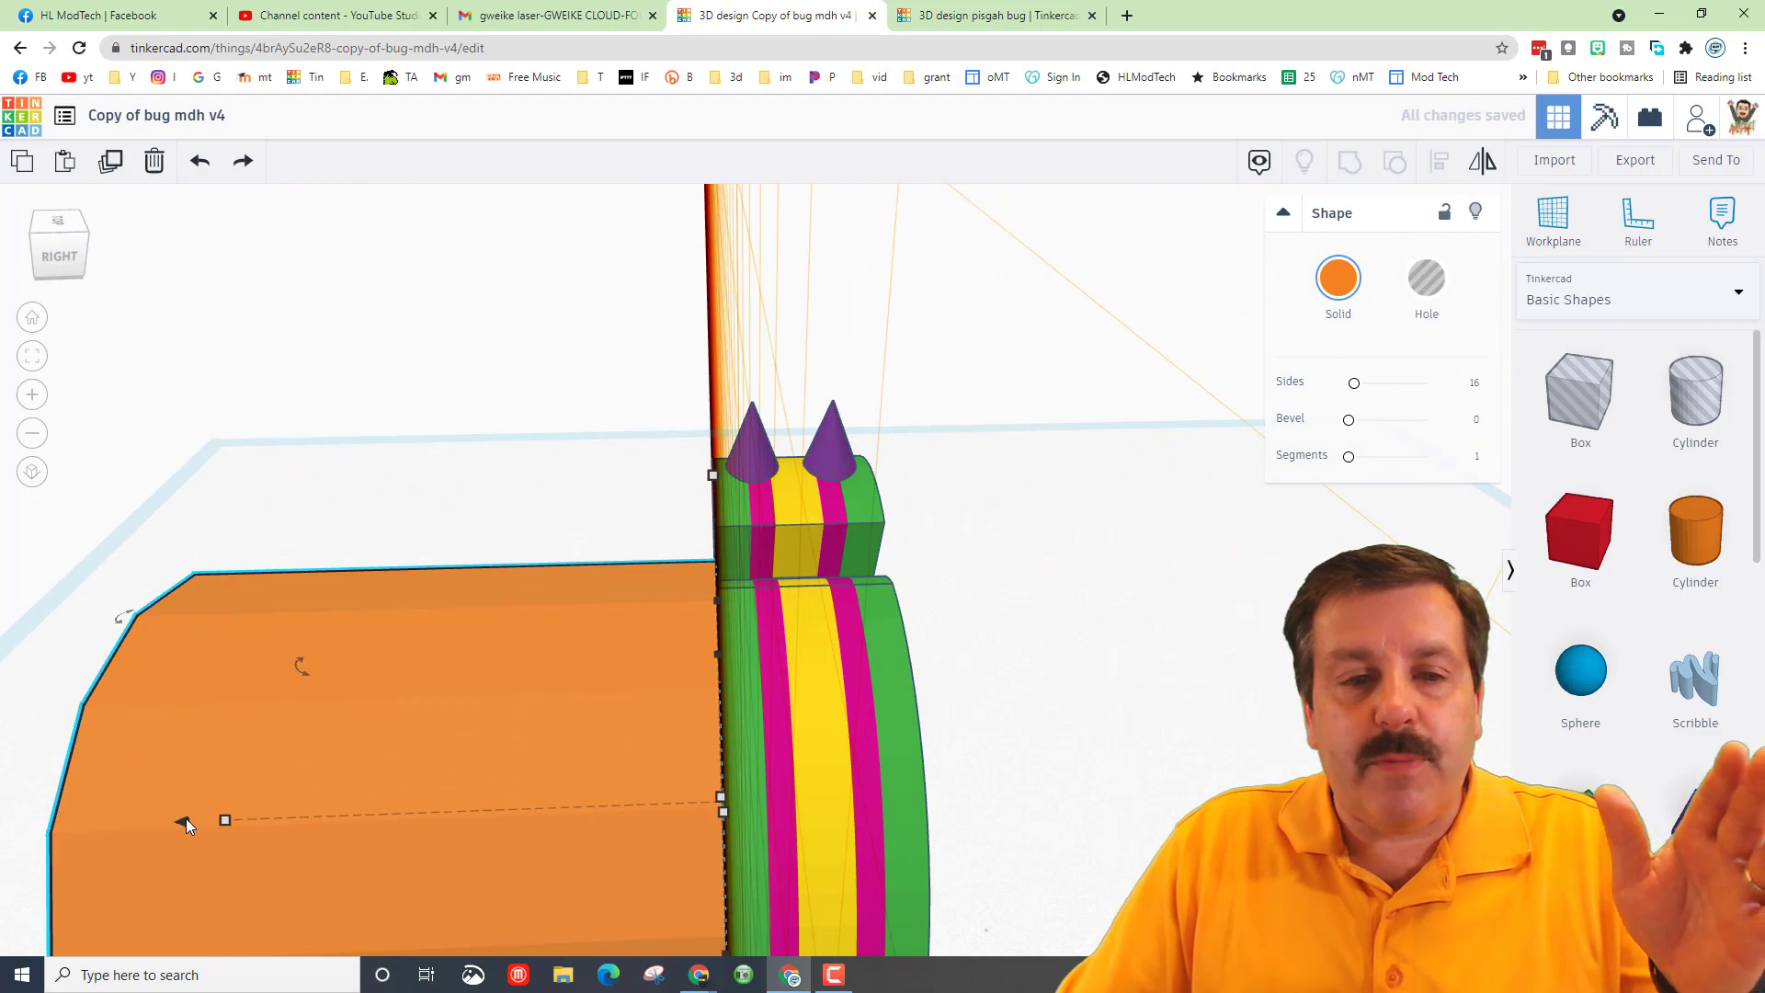
drag(186, 818, 428, 901)
right_drag(429, 901, 957, 708)
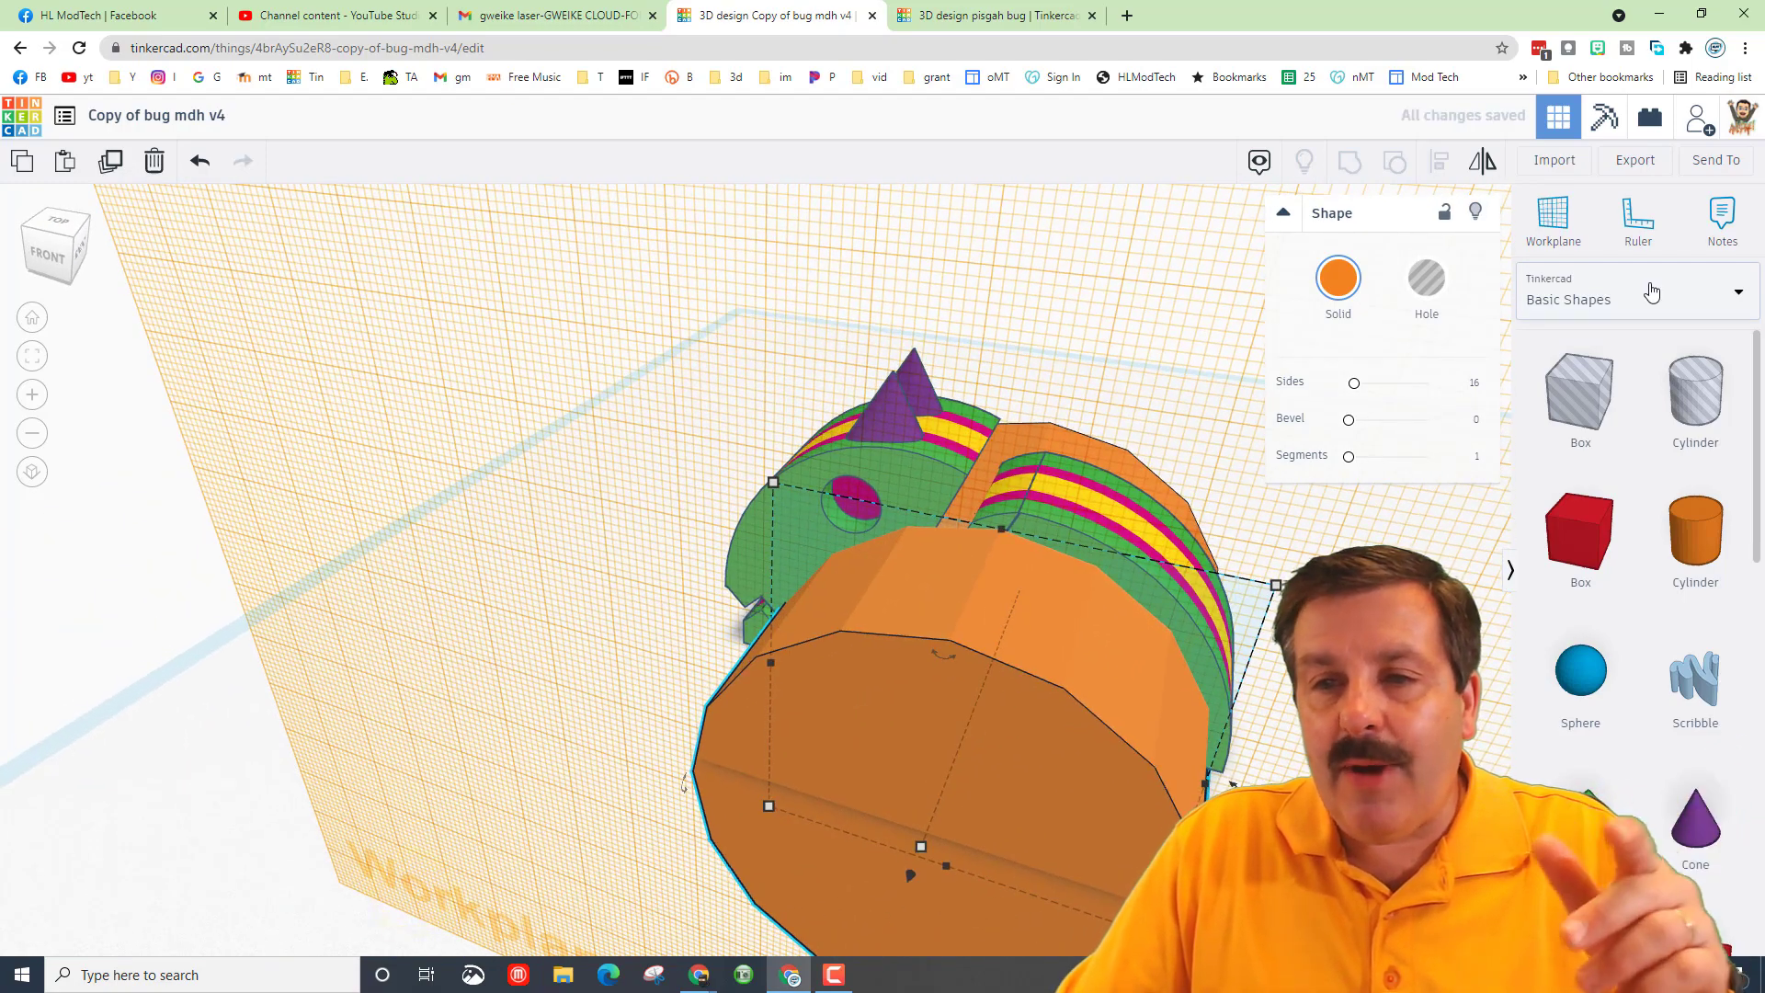
Place the workplane on the cylinder's upper facet, add a text shape there, and set its text to H
click(1033, 568)
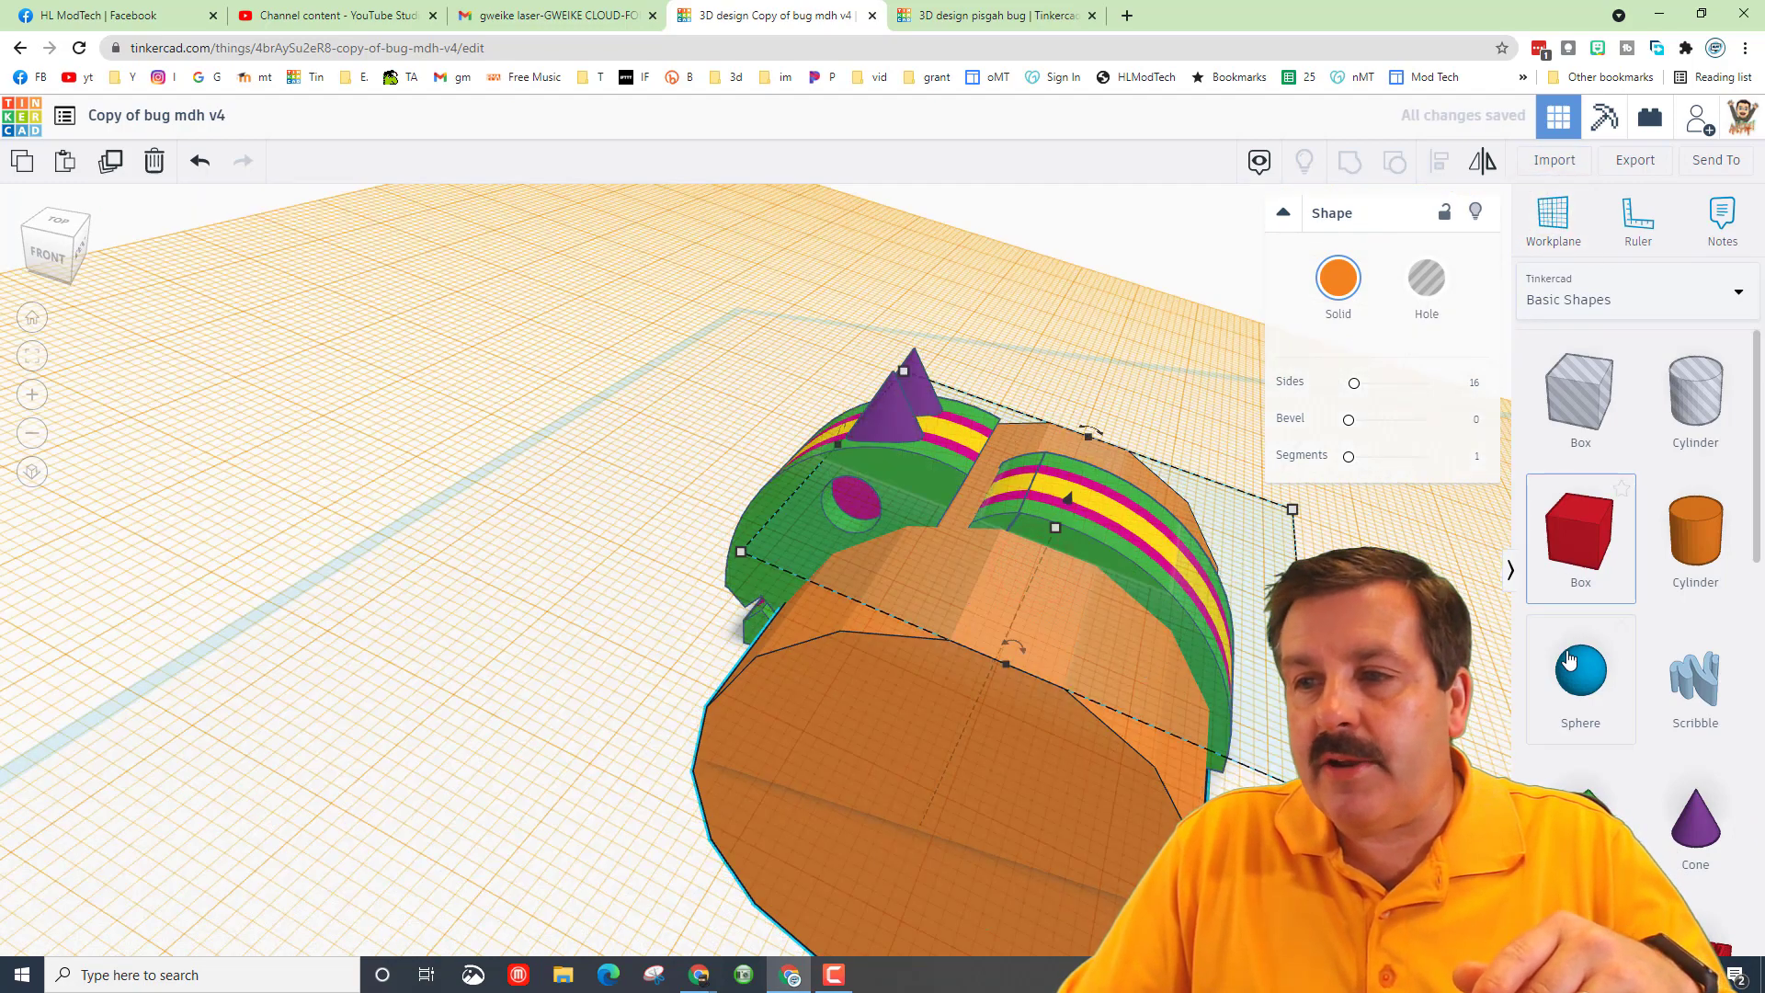
scroll(1576, 650, down, 3)
click(1719, 685)
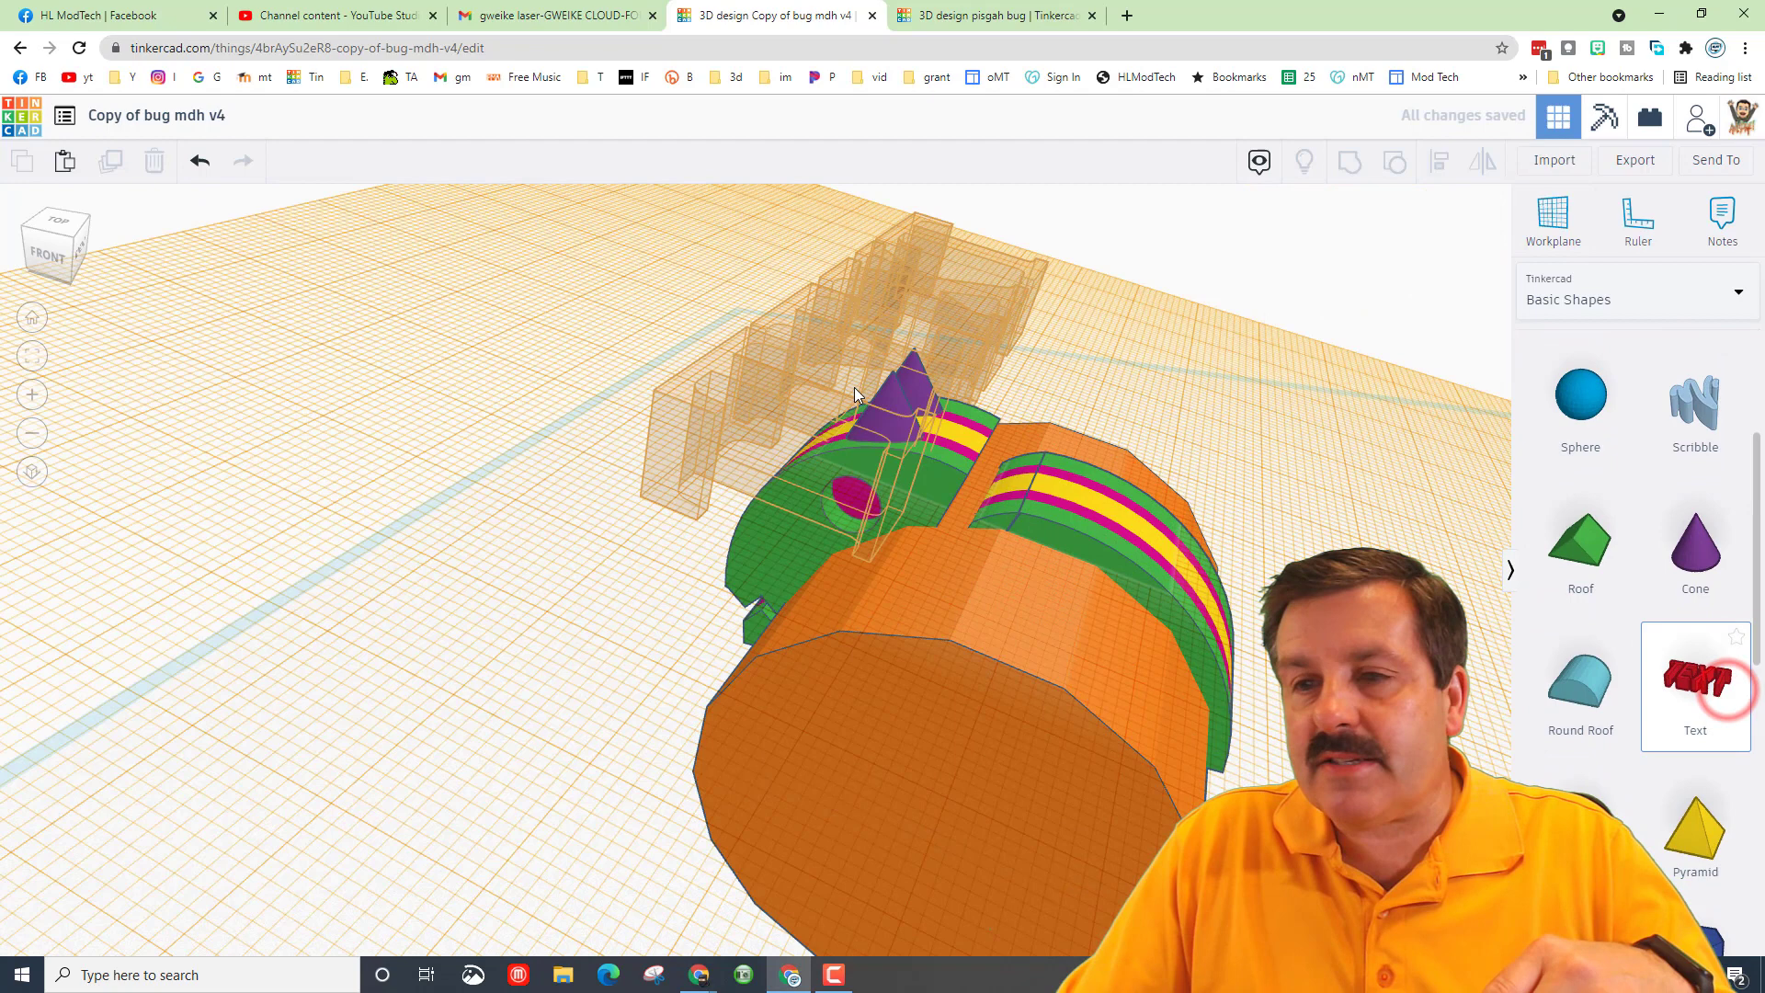
click(1083, 494)
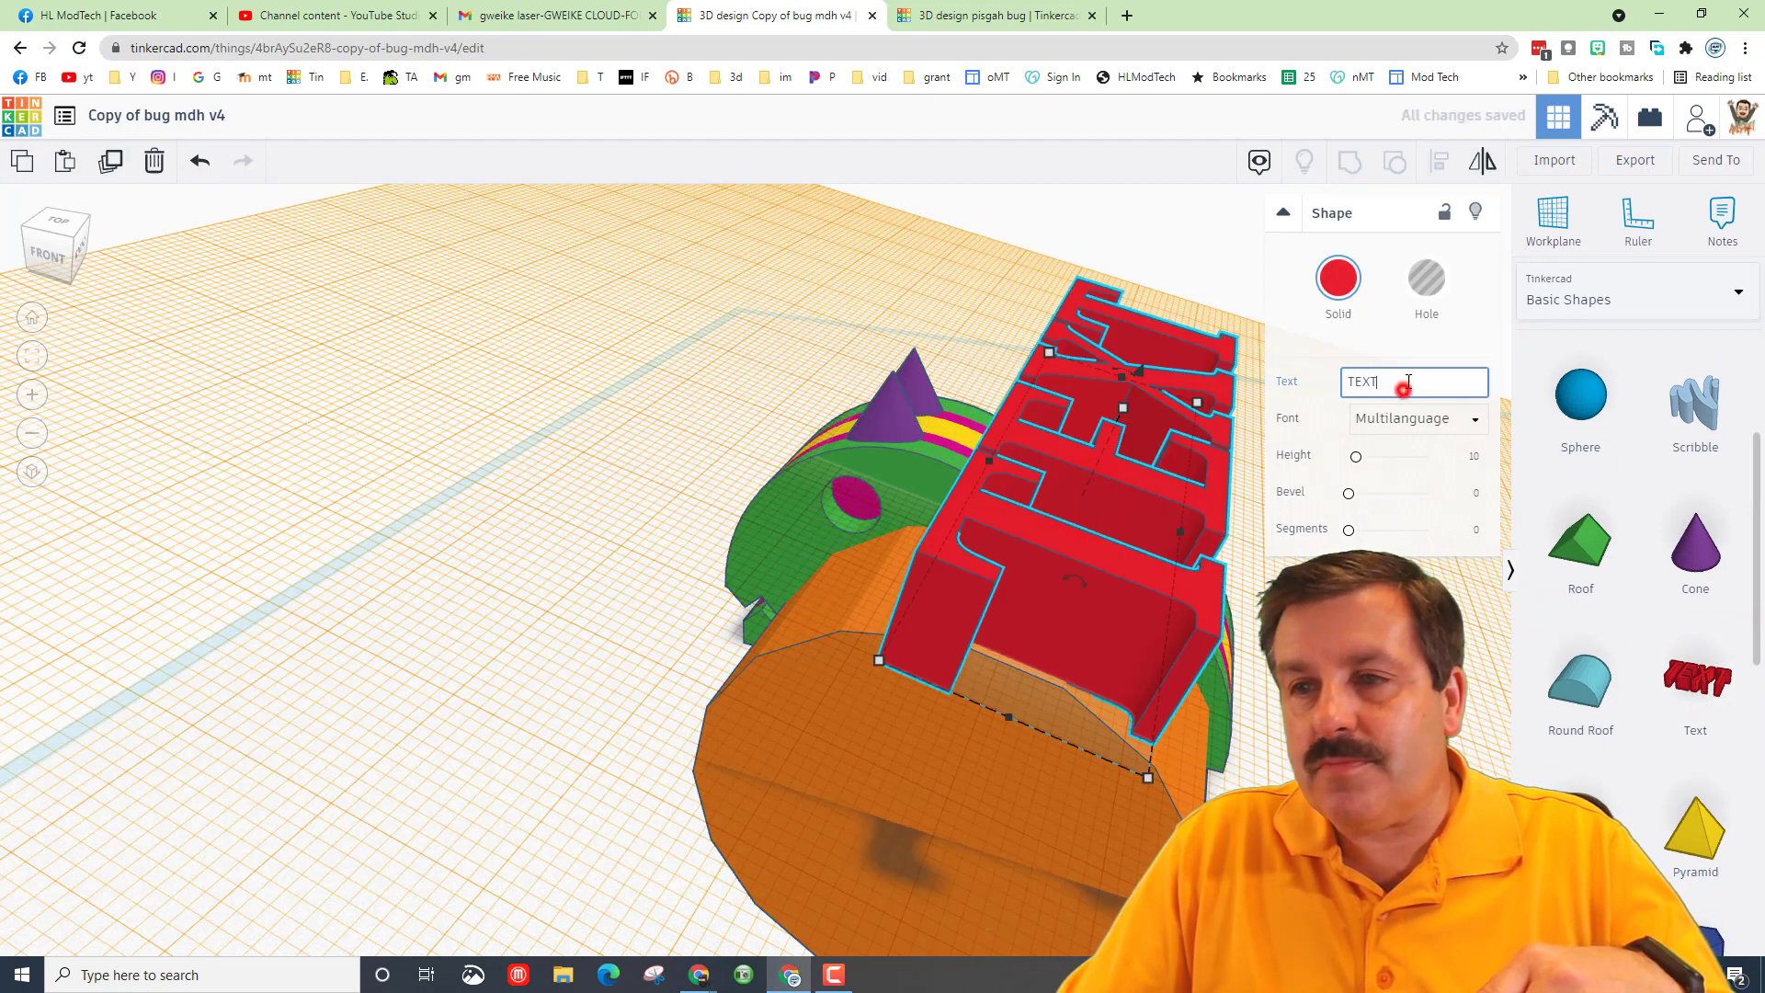
key(BackSpace)
key(BackSpace)
key(BackSpace)
key(BackSpace)
text(H)
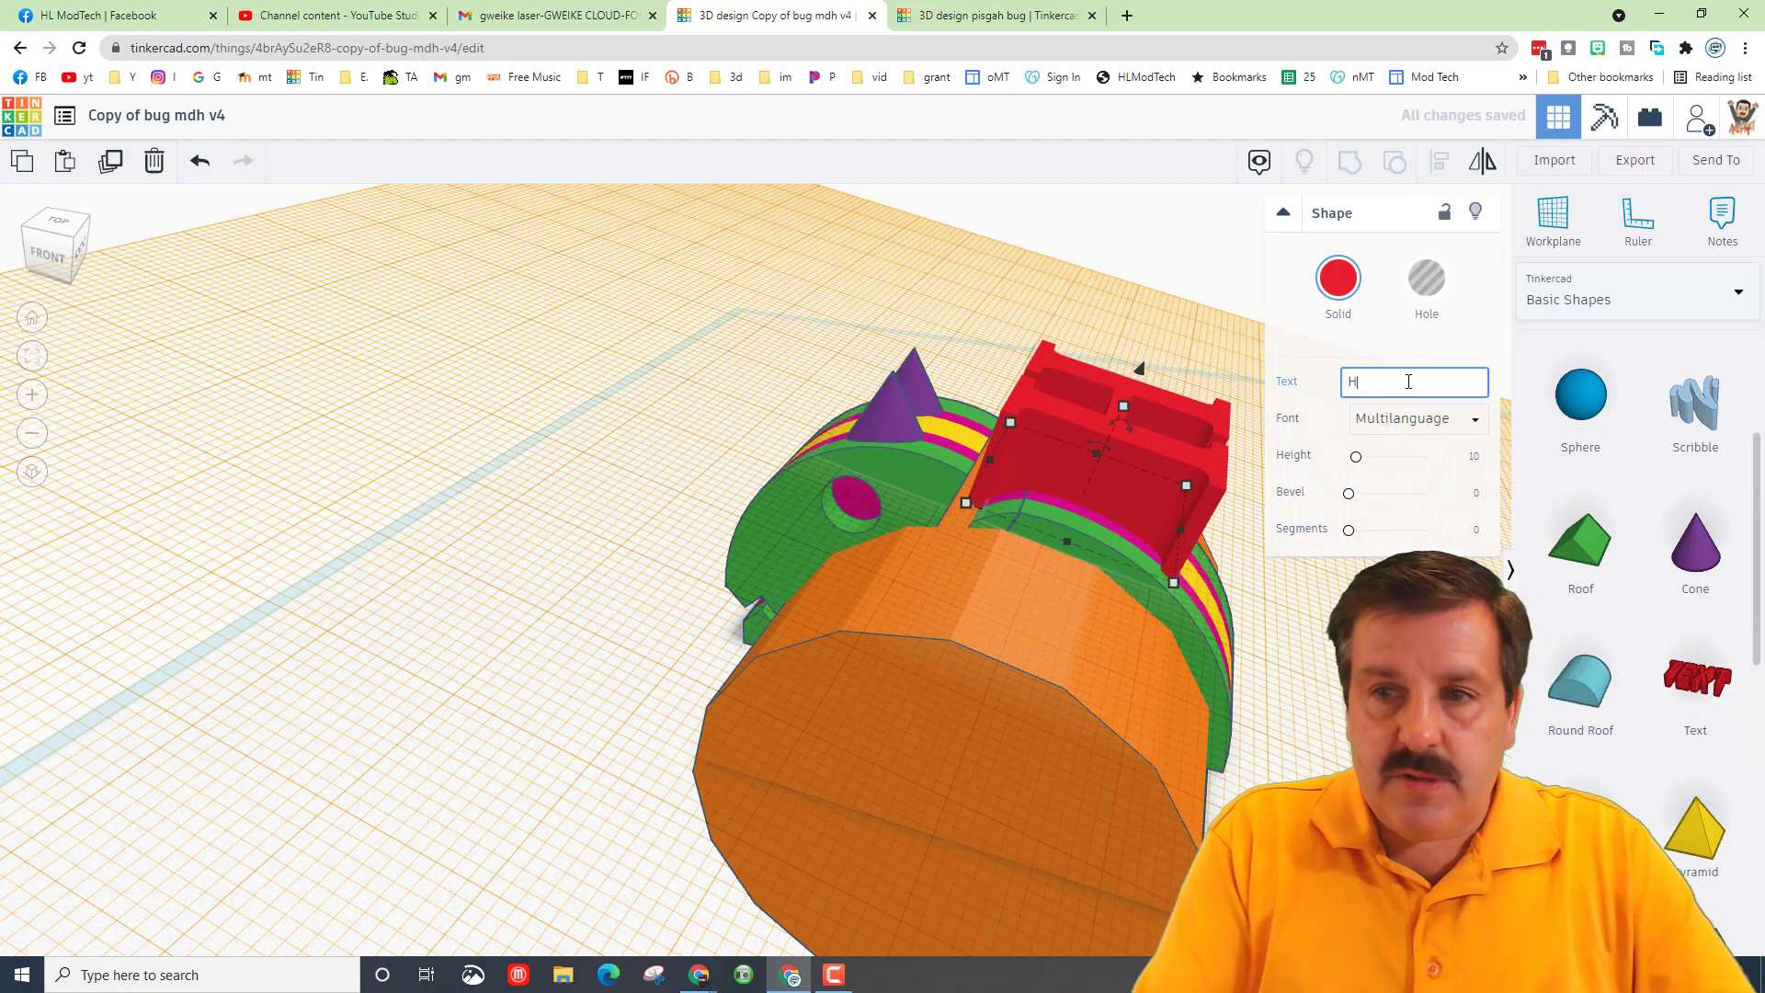
Scale the letter H down uniformly to about 7.8 by 7.3 mm
click(35, 357)
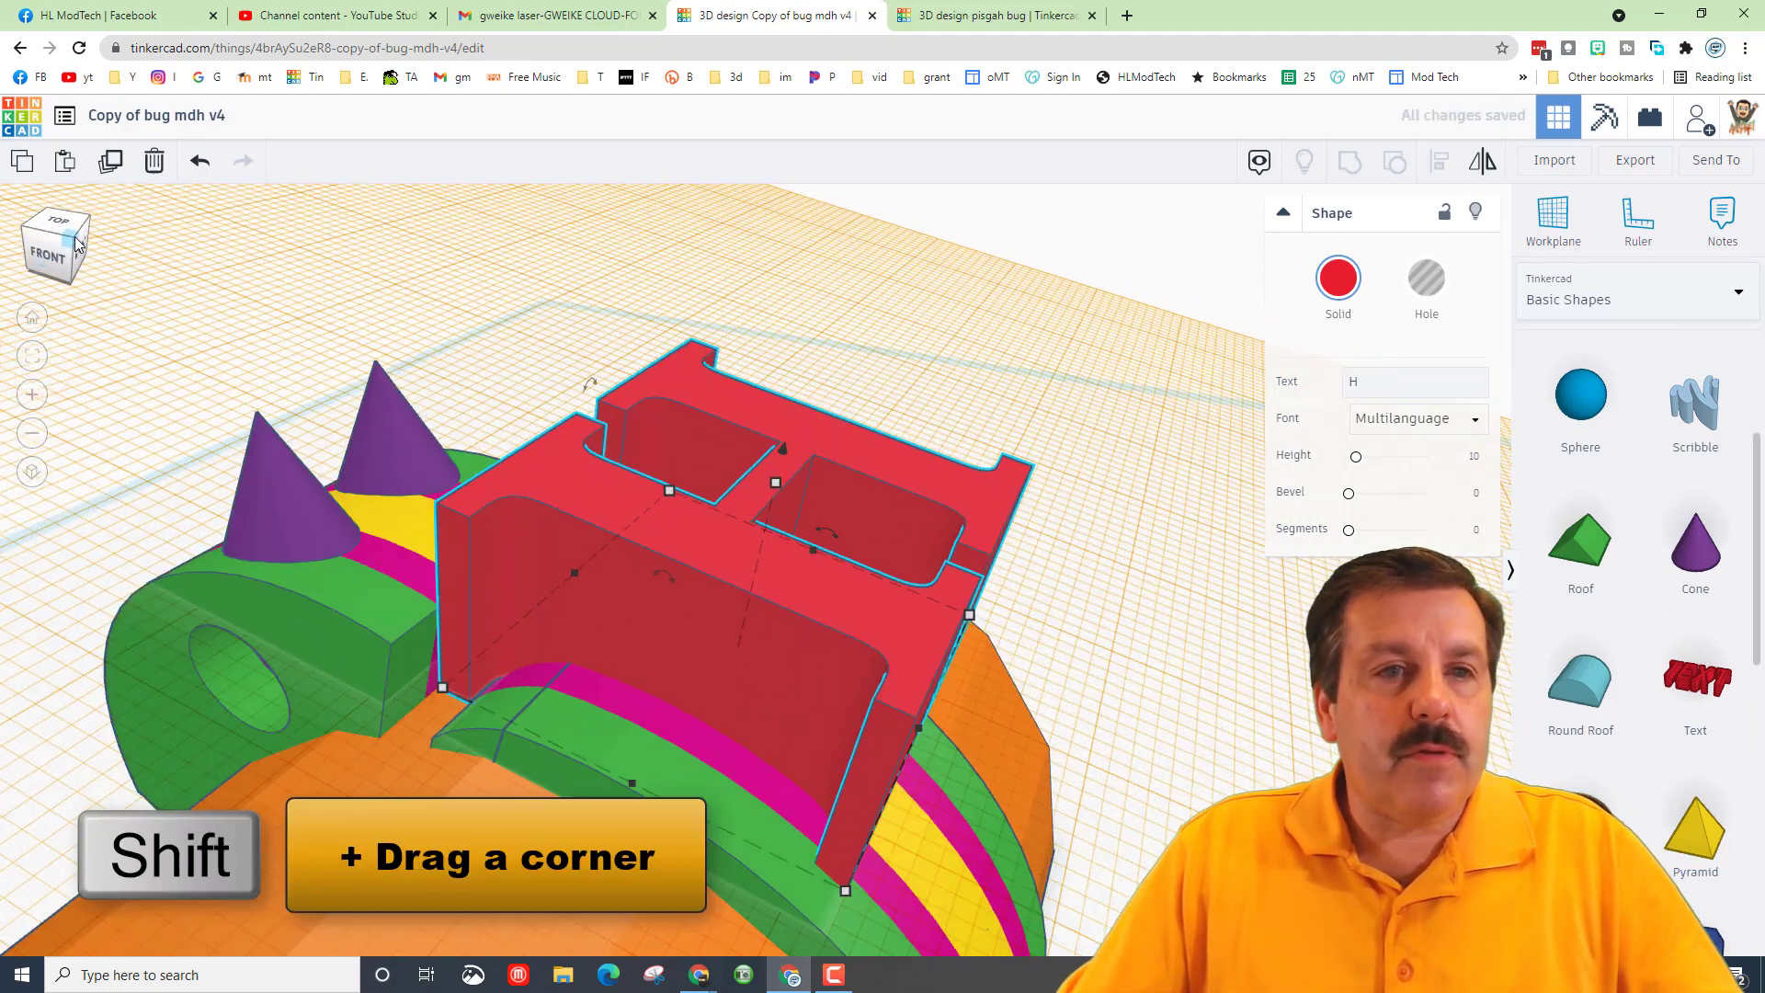
click(77, 243)
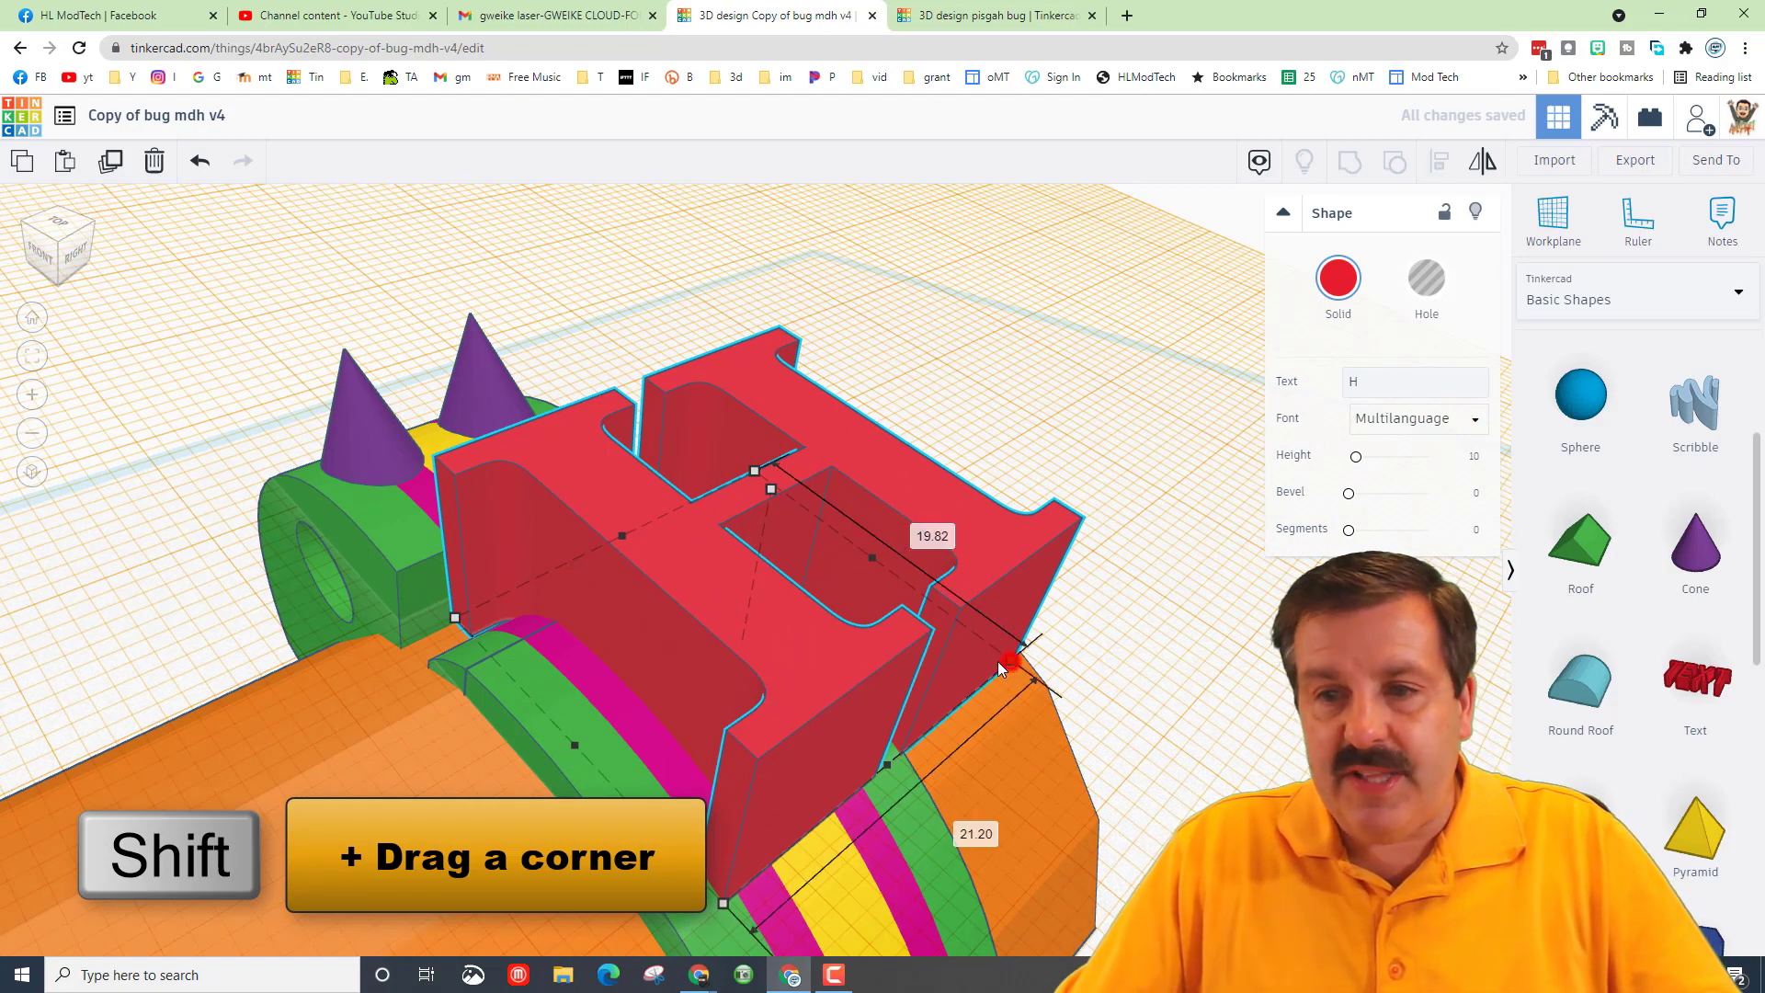
shift+drag(997, 660, 644, 608)
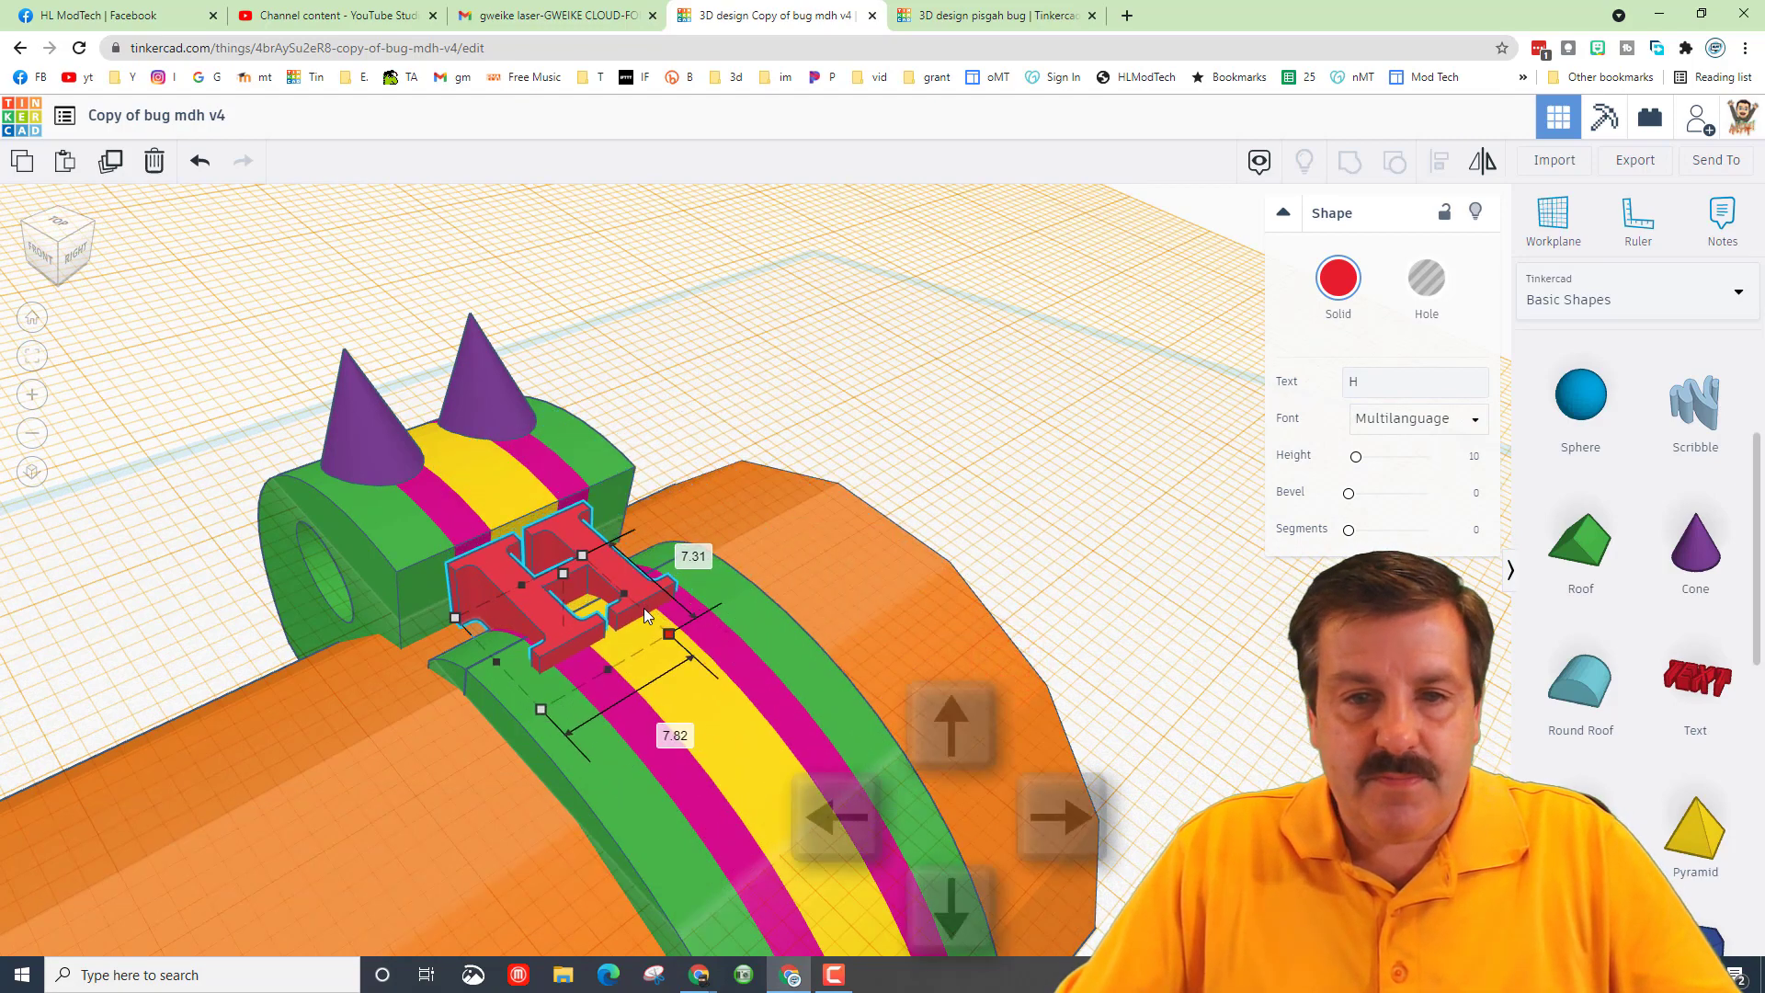
Centre the letter H over the stripes on the upper part of the bug's back and make it a hole
key(Down)
key(Down)
key(Down)
key(Down)
key(Right)
key(Right)
key(Right)
key(Right)
key(Right)
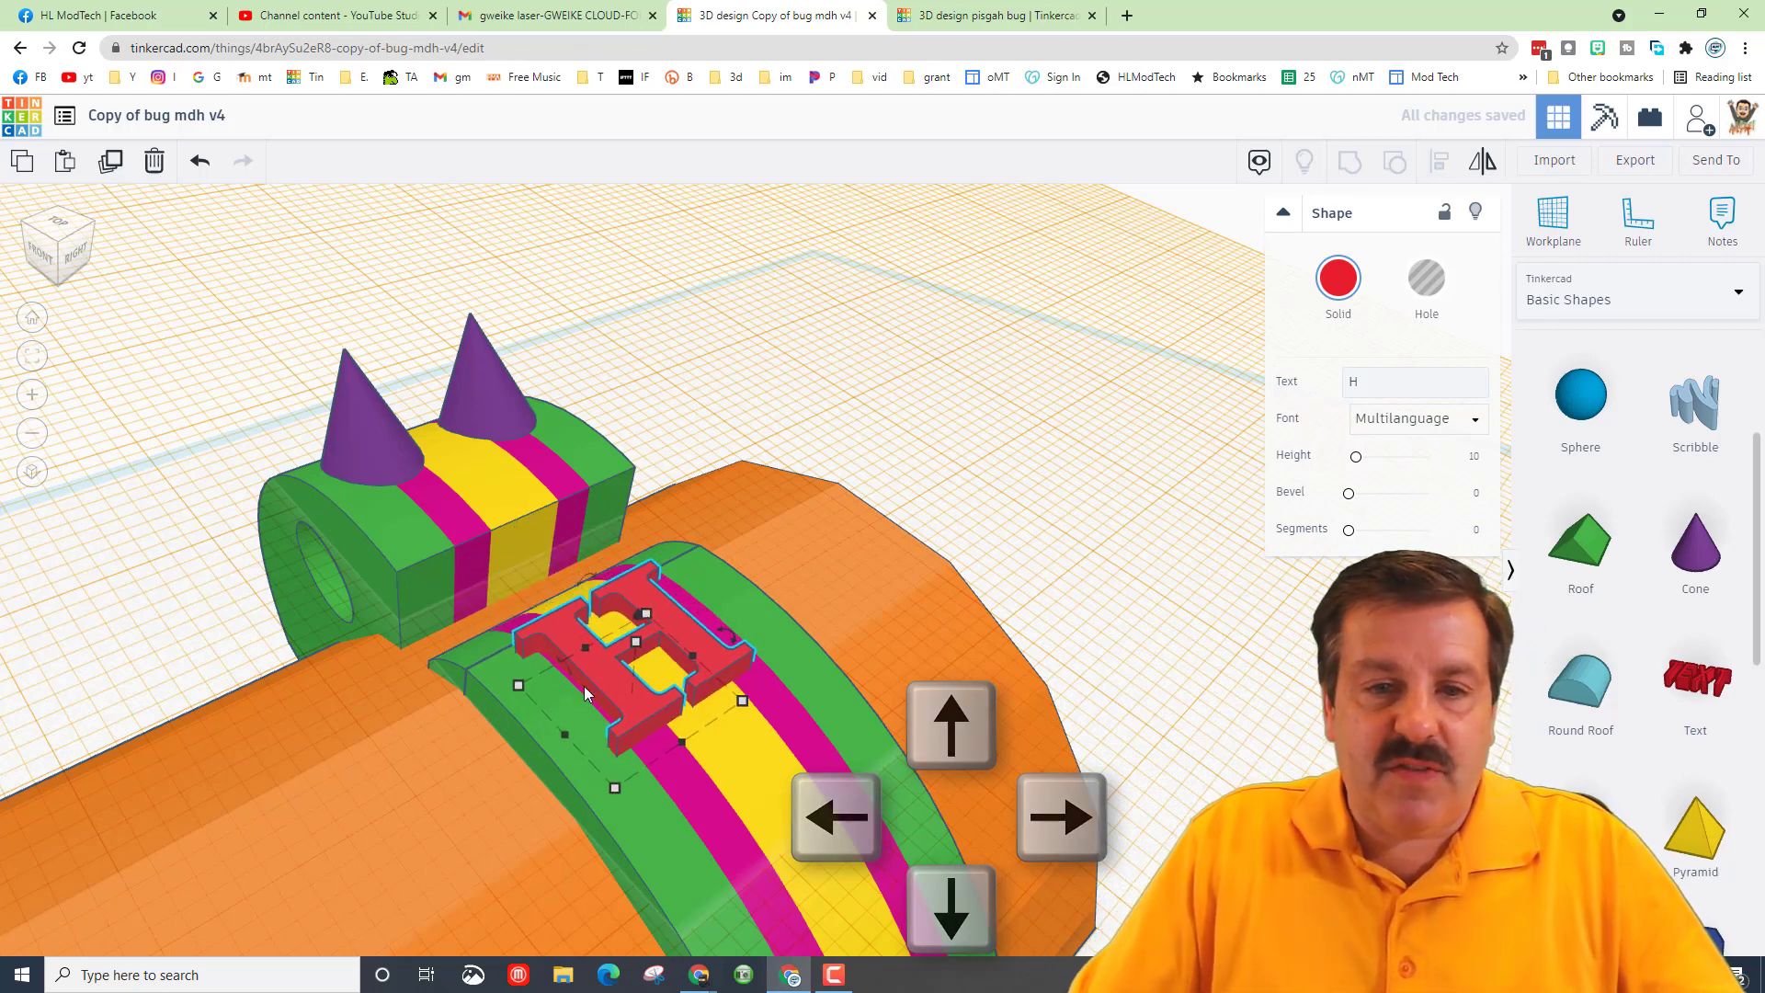
click(1427, 275)
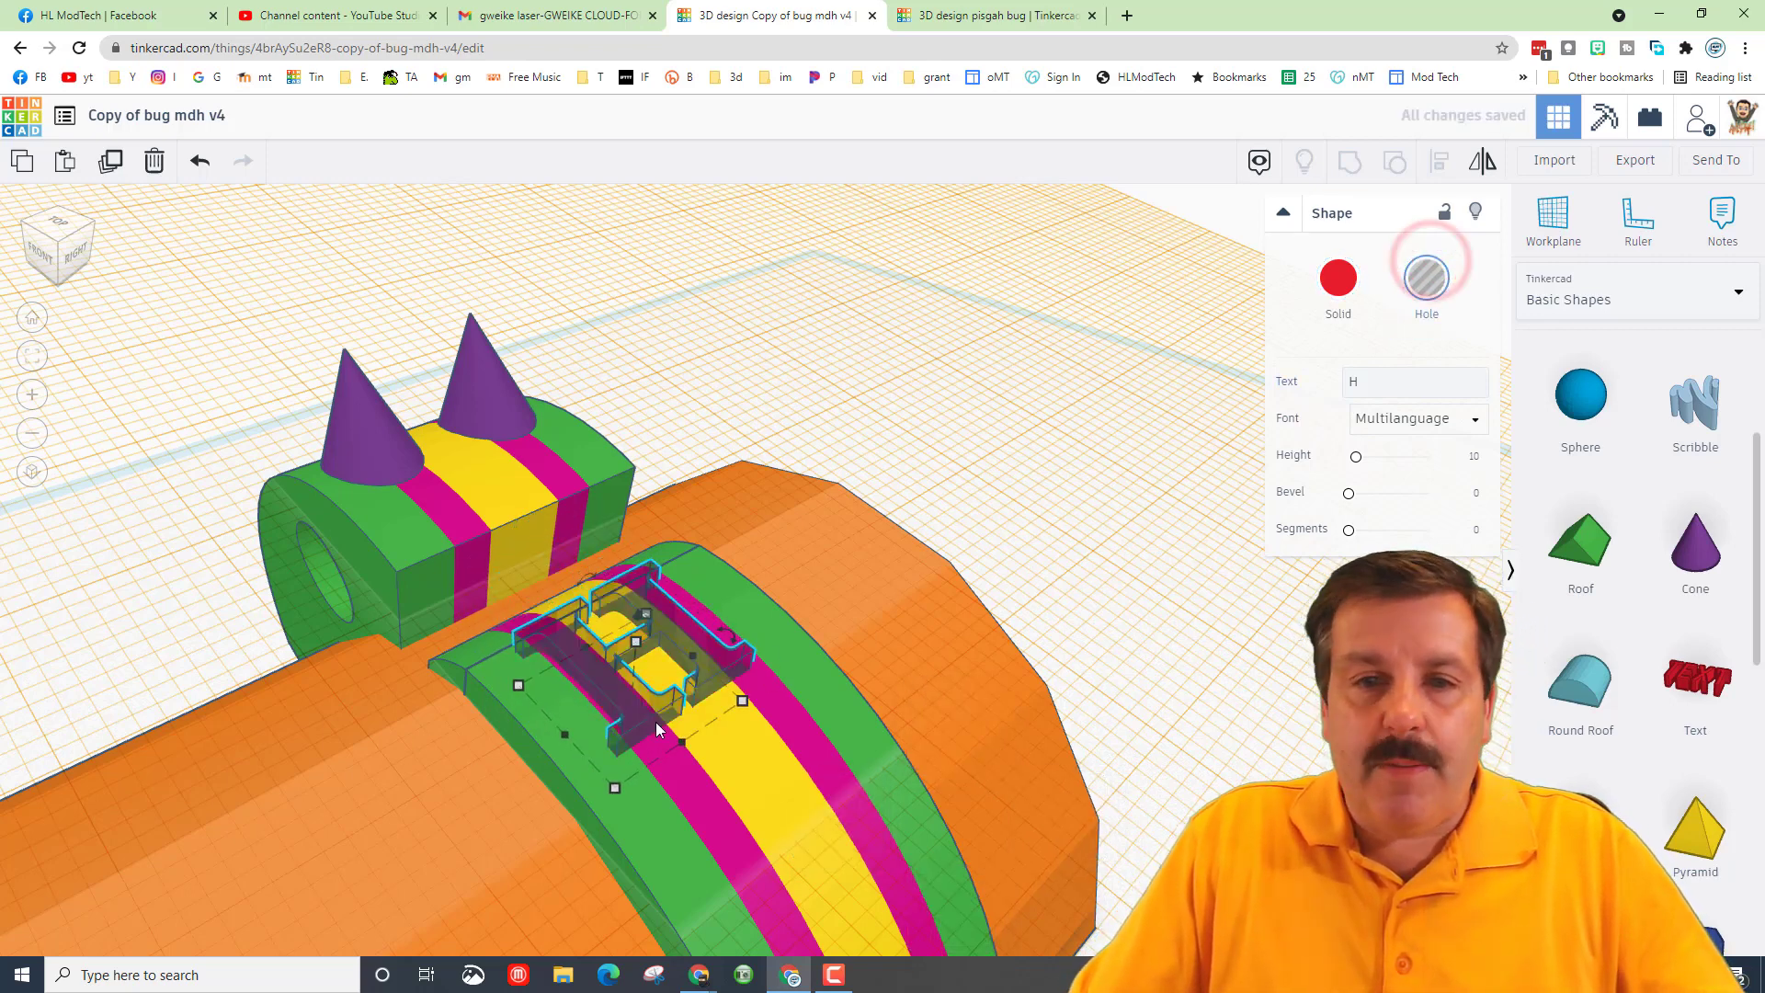
key(Right)
key(Right)
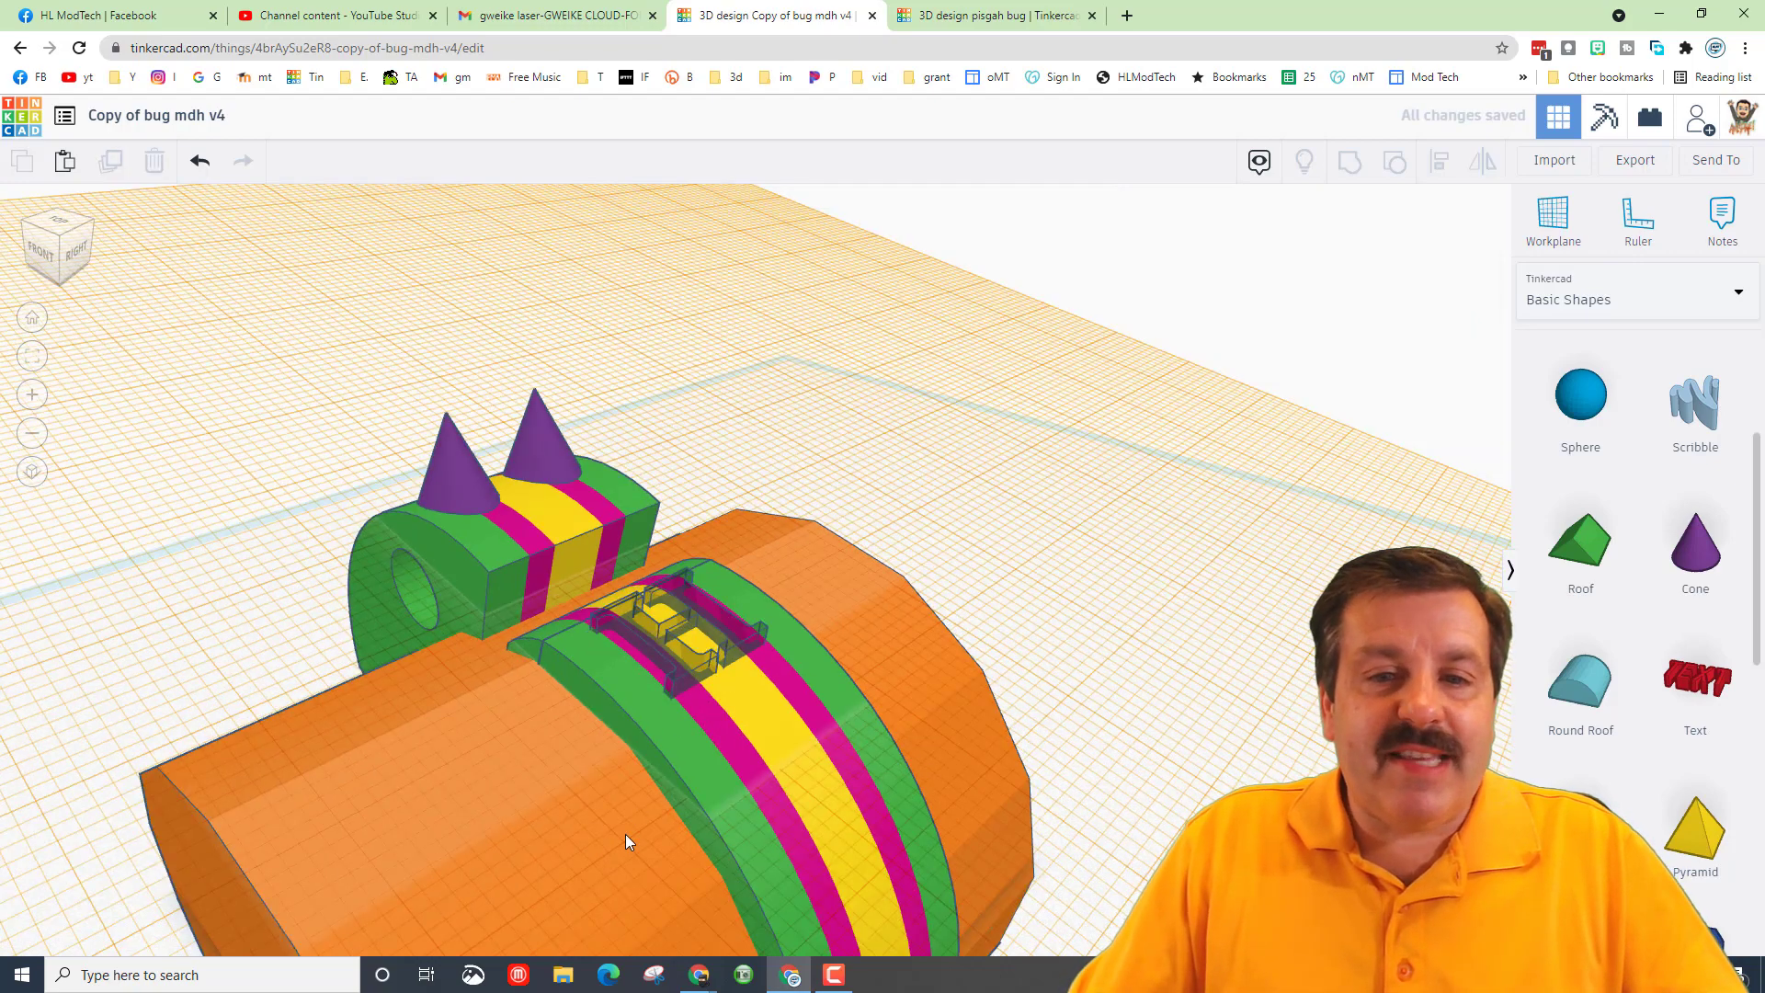
Place the workplane on the cylinder's next facet down and add another text shape over the bug's back
right_drag(626, 841, 651, 750)
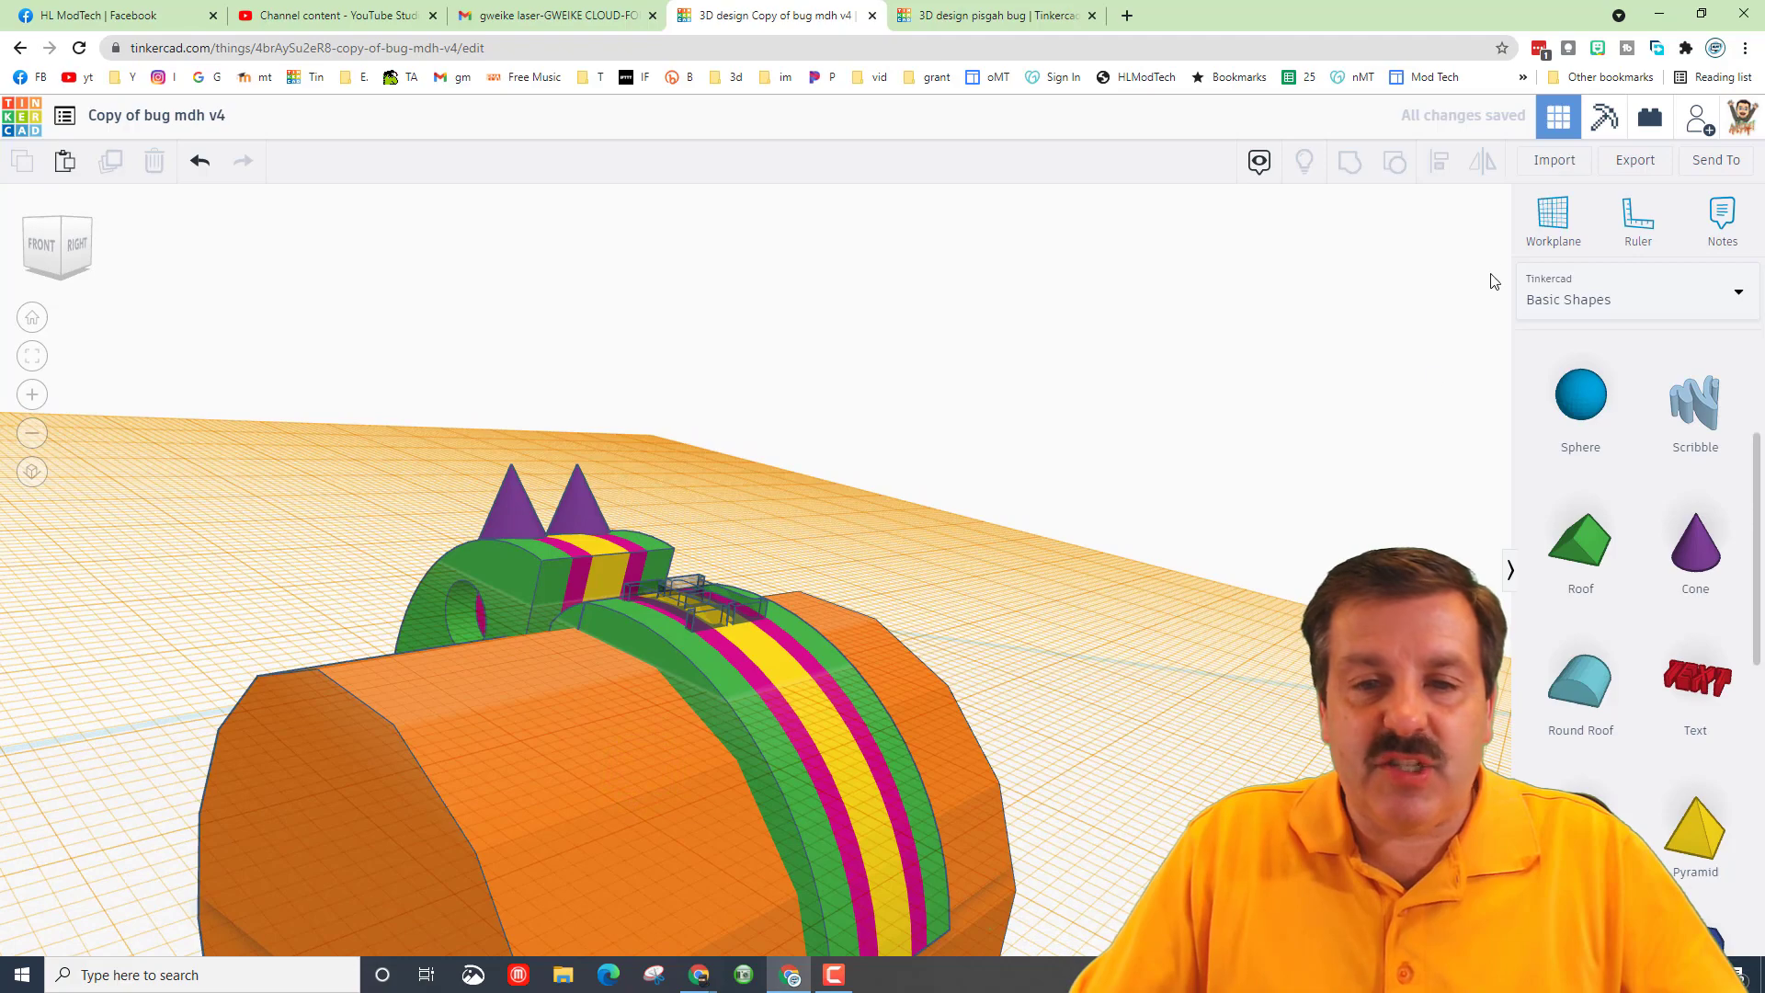
click(1537, 237)
click(581, 732)
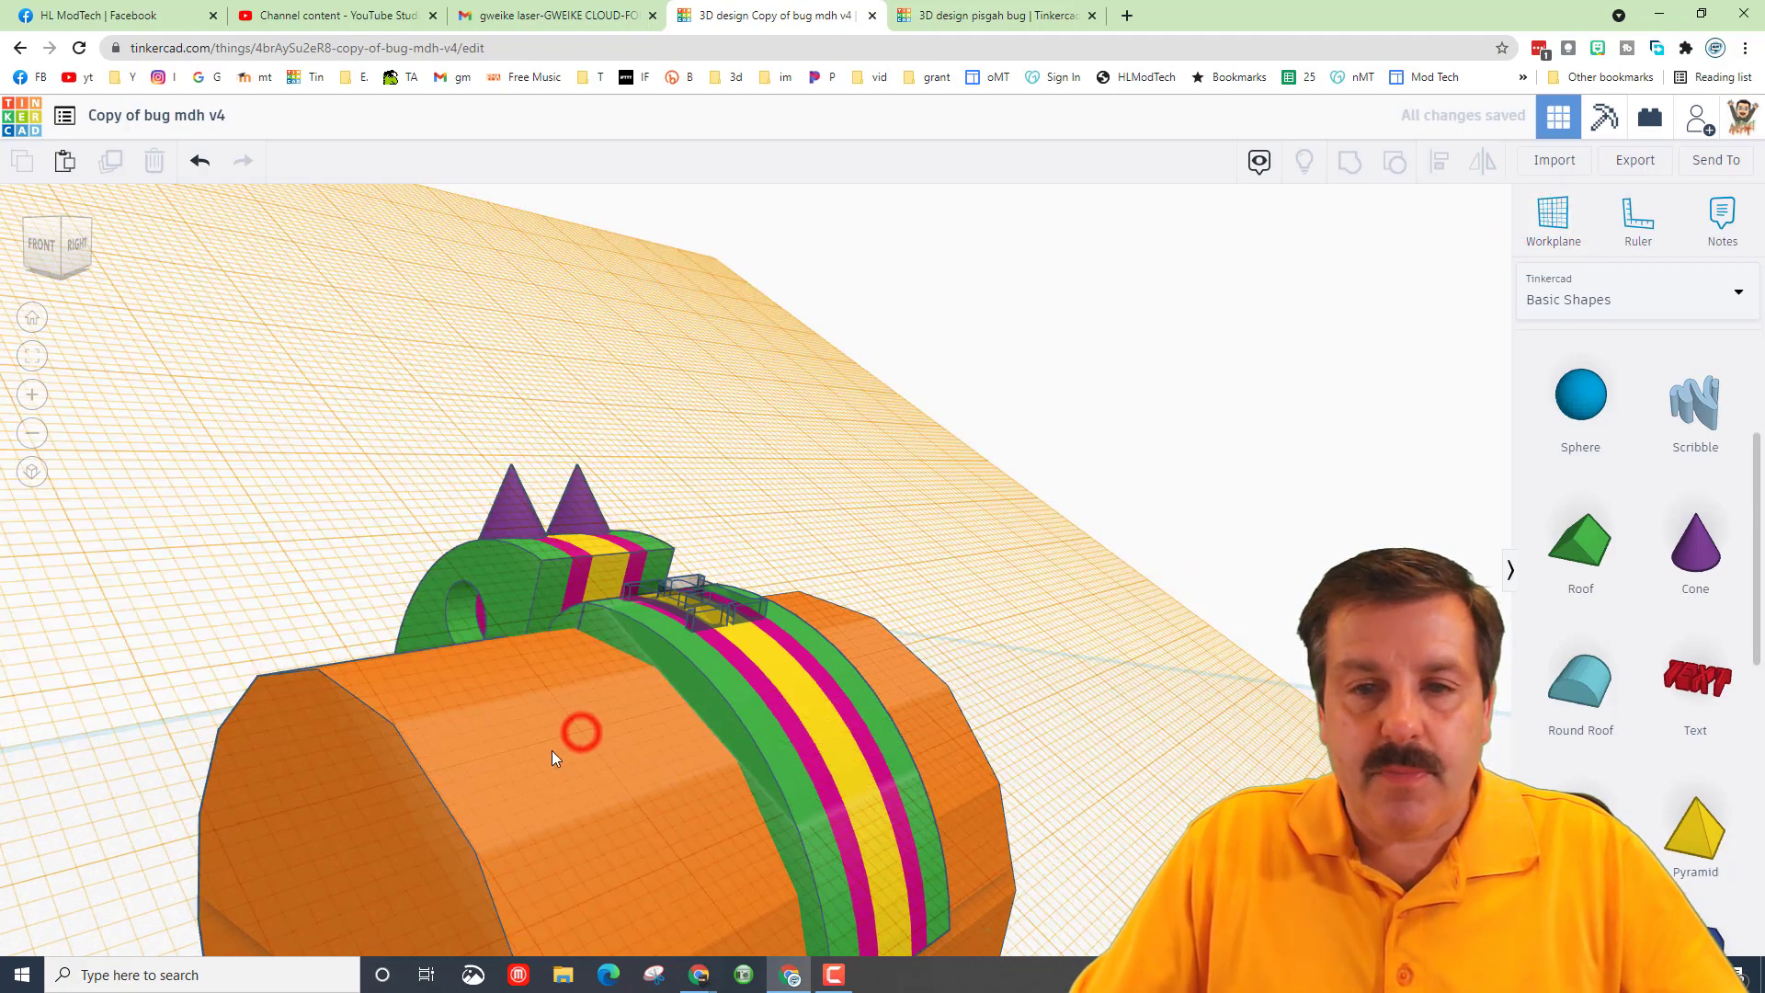
right_drag(853, 737, 515, 772)
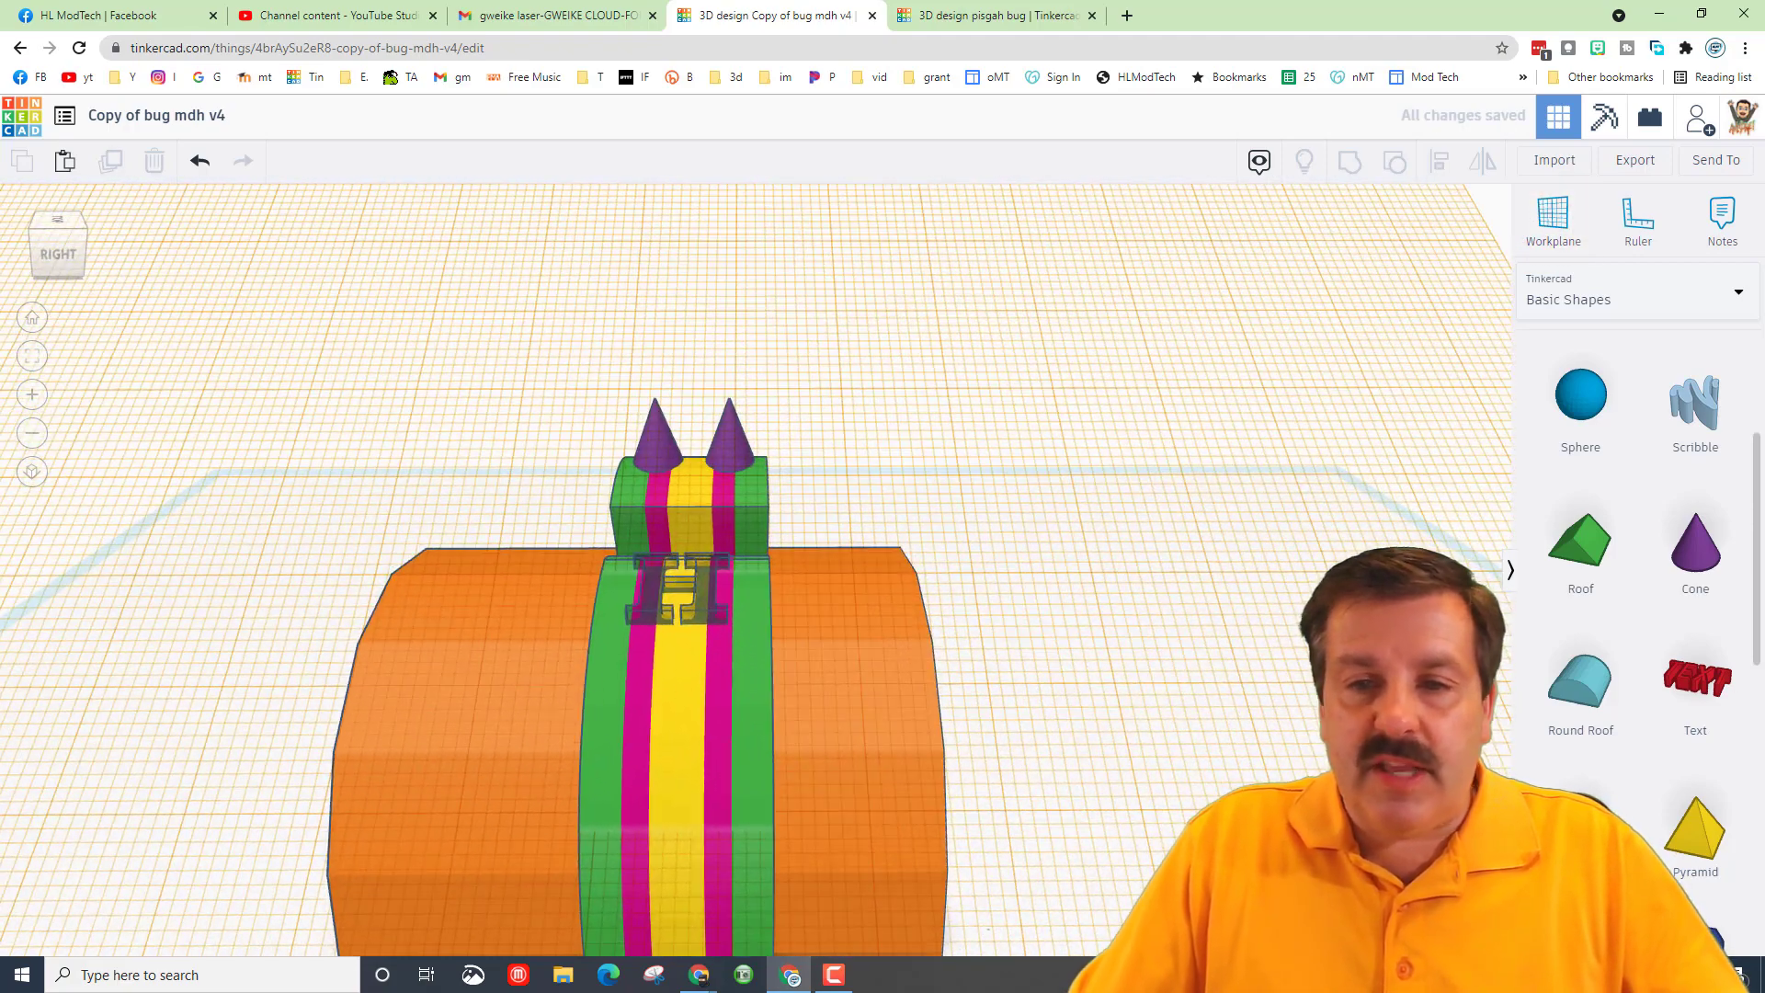
drag(1544, 707, 704, 693)
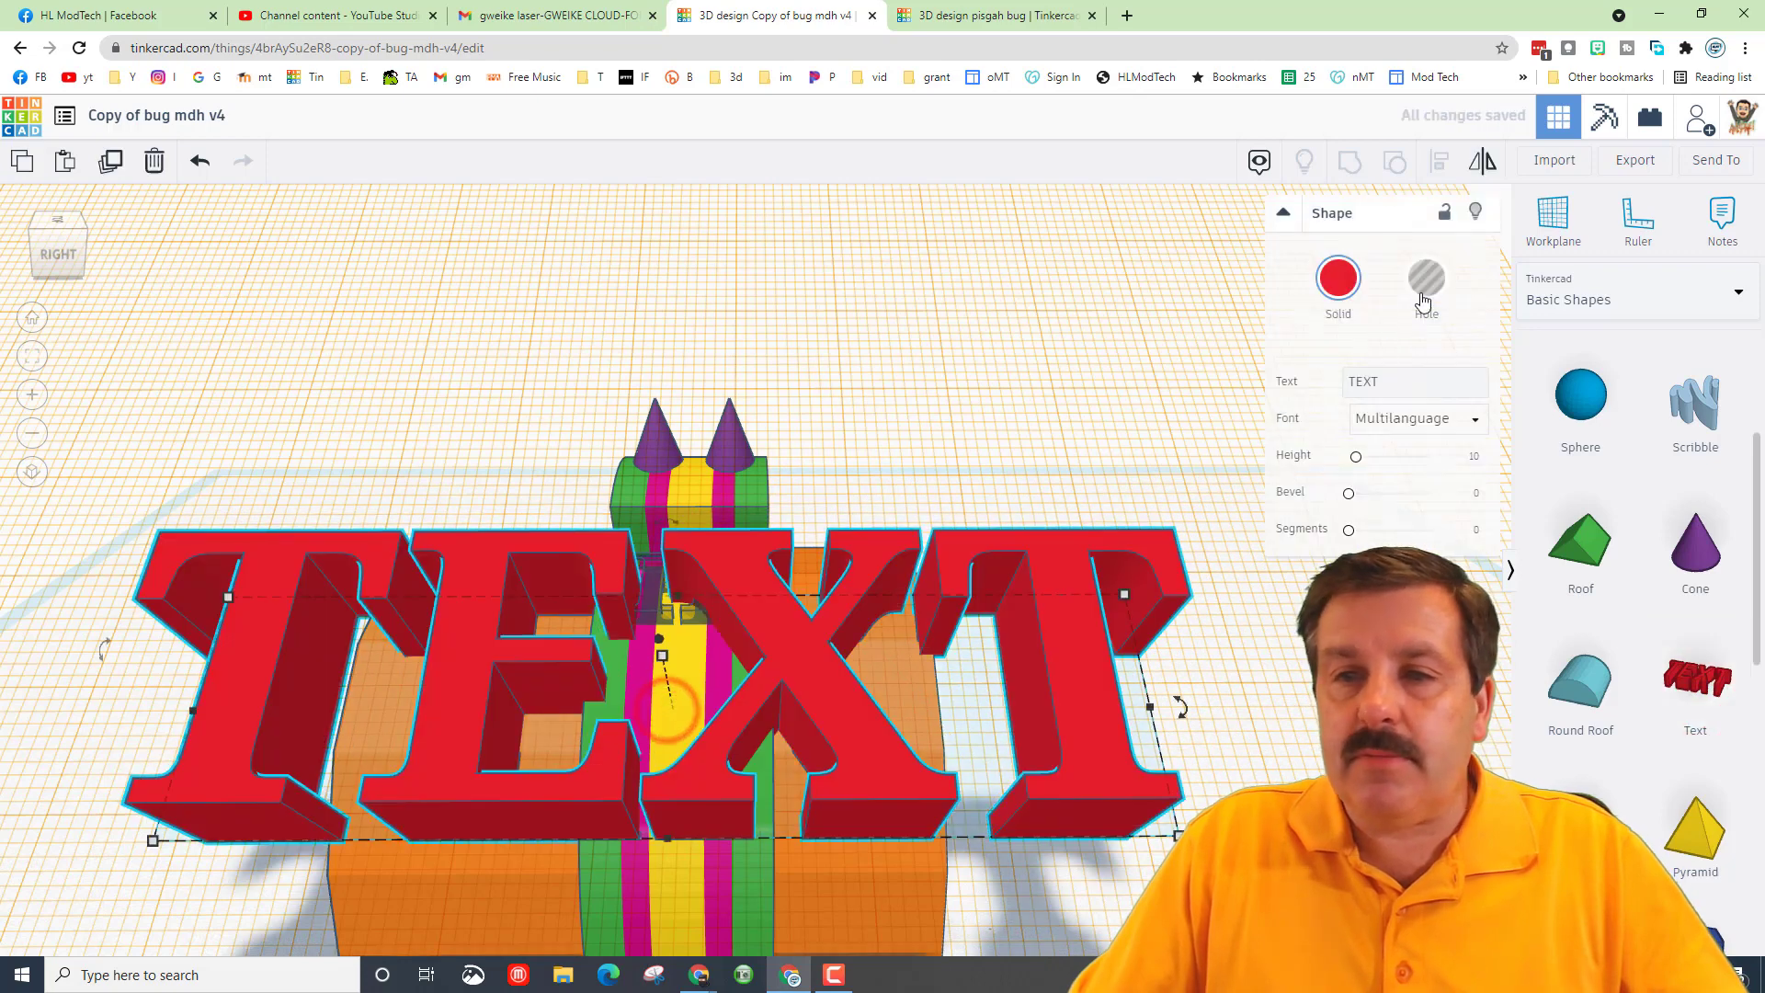
Set the new shape's text to a lowercase i and make it a hole
key(BackSpace)
key(BackSpace)
key(BackSpace)
key(BackSpace)
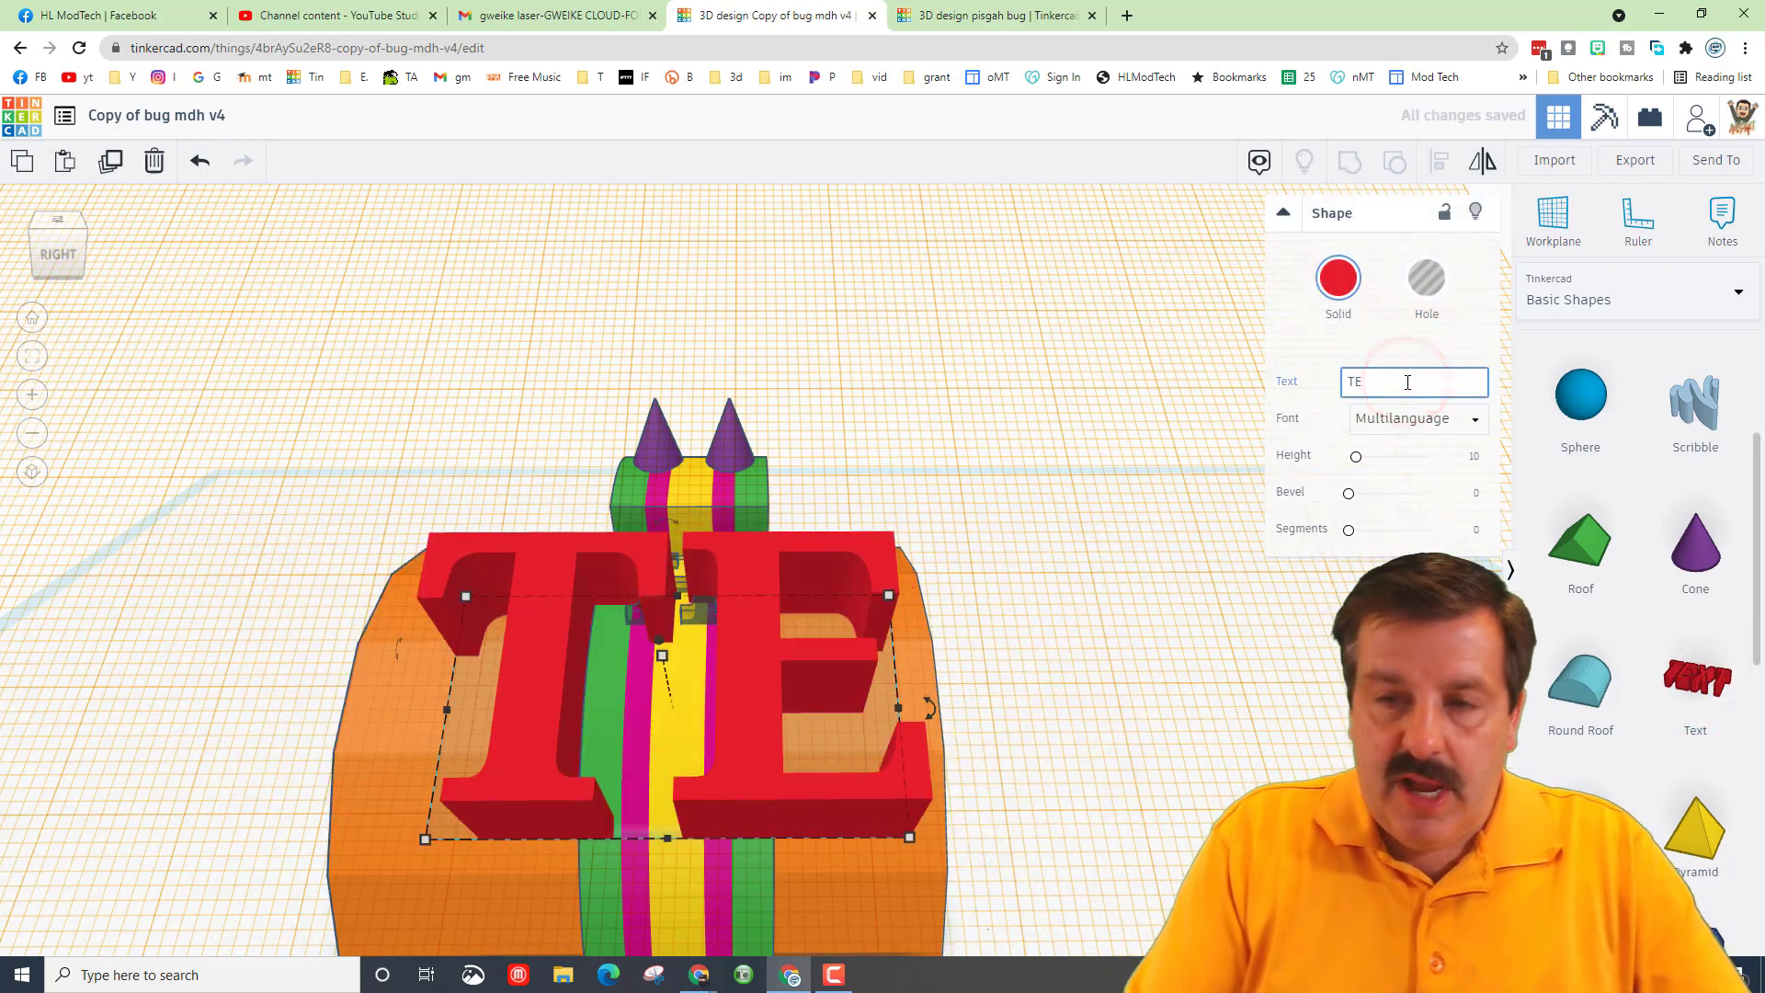
text(i)
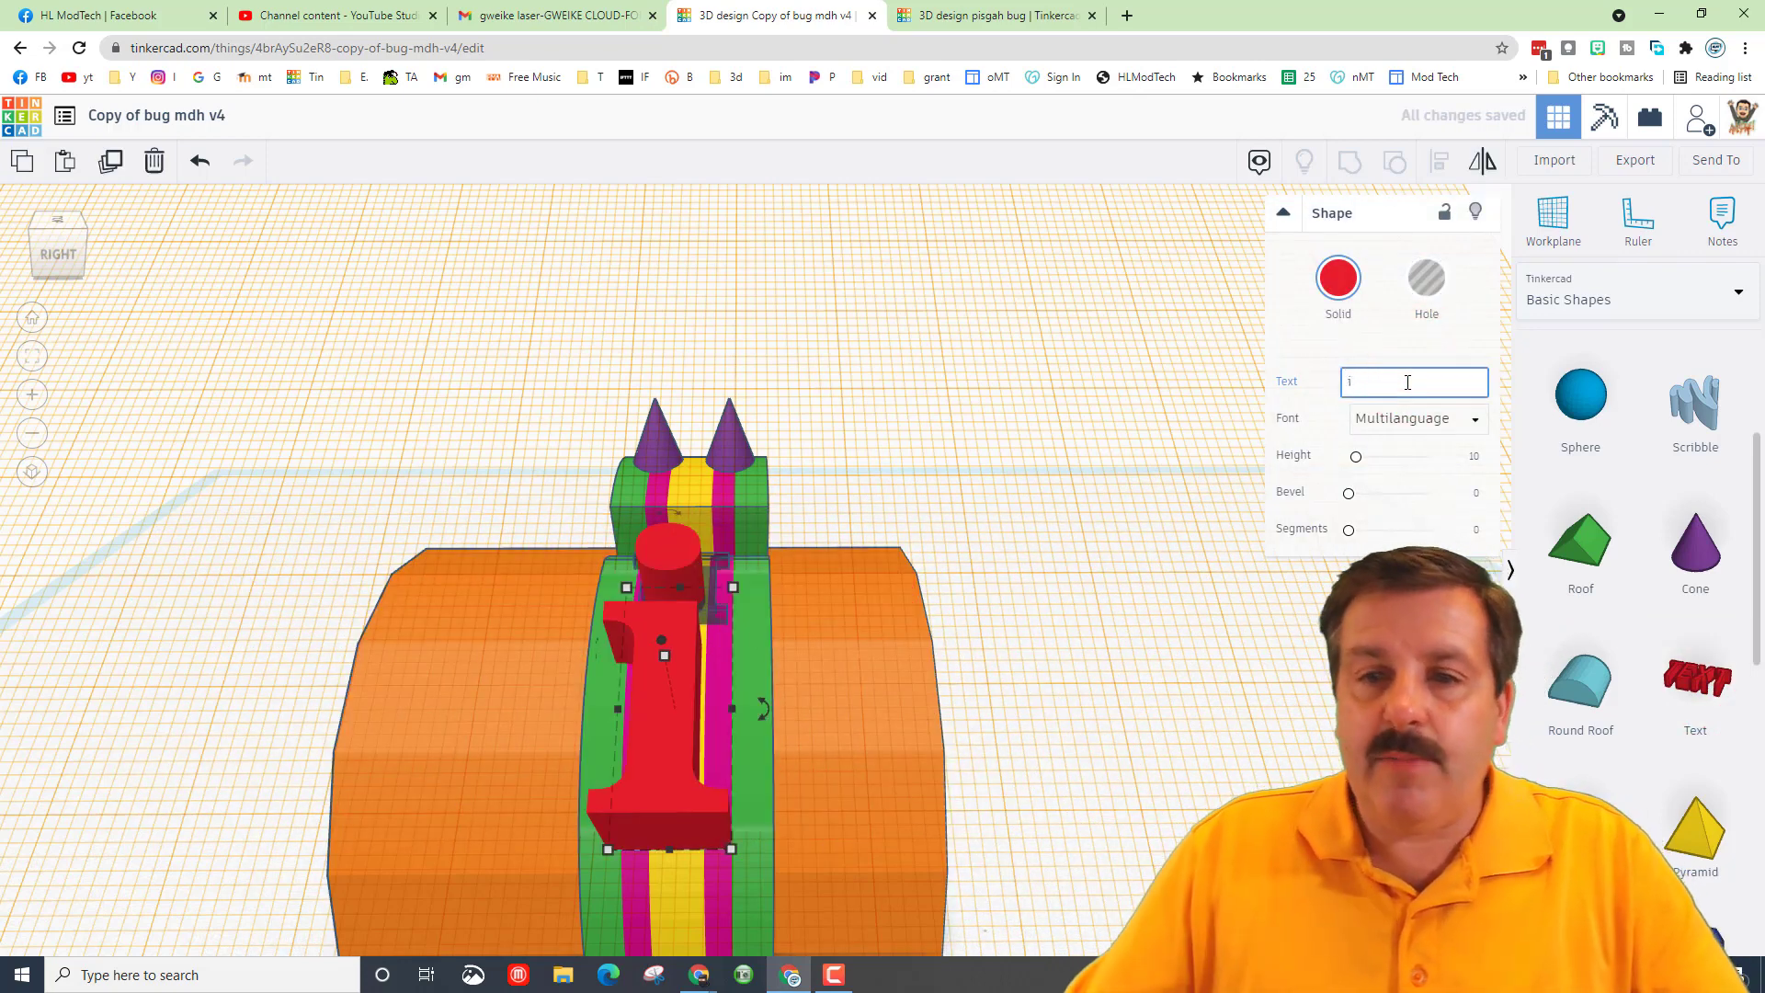
click(1421, 287)
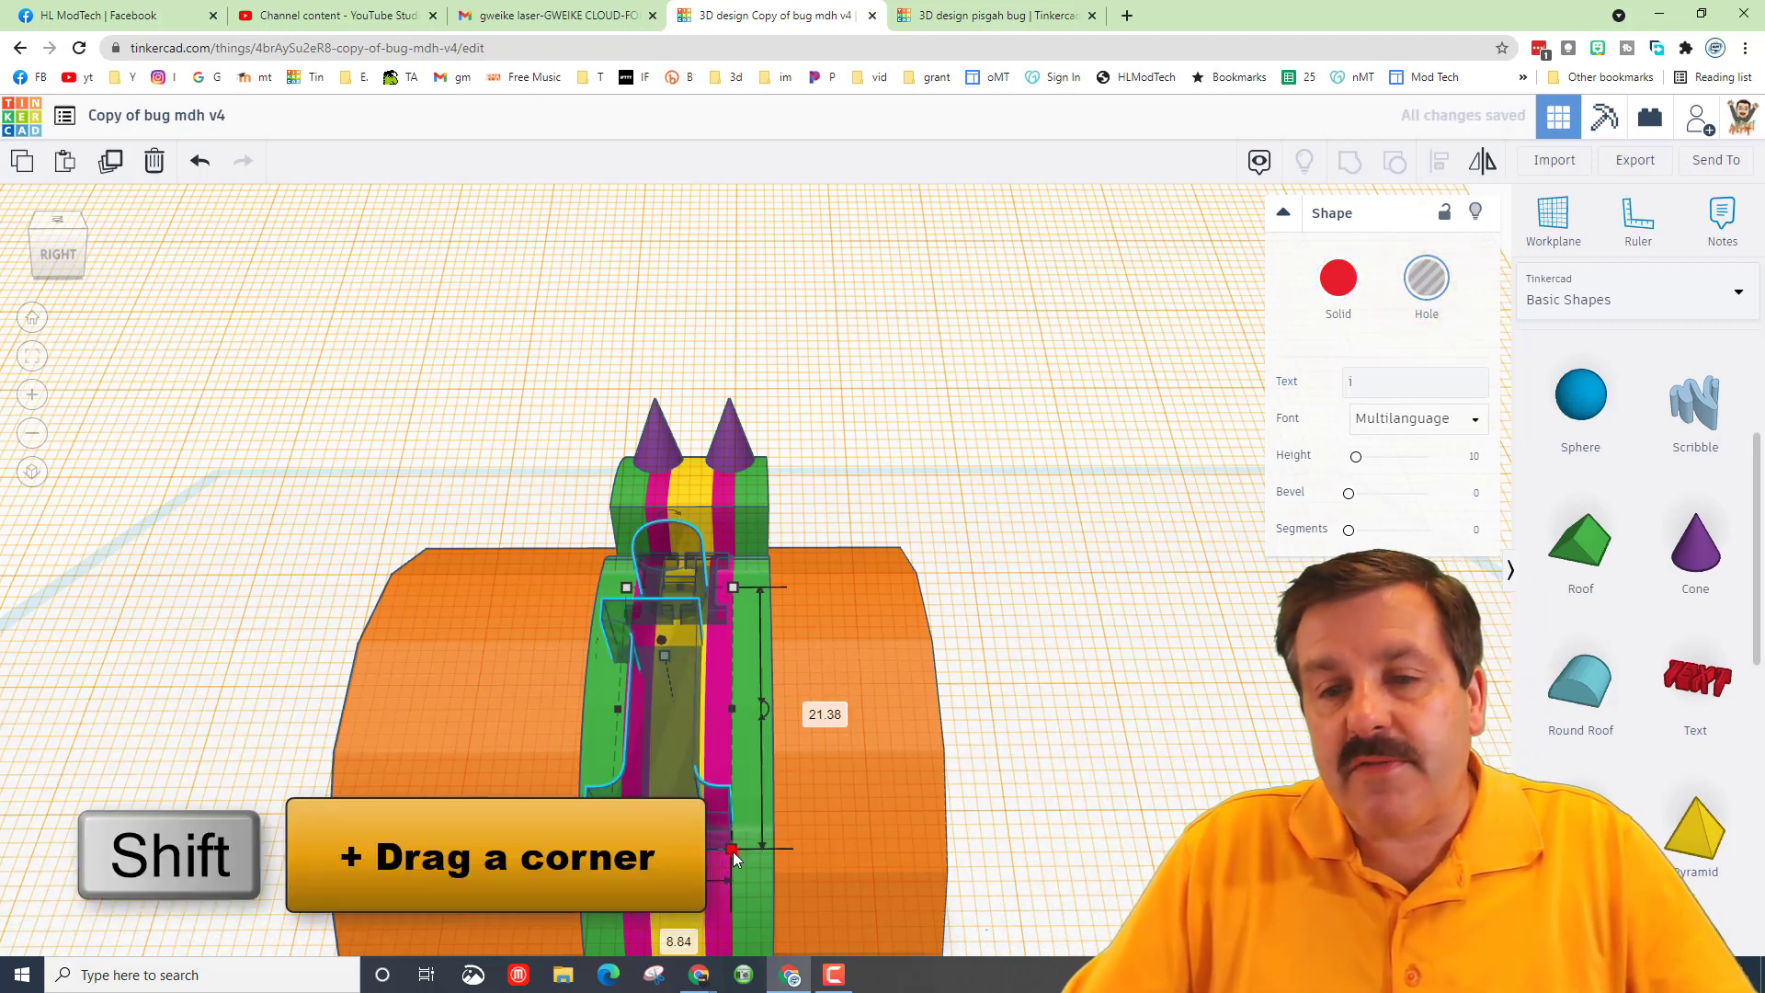
Scale the letter i down uniformly and centre it on the yellow stripe just below the H
shift+drag(732, 851, 642, 678)
key(Down)
key(Down)
key(Down)
key(Down)
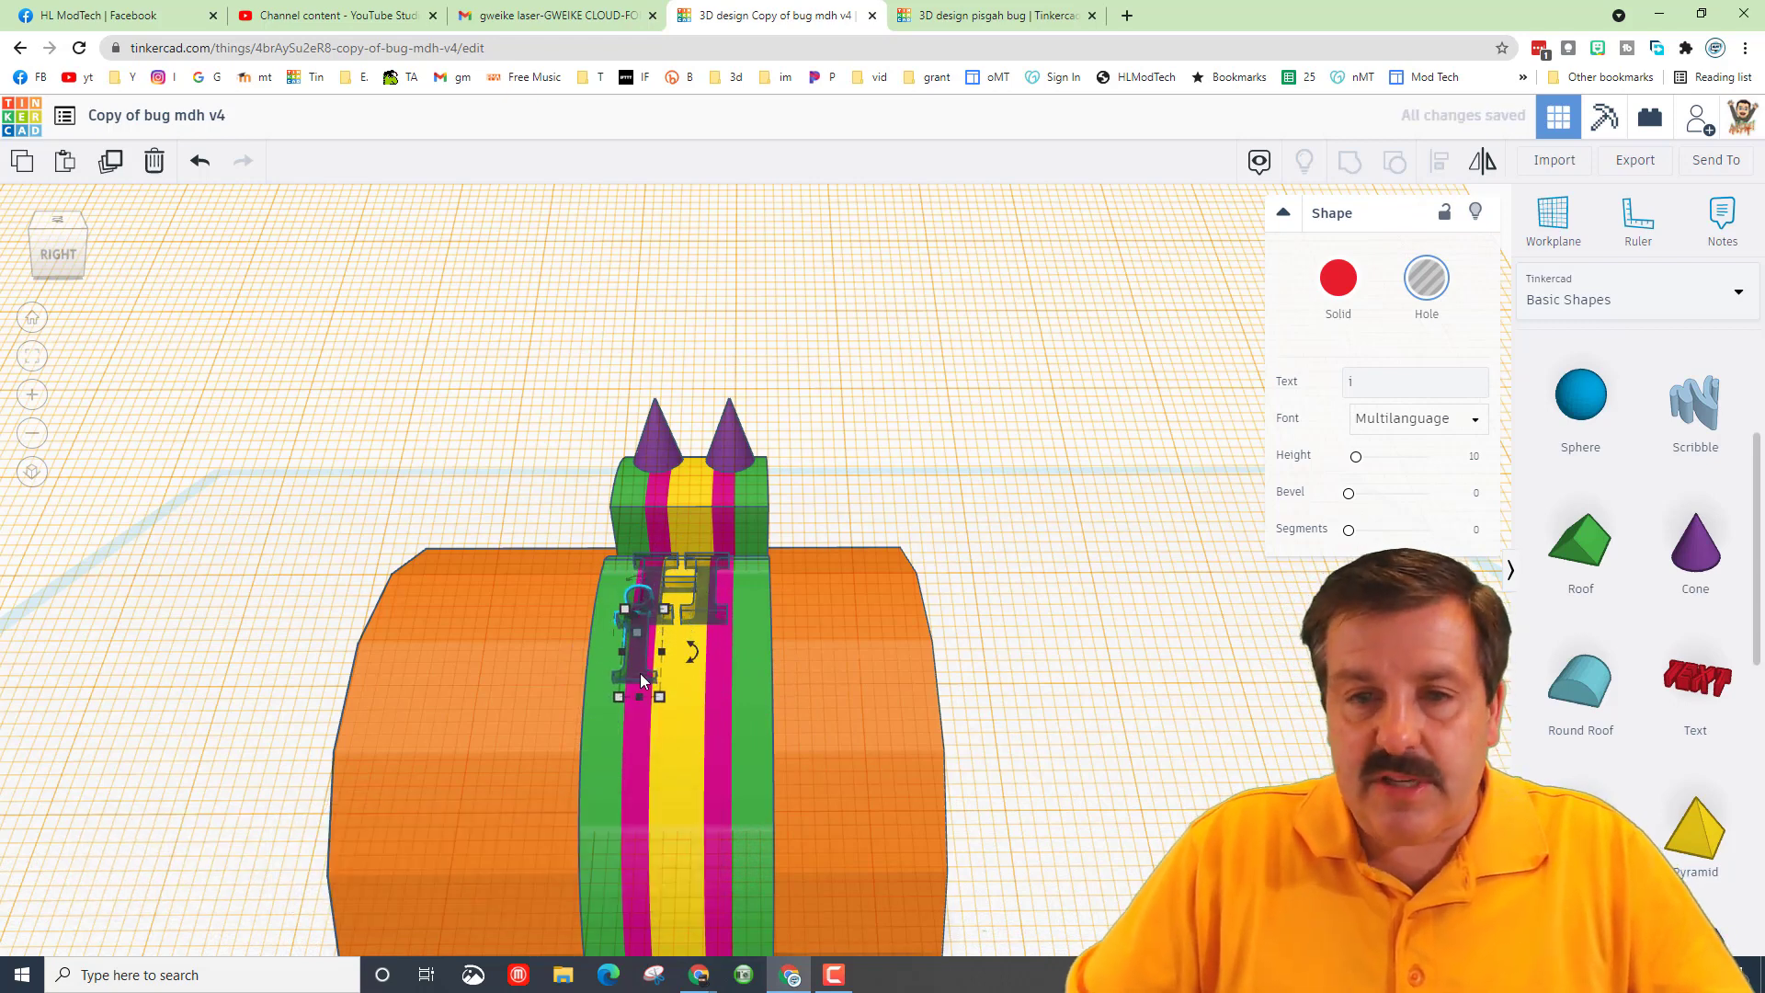
key(Right)
key(Right)
key(Right)
key(Right)
key(Right)
key(Right)
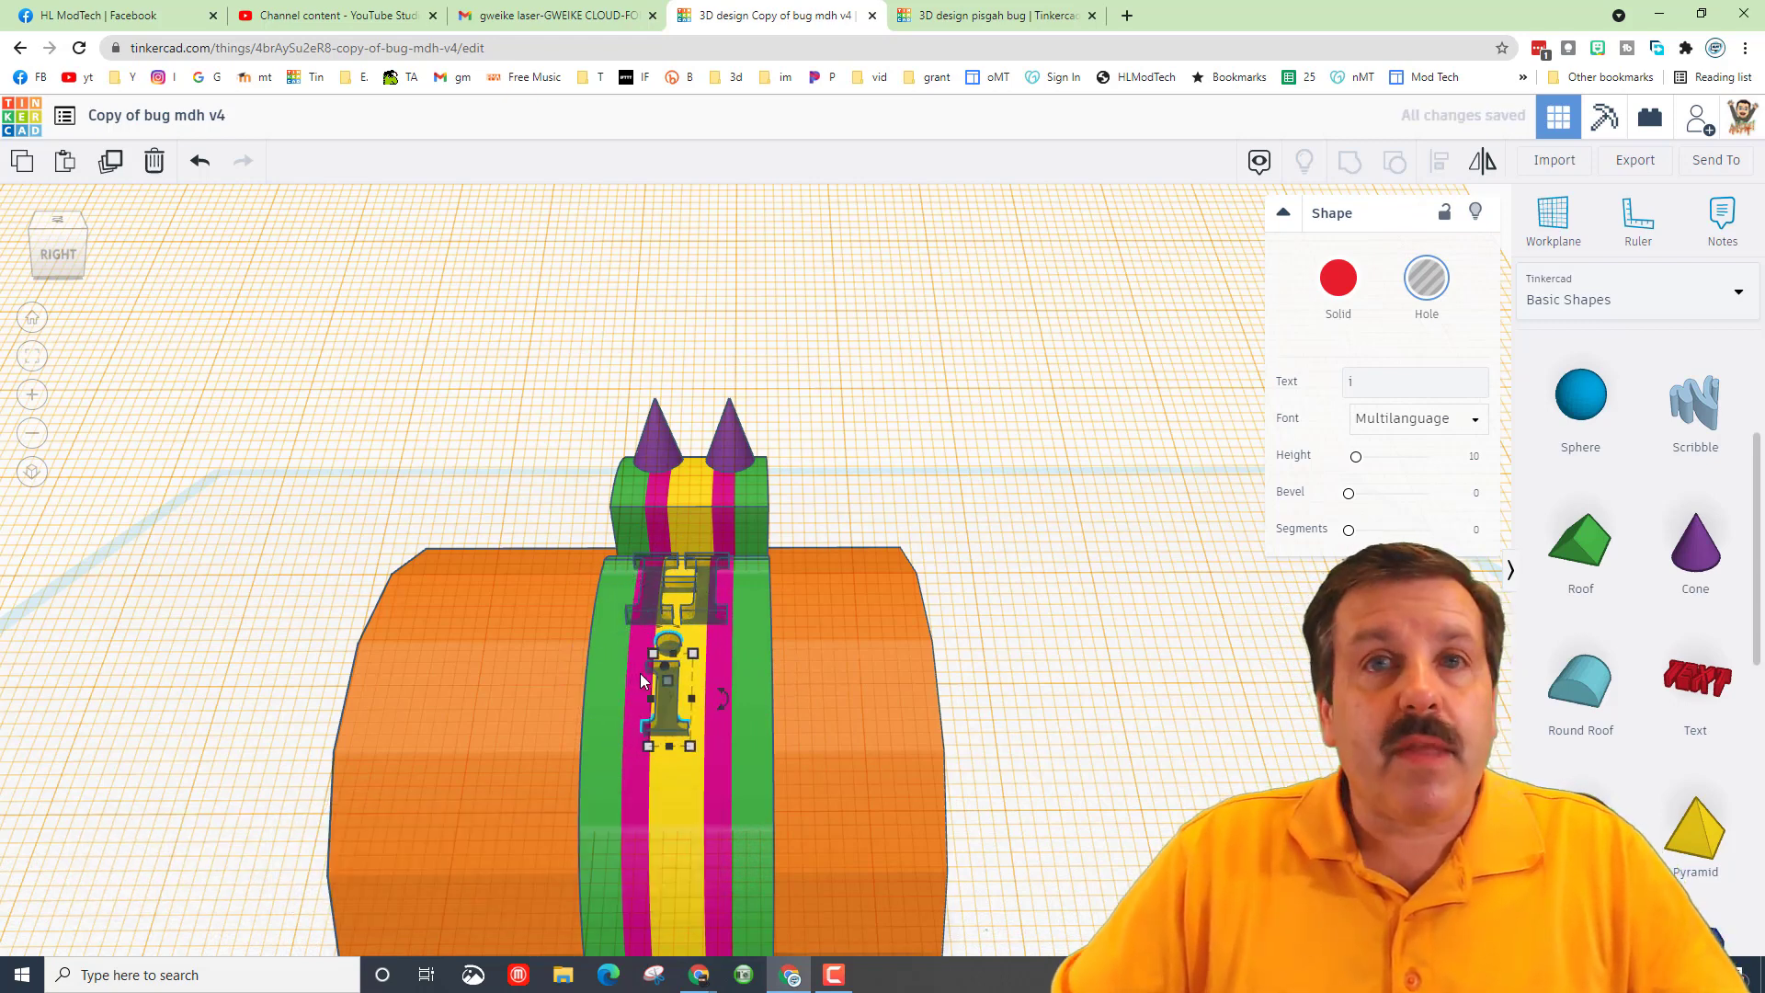
Delete the 16-sided guide cylinder and reset the workplane to the base grid
click(405, 664)
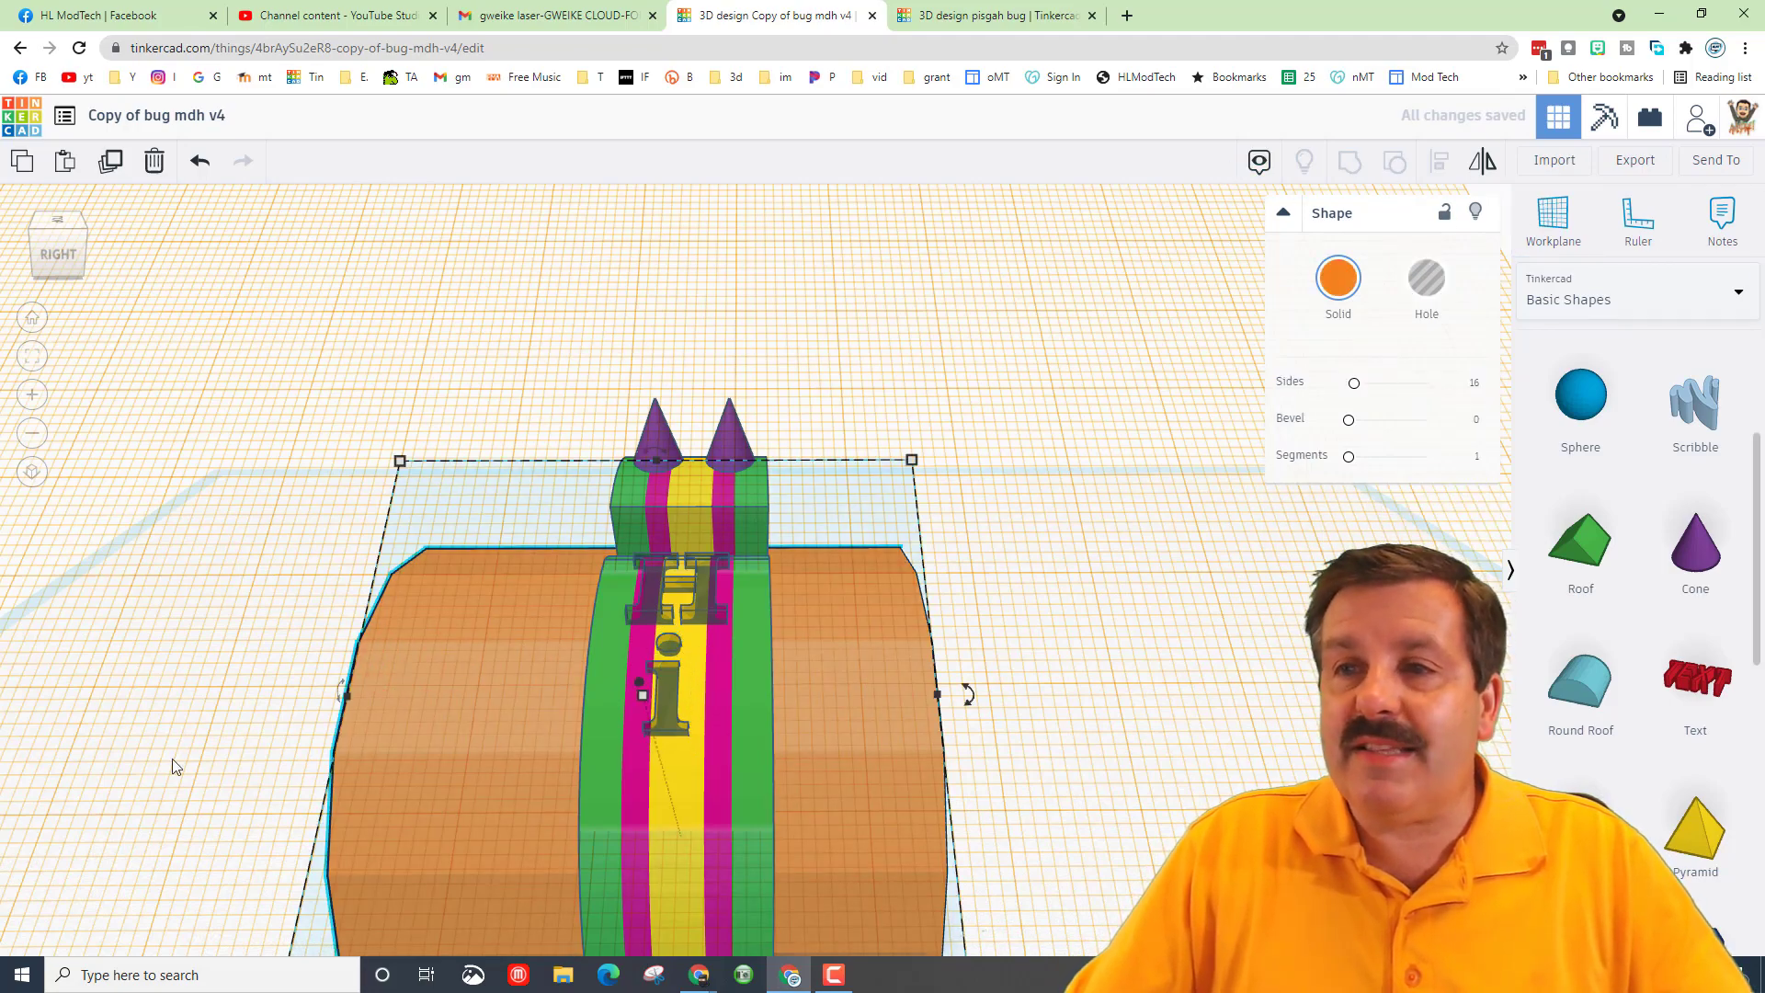
right_drag(173, 759, 434, 792)
key(Delete)
Centre the H and i holes across the bug's width and group all three shapes to engrave the letters
drag(284, 355, 1094, 897)
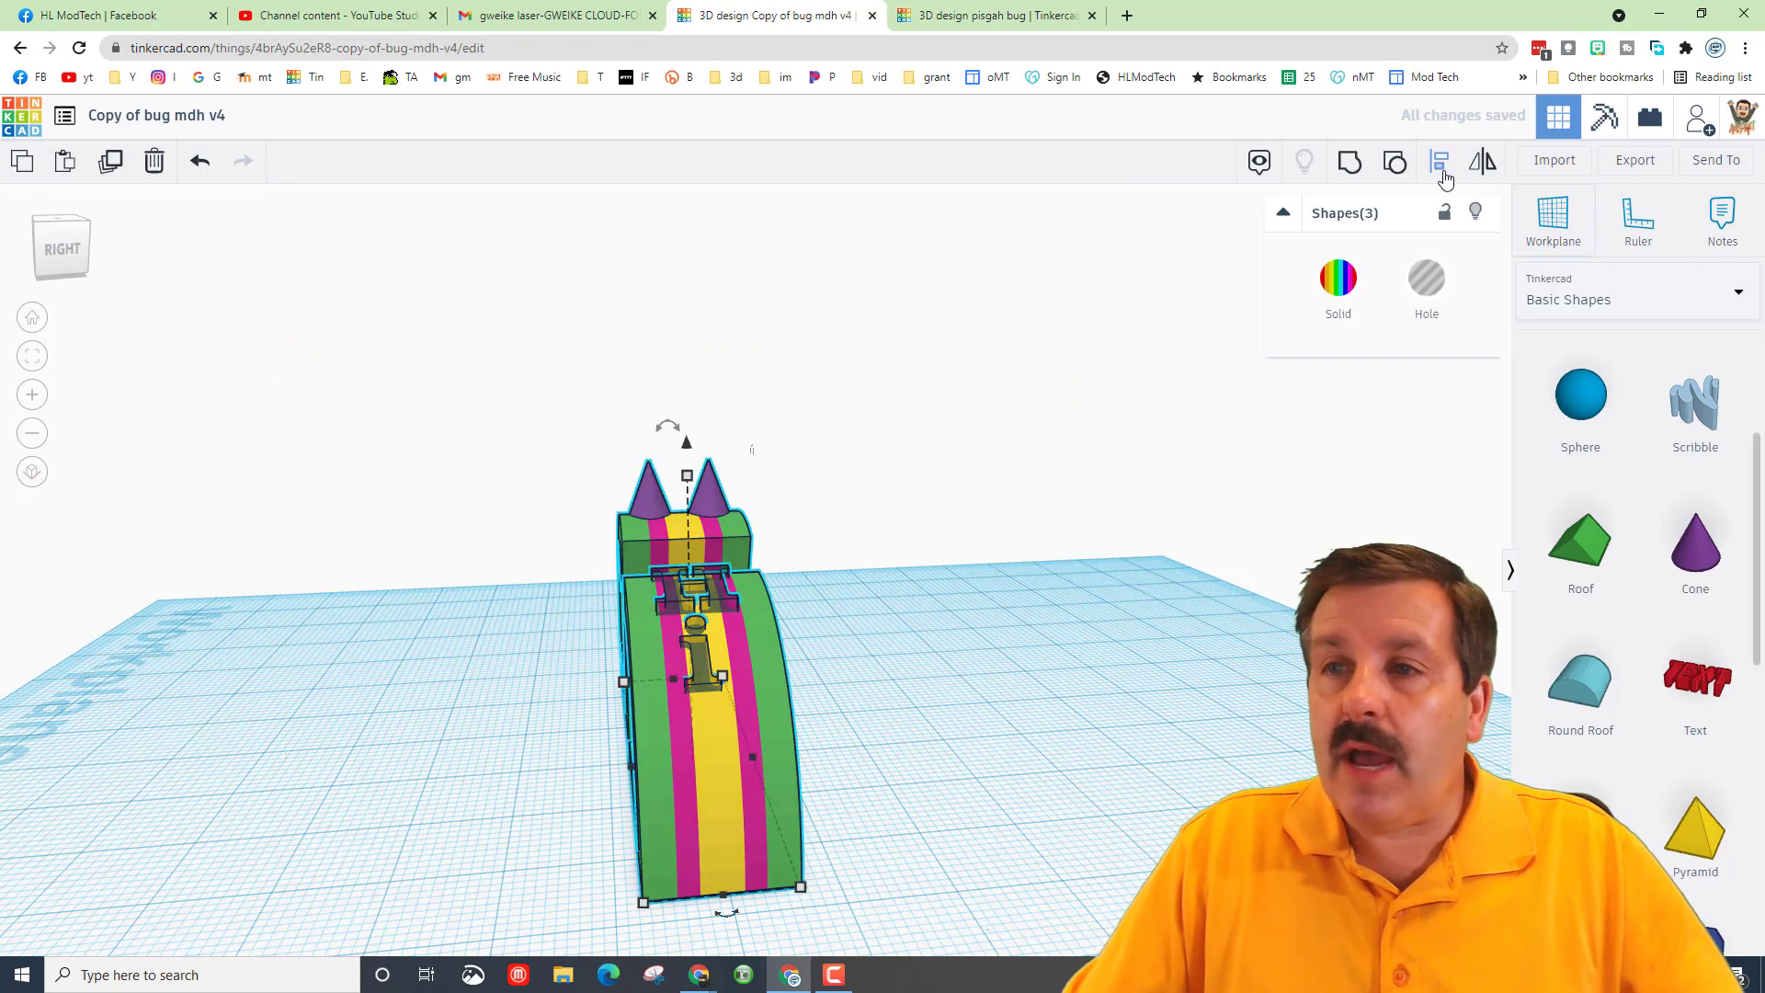
click(1441, 164)
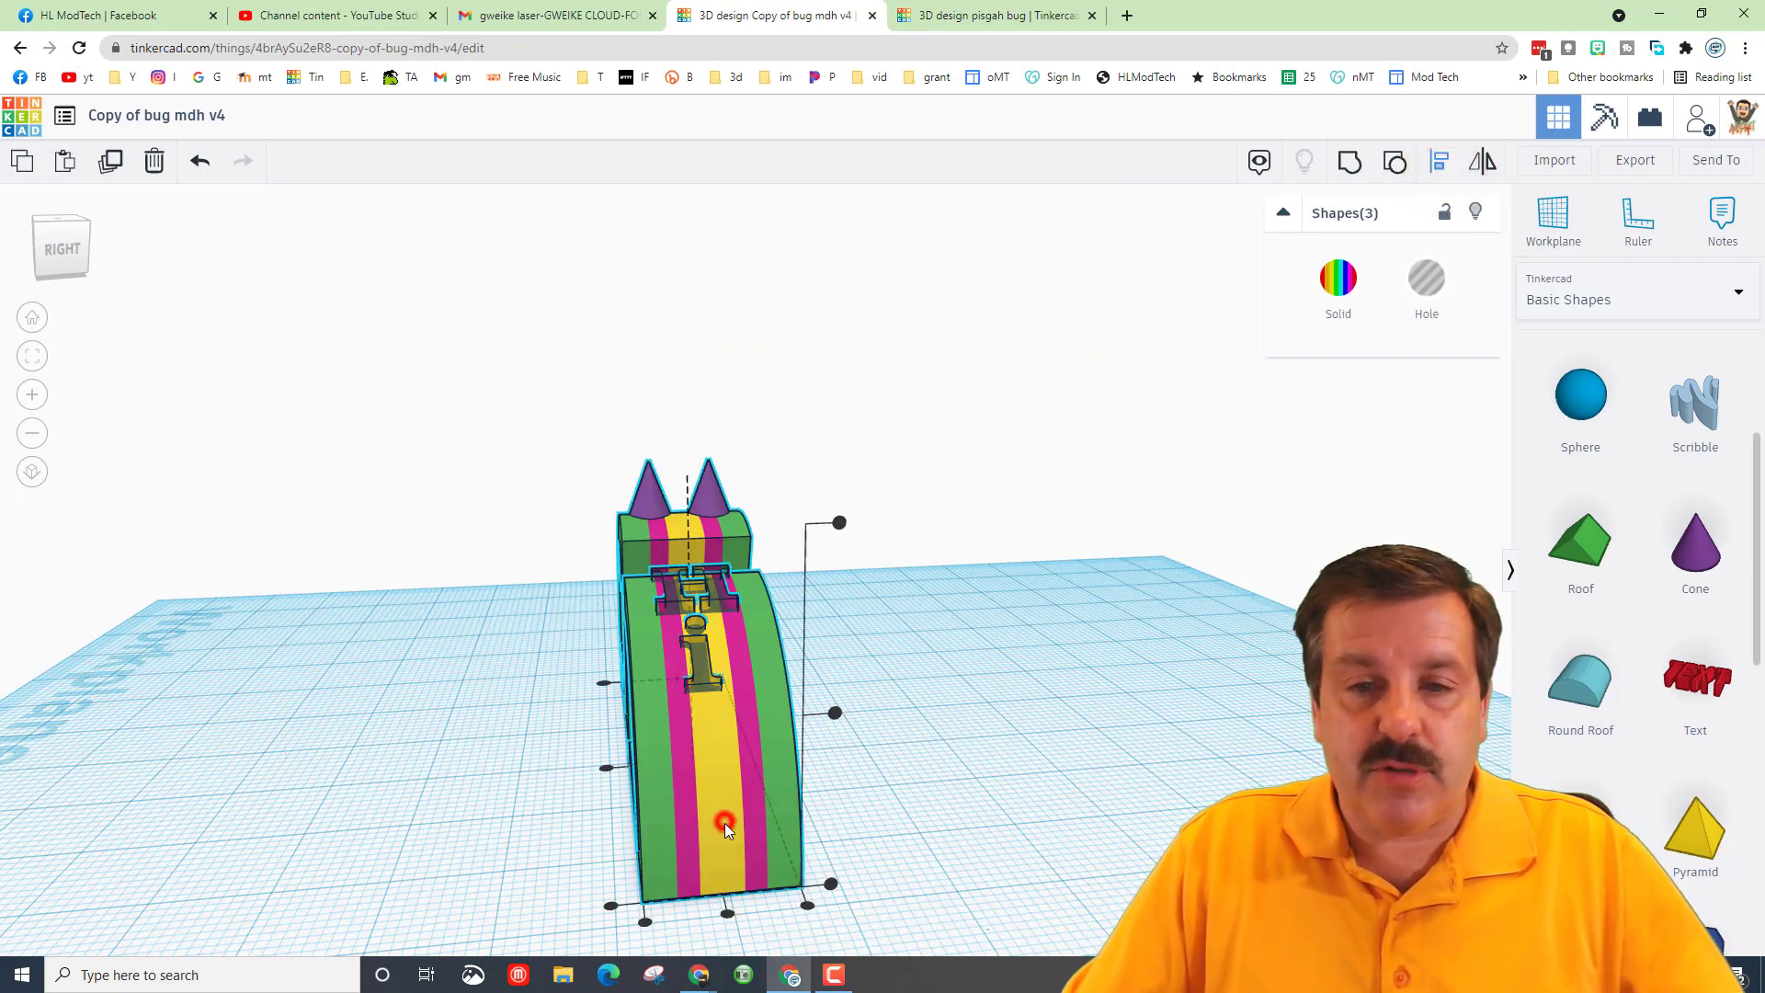
click(728, 914)
click(473, 664)
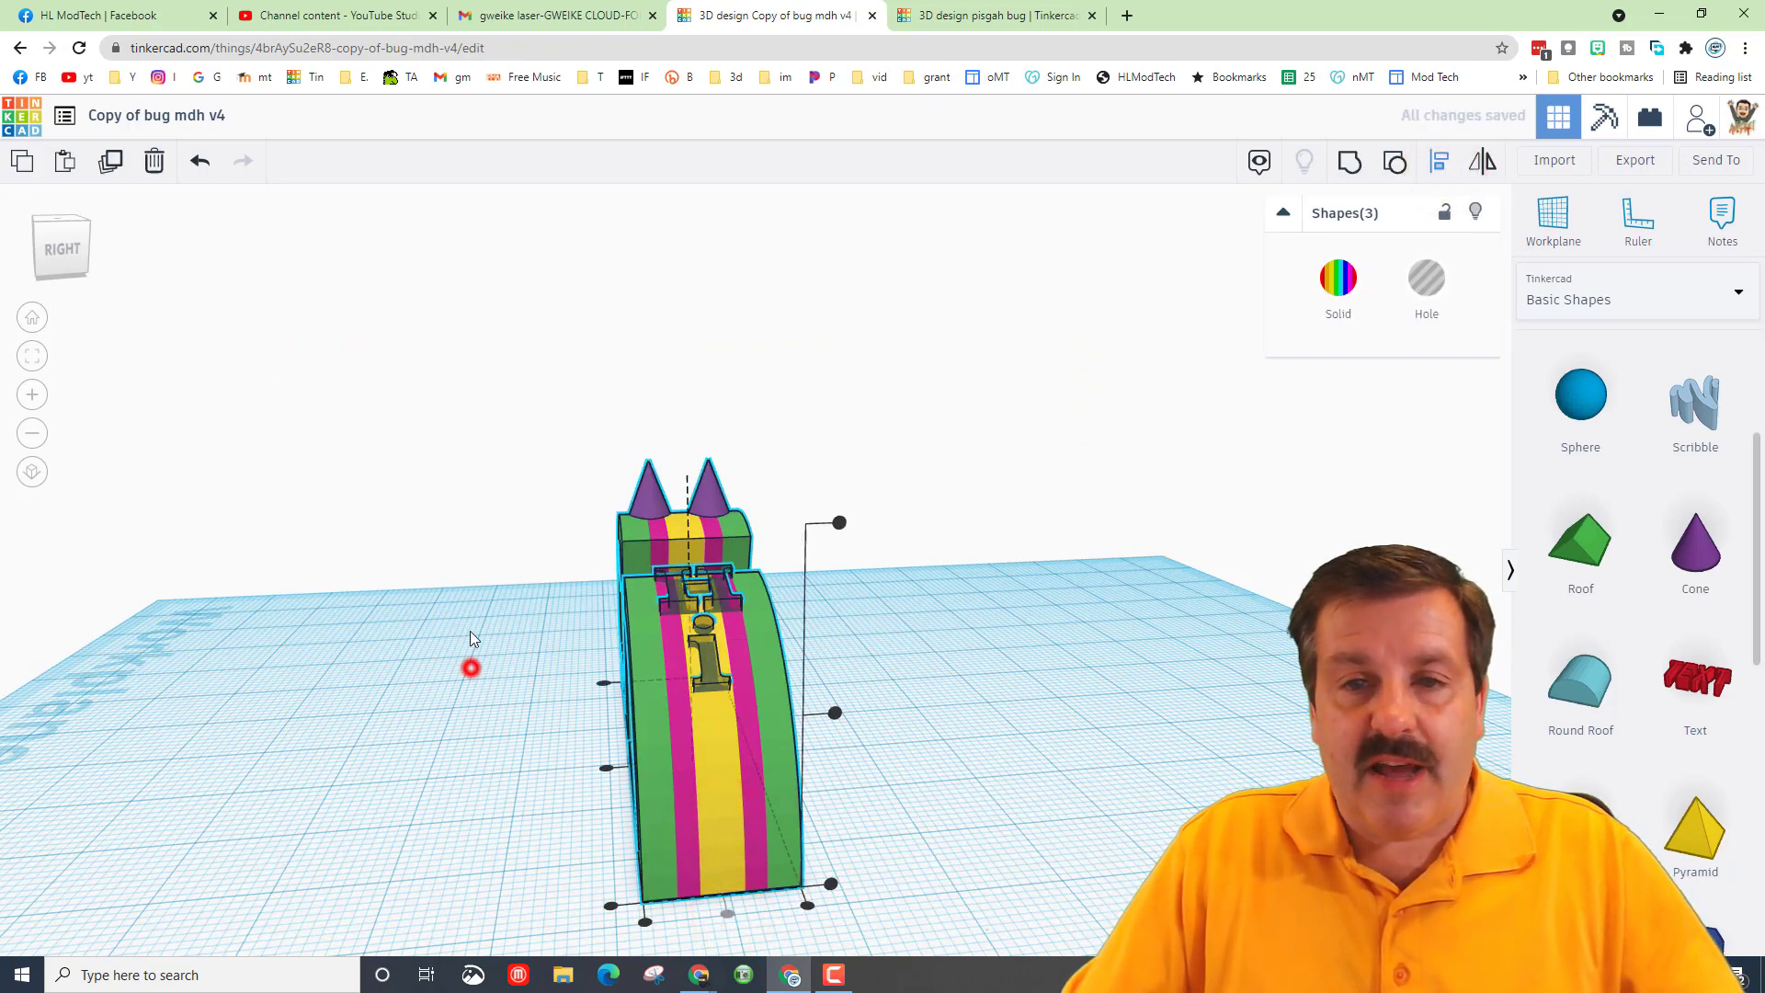
drag(493, 440, 1149, 892)
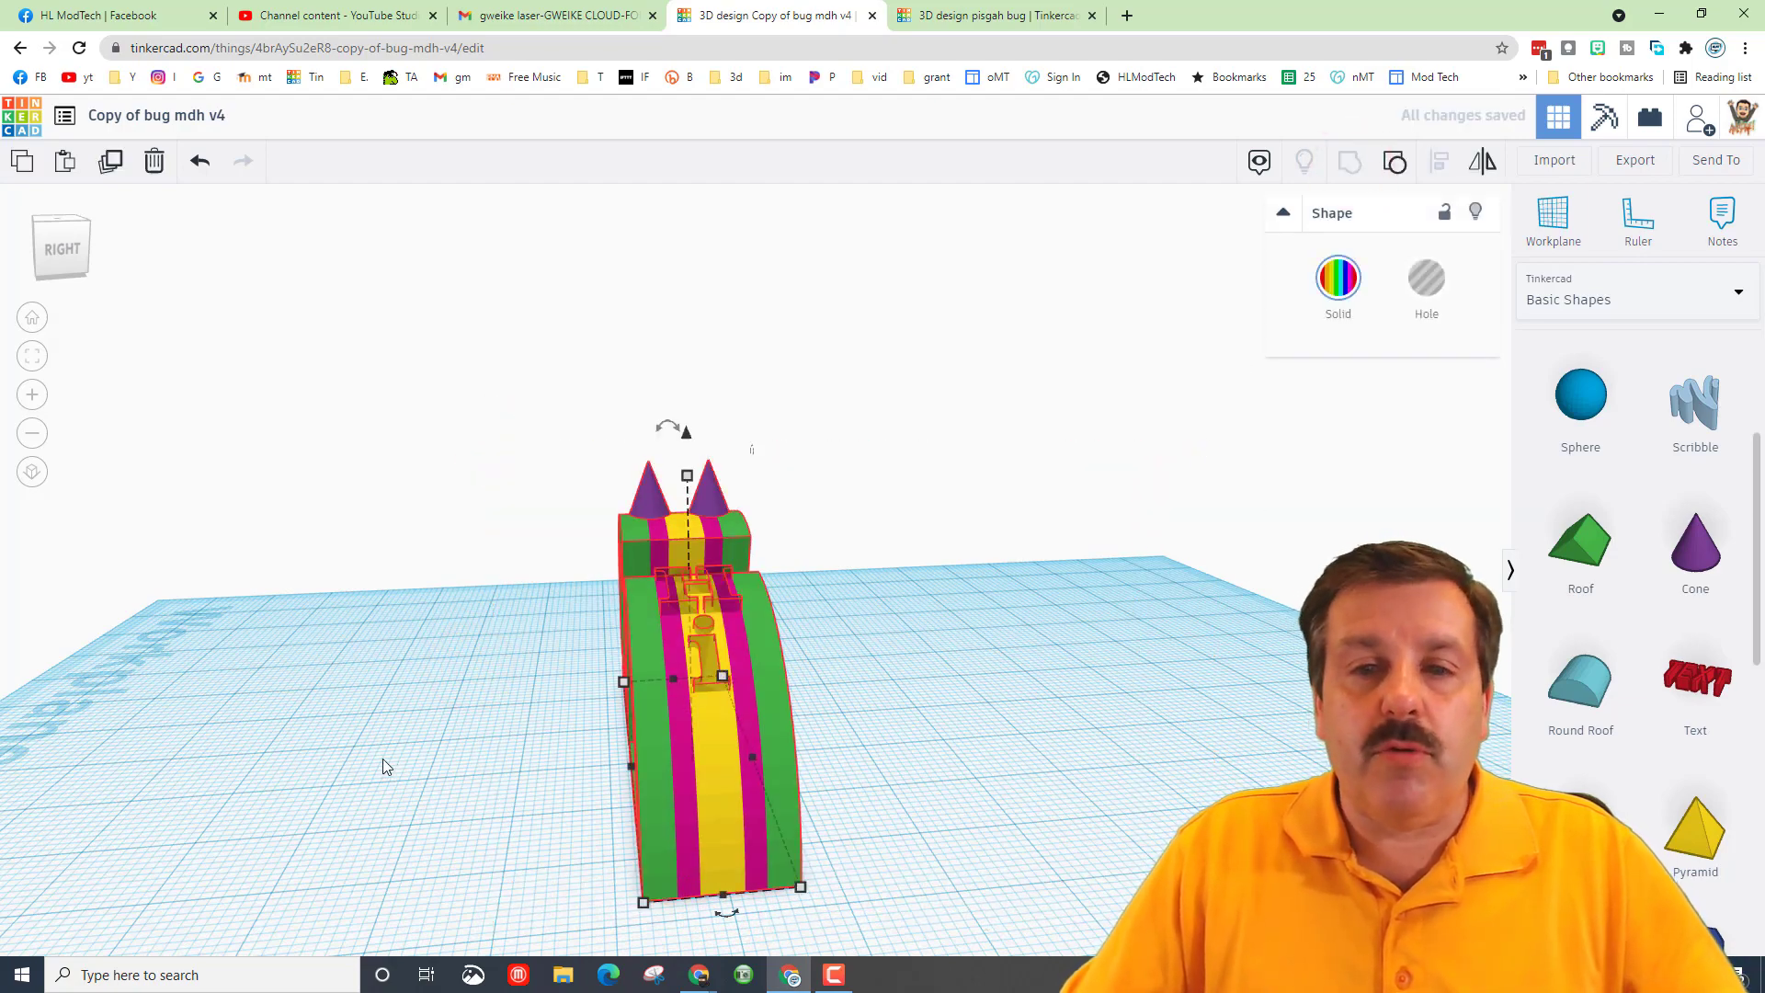
Rotate the grouped bug so that it lies flat on its side on the workplane
right_drag(355, 778, 475, 769)
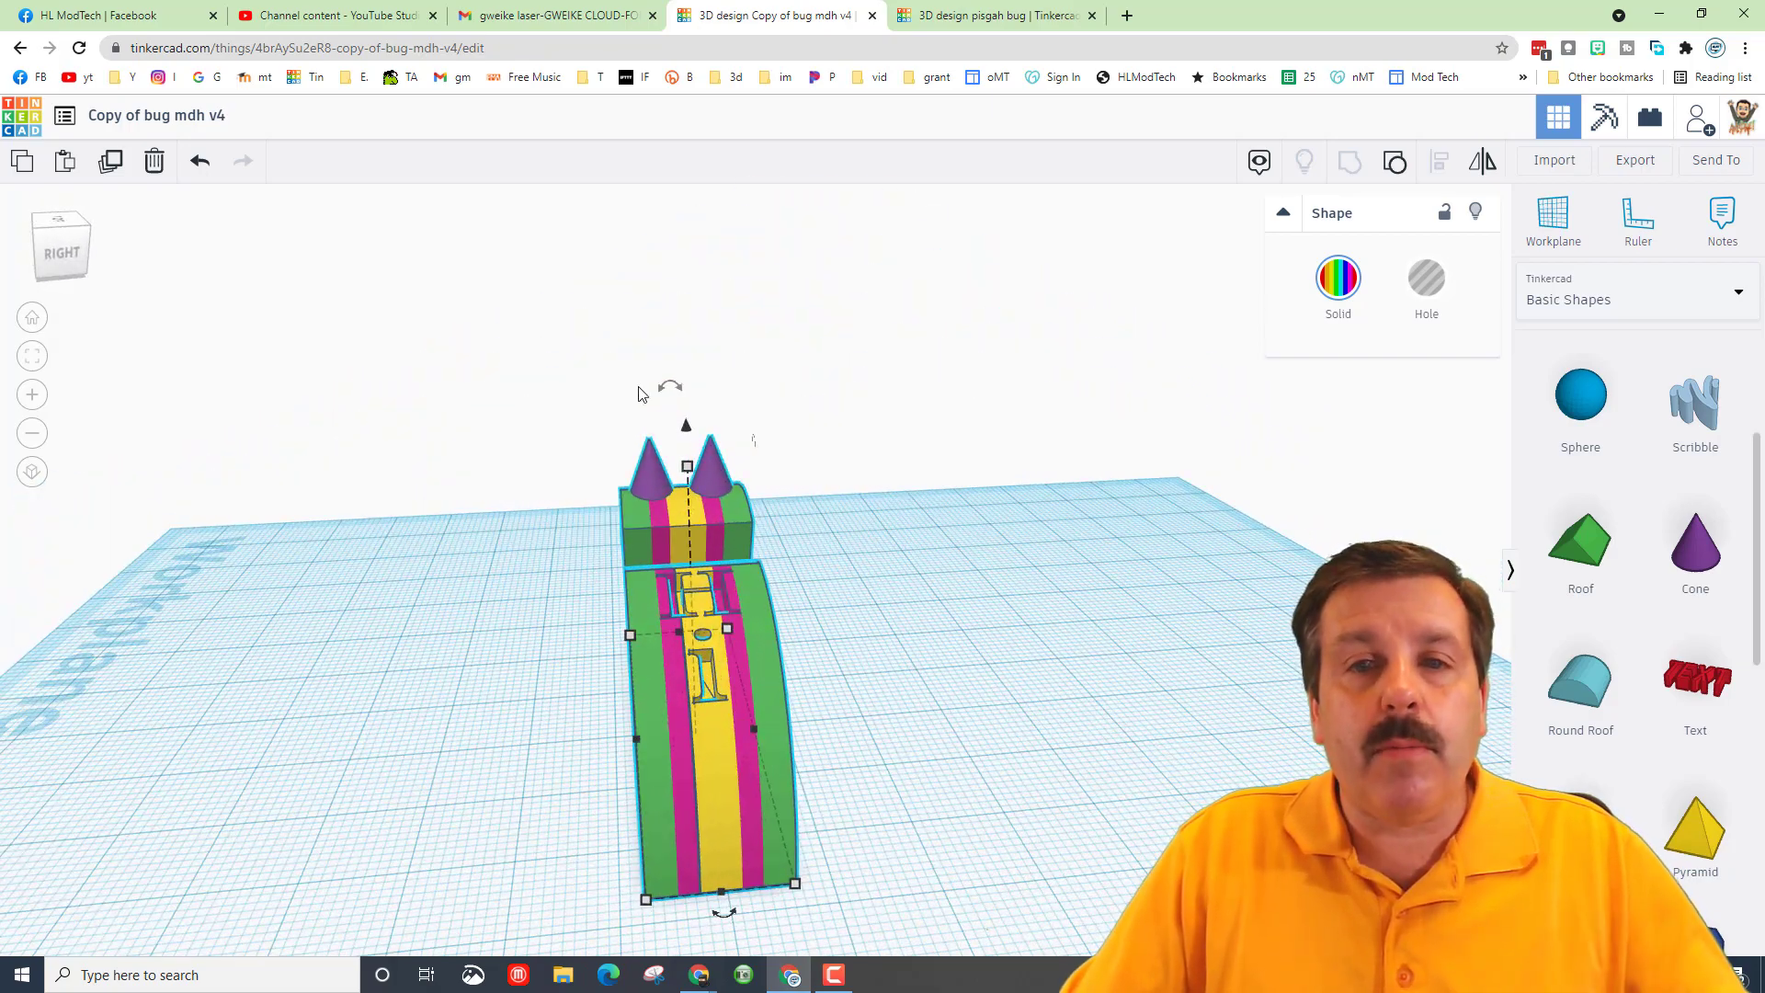
drag(669, 387, 784, 533)
right_drag(268, 646, 1113, 835)
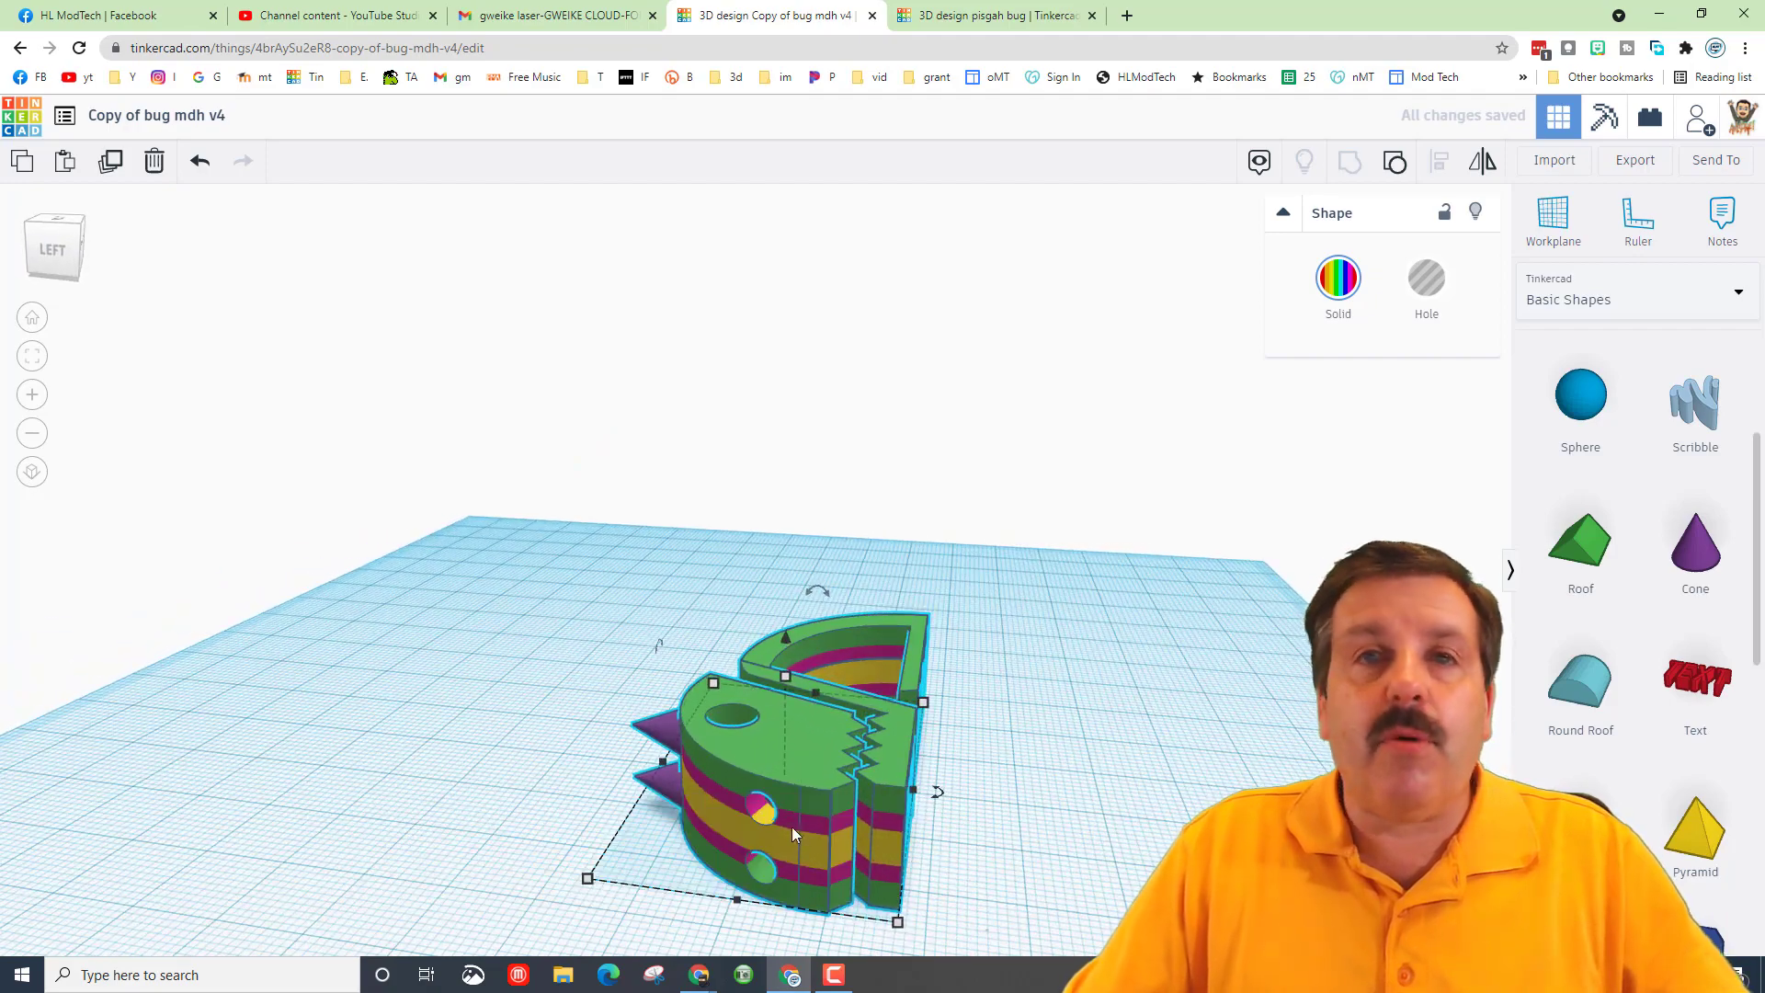
Export only the selected bug as an STL file and choose the stl folder as its save location
click(1634, 160)
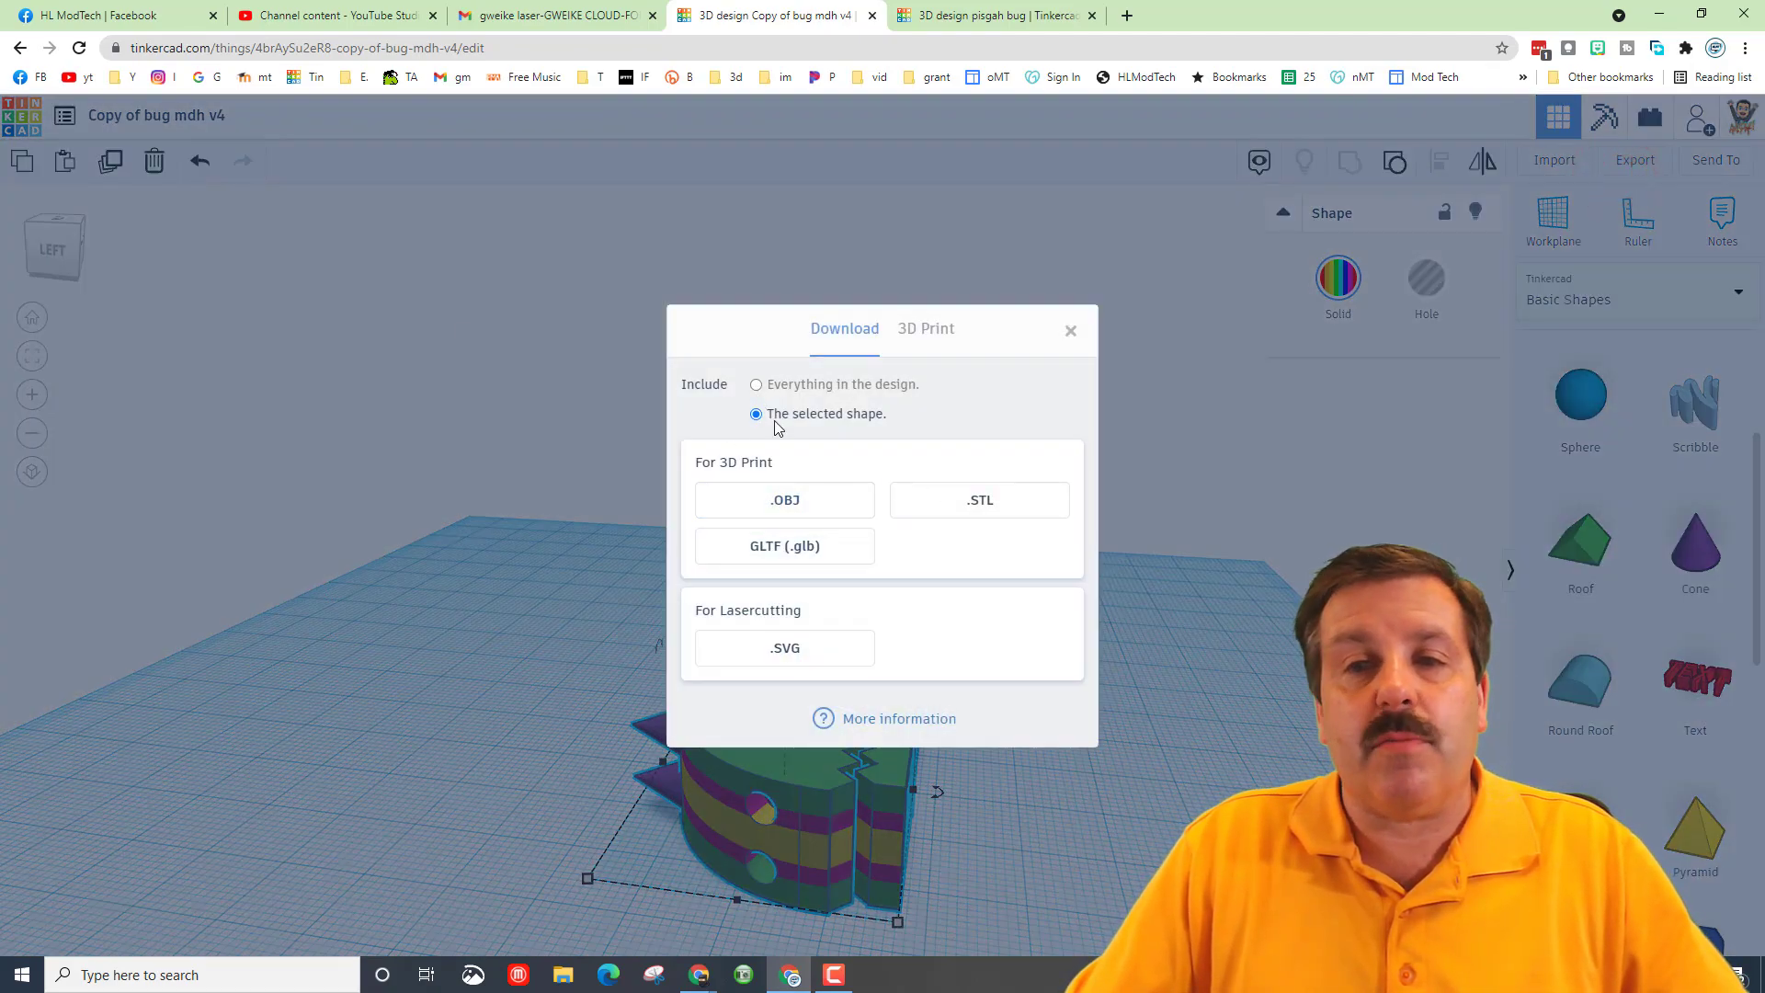
click(975, 504)
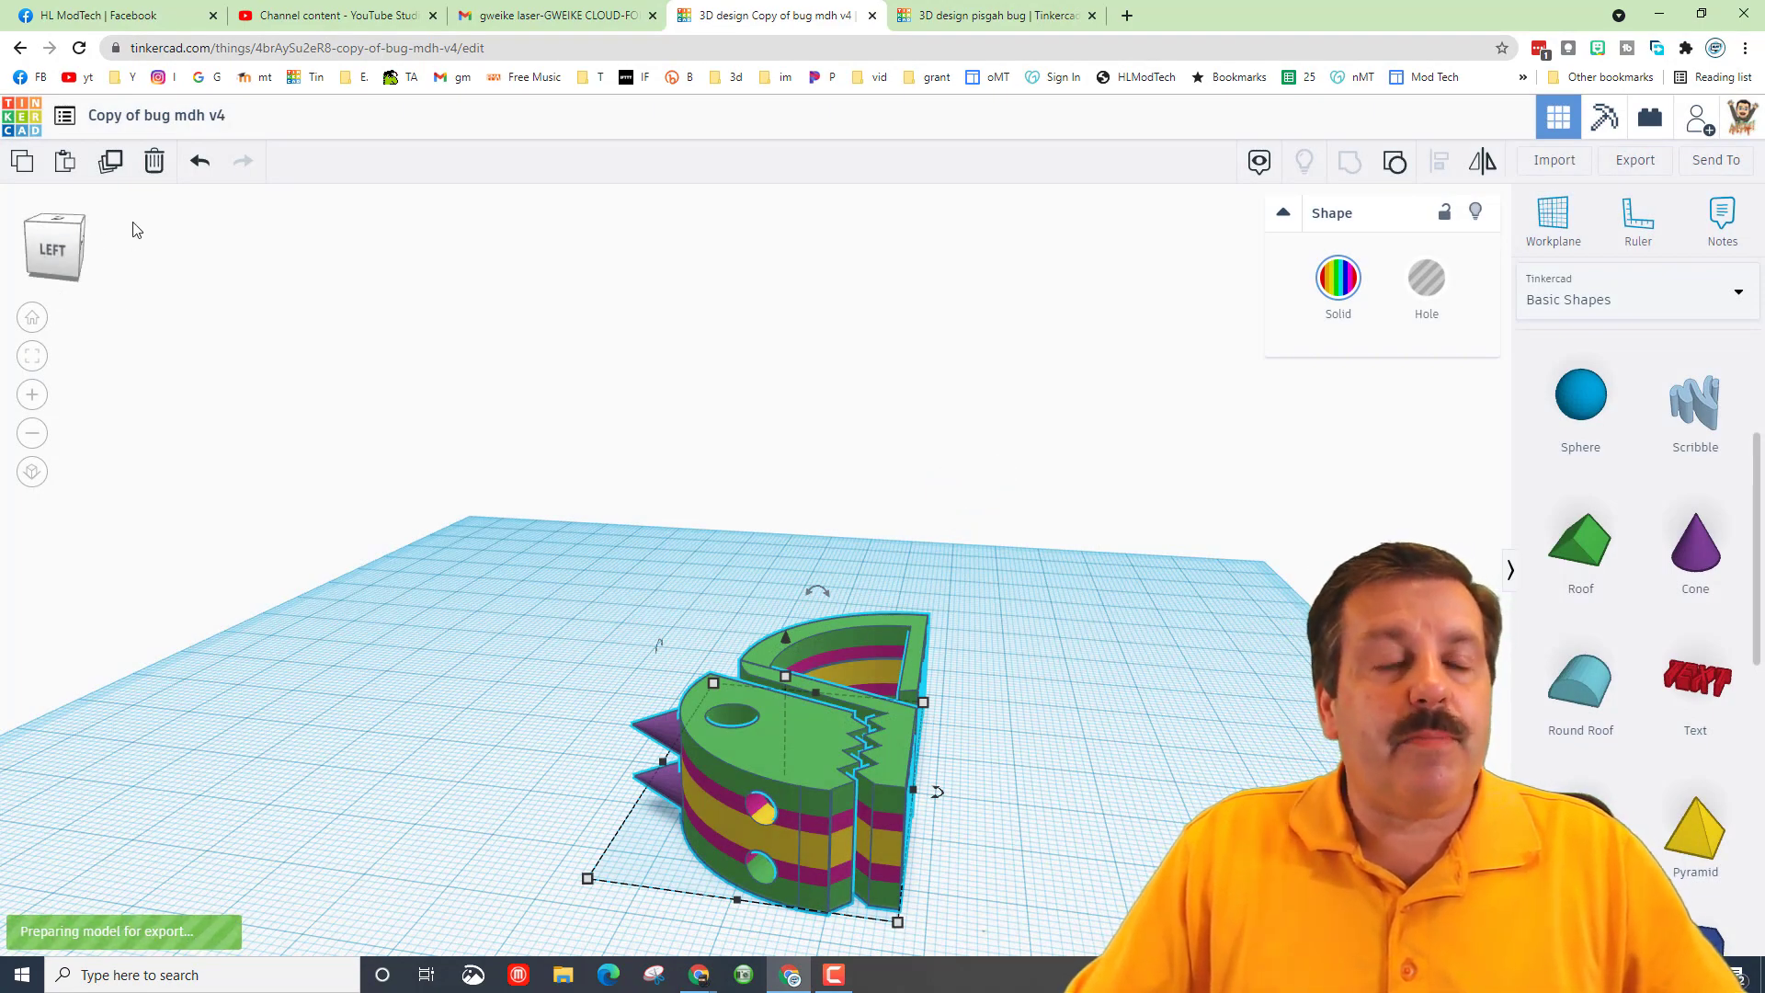
click(62, 209)
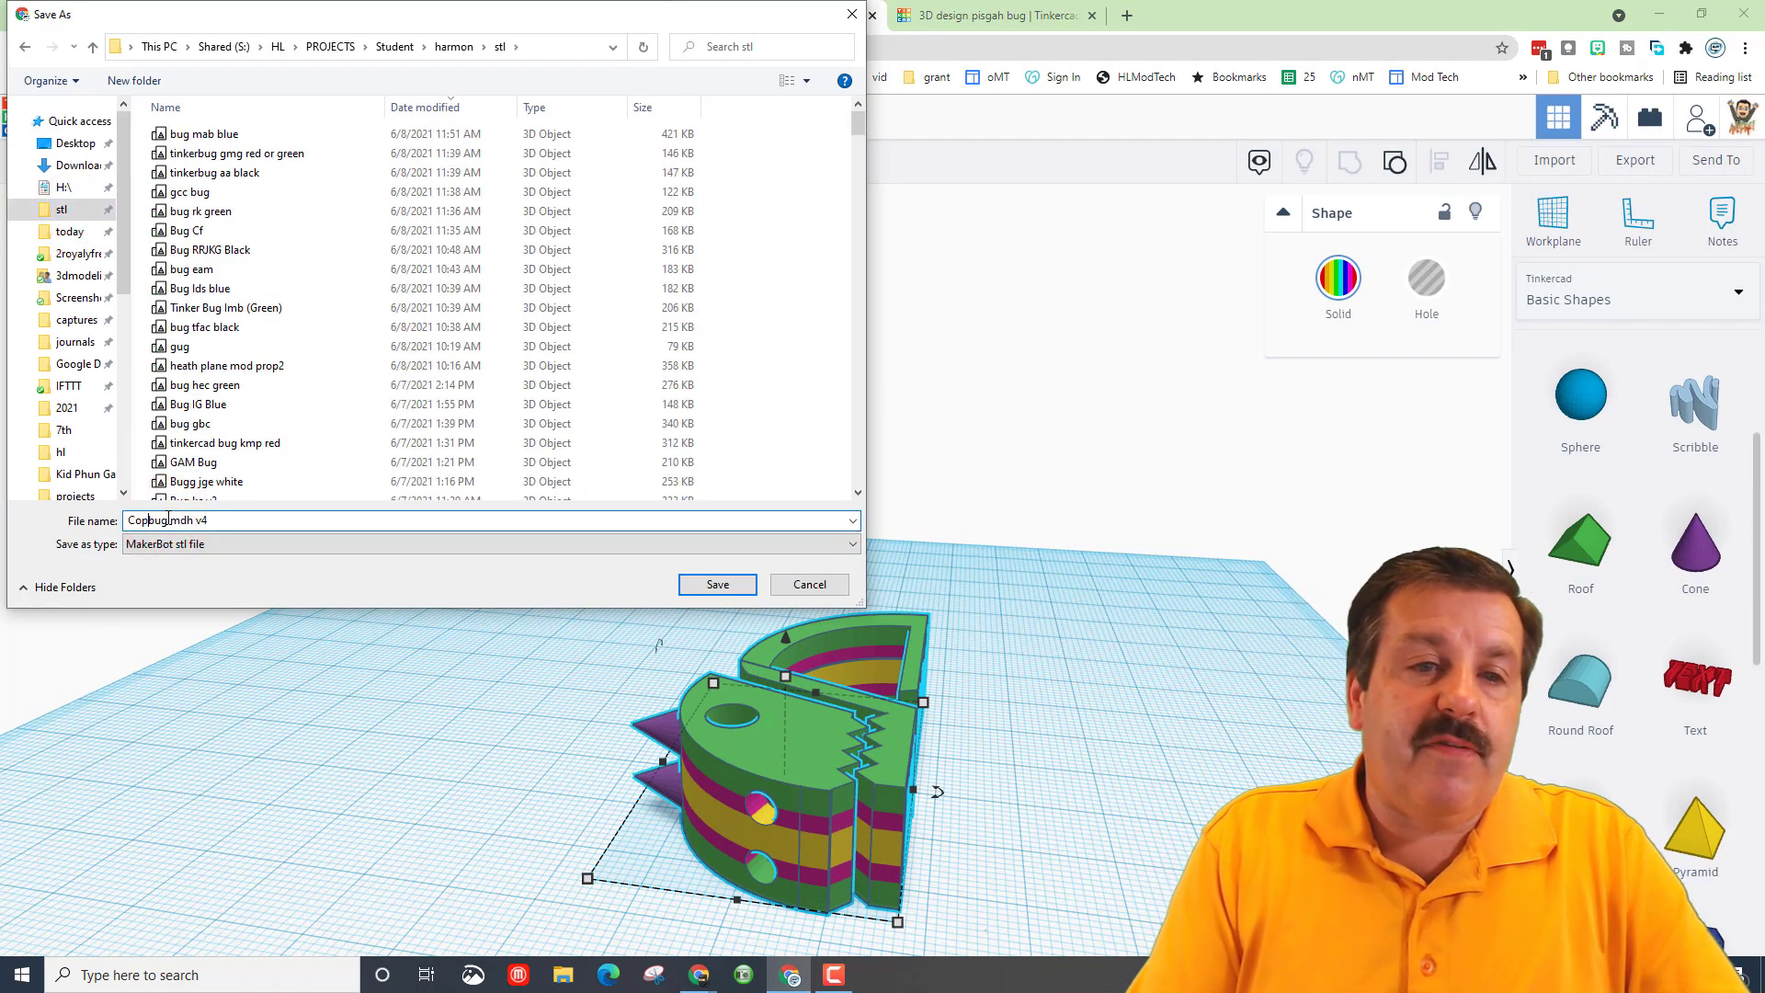
Name the exported file "bug mdh v4 with ears blue" and save it
key(BackSpace)
key(BackSpace)
key(BackSpace)
click(205, 521)
text(with)
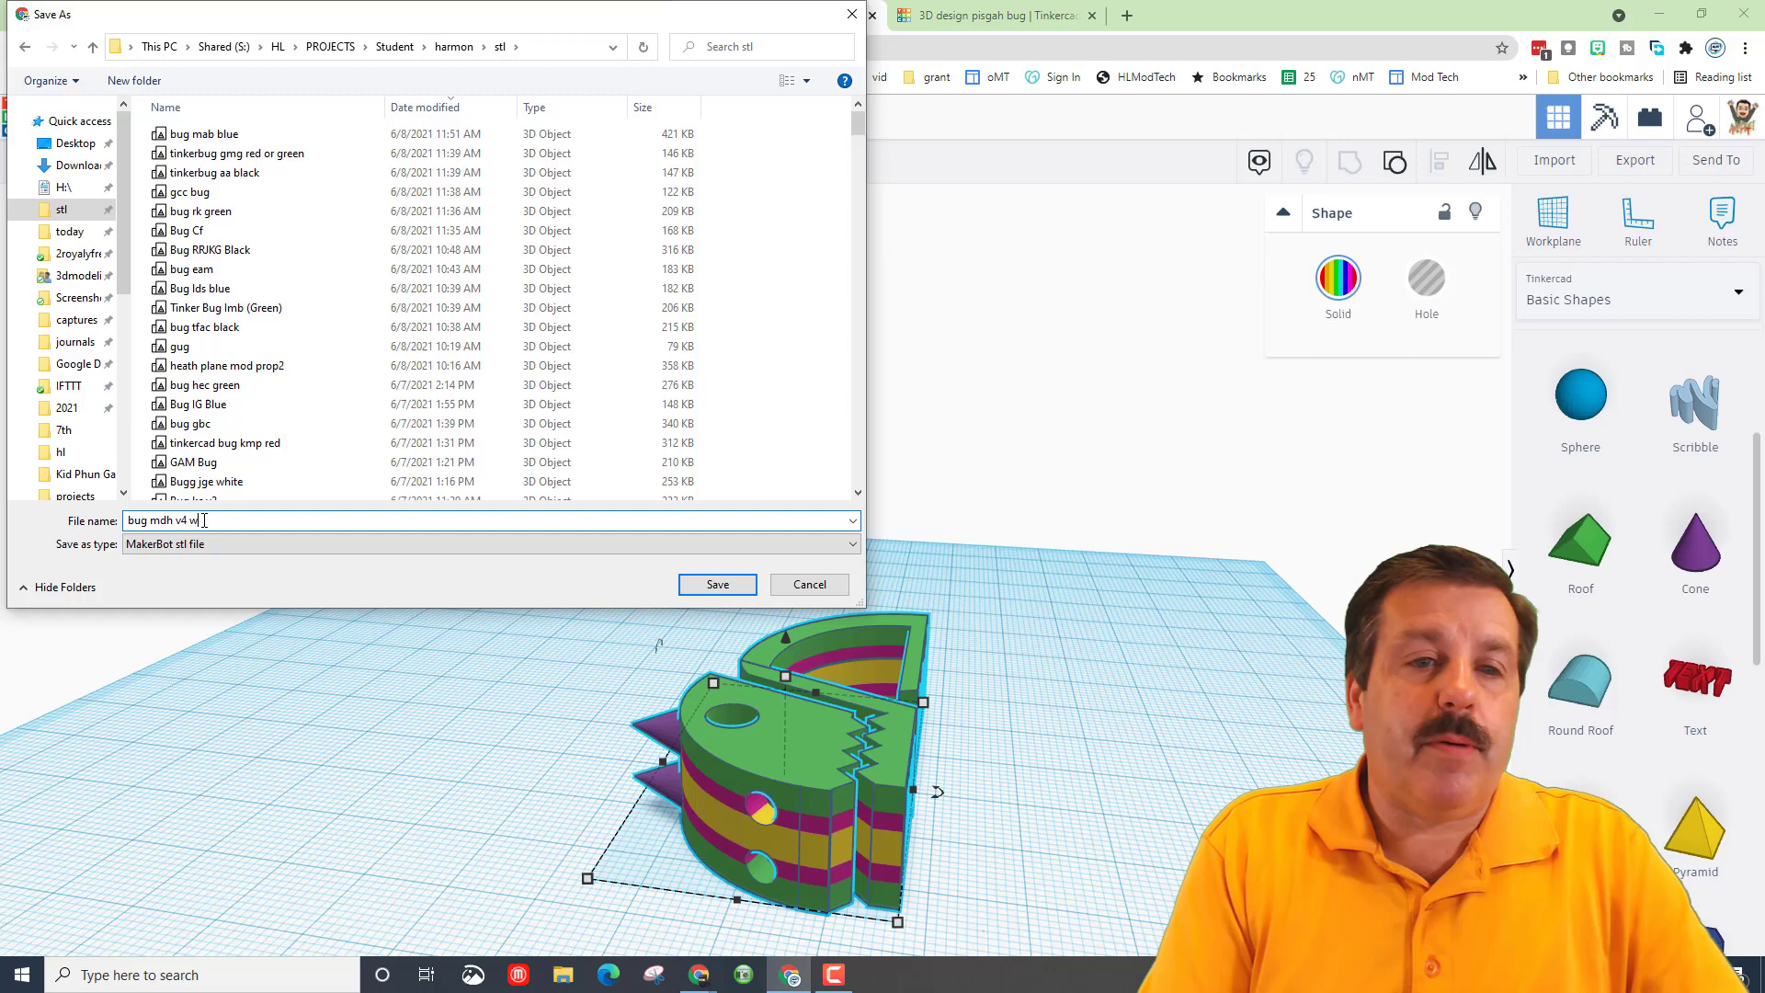
text(ith ears)
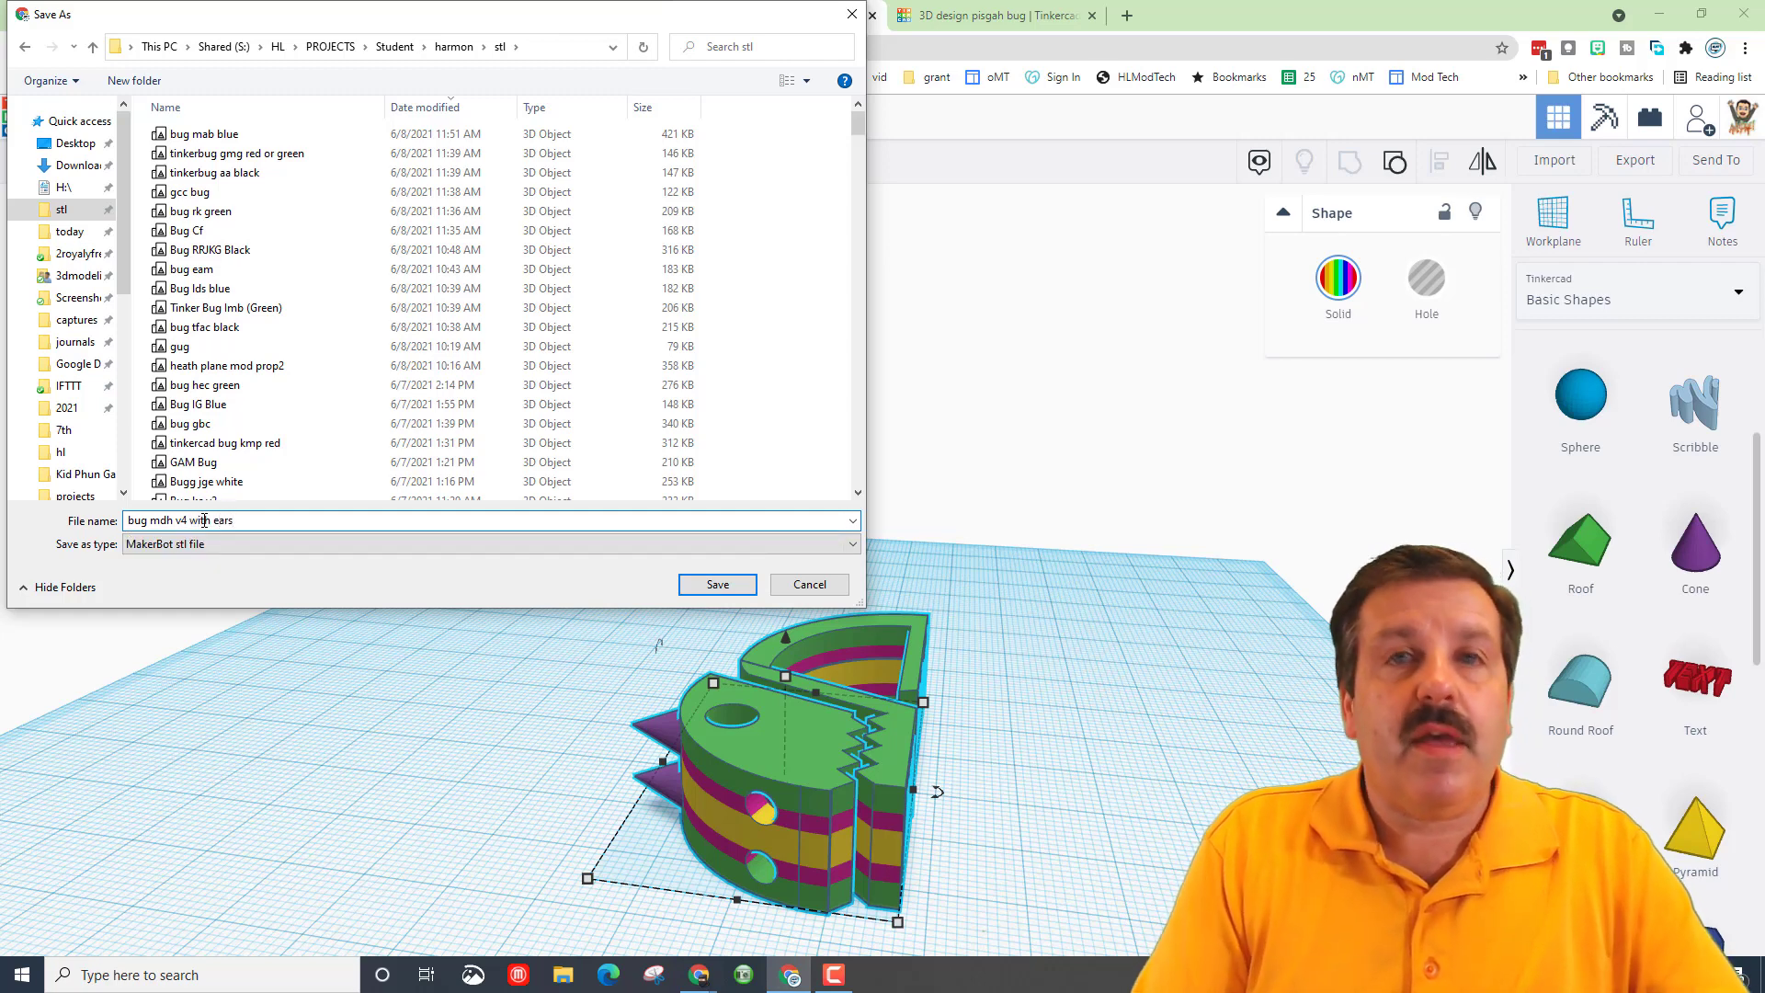
text( blue)
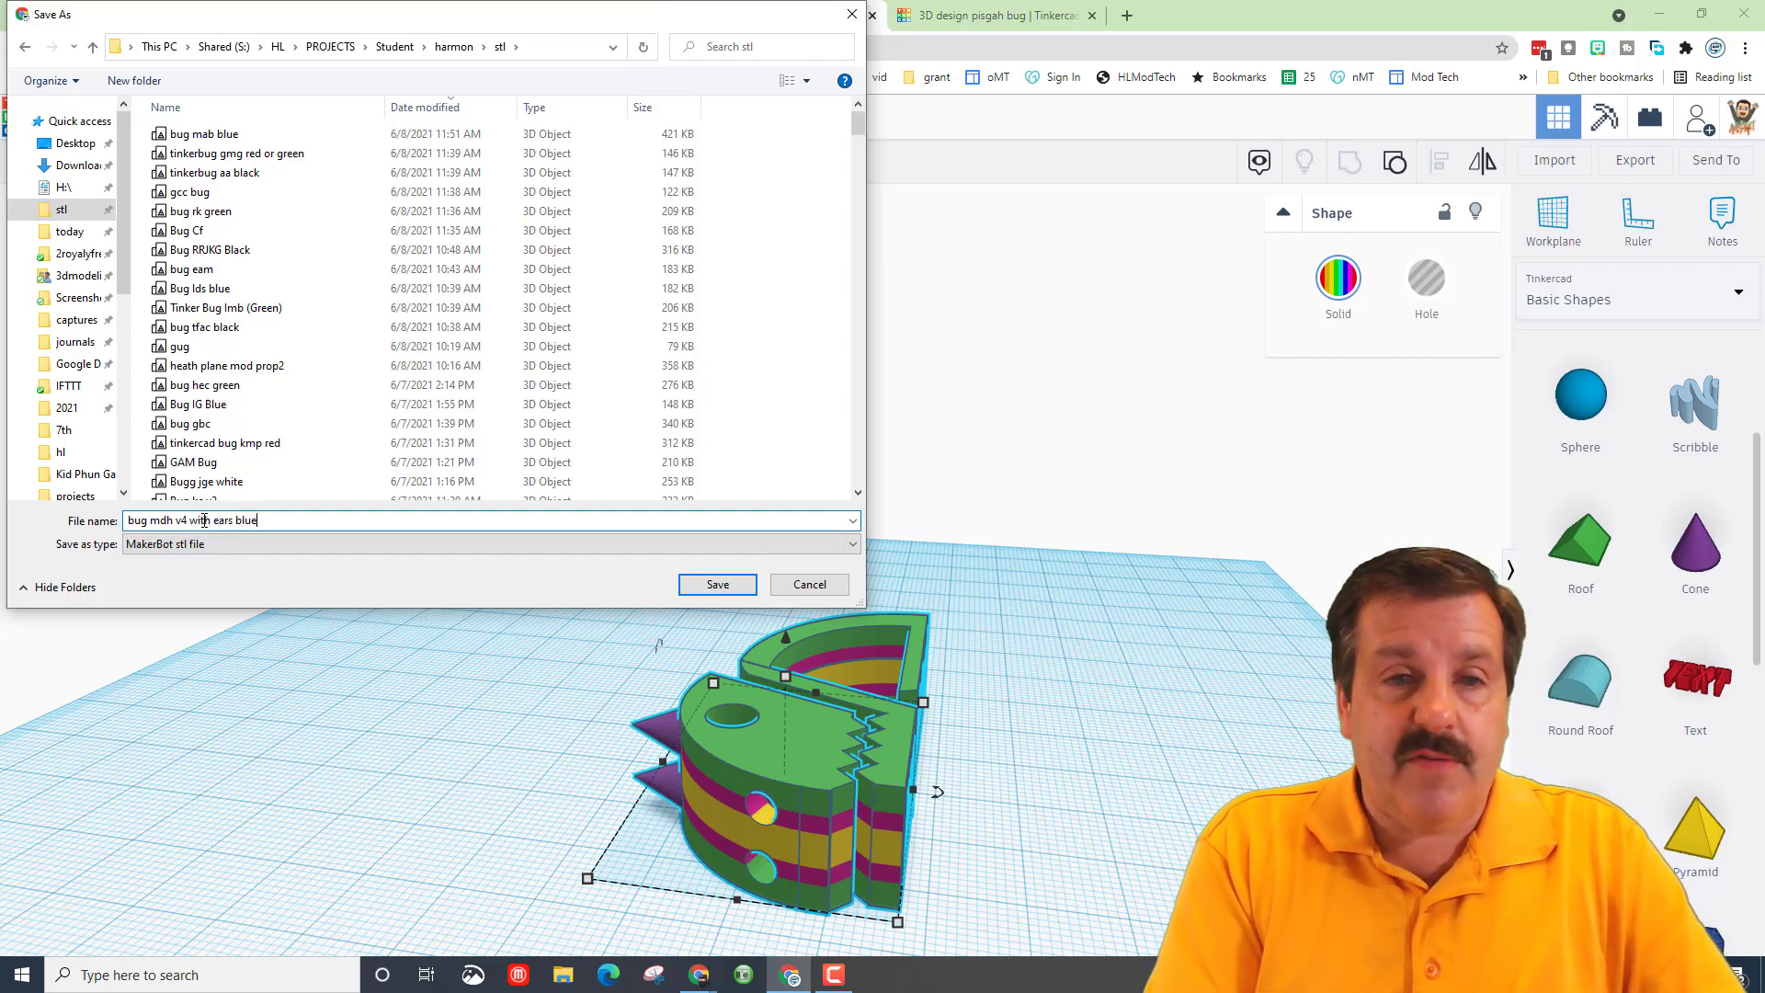
key(Return)
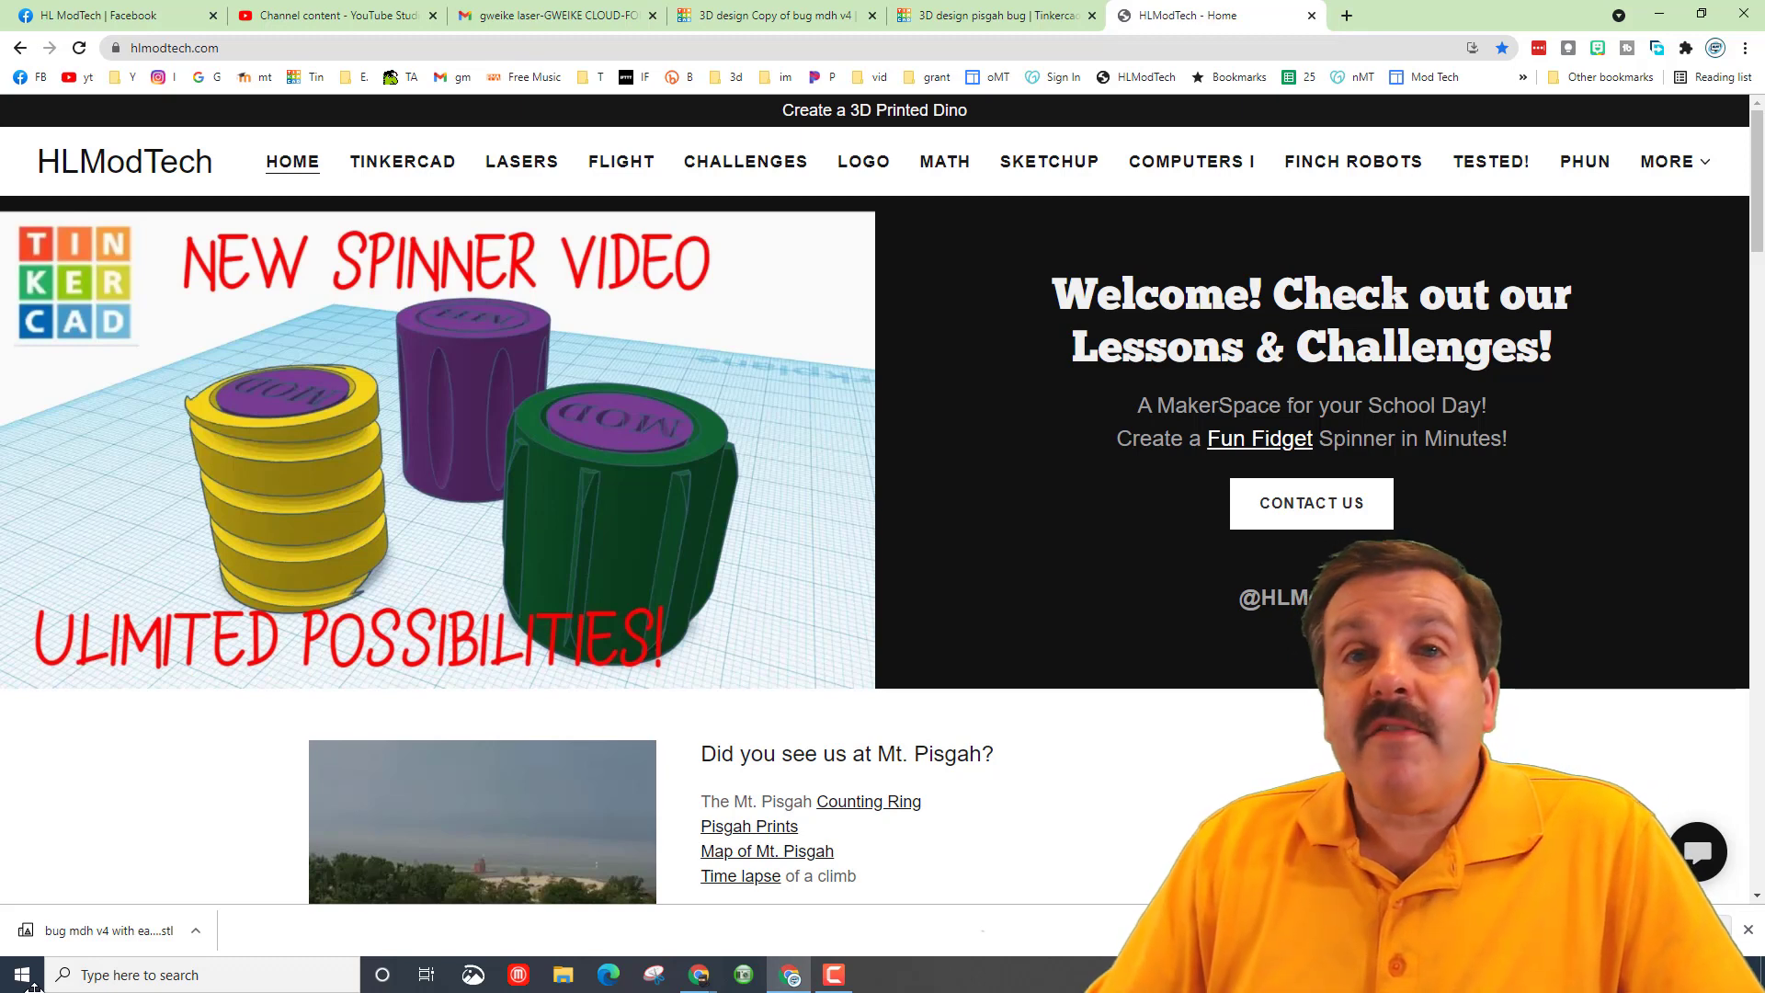
View the contact message form on the HLModTech home page and close it again
click(1706, 871)
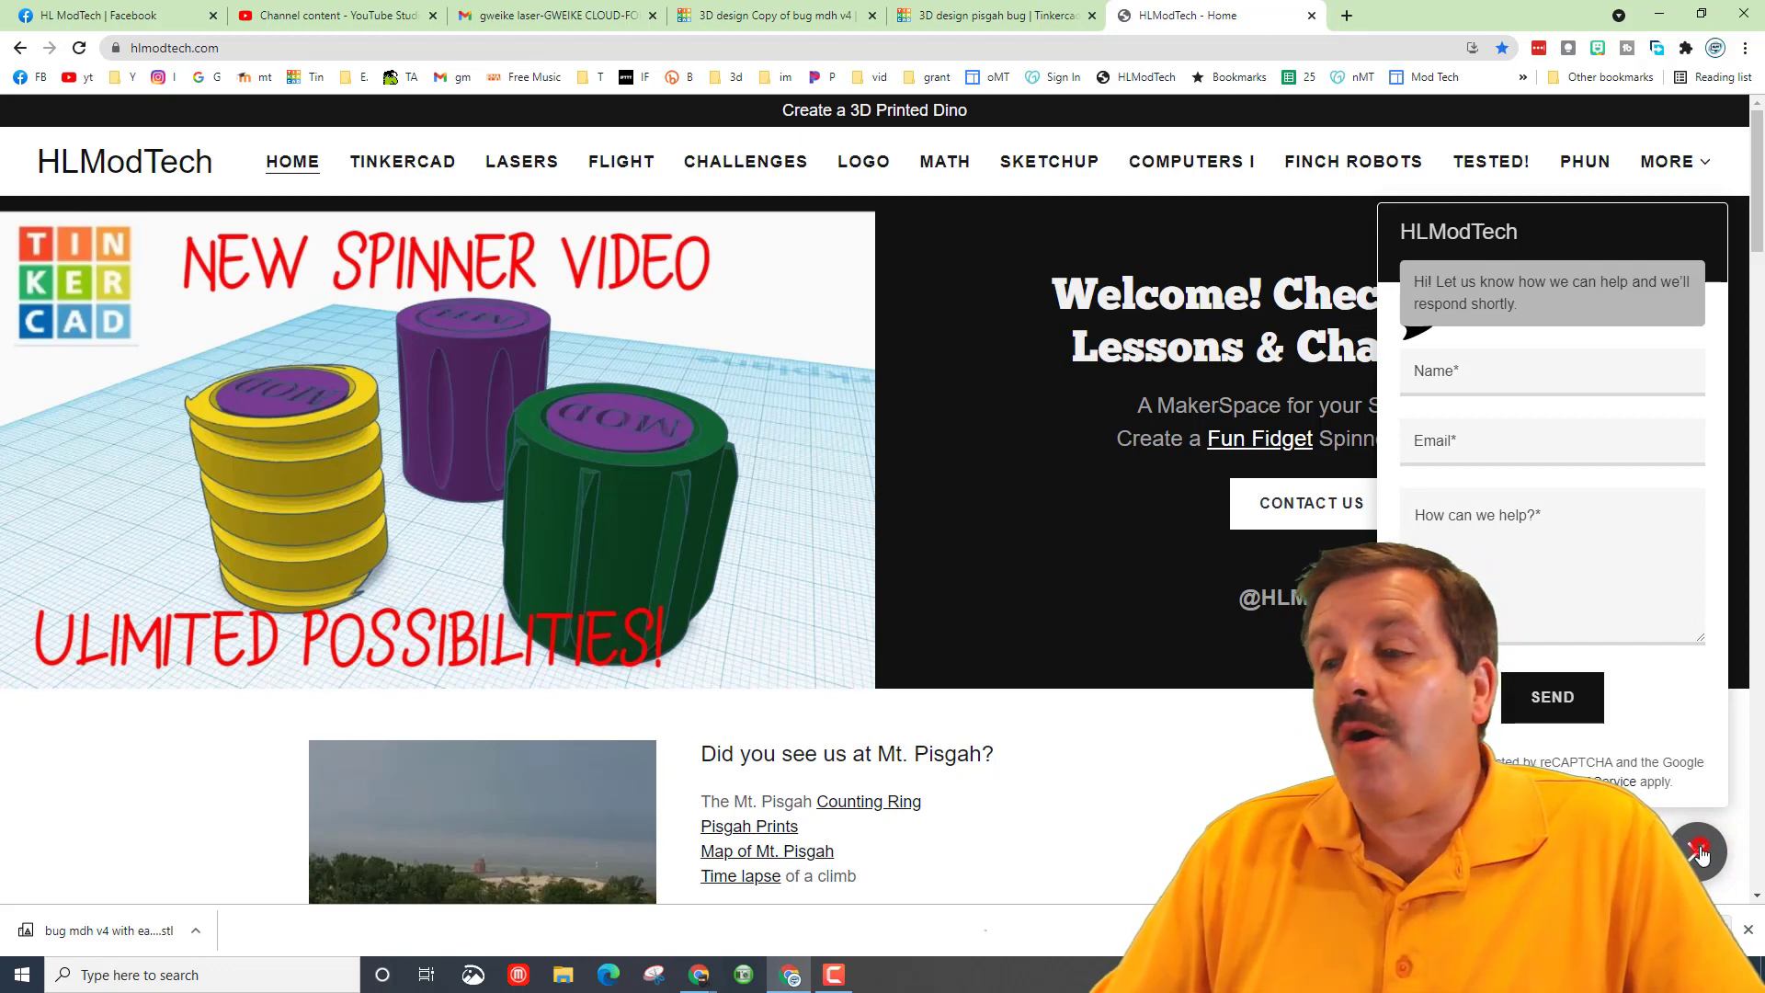
click(1700, 853)
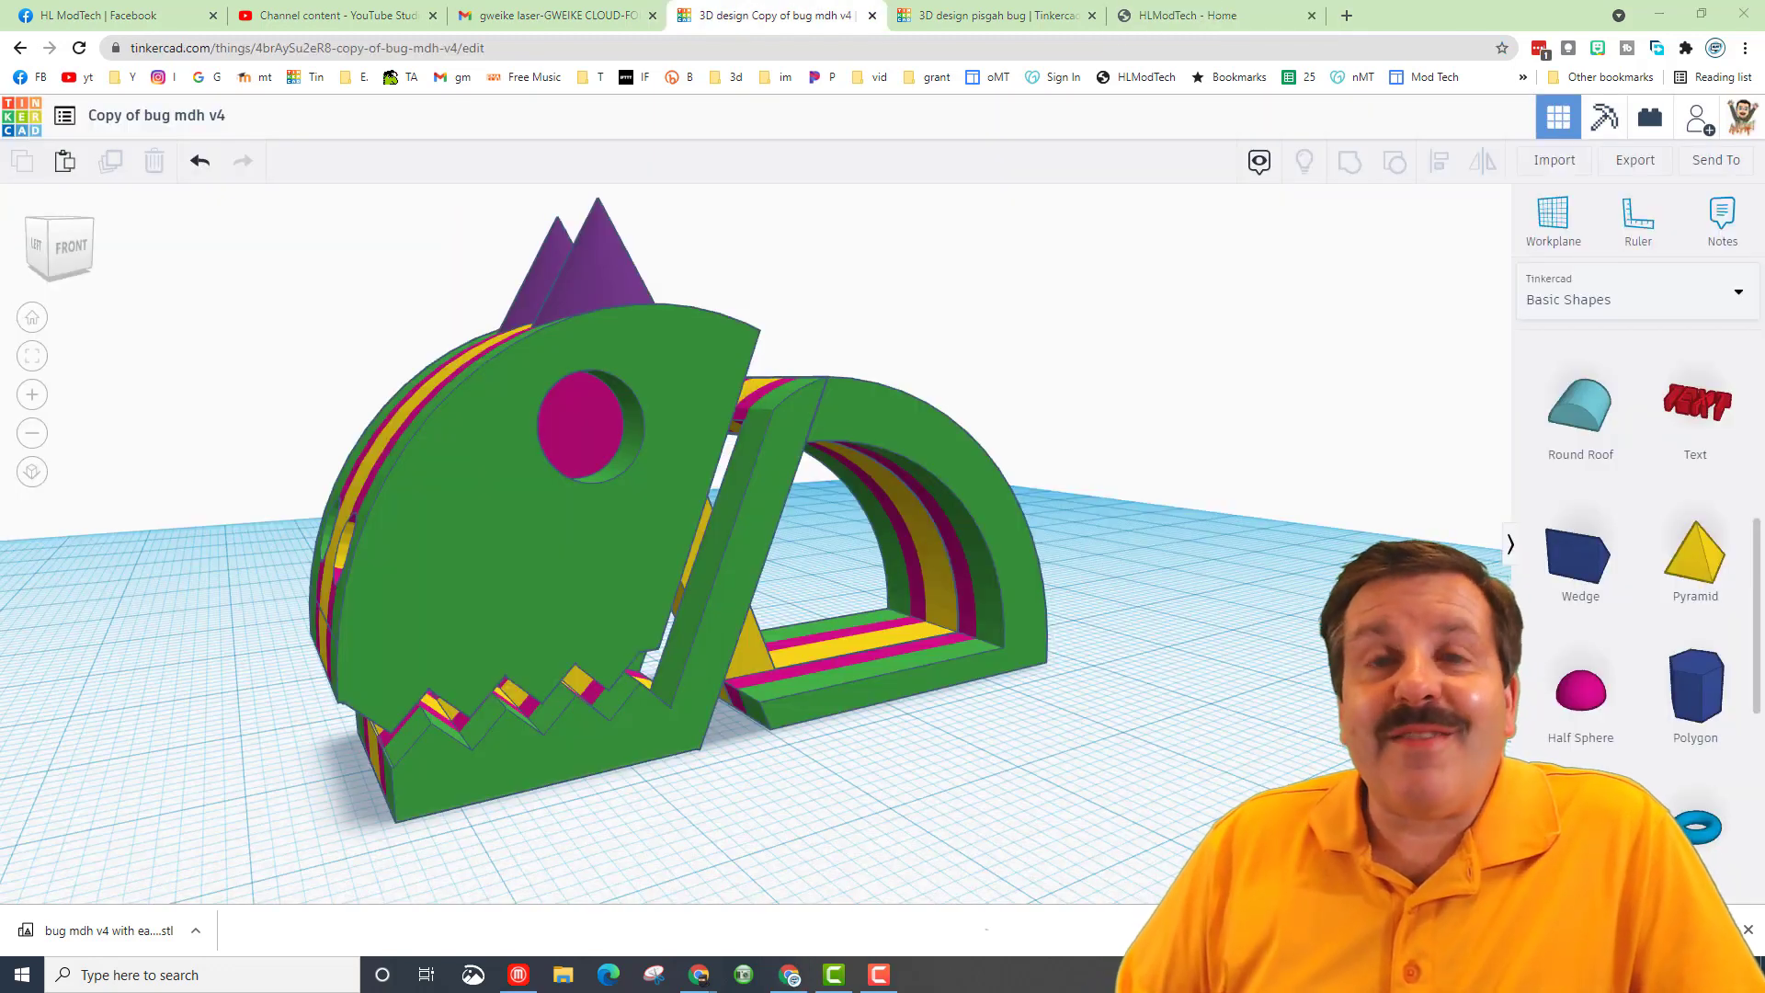